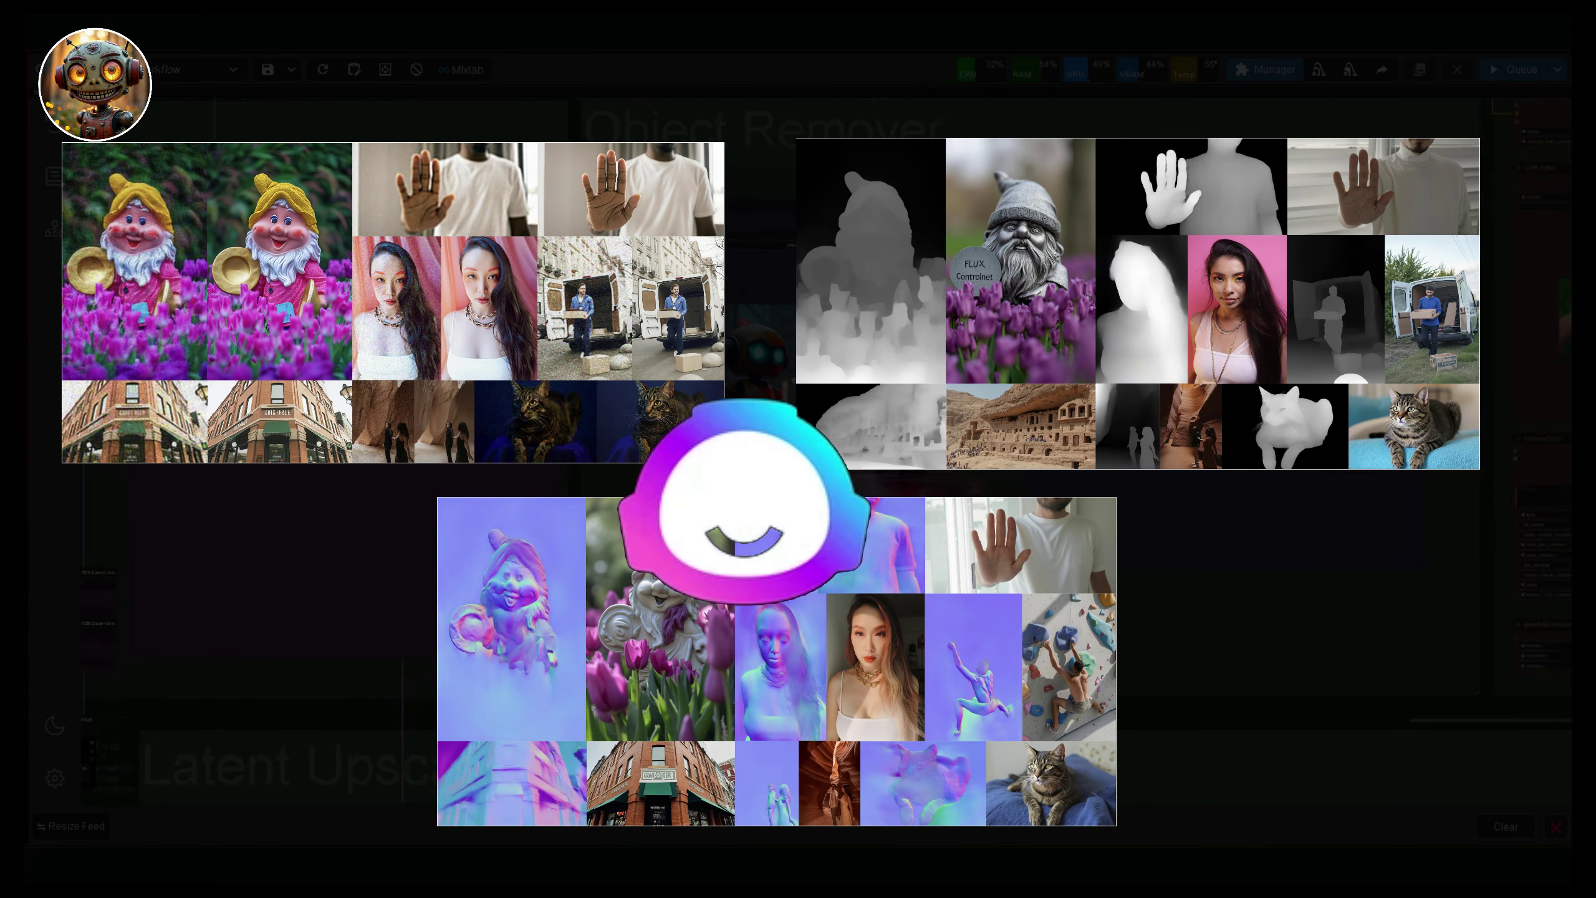
View the list of missing custom nodes through ComfyUI Manager and return to the workflow
{"action": "scroll", "coordinate": [470, 381], "scroll_direction": "down", "scroll_amount": 10}
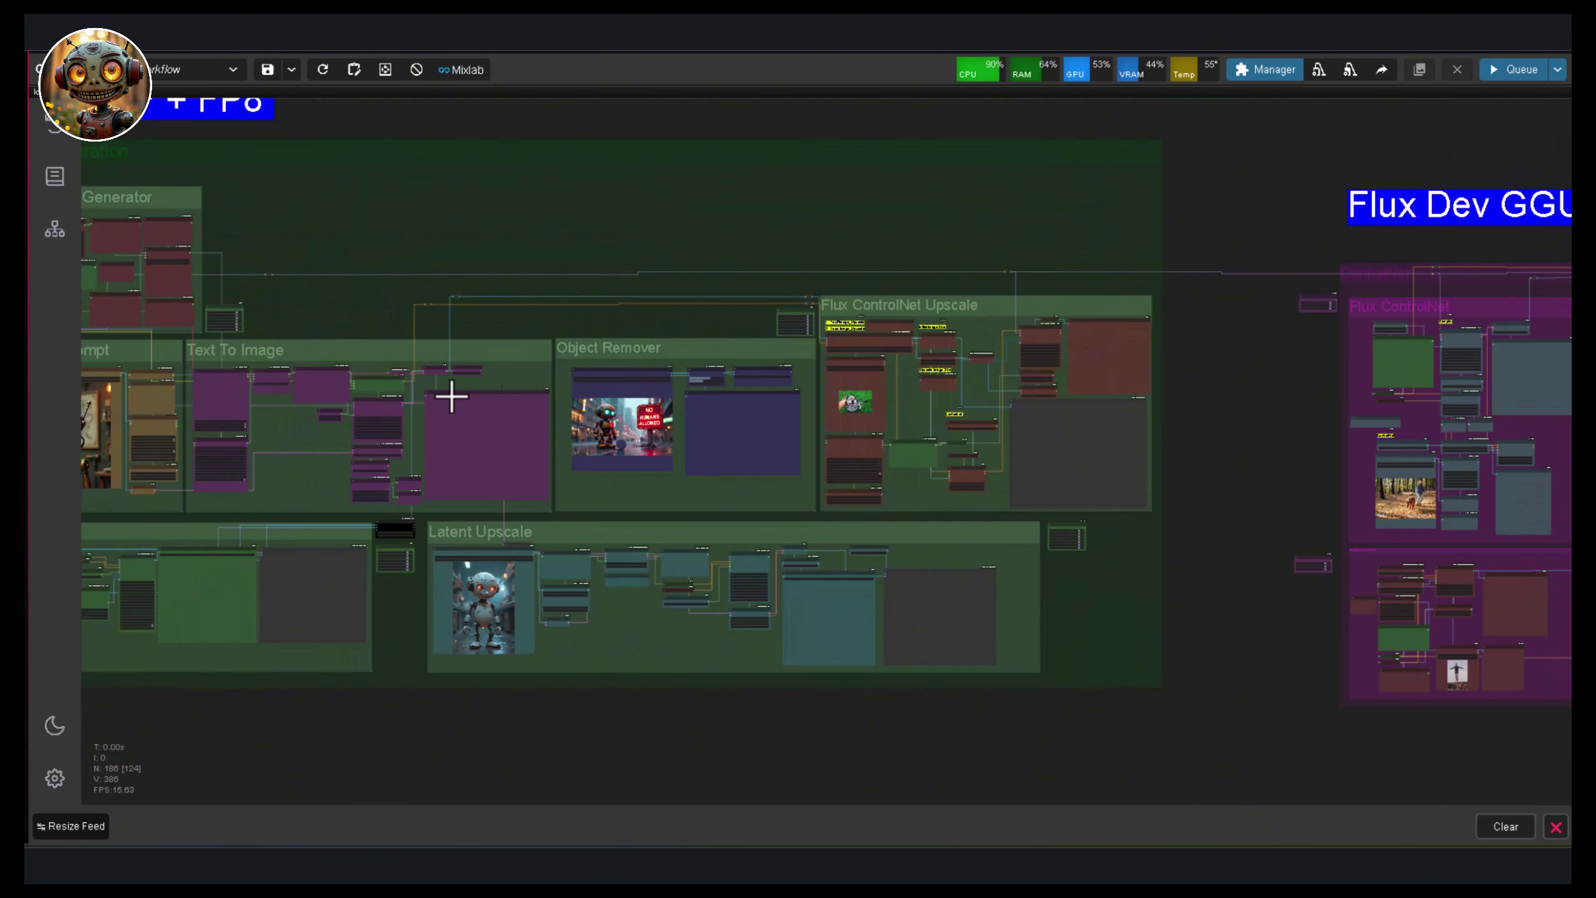
{"action": "scroll", "coordinate": [447, 402], "scroll_direction": "down", "scroll_amount": 6}
{"action": "left_click_drag", "start_coordinate": [449, 402], "coordinate": [474, 469]}
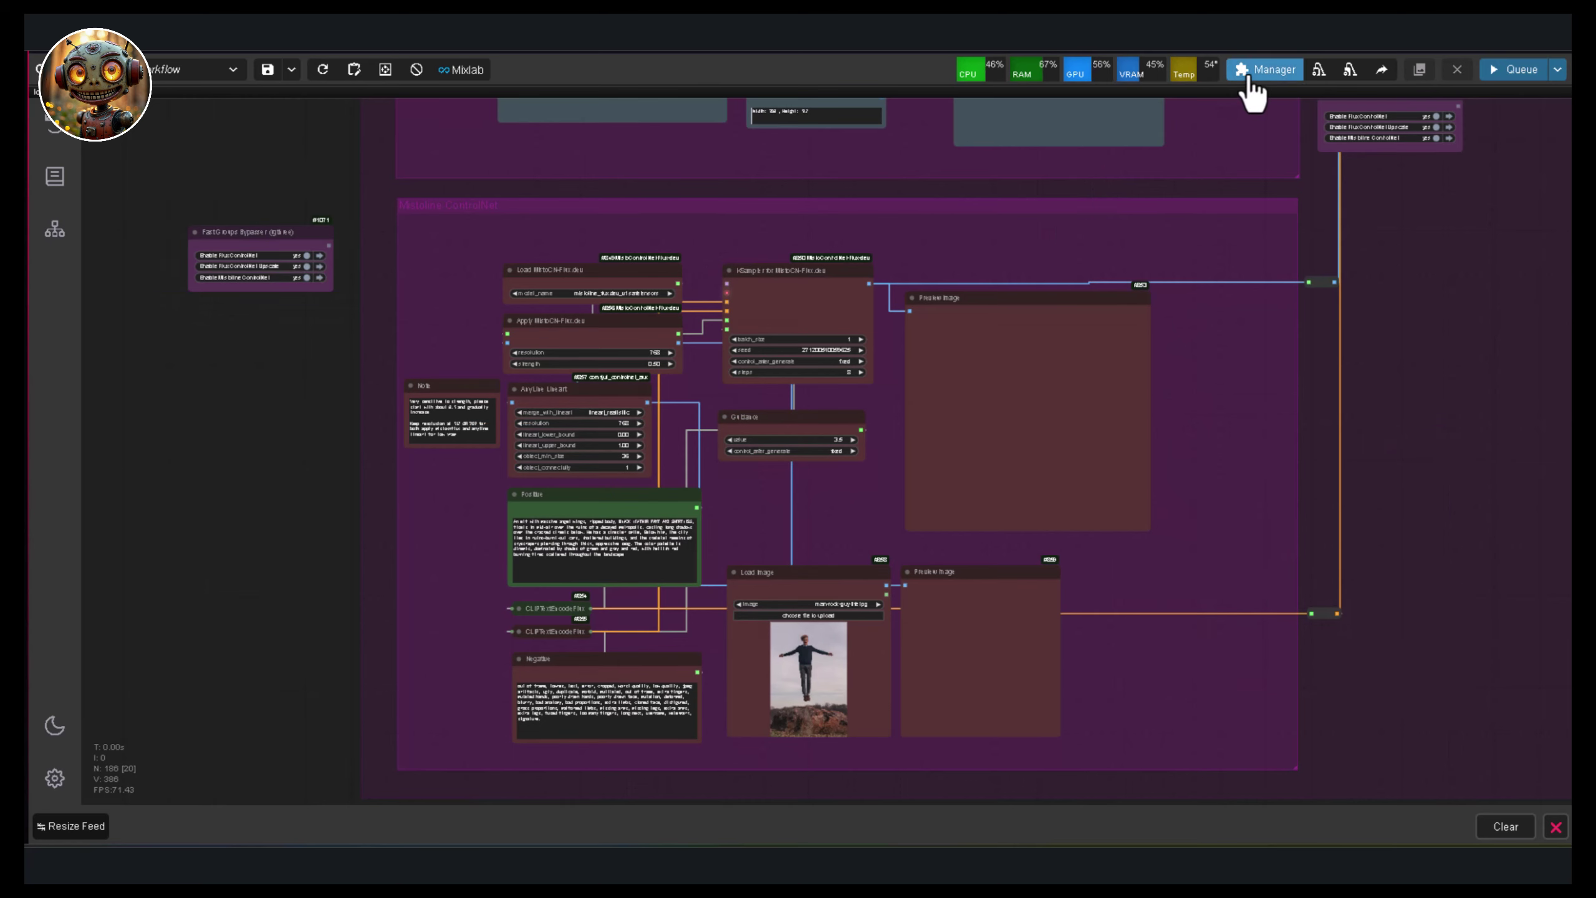
{"action": "left_click", "coordinate": [1256, 71]}
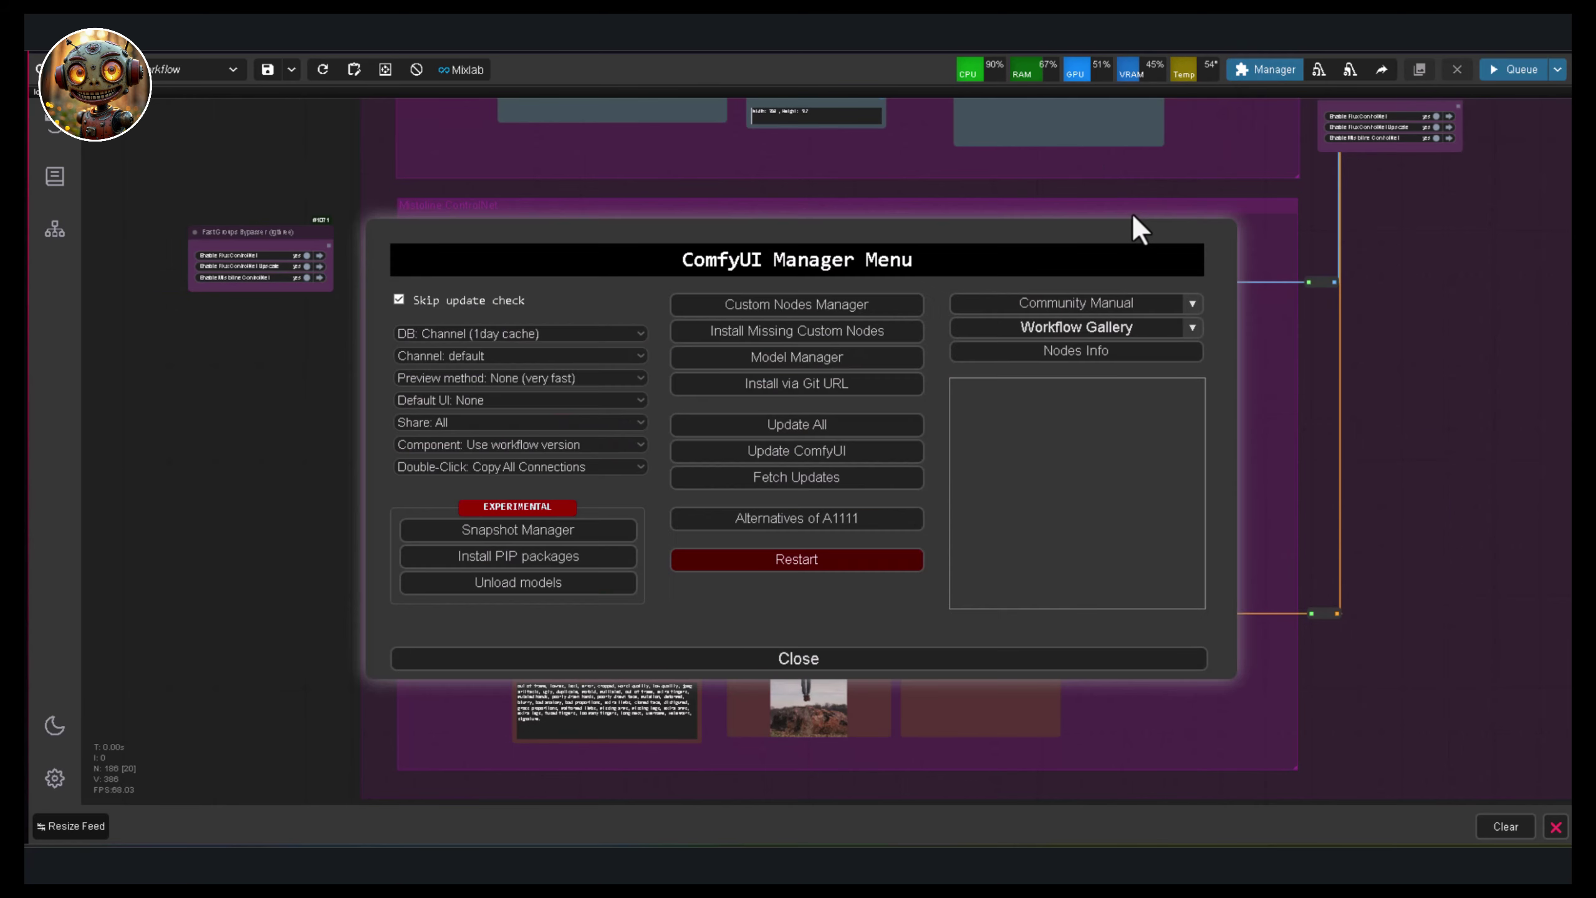
{"action": "left_click", "coordinate": [761, 331]}
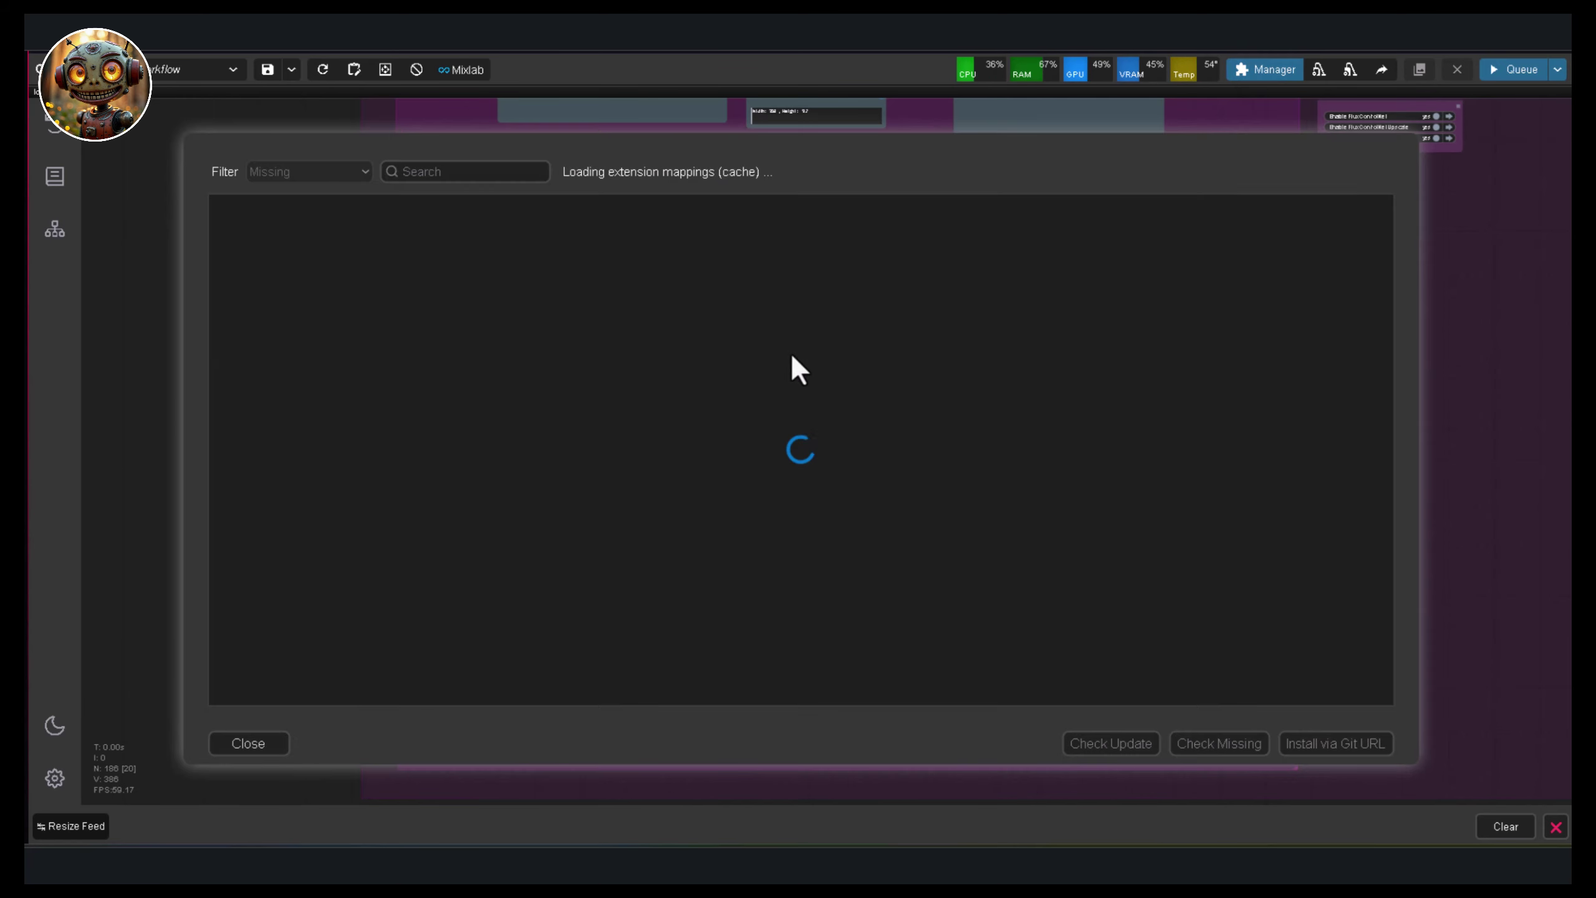
{"action": "left_click", "coordinate": [234, 751]}
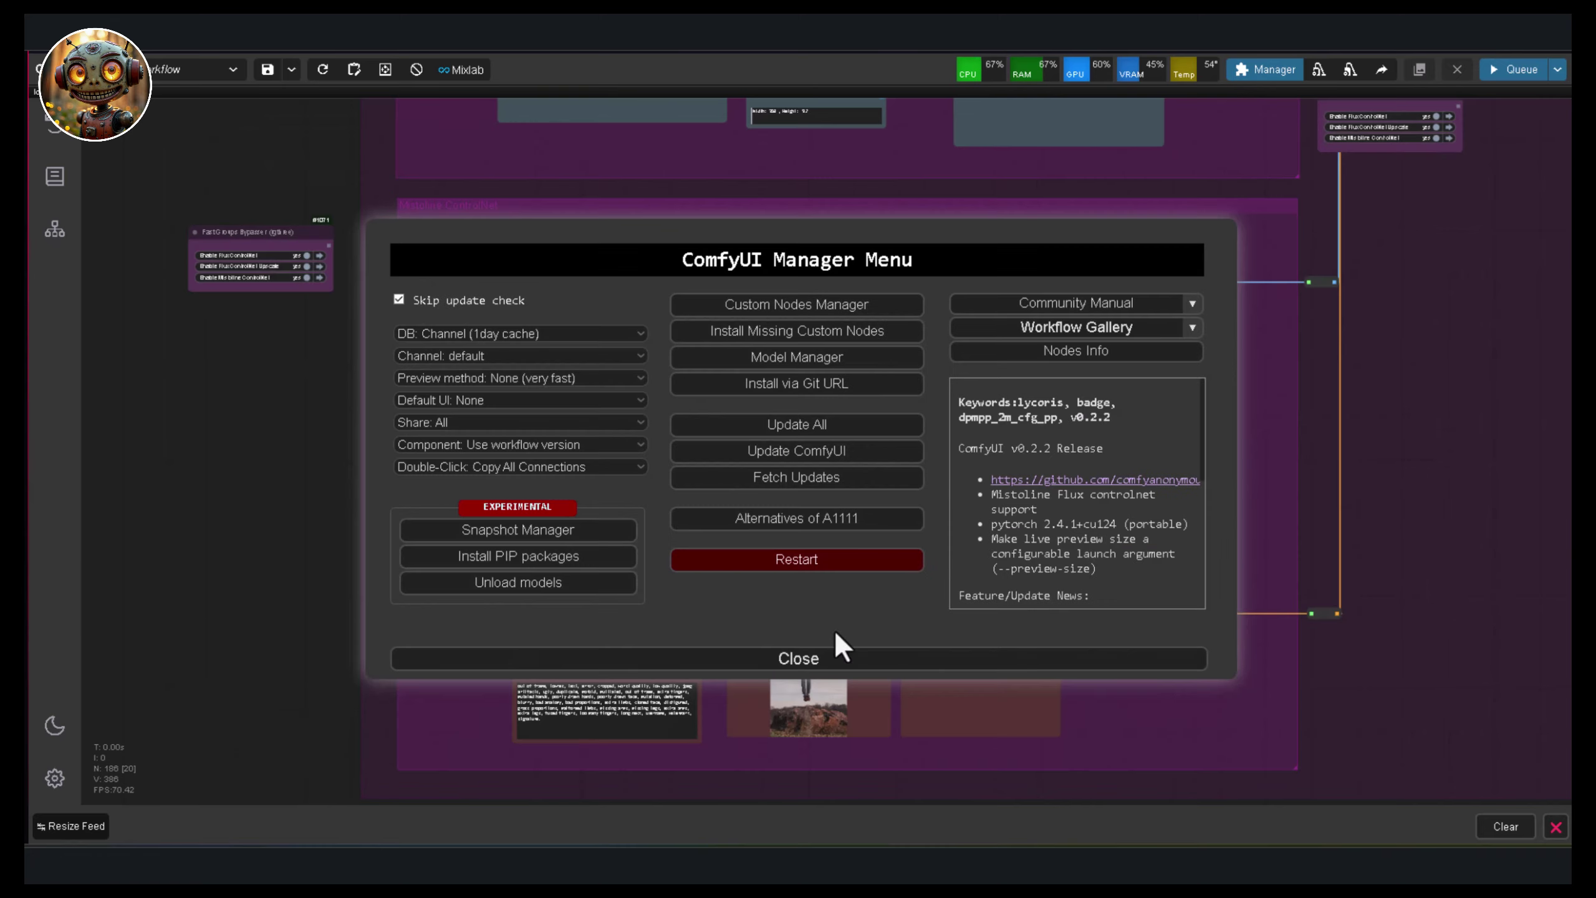
{"action": "left_click", "coordinate": [797, 658]}
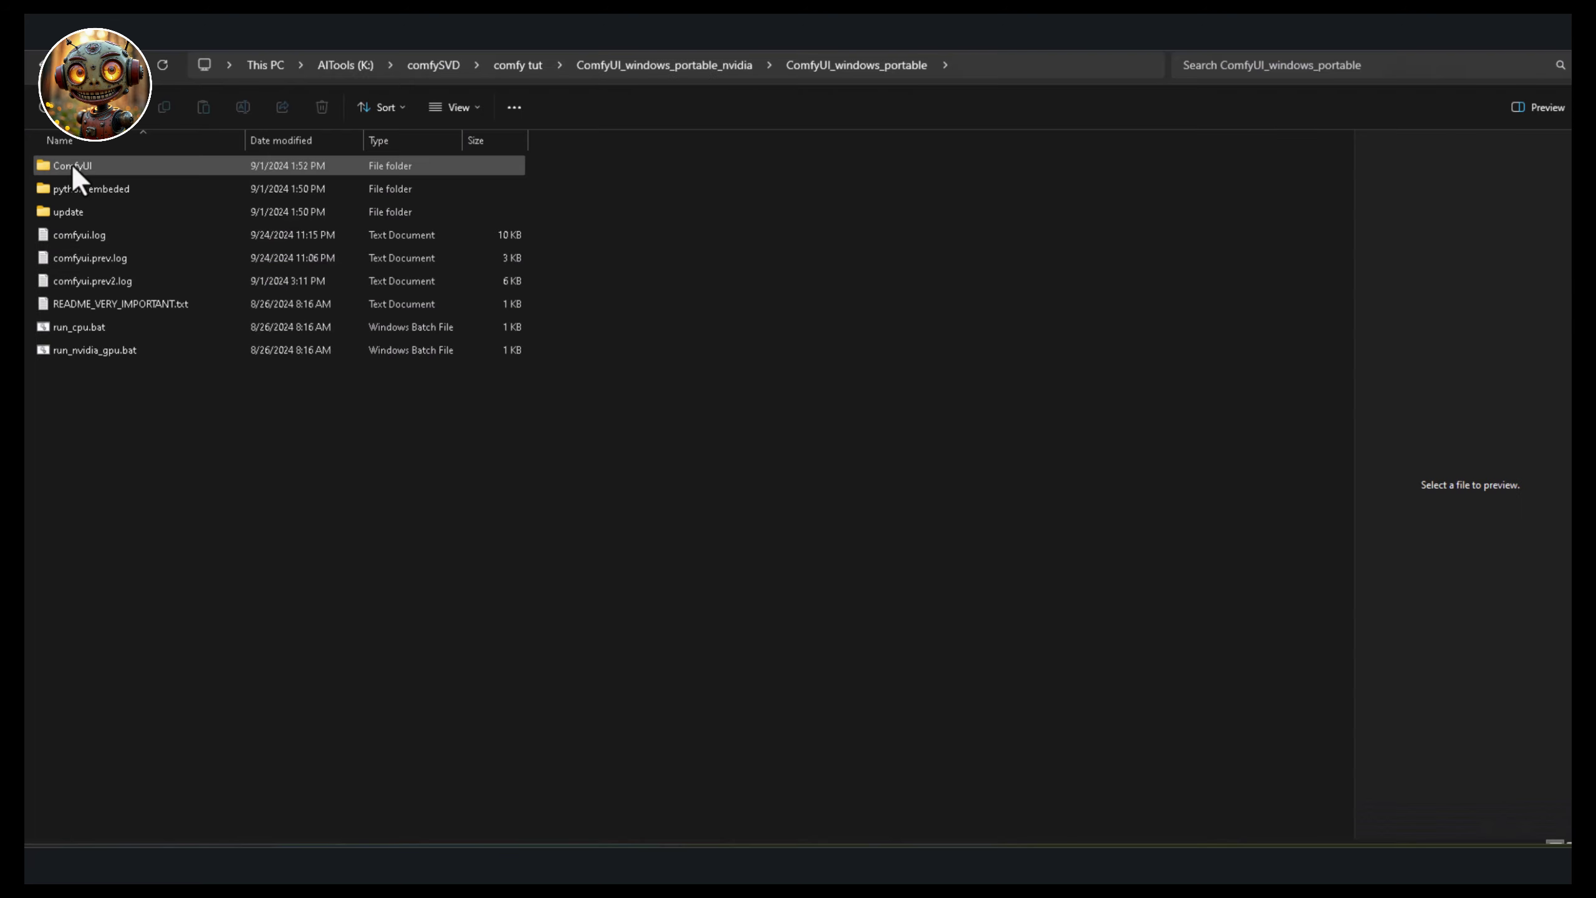
In File Explorer, open a terminal in the custom_nodes folder of the portable ComfyUI installation
{"action": "double_click", "coordinate": [71, 162]}
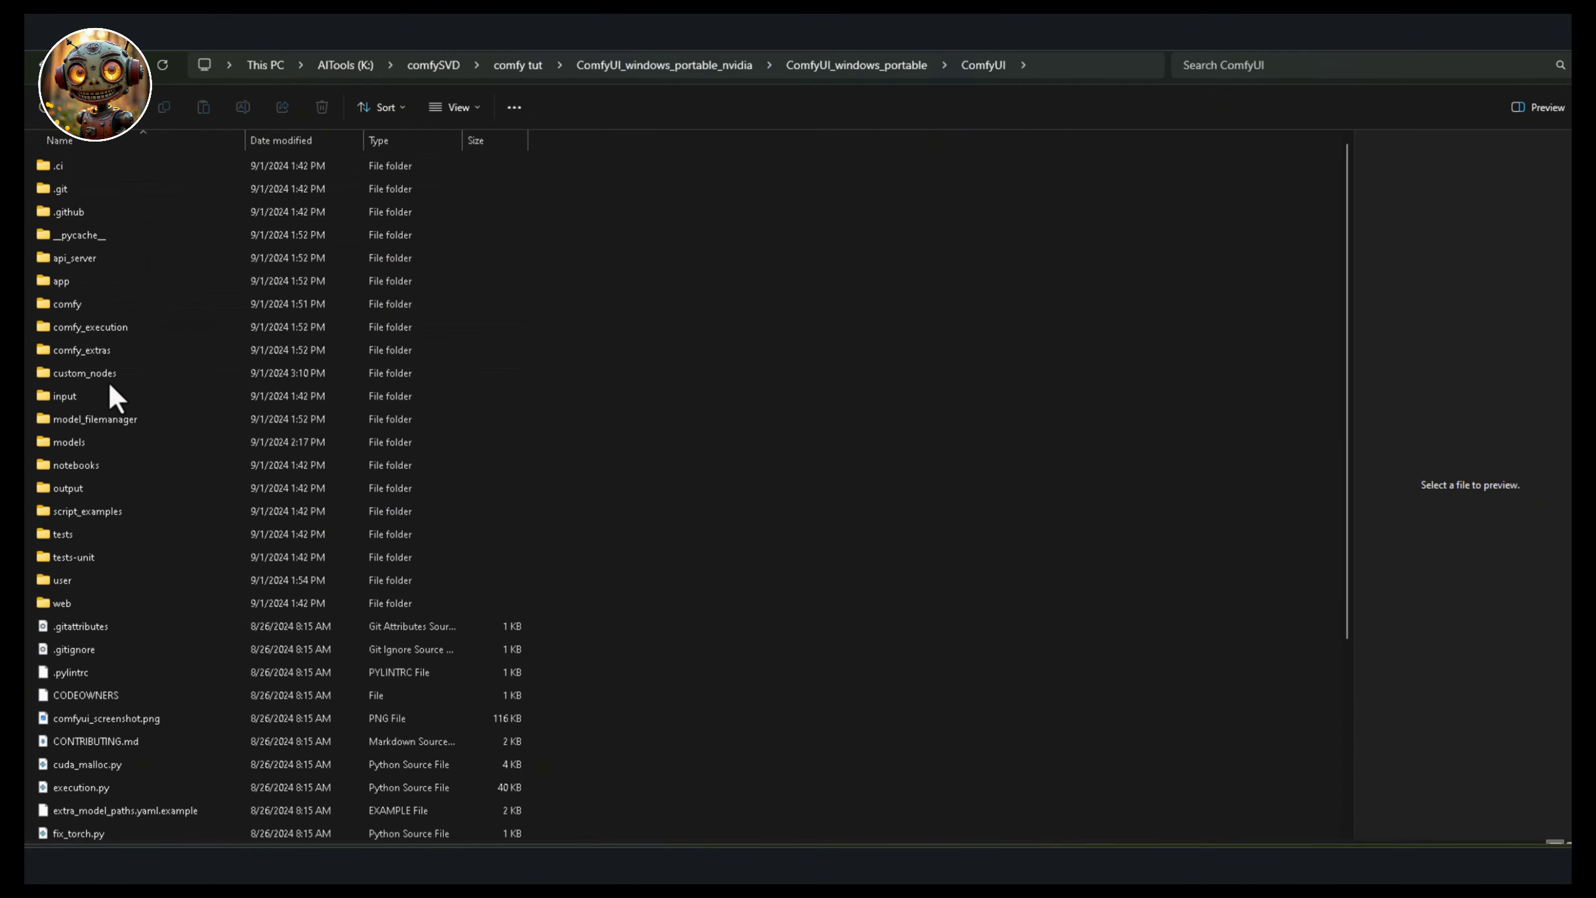
{"action": "double_click", "coordinate": [92, 371]}
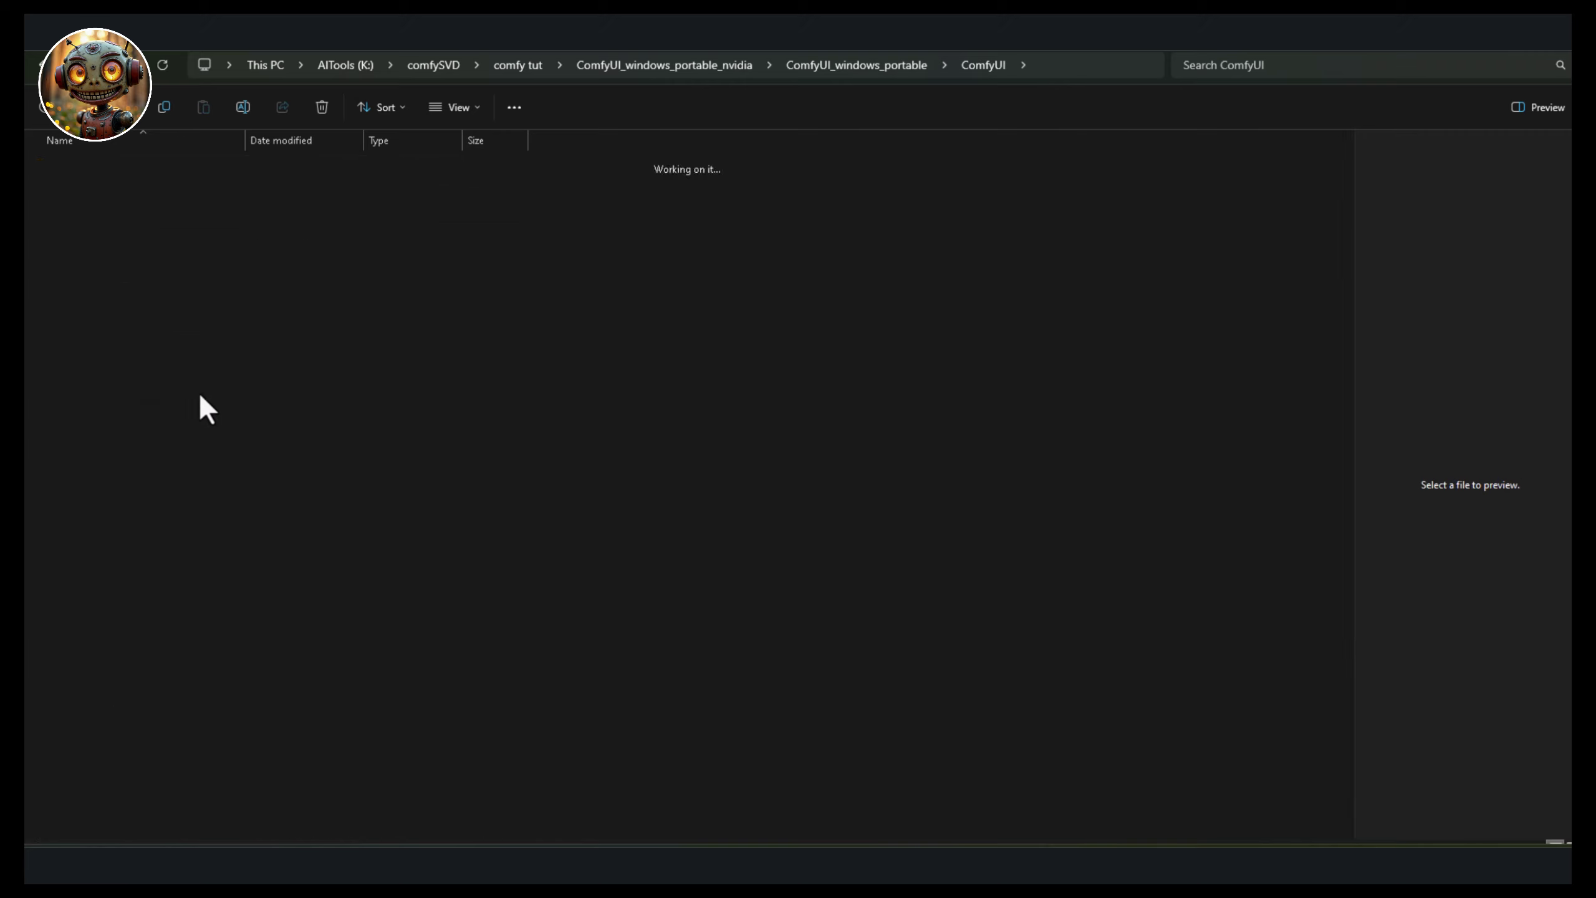
{"action": "right_click", "coordinate": [115, 313]}
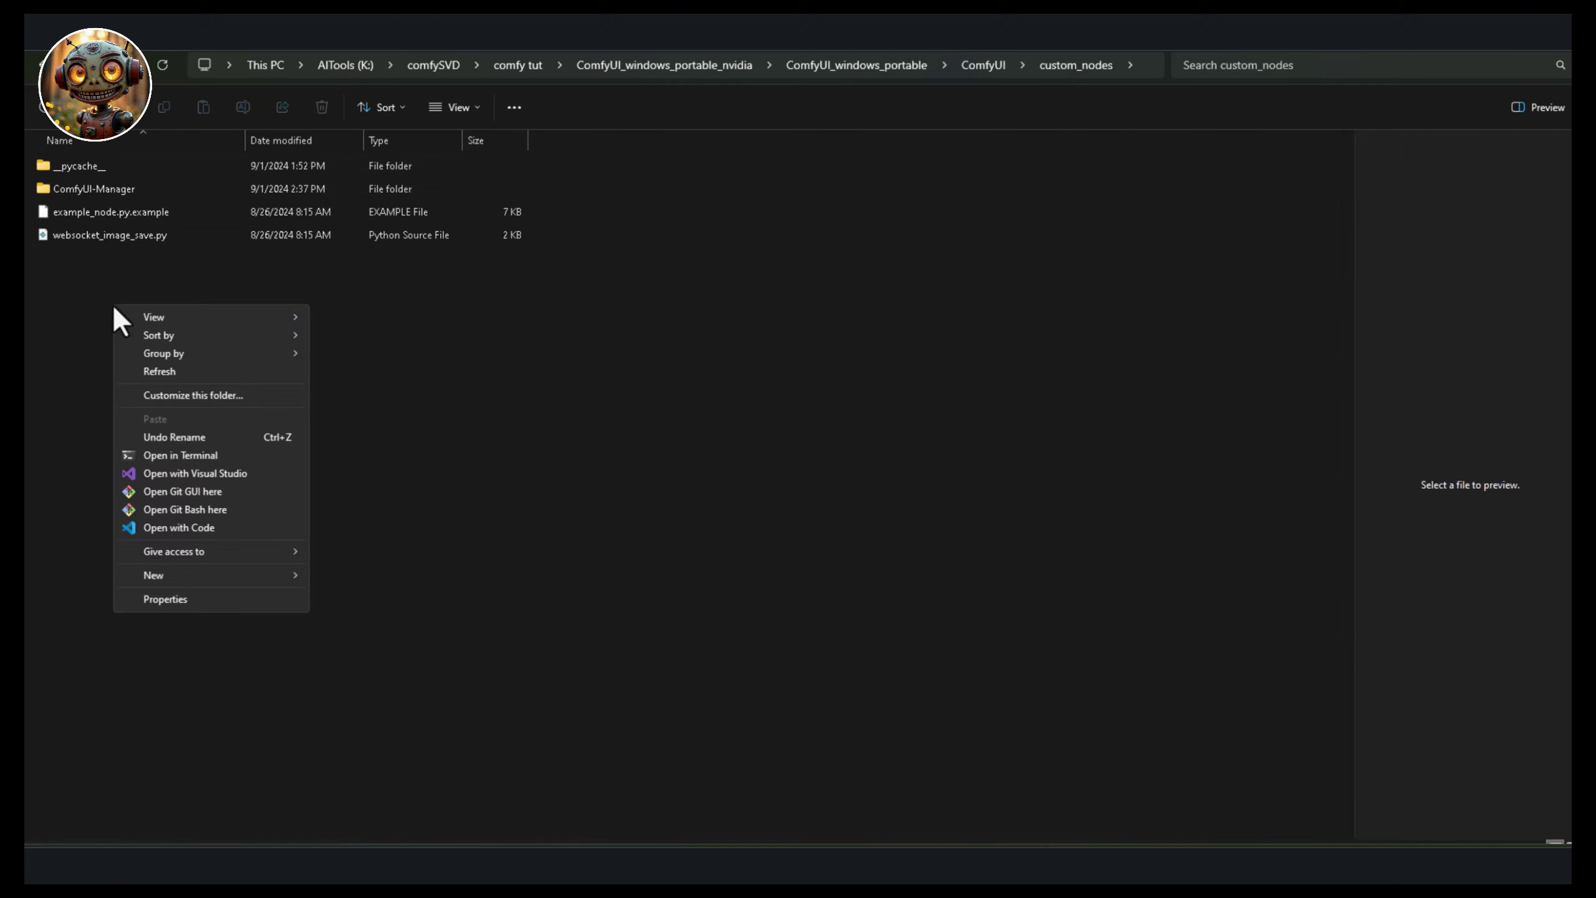
{"action": "left_click", "coordinate": [215, 454]}
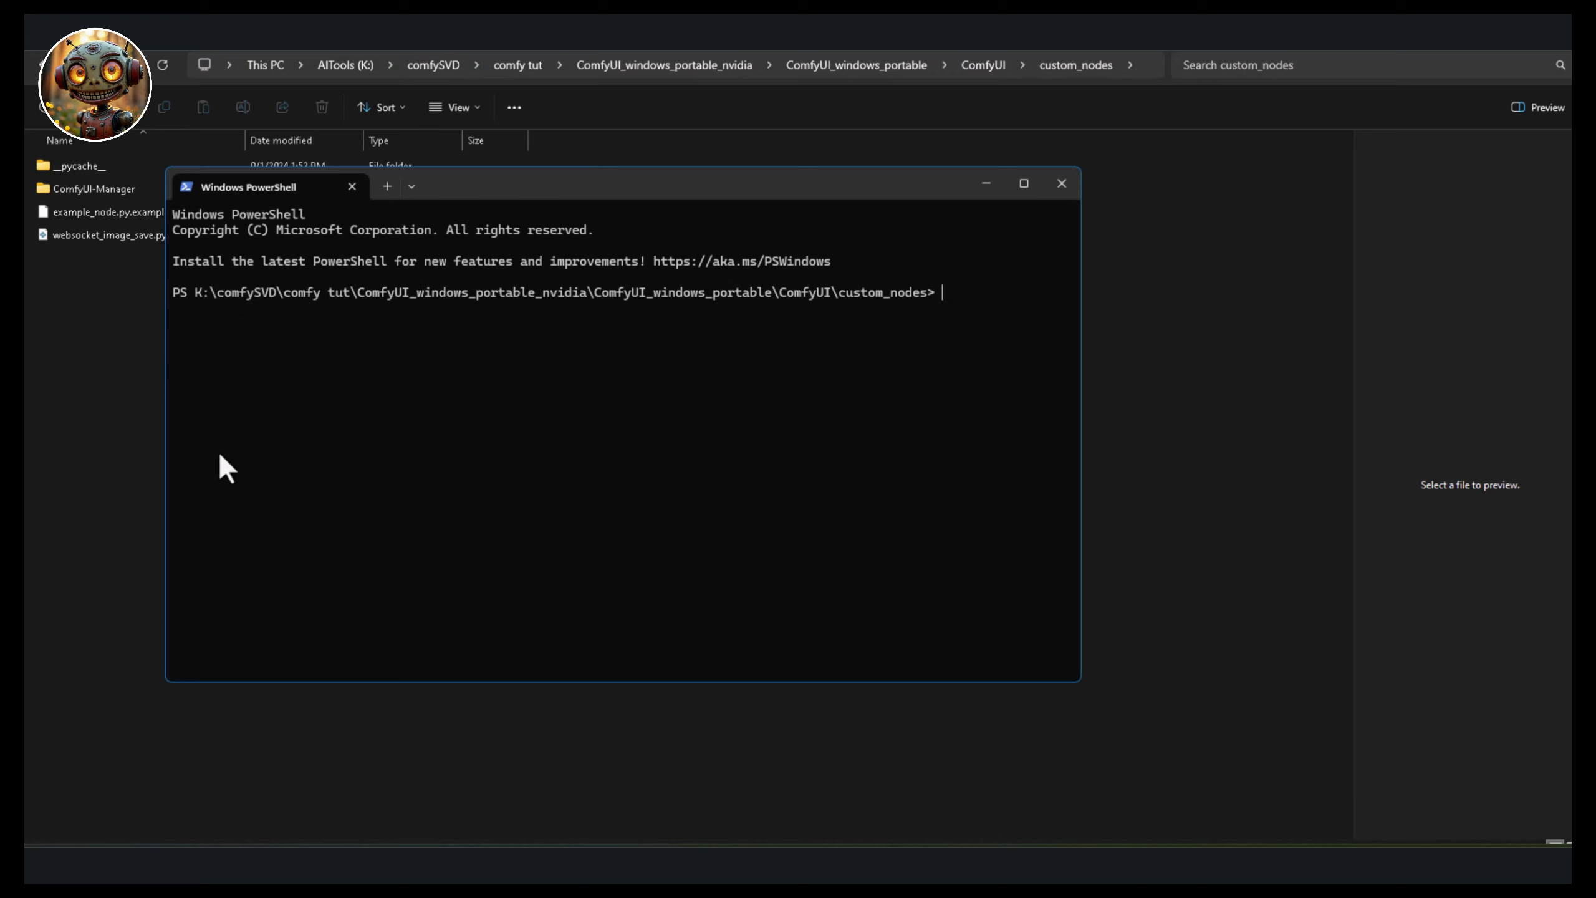
{"action": "type", "text": "git"}
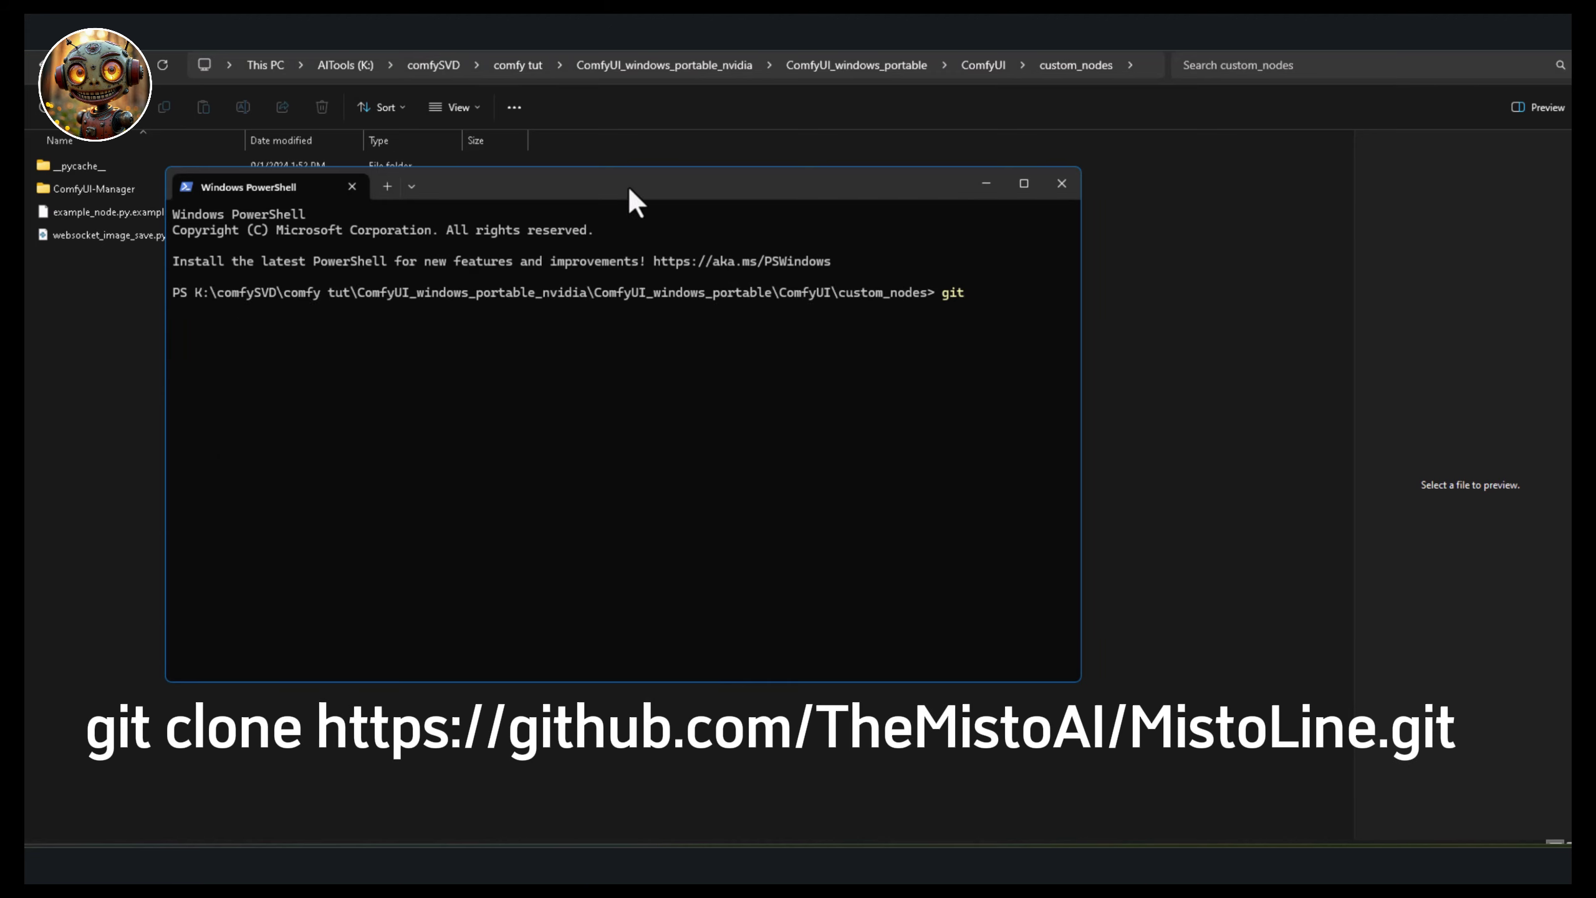
{"action": "type", "text": " clone h"}
{"action": "type", "text": "https://github.com/TheMistoAI/MistoLine.git"}
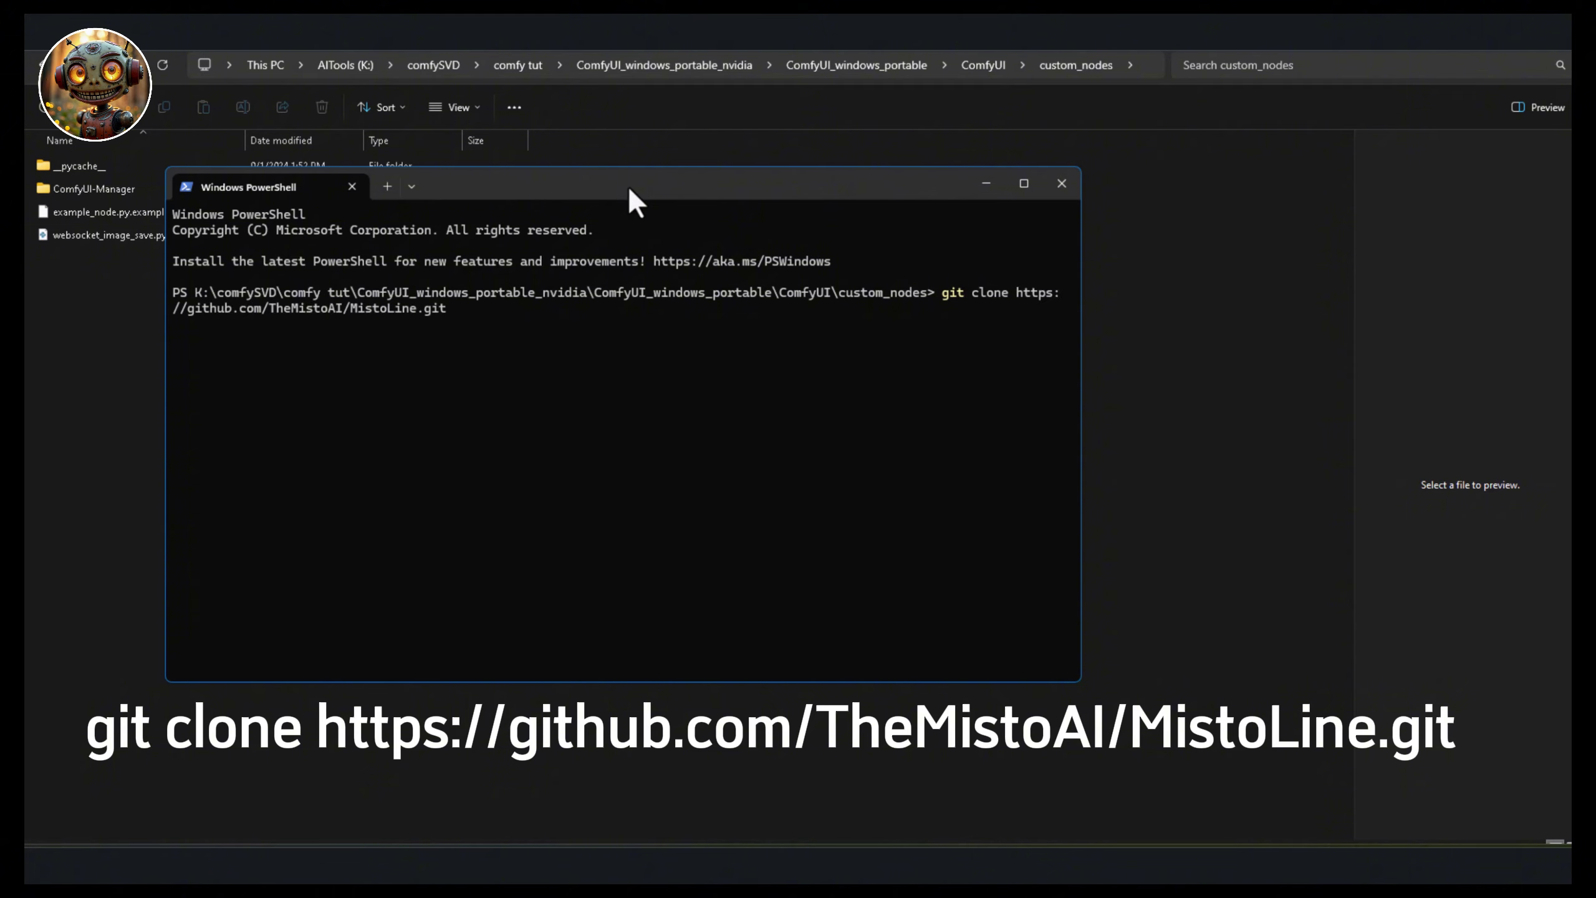
{"action": "key", "text": "Return"}
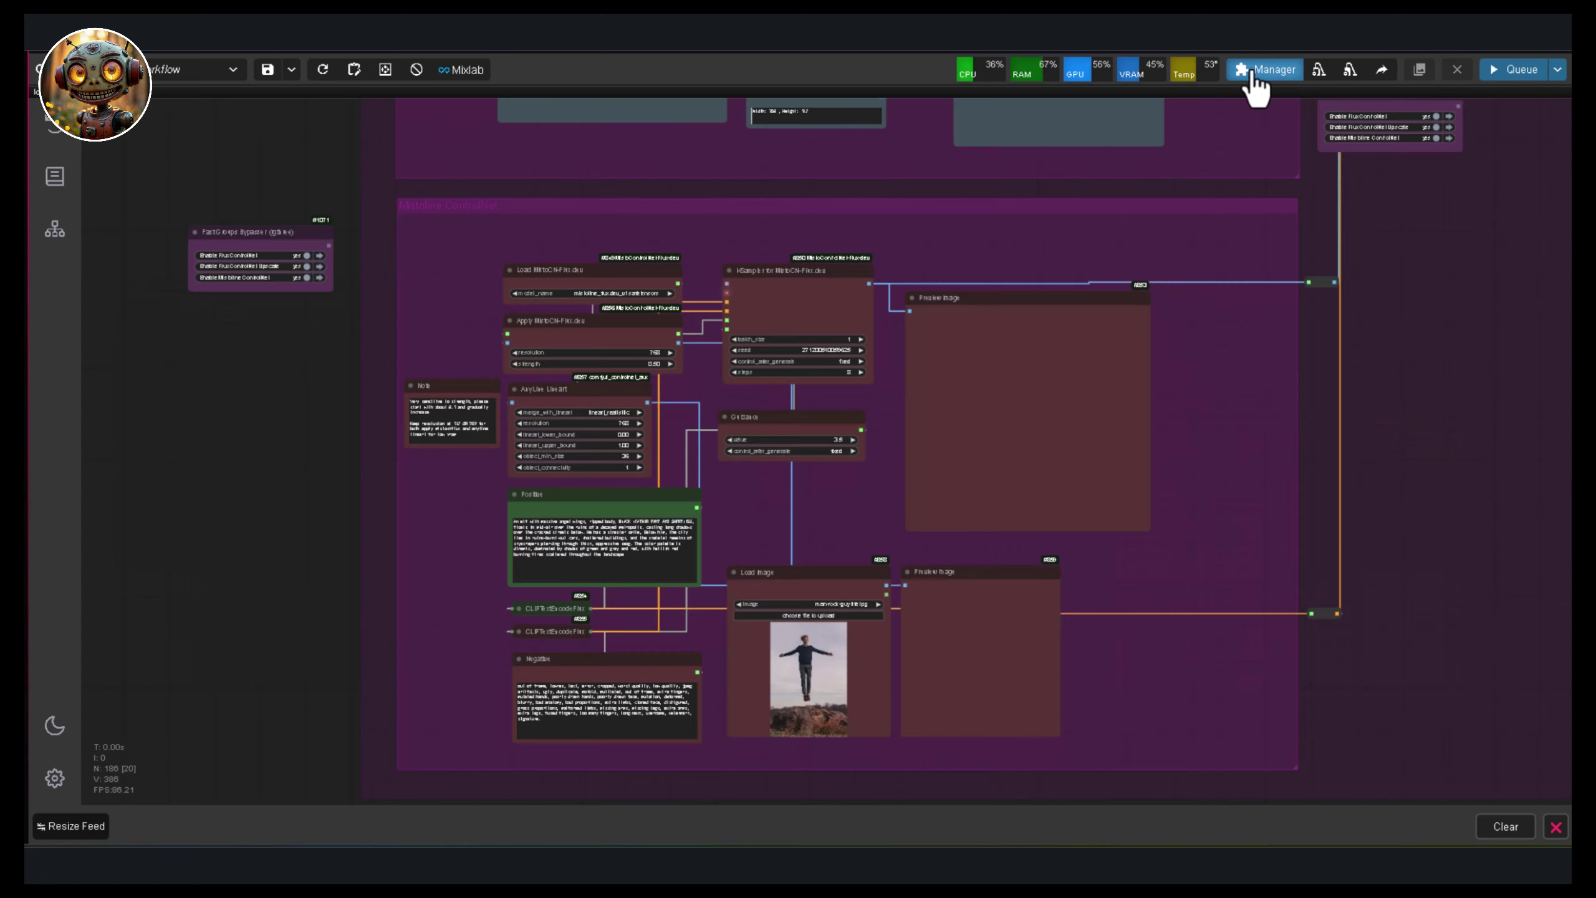
{"action": "left_click", "coordinate": [1256, 74]}
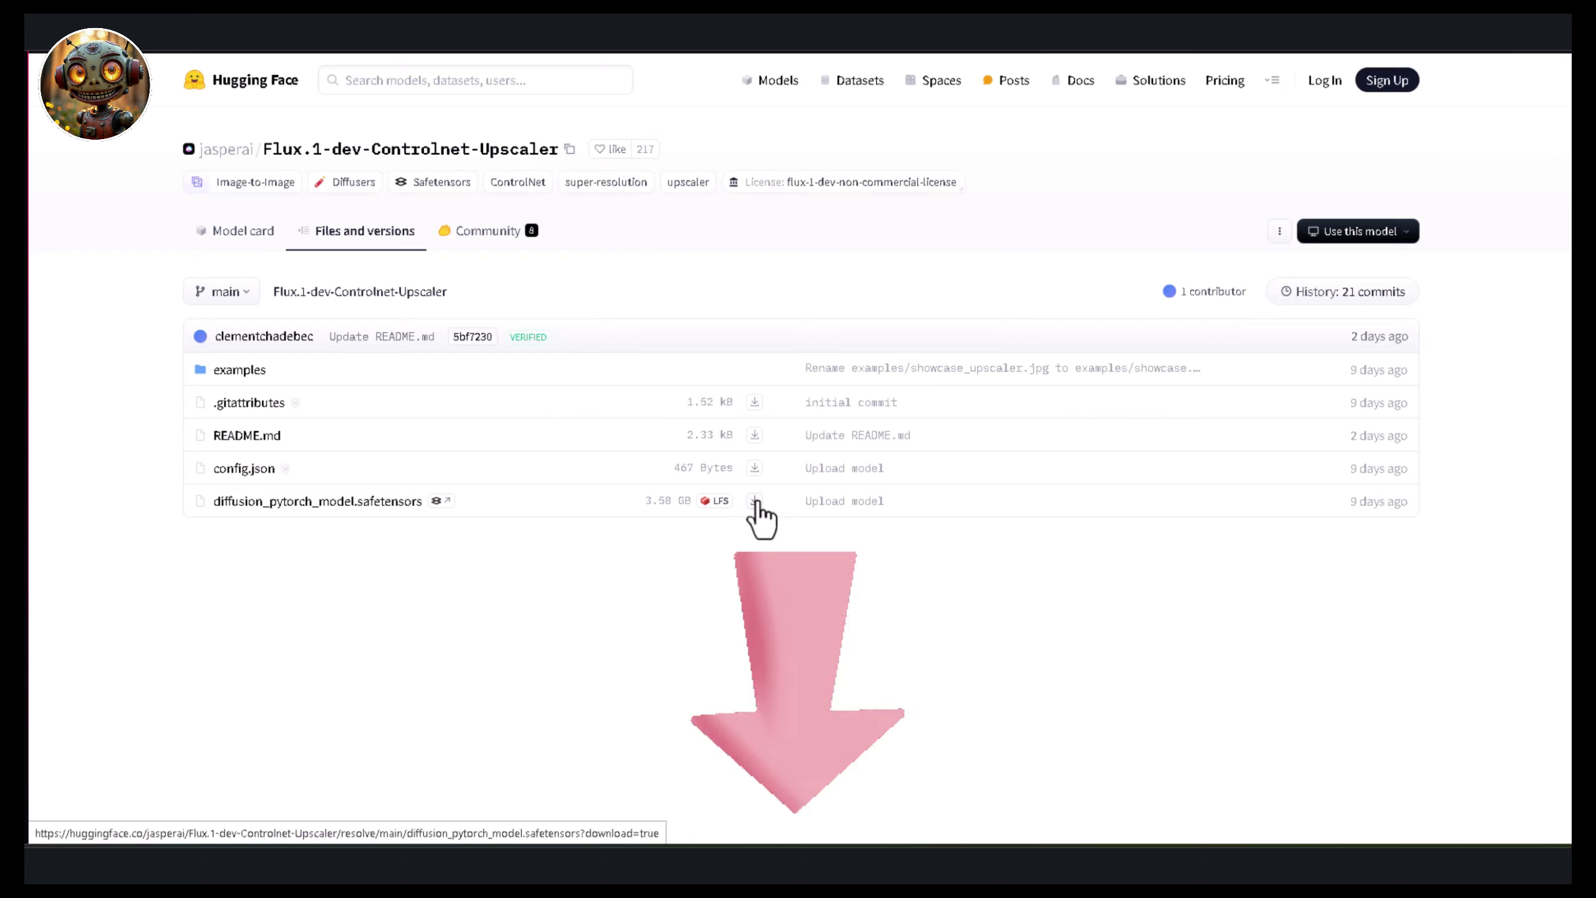
Download diffusion_pytorch_model.safetensors from the Flux.1-dev-Controlnet-Upscaler repository and open ComfyUI's models\controlnet\Flux folder
{"action": "left_click", "coordinate": [754, 500]}
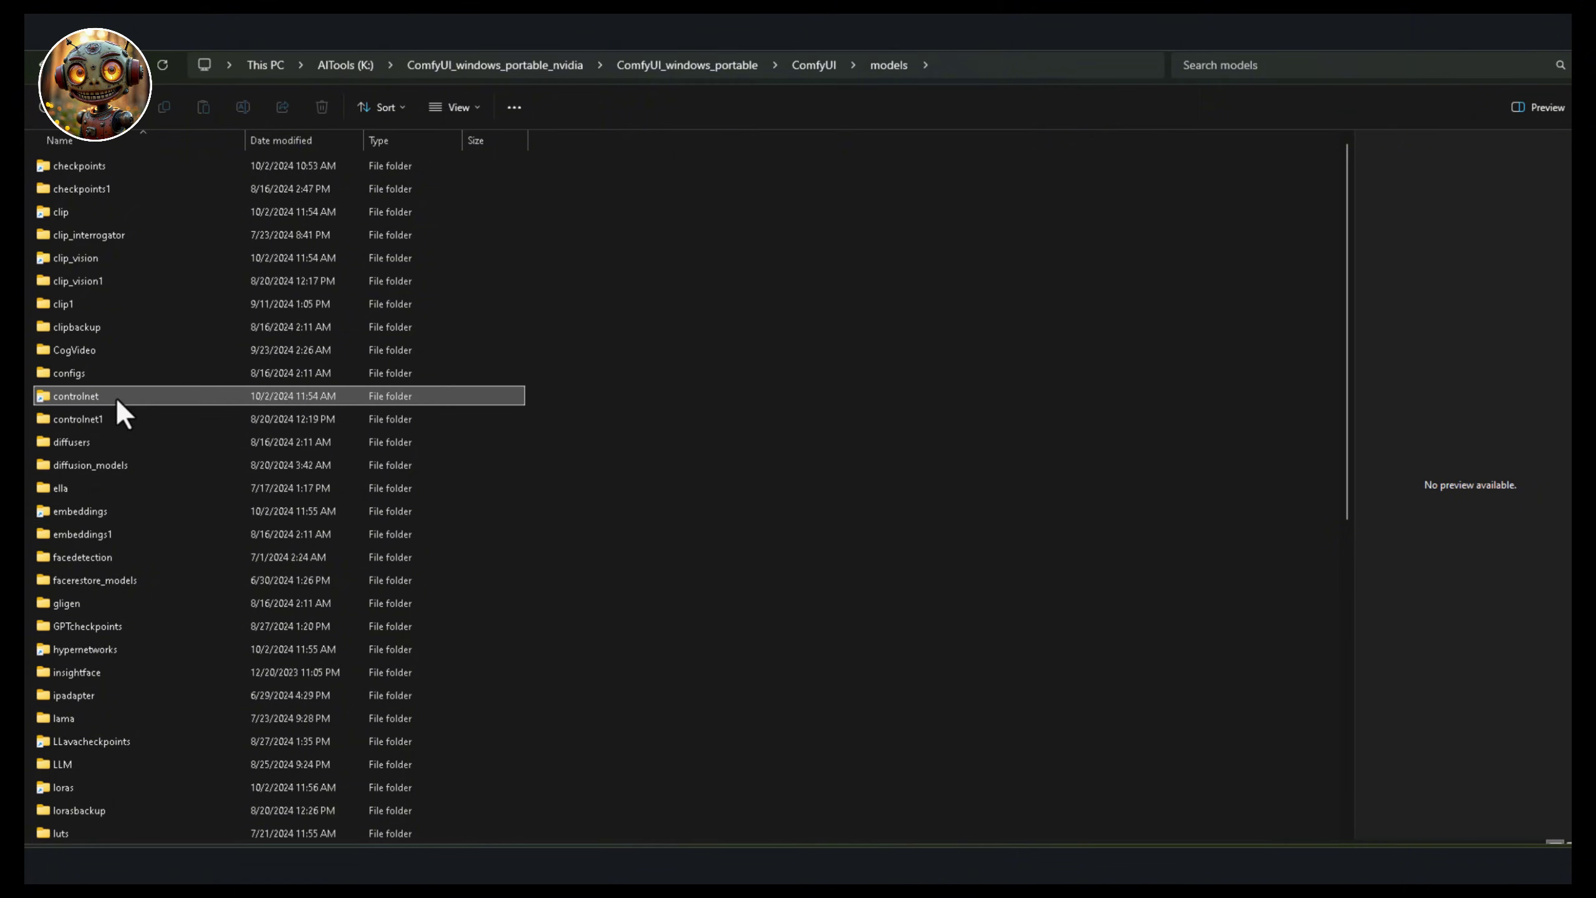
{"action": "double_click", "coordinate": [116, 395]}
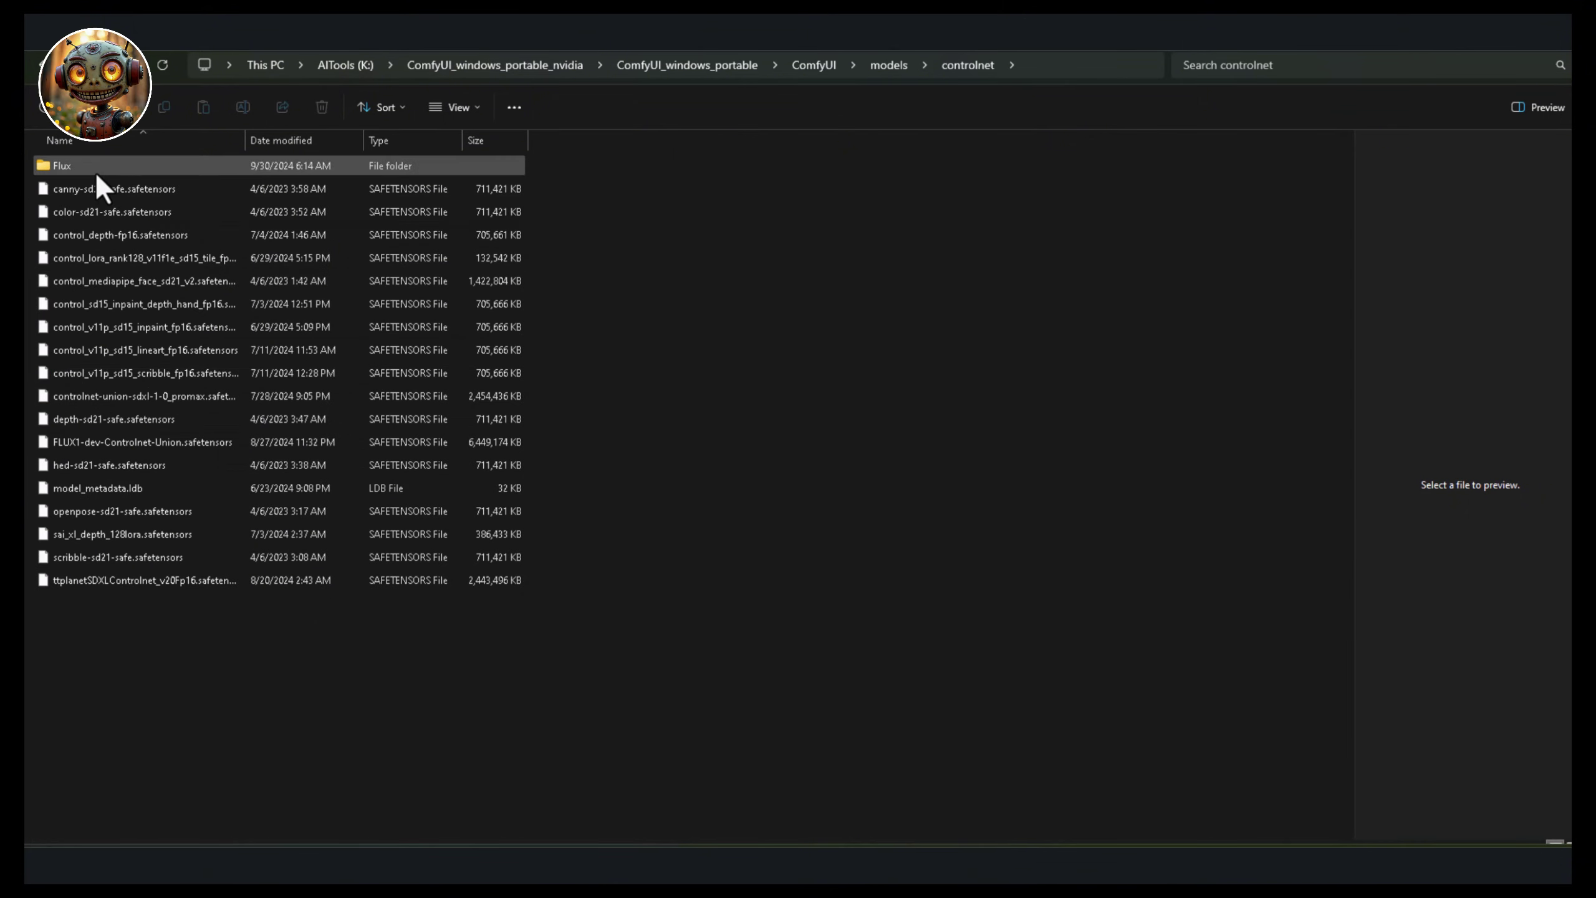
{"action": "double_click", "coordinate": [94, 166]}
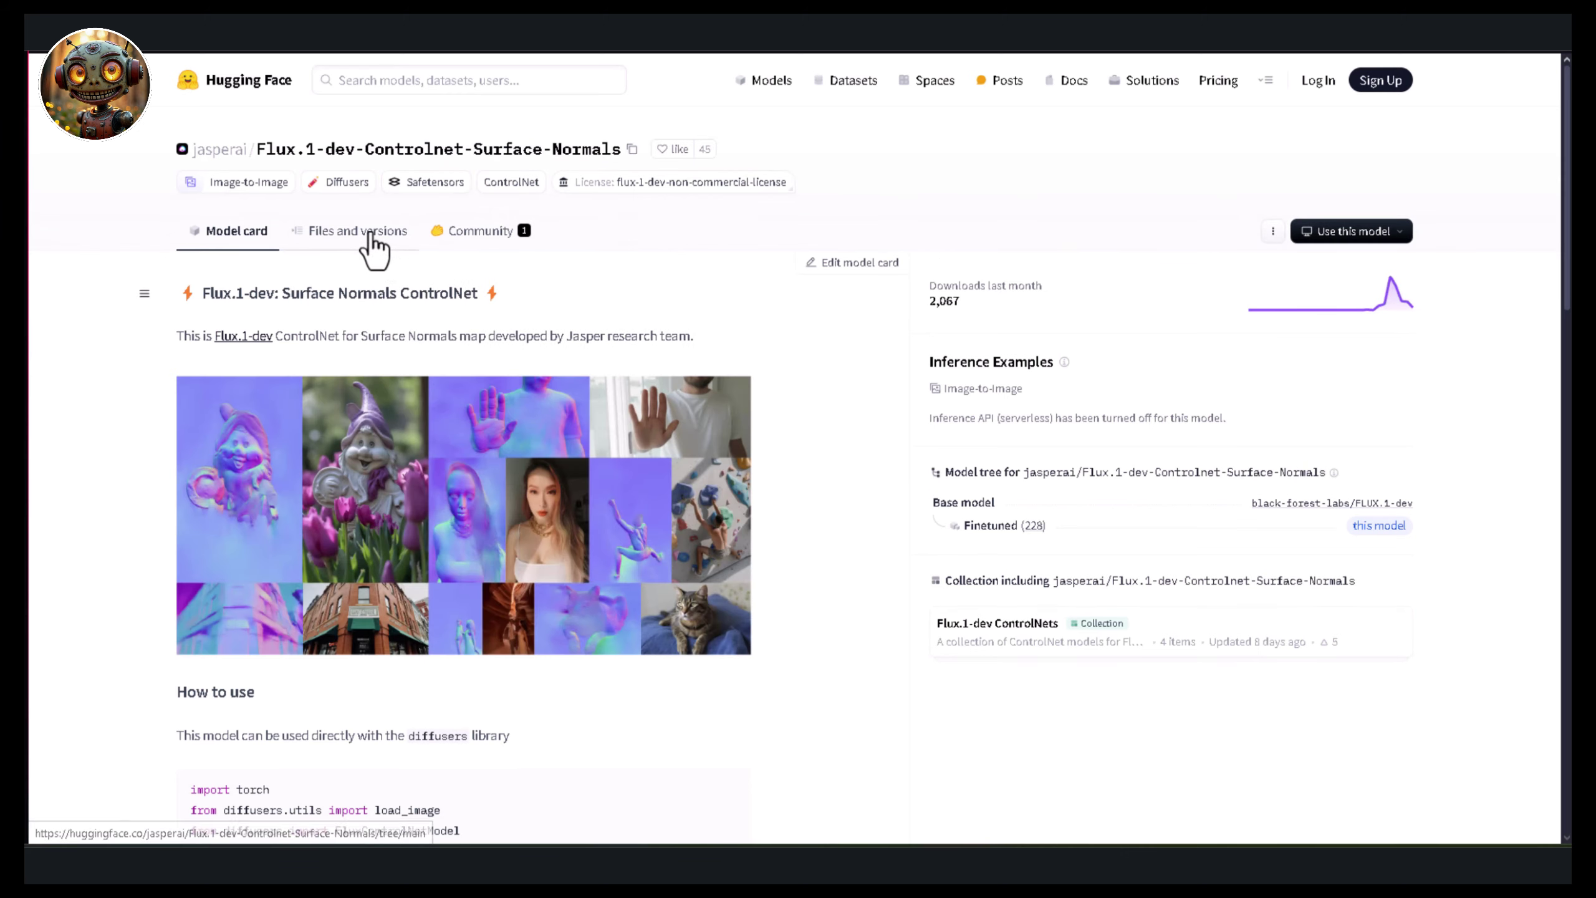
Download diffusion_pytorch_model.safetensors from the files of the Flux.1-dev-Controlnet-Surface-Normals repository on Hugging Face
{"action": "left_click", "coordinate": [370, 234]}
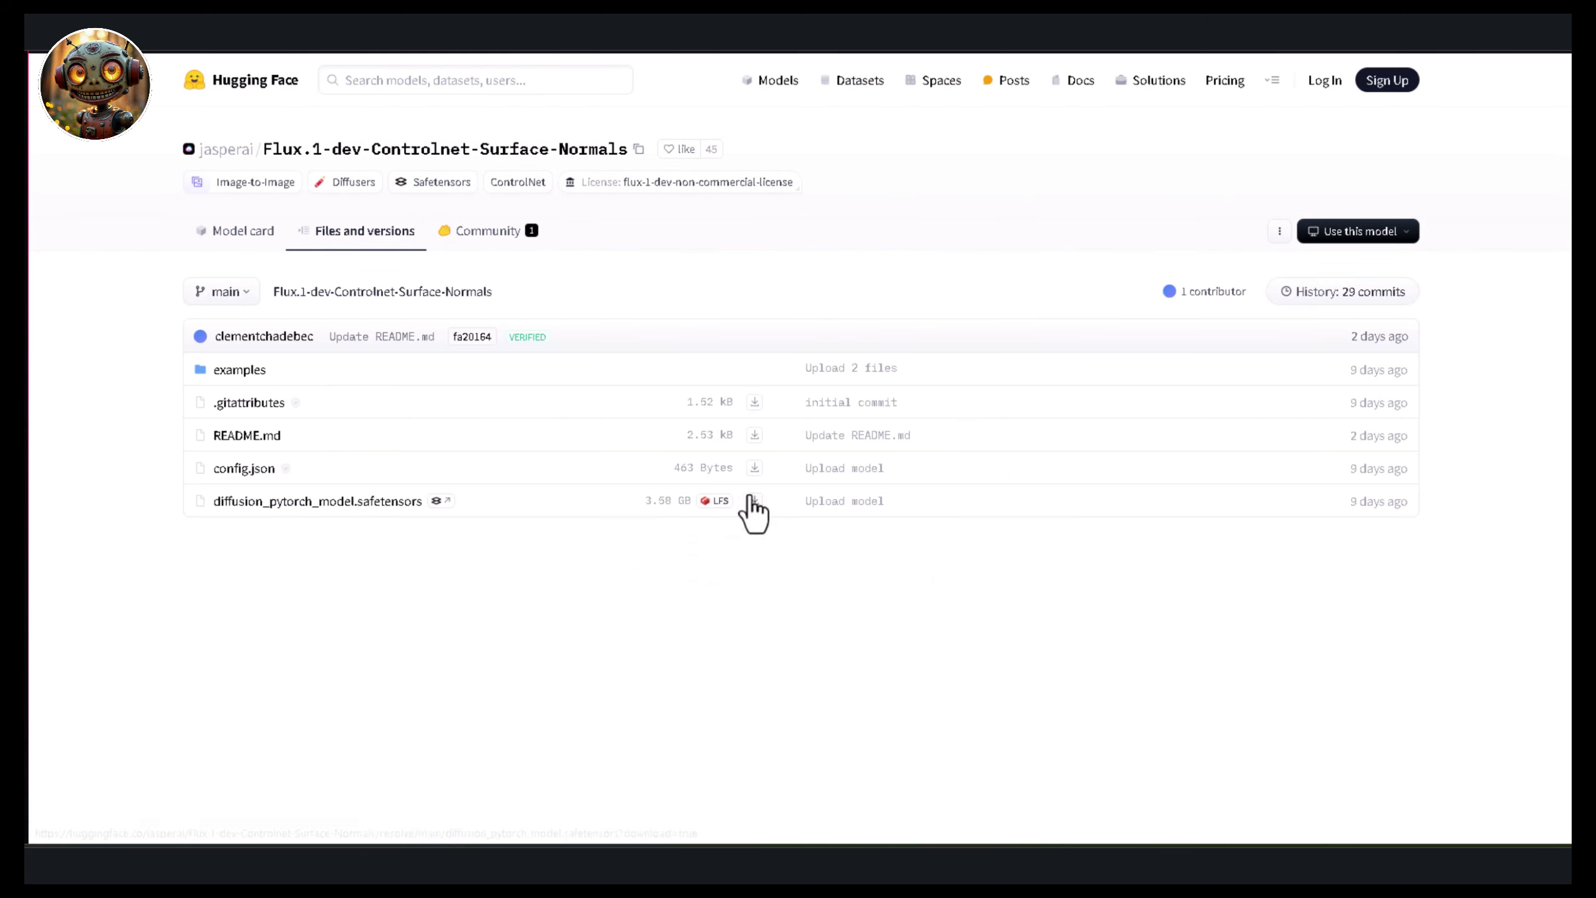
{"action": "left_click", "coordinate": [753, 501]}
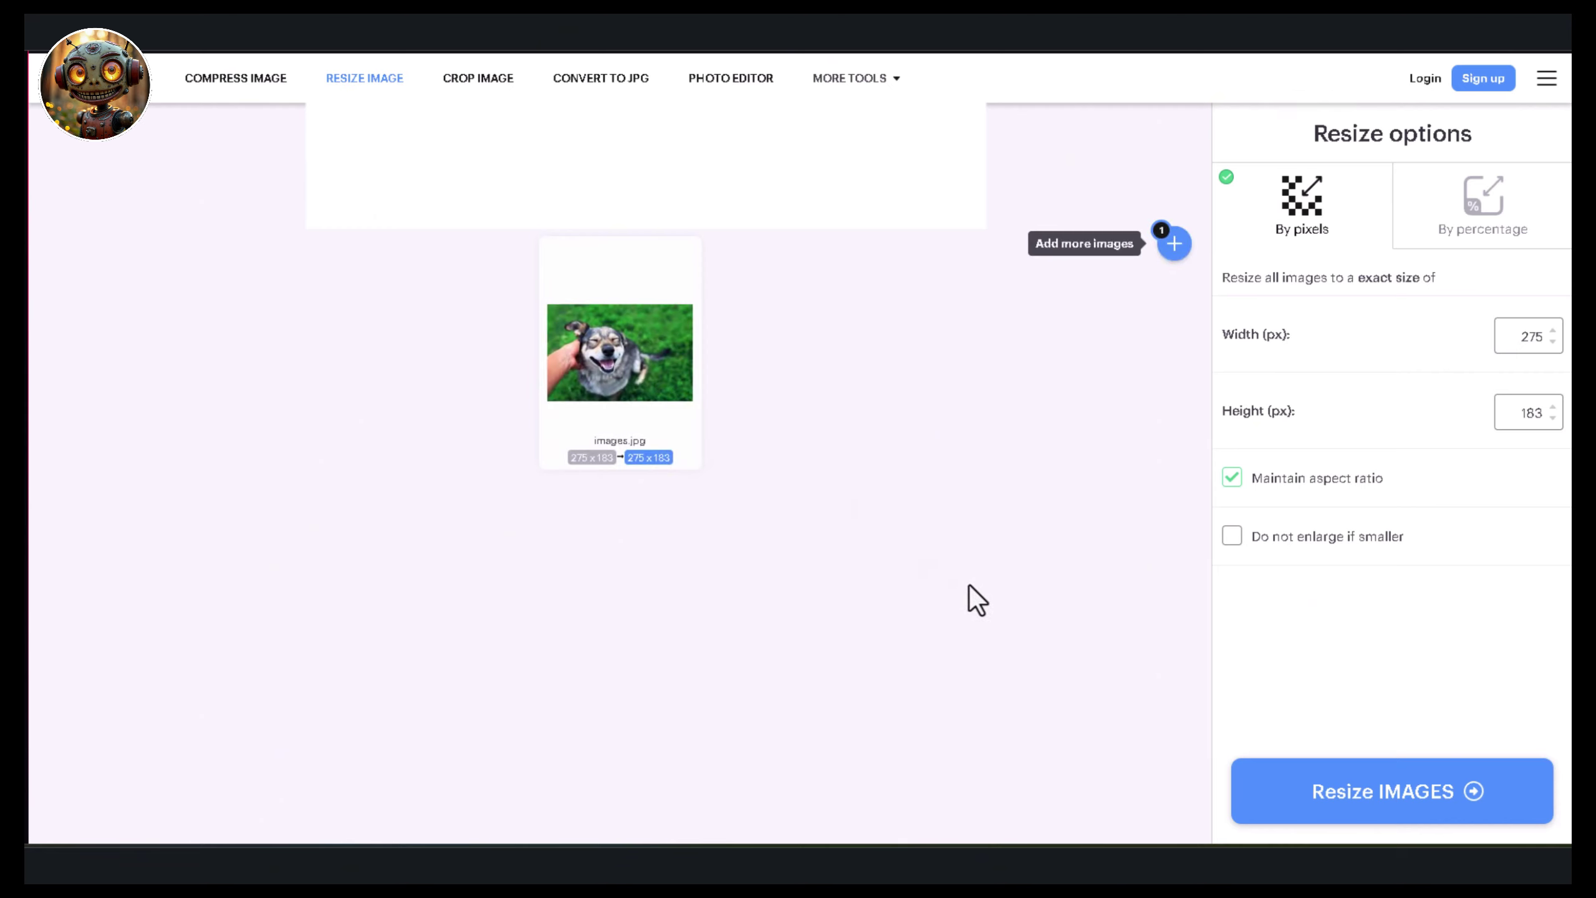
Resize images.jpg by percentage on the image resizing site, using the 75% smaller option
{"action": "left_click", "coordinate": [1485, 208]}
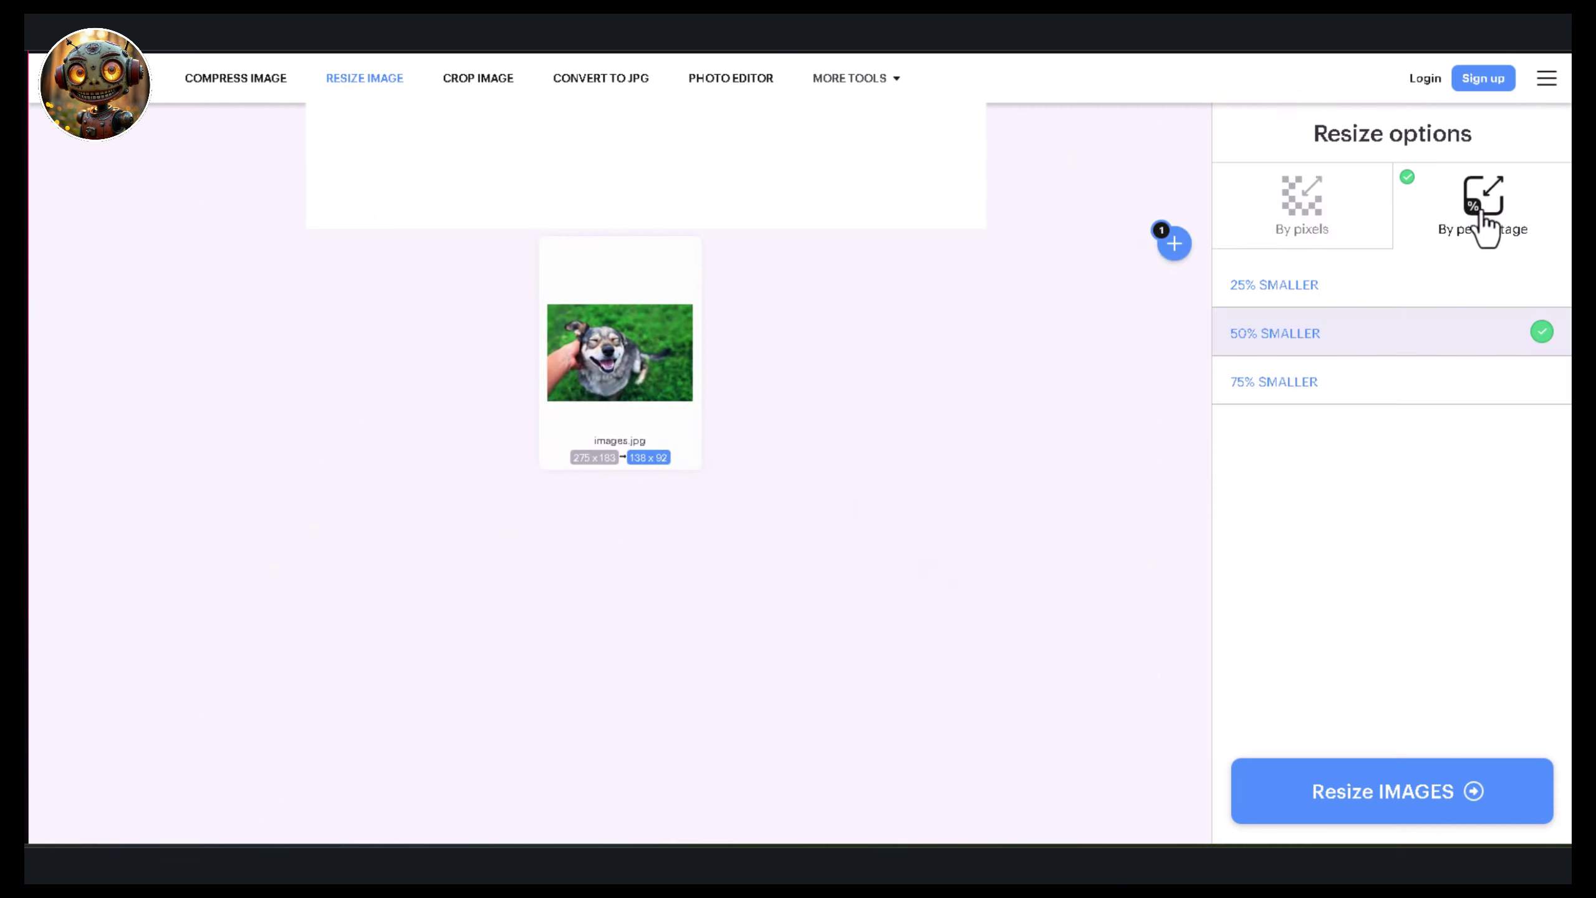
{"action": "left_click", "coordinate": [1268, 386]}
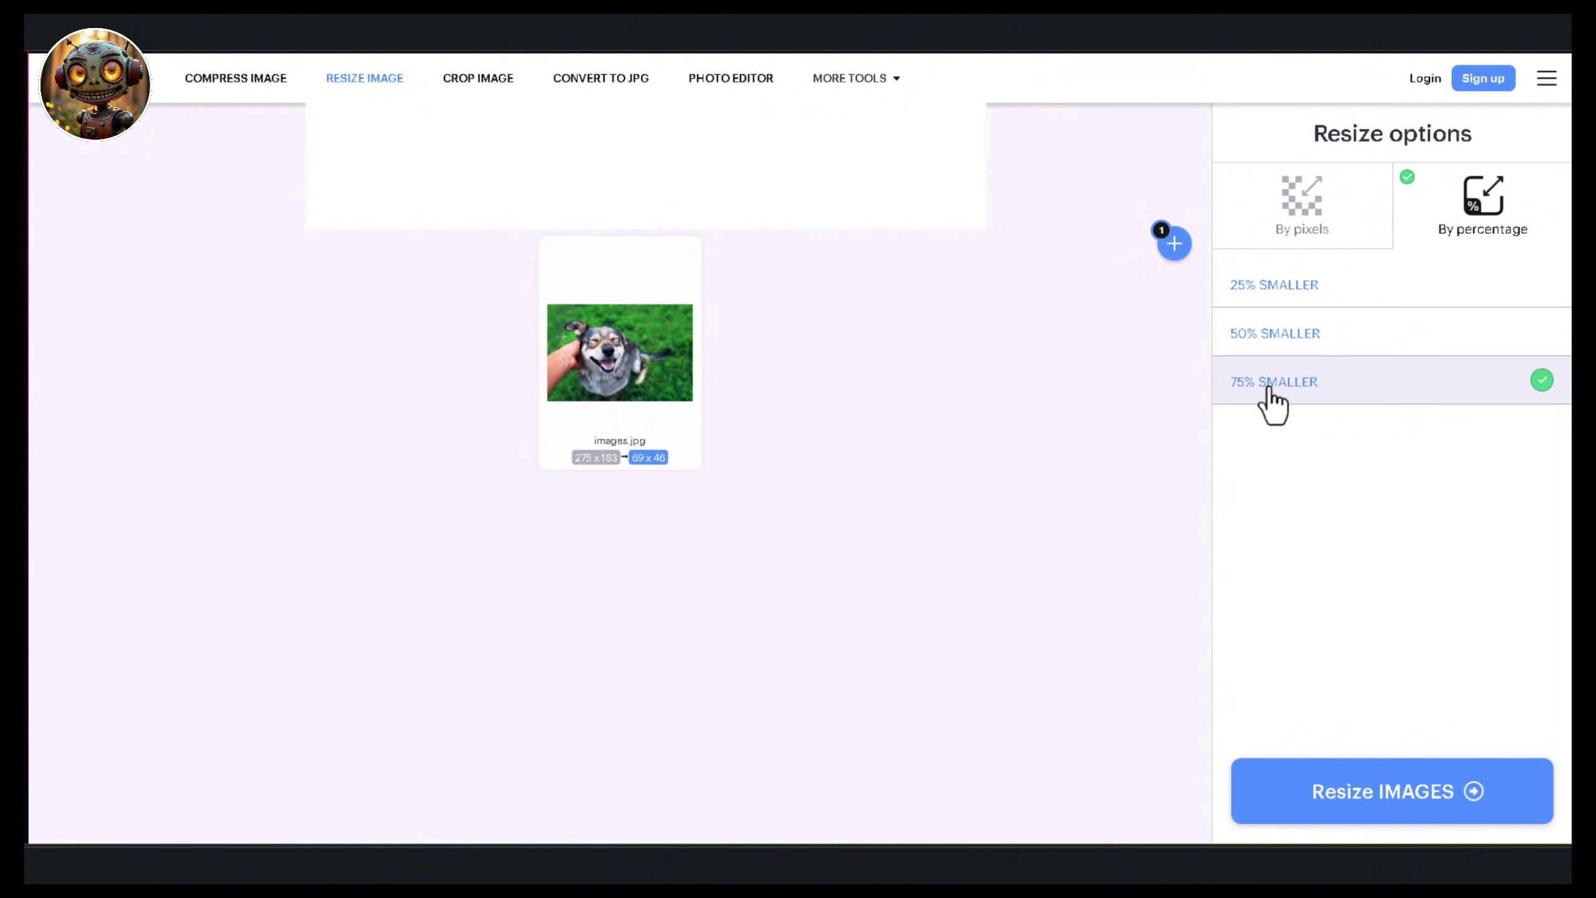
{"action": "left_click", "coordinate": [1322, 795]}
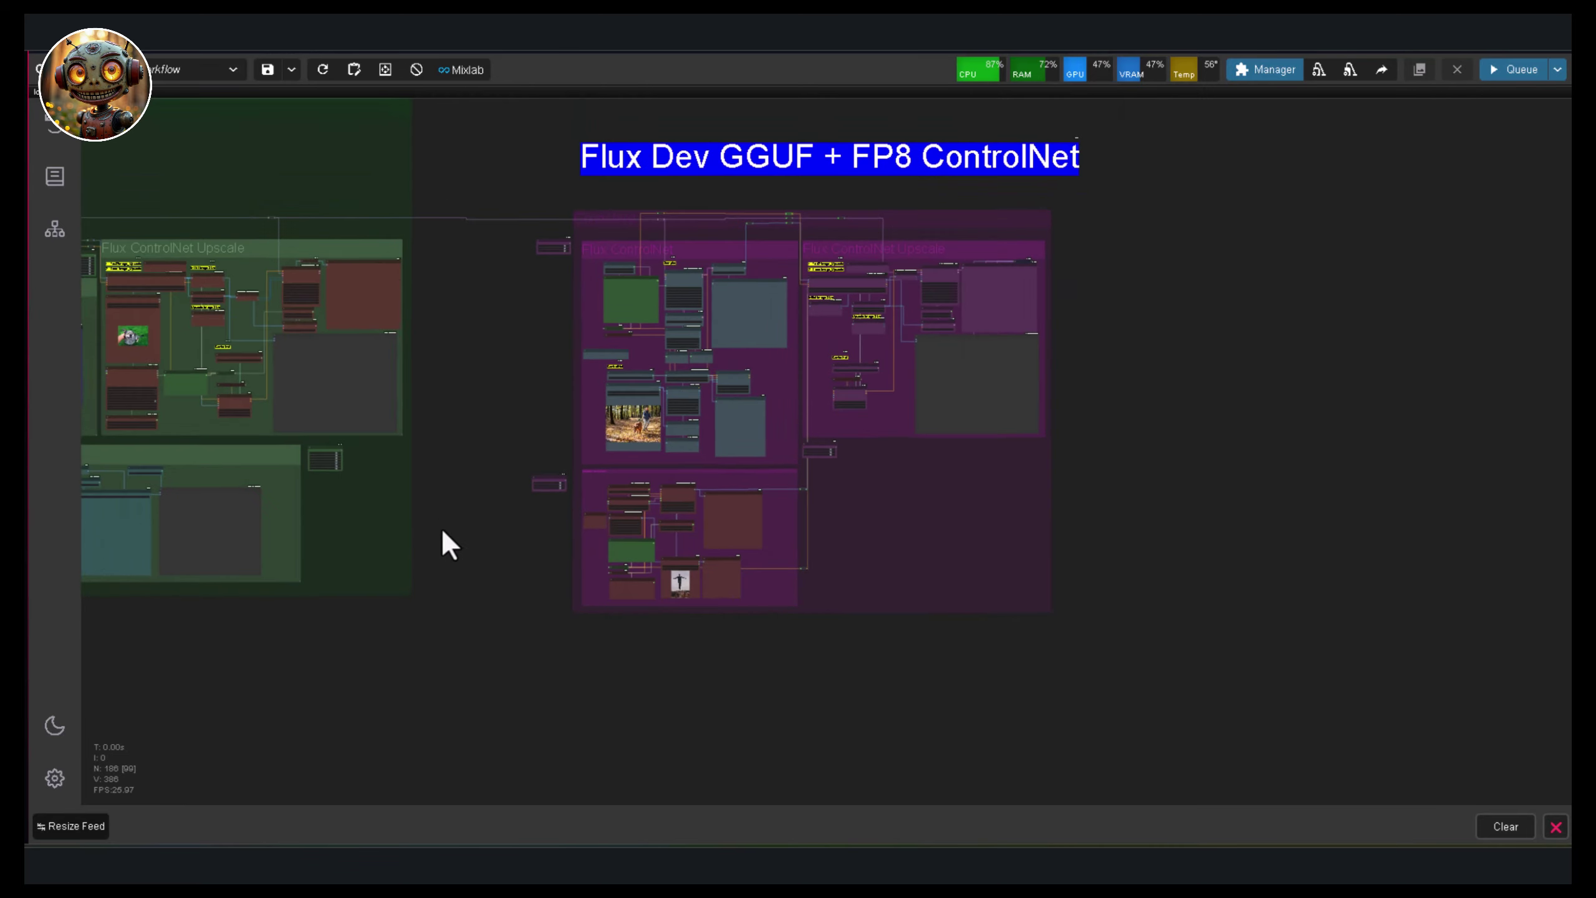
In ComfyUI, examine the GGUF or FP model switch and the Fast Groups Bypasser for the image generation groups
{"action": "left_click_drag", "start_coordinate": [441, 527], "coordinate": [821, 631]}
{"action": "scroll", "coordinate": [738, 636], "scroll_direction": "down", "scroll_amount": 3}
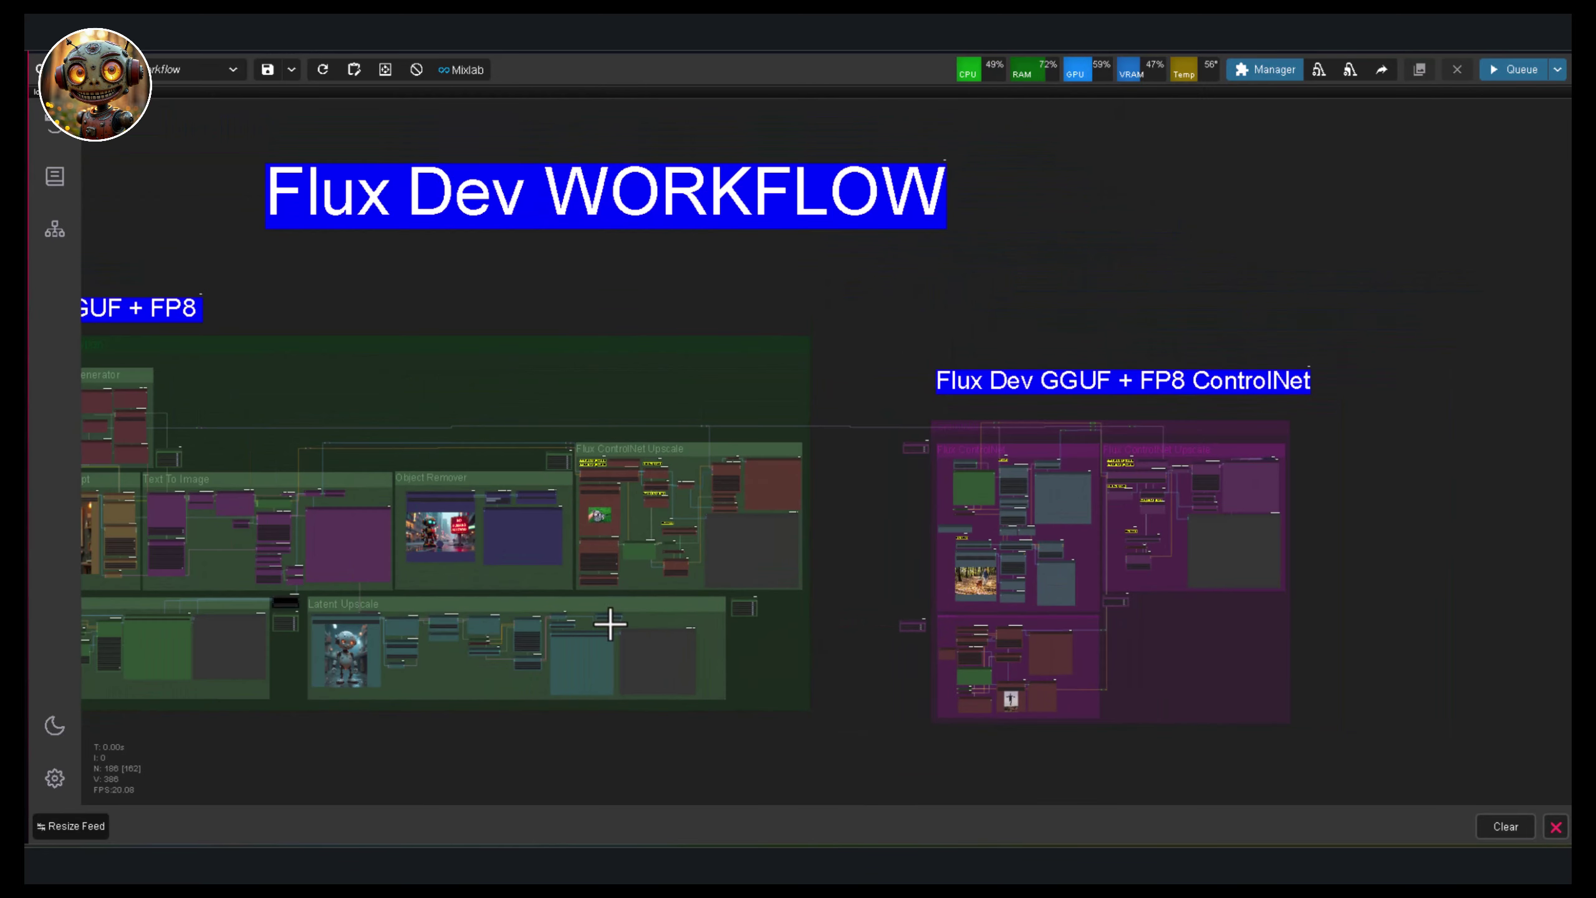
{"action": "left_click_drag", "start_coordinate": [610, 624], "coordinate": [786, 638]}
{"action": "scroll", "coordinate": [91, 324], "scroll_direction": "up", "scroll_amount": 10}
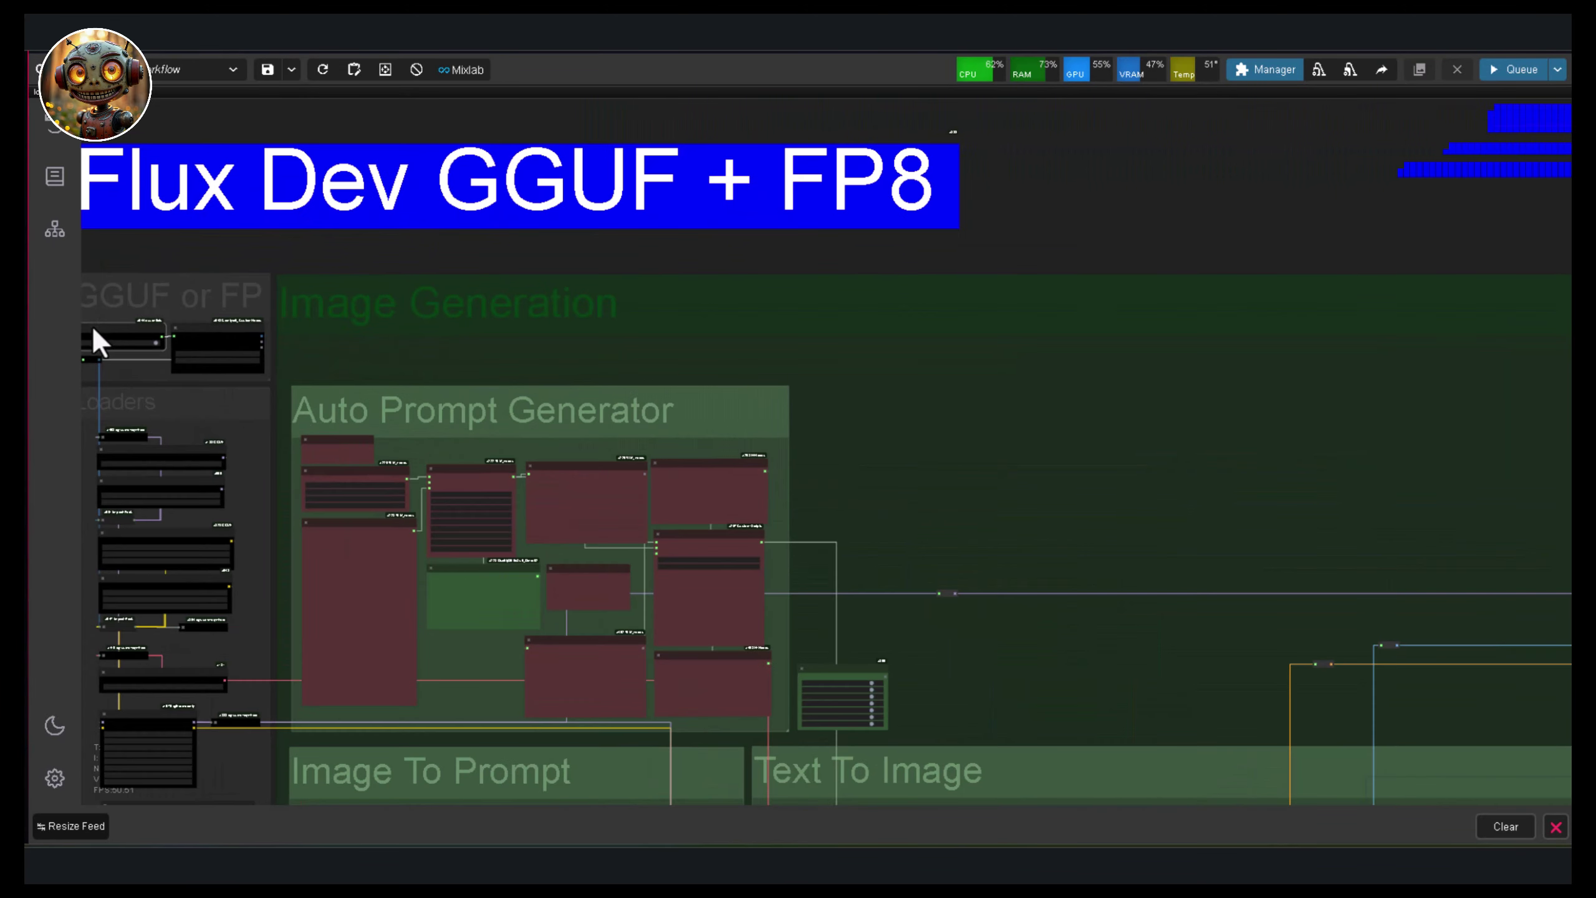
{"action": "scroll", "coordinate": [242, 323], "scroll_direction": "up", "scroll_amount": 10}
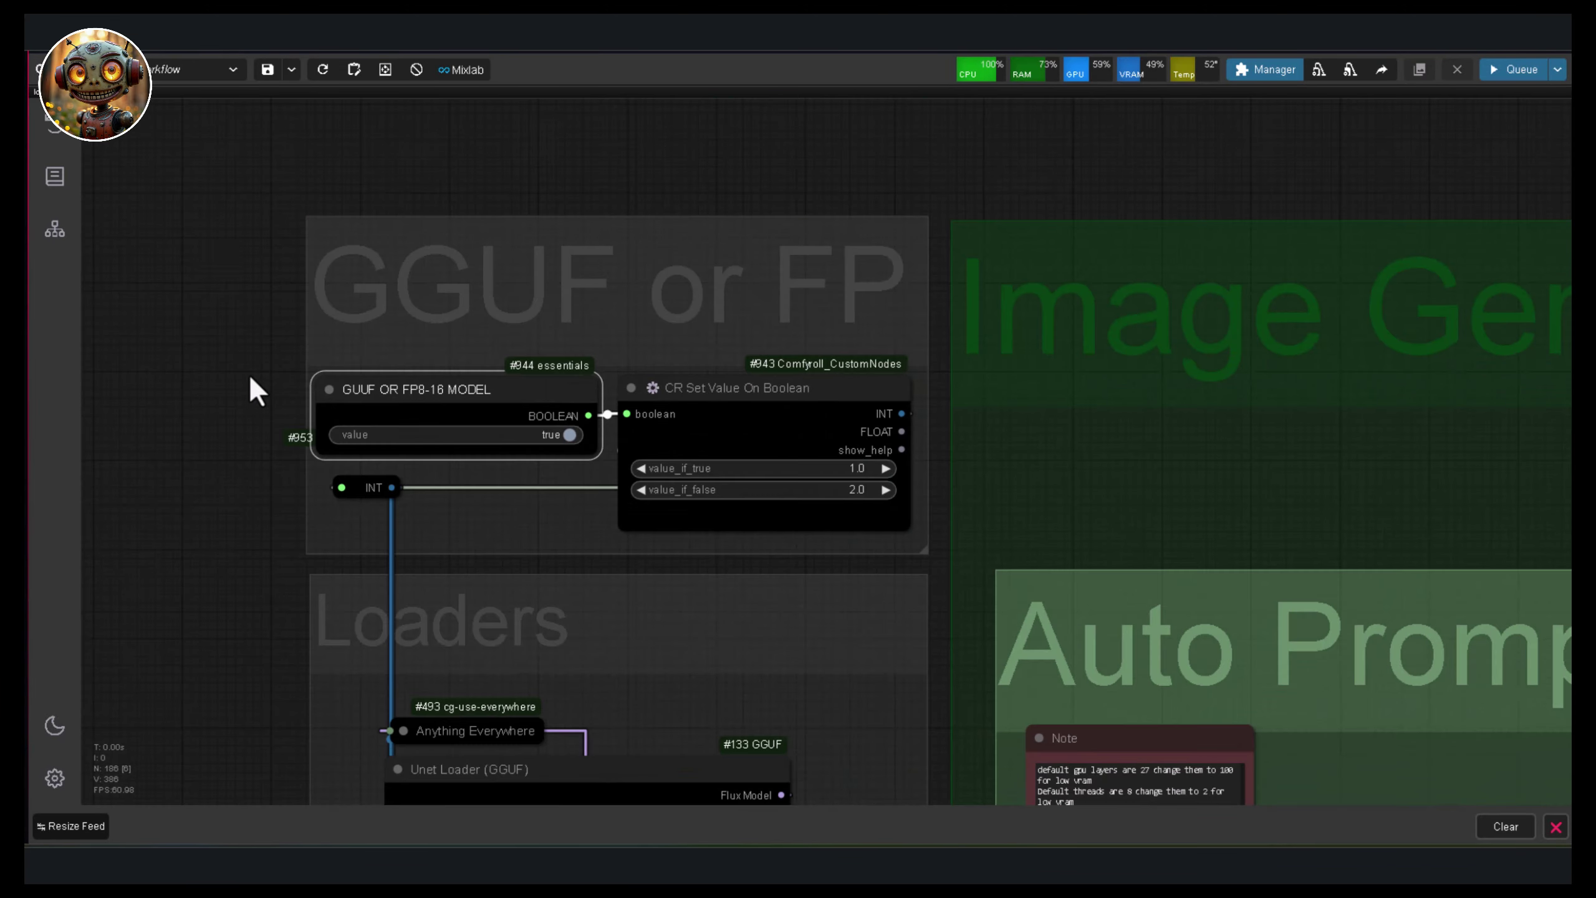
{"action": "scroll", "coordinate": [252, 377], "scroll_direction": "up", "scroll_amount": 3}
{"action": "left_click_drag", "start_coordinate": [352, 234], "coordinate": [314, 281]}
{"action": "scroll", "coordinate": [299, 299], "scroll_direction": "up", "scroll_amount": 3}
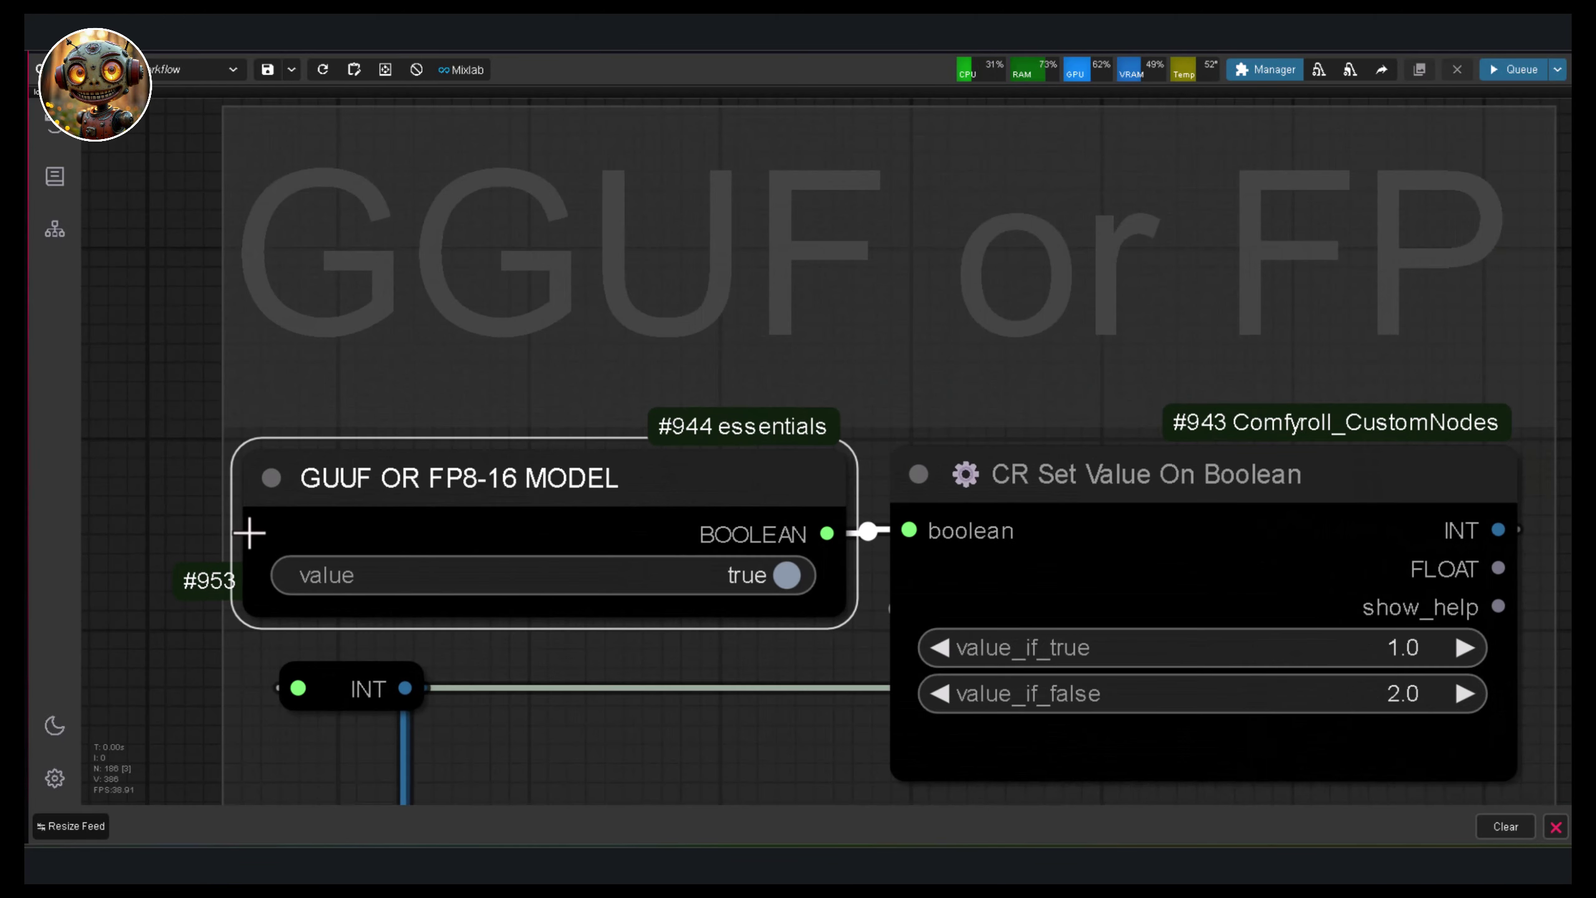
{"action": "scroll", "coordinate": [249, 531], "scroll_direction": "up", "scroll_amount": 3}
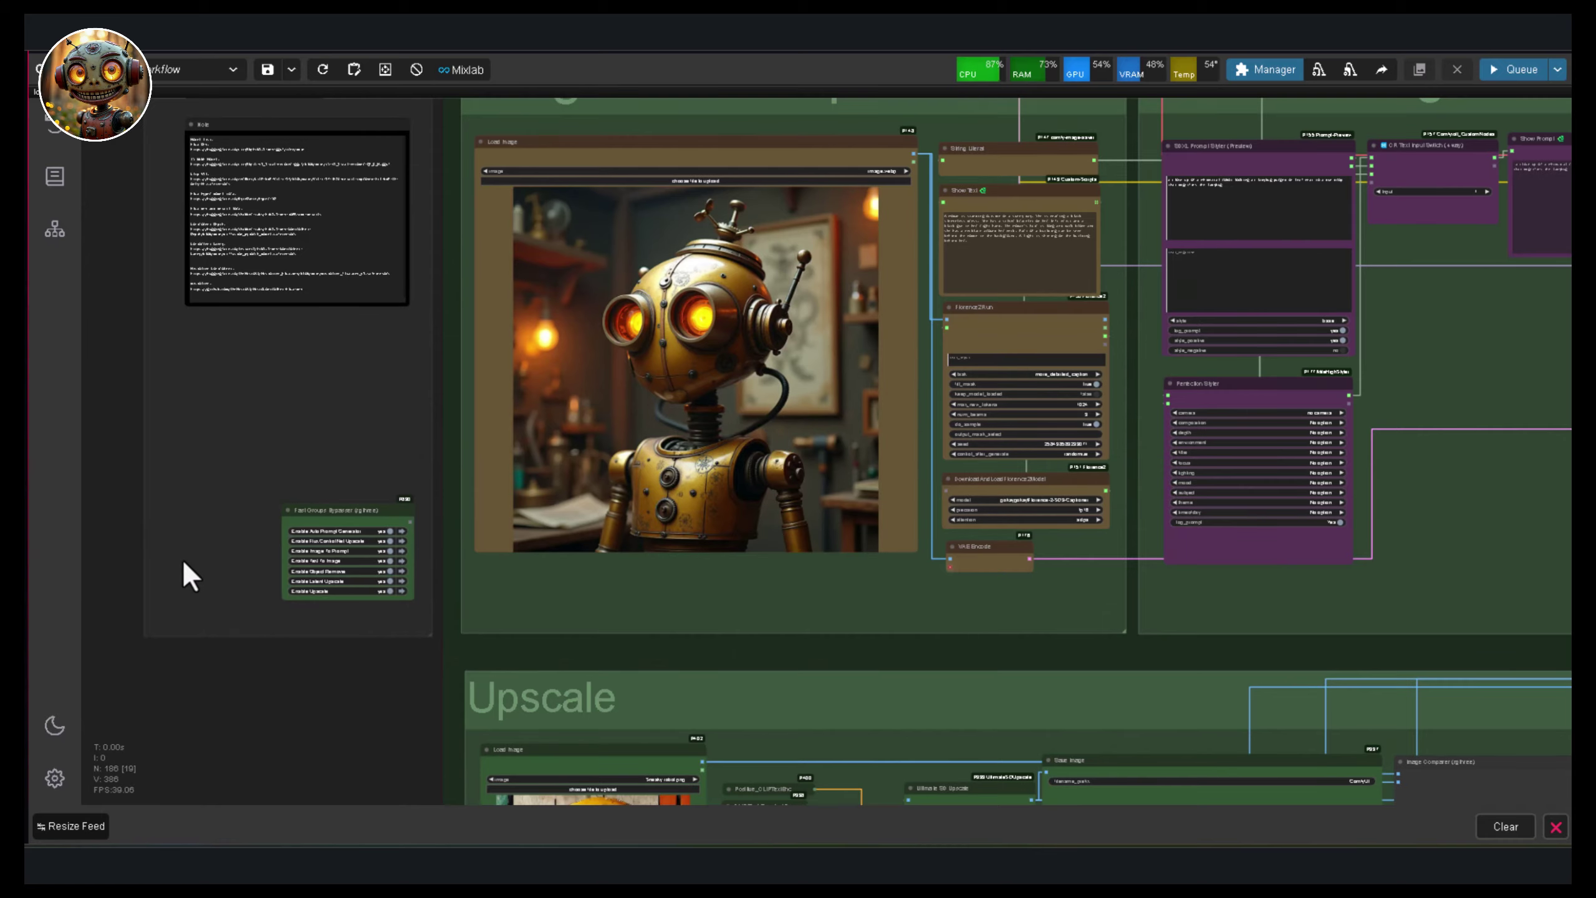
{"action": "scroll", "coordinate": [182, 557], "scroll_direction": "up", "scroll_amount": 10}
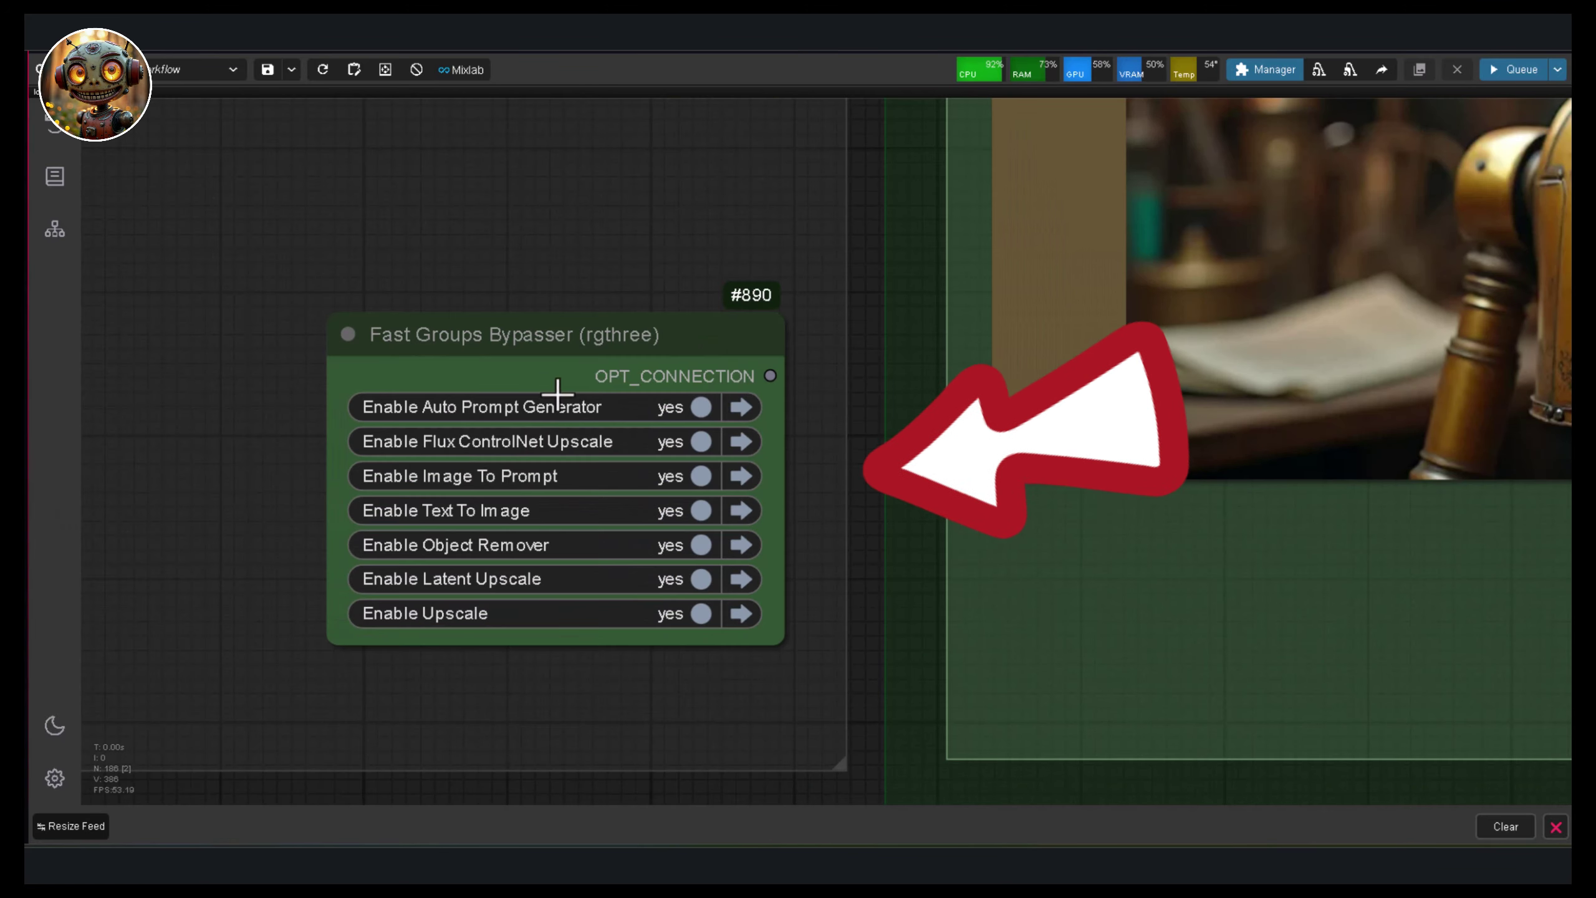
{"action": "scroll", "coordinate": [558, 393], "scroll_direction": "up", "scroll_amount": 3}
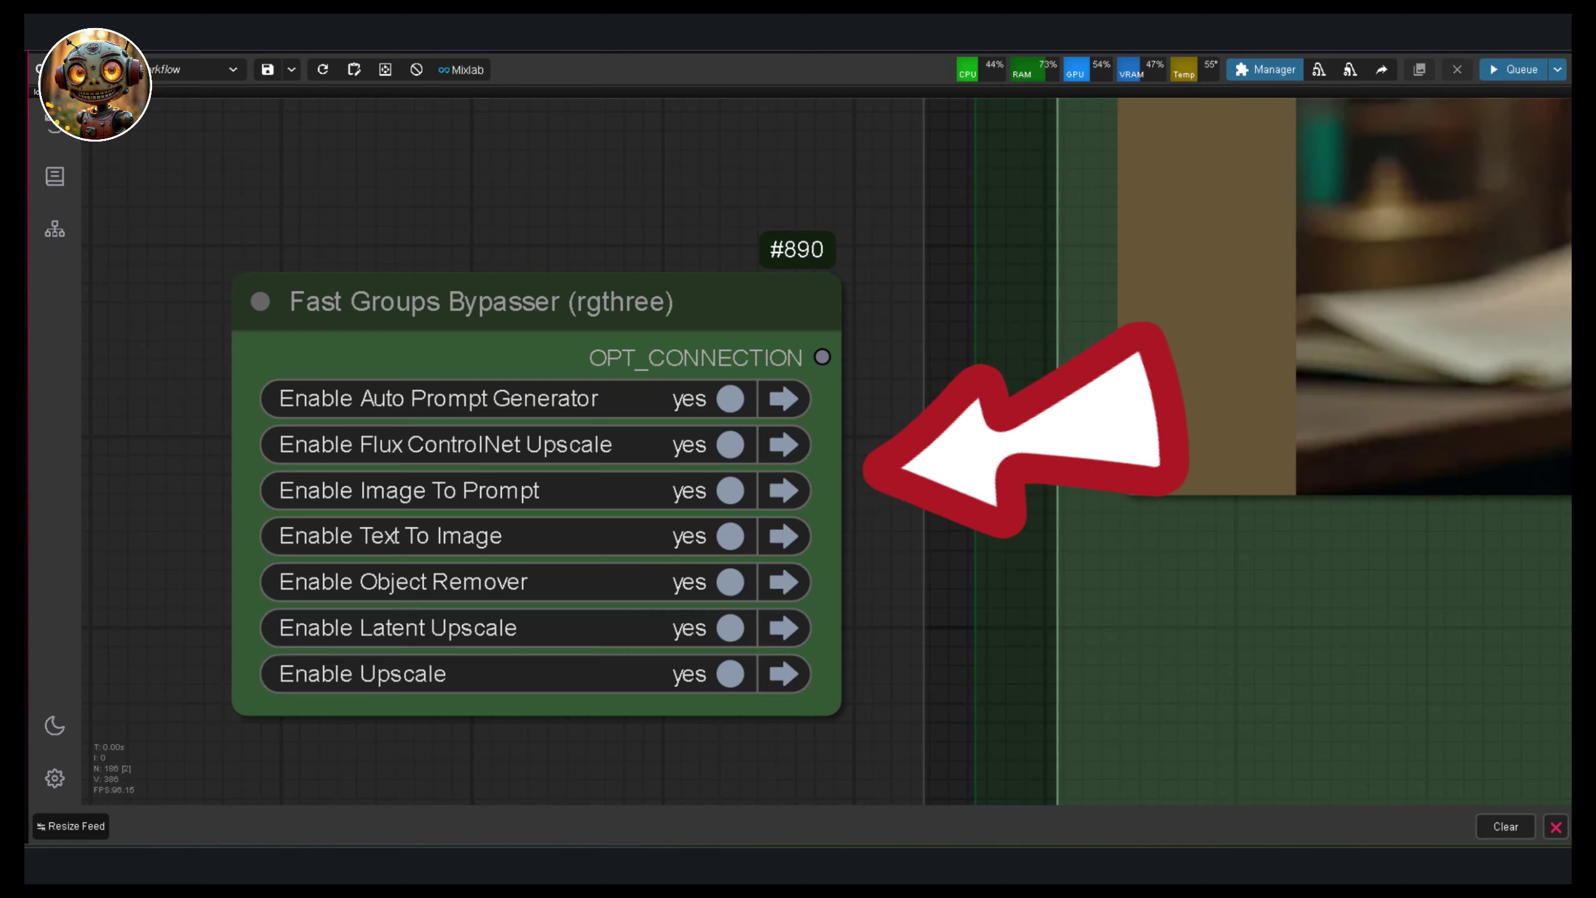
{"action": "scroll", "coordinate": [227, 468], "scroll_direction": "down", "scroll_amount": 10}
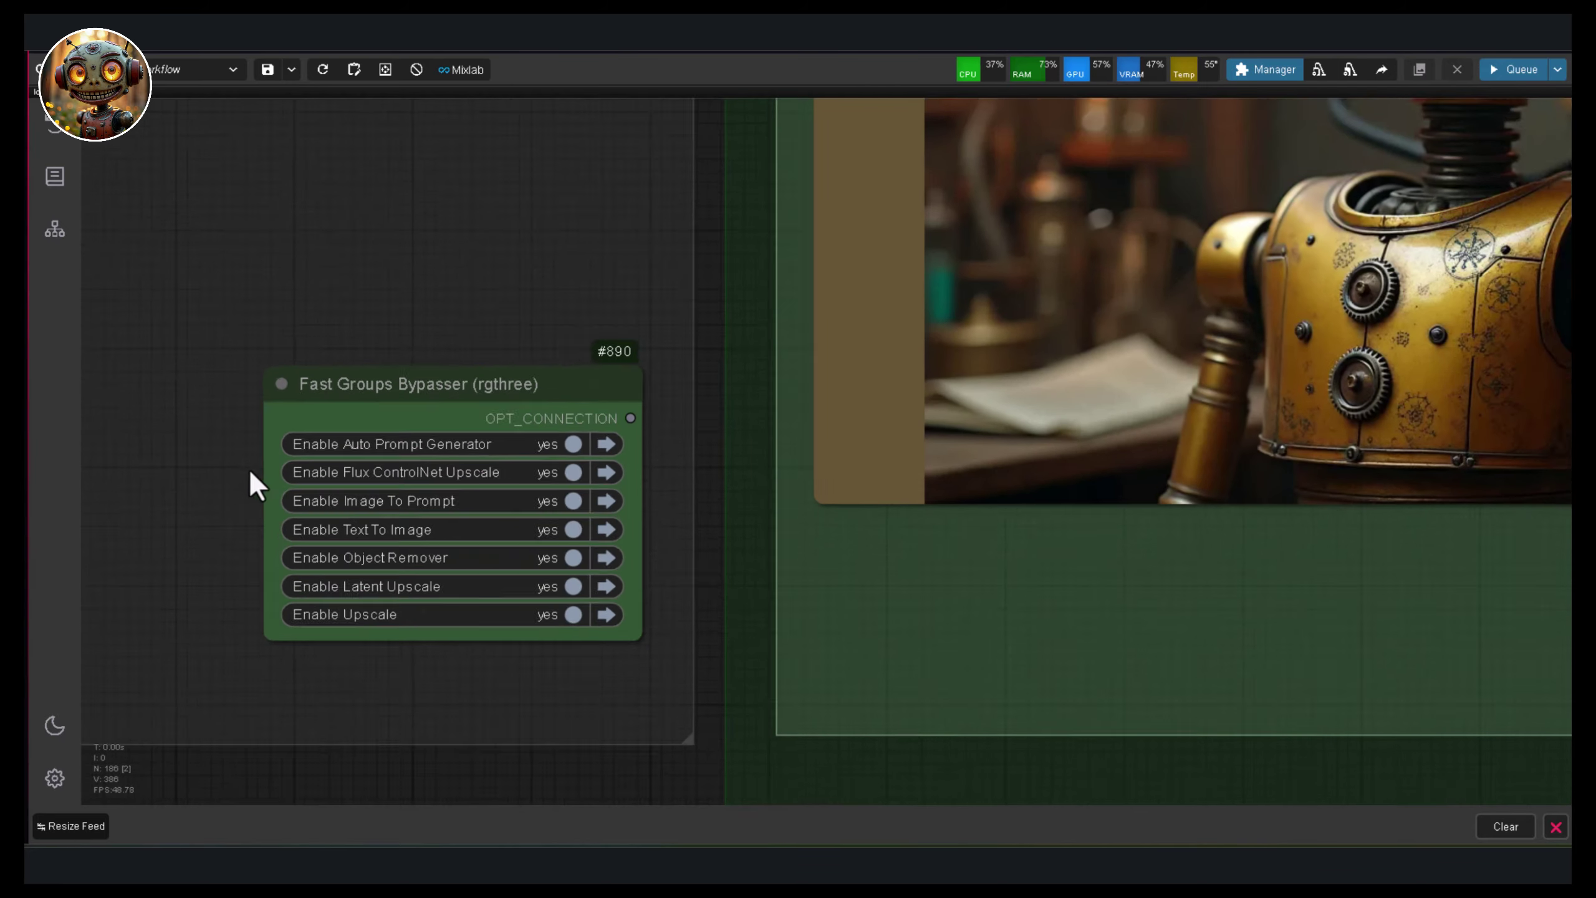
{"action": "scroll", "coordinate": [222, 469], "scroll_direction": "down", "scroll_amount": 5}
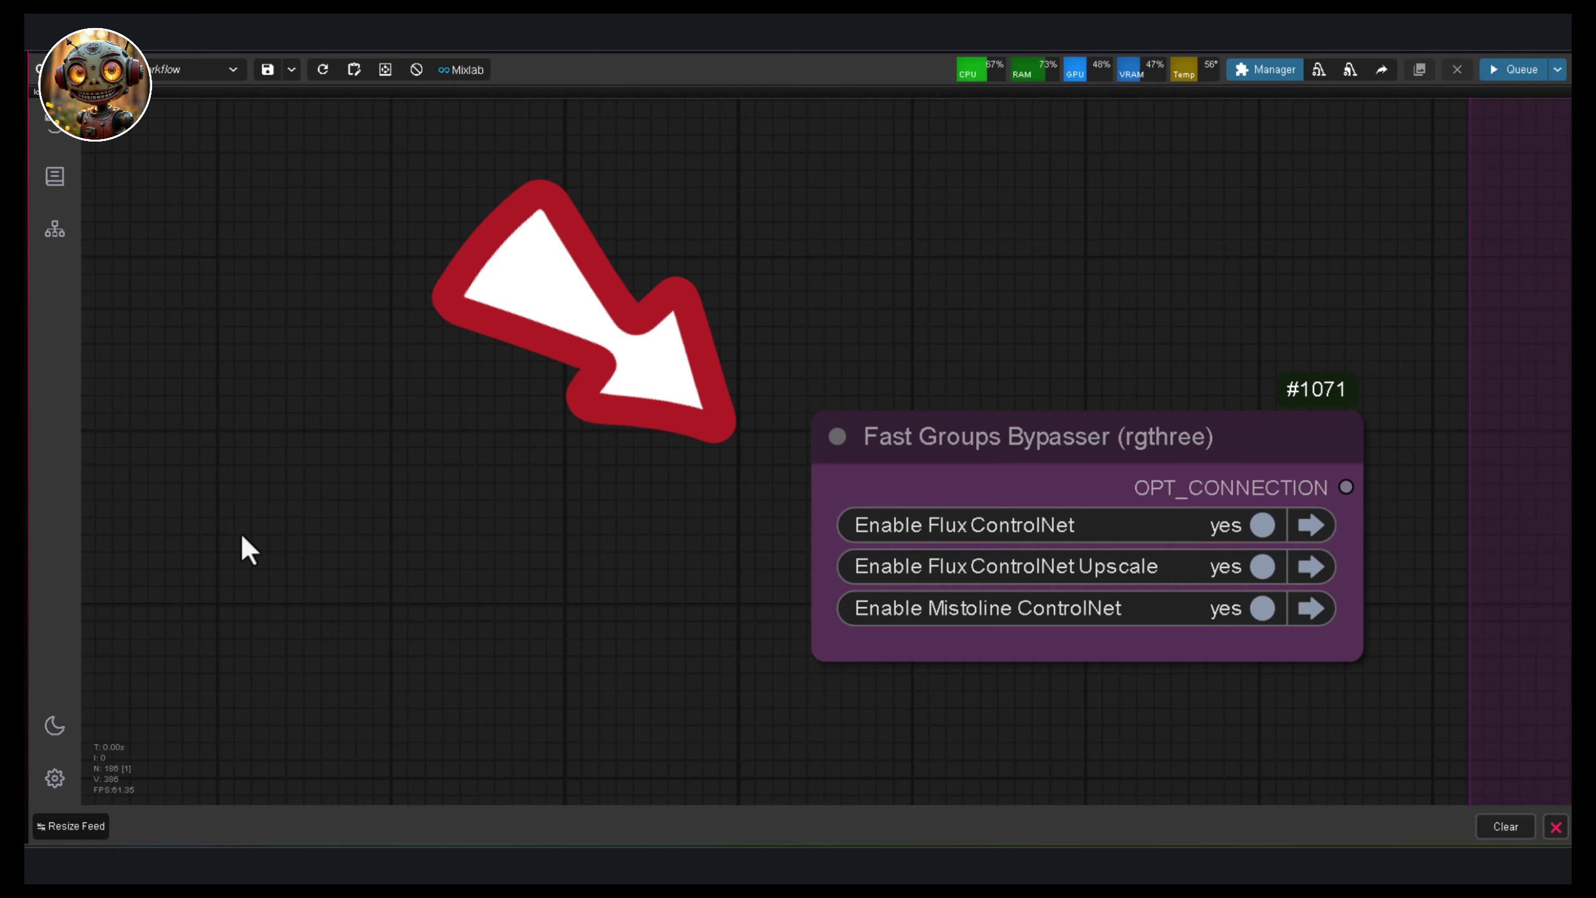
Disable the Flux ControlNet, Flux ControlNet Upscale and Mistoline ControlNet groups in the purple Fast Groups Bypasser
{"action": "scroll", "coordinate": [588, 591], "scroll_direction": "down", "scroll_amount": 14}
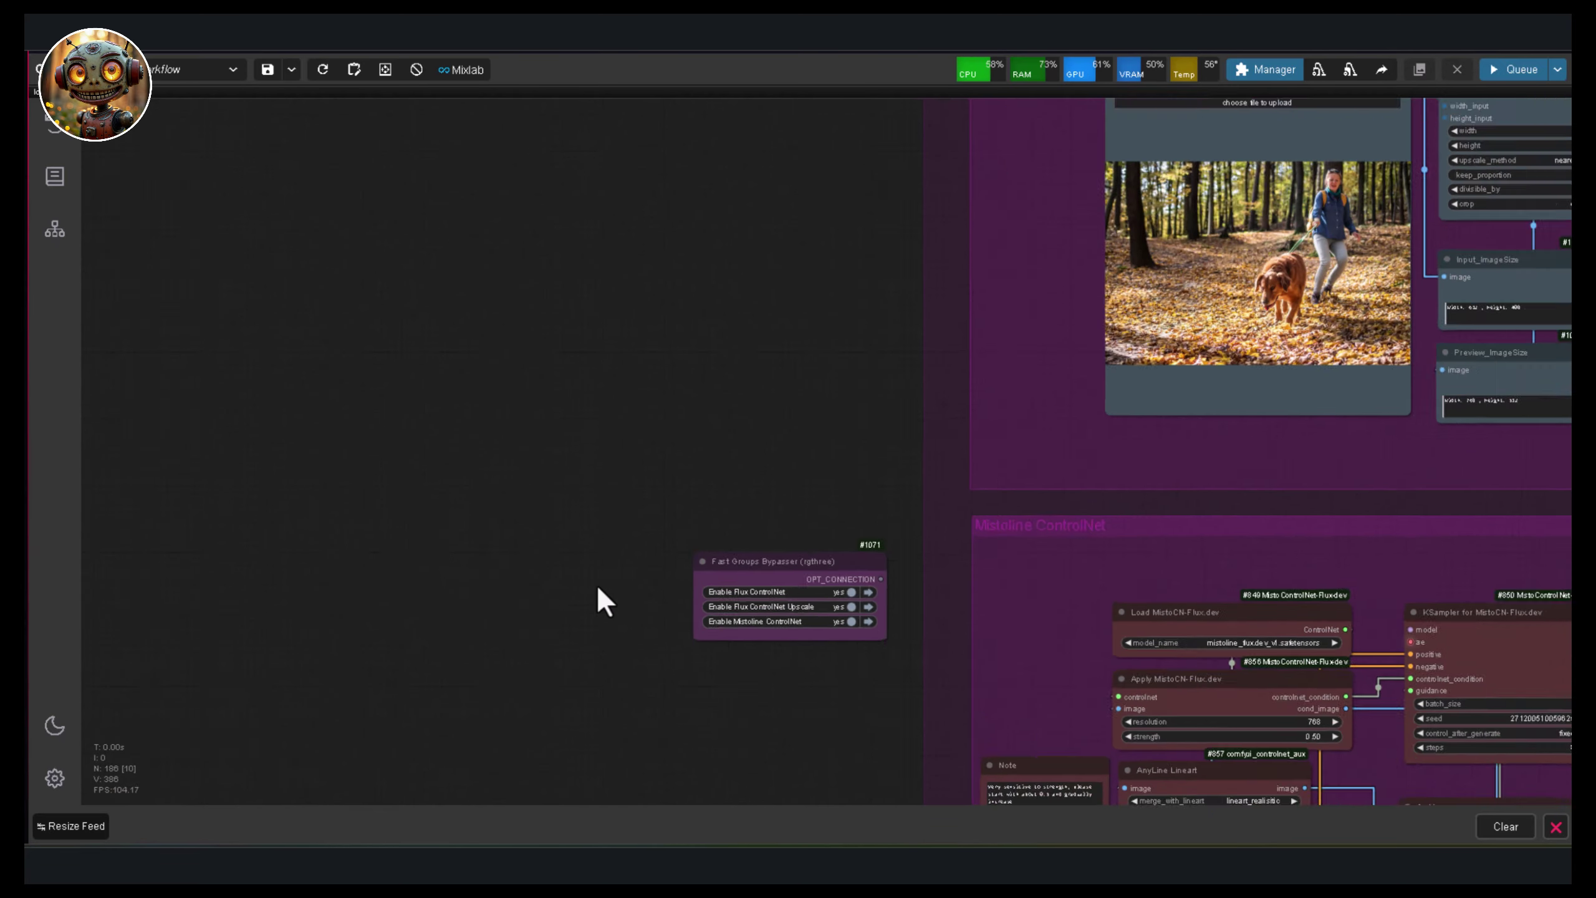
{"action": "left_click_drag", "start_coordinate": [376, 510], "coordinate": [547, 555]}
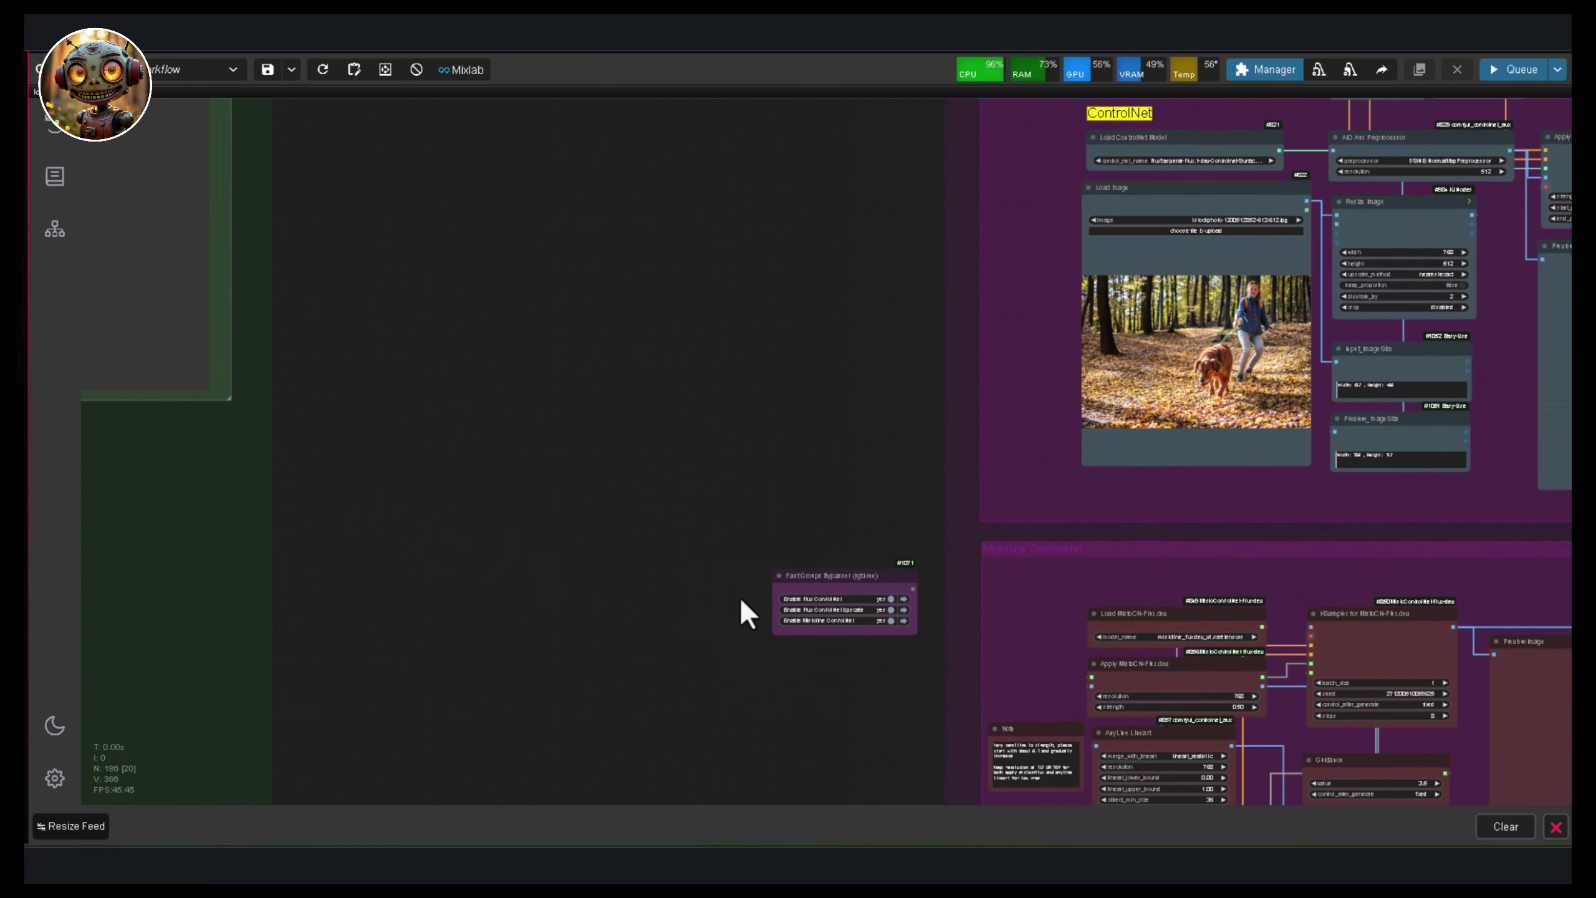
{"action": "scroll", "coordinate": [842, 595], "scroll_direction": "up", "scroll_amount": 12}
{"action": "left_click", "coordinate": [888, 492]}
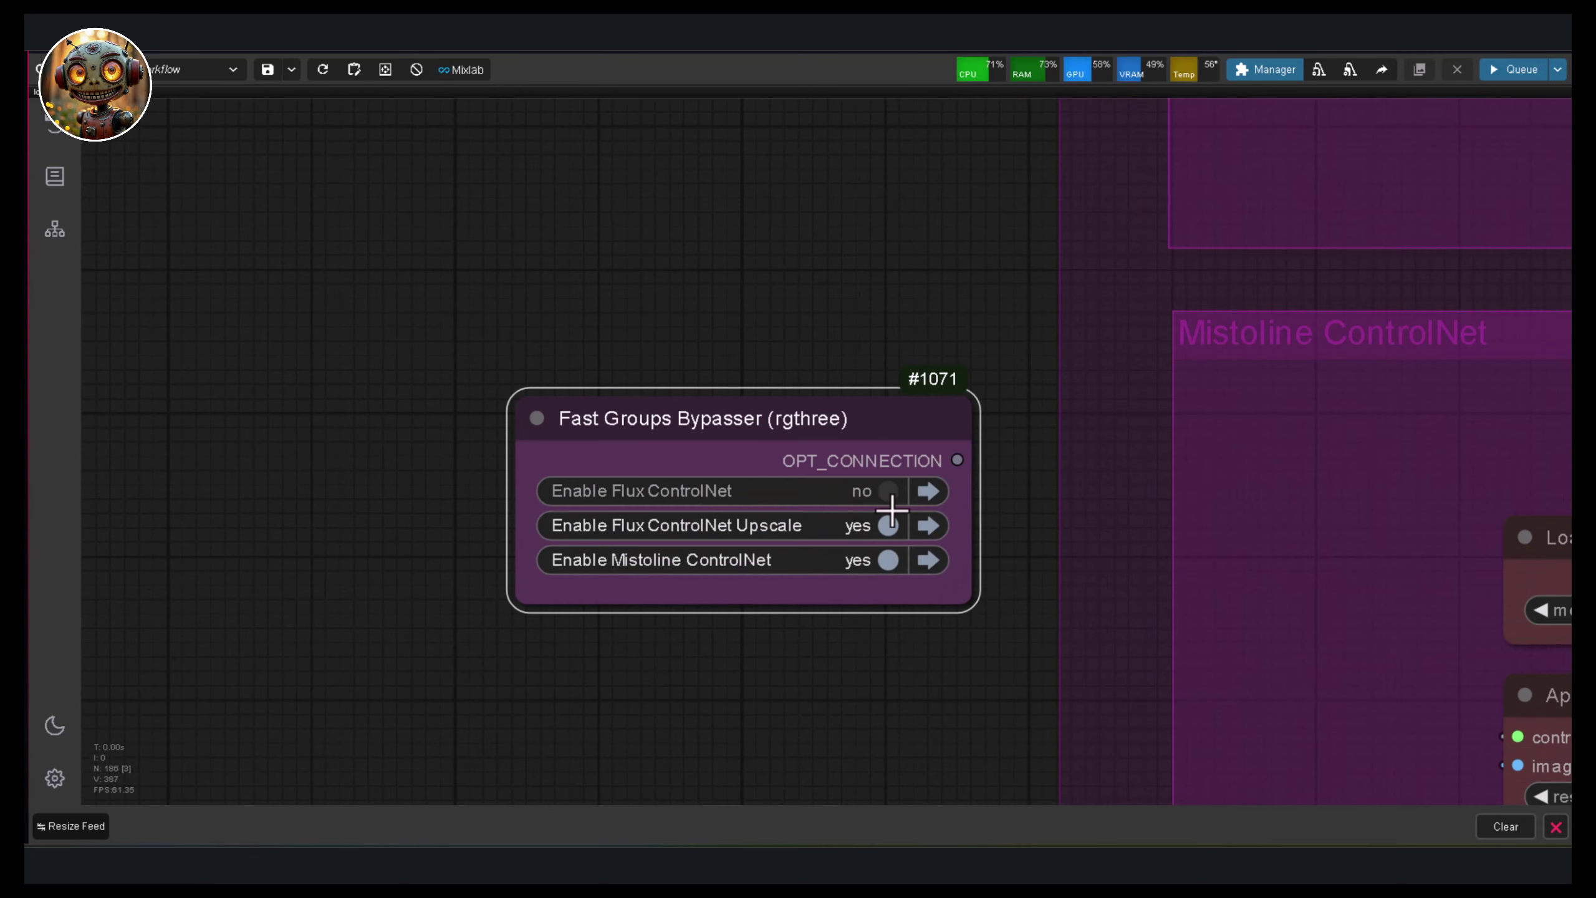
{"action": "left_click", "coordinate": [888, 526]}
{"action": "left_click", "coordinate": [888, 559]}
In the green Fast Groups Bypasser, disable Flux ControlNet Upscale, Image To Prompt, Object Remover, Latent Upscale and Upscale, leaving only Text To Image enabled
{"action": "scroll", "coordinate": [579, 465], "scroll_direction": "down", "scroll_amount": 10}
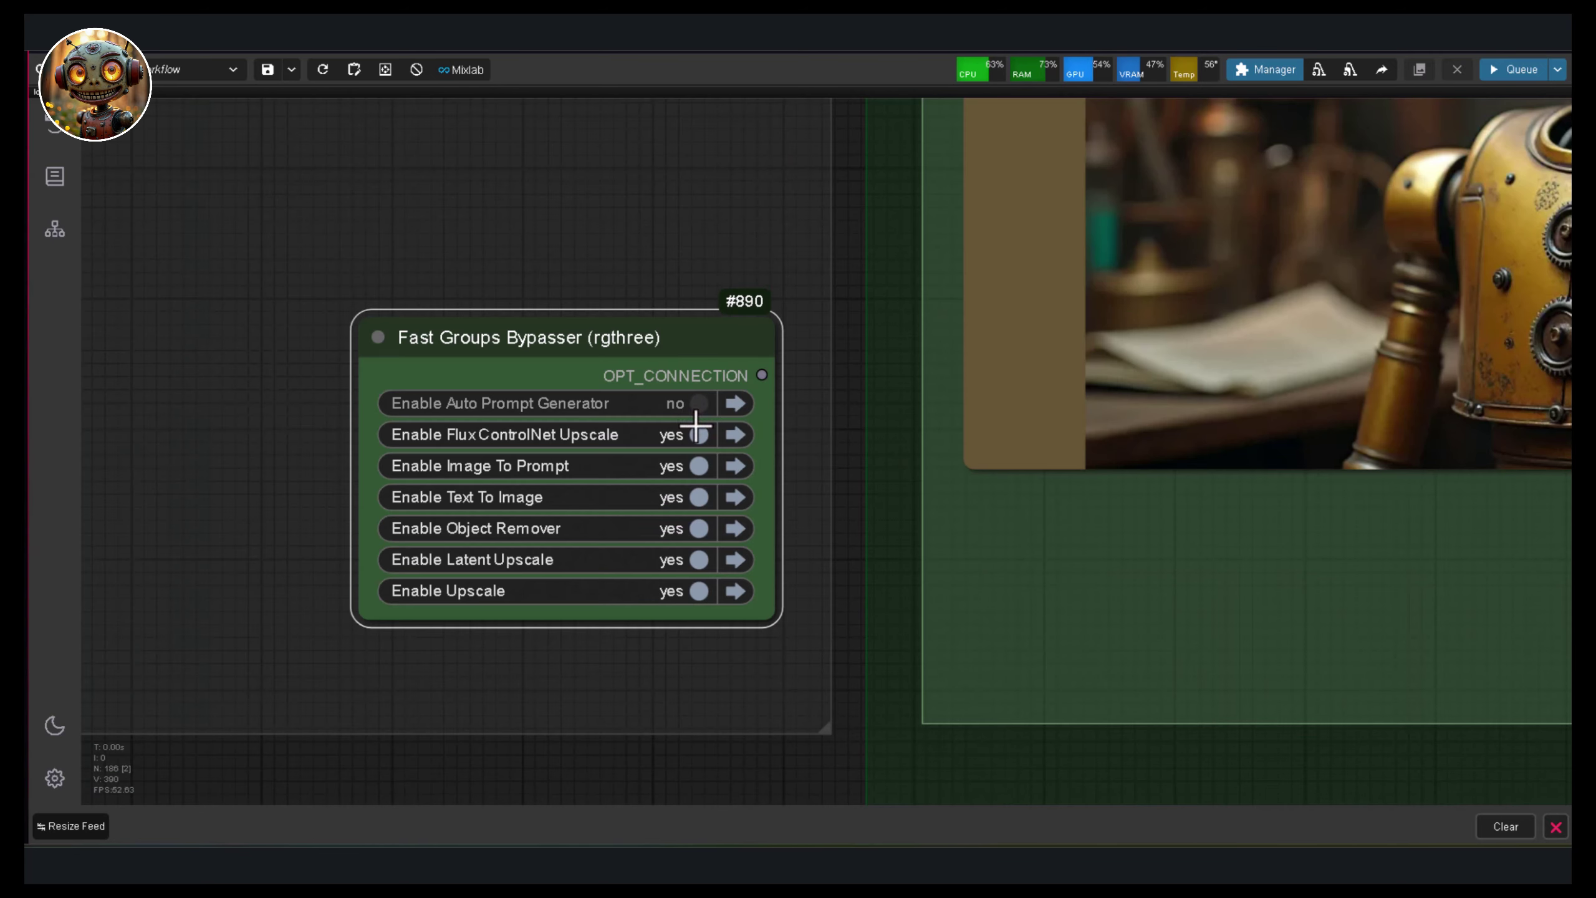
{"action": "left_click", "coordinate": [697, 435]}
{"action": "left_click", "coordinate": [697, 466]}
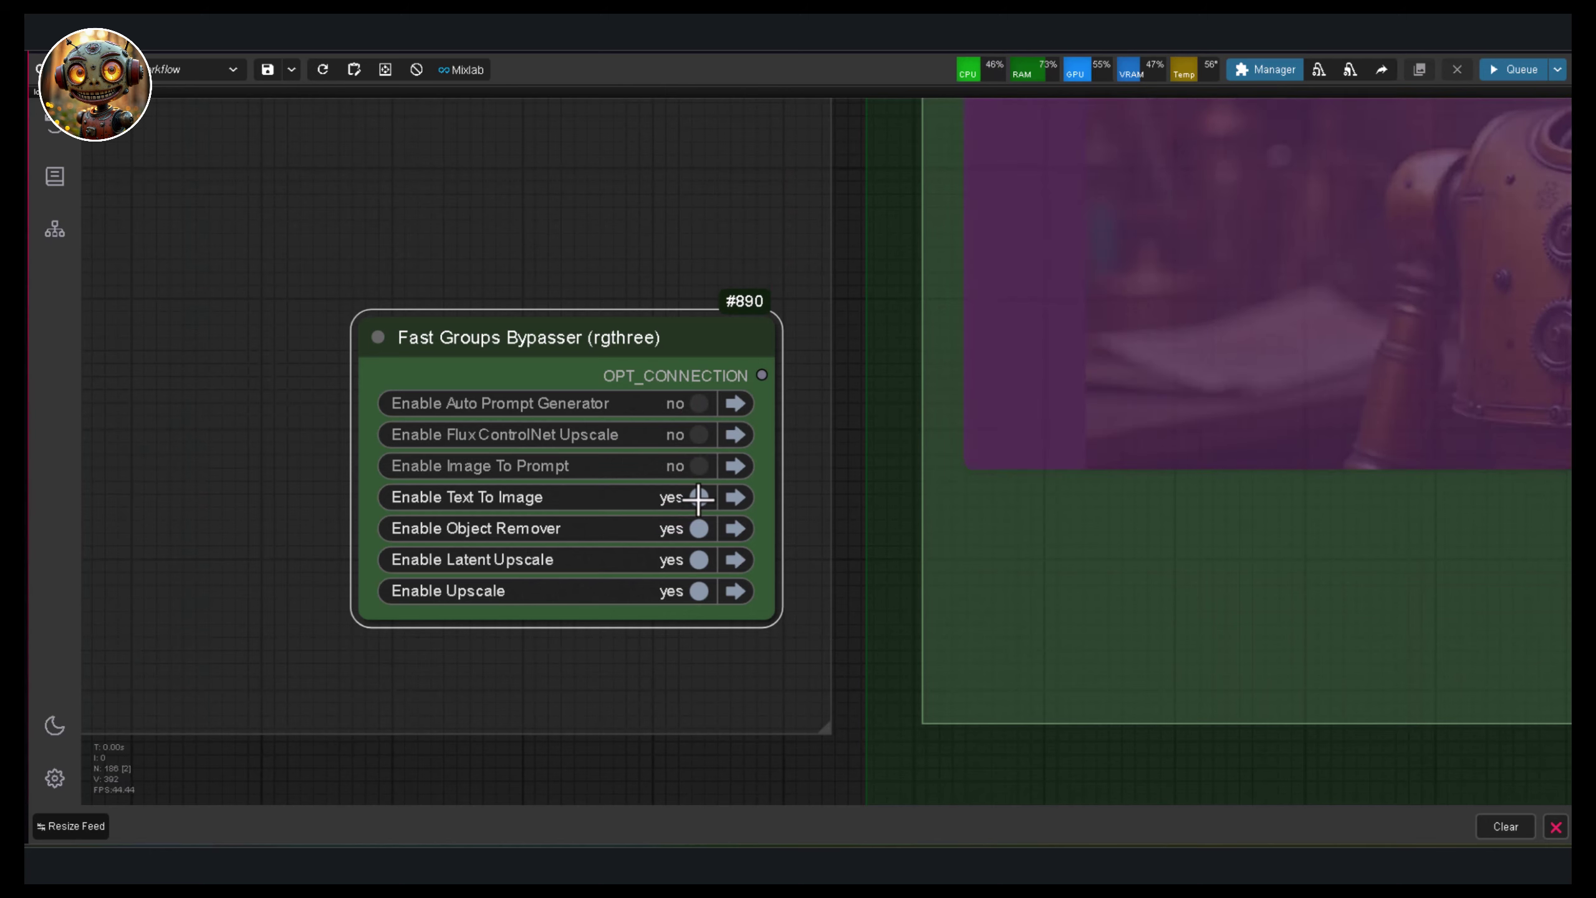
{"action": "left_click", "coordinate": [698, 497]}
{"action": "left_click", "coordinate": [698, 528]}
{"action": "left_click", "coordinate": [698, 559]}
{"action": "left_click", "coordinate": [696, 591]}
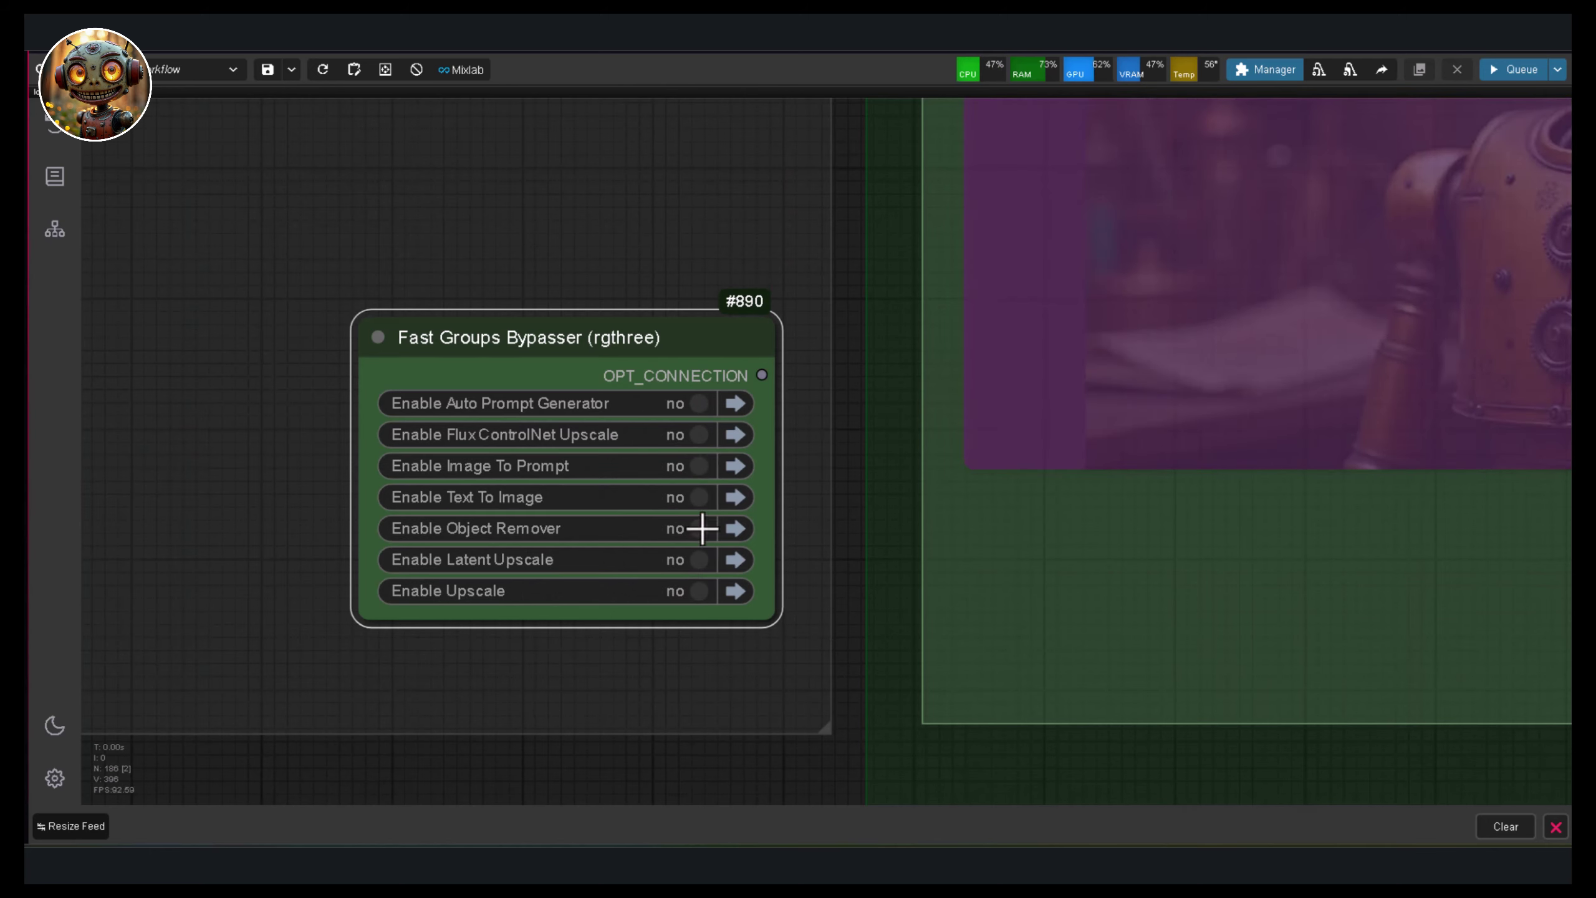
{"action": "left_click", "coordinate": [694, 497]}
Jump to the Text To Image group and examine its Custom Sampler Flux settings, guidance and prompt nodes
{"action": "scroll", "coordinate": [265, 380], "scroll_direction": "down", "scroll_amount": 3}
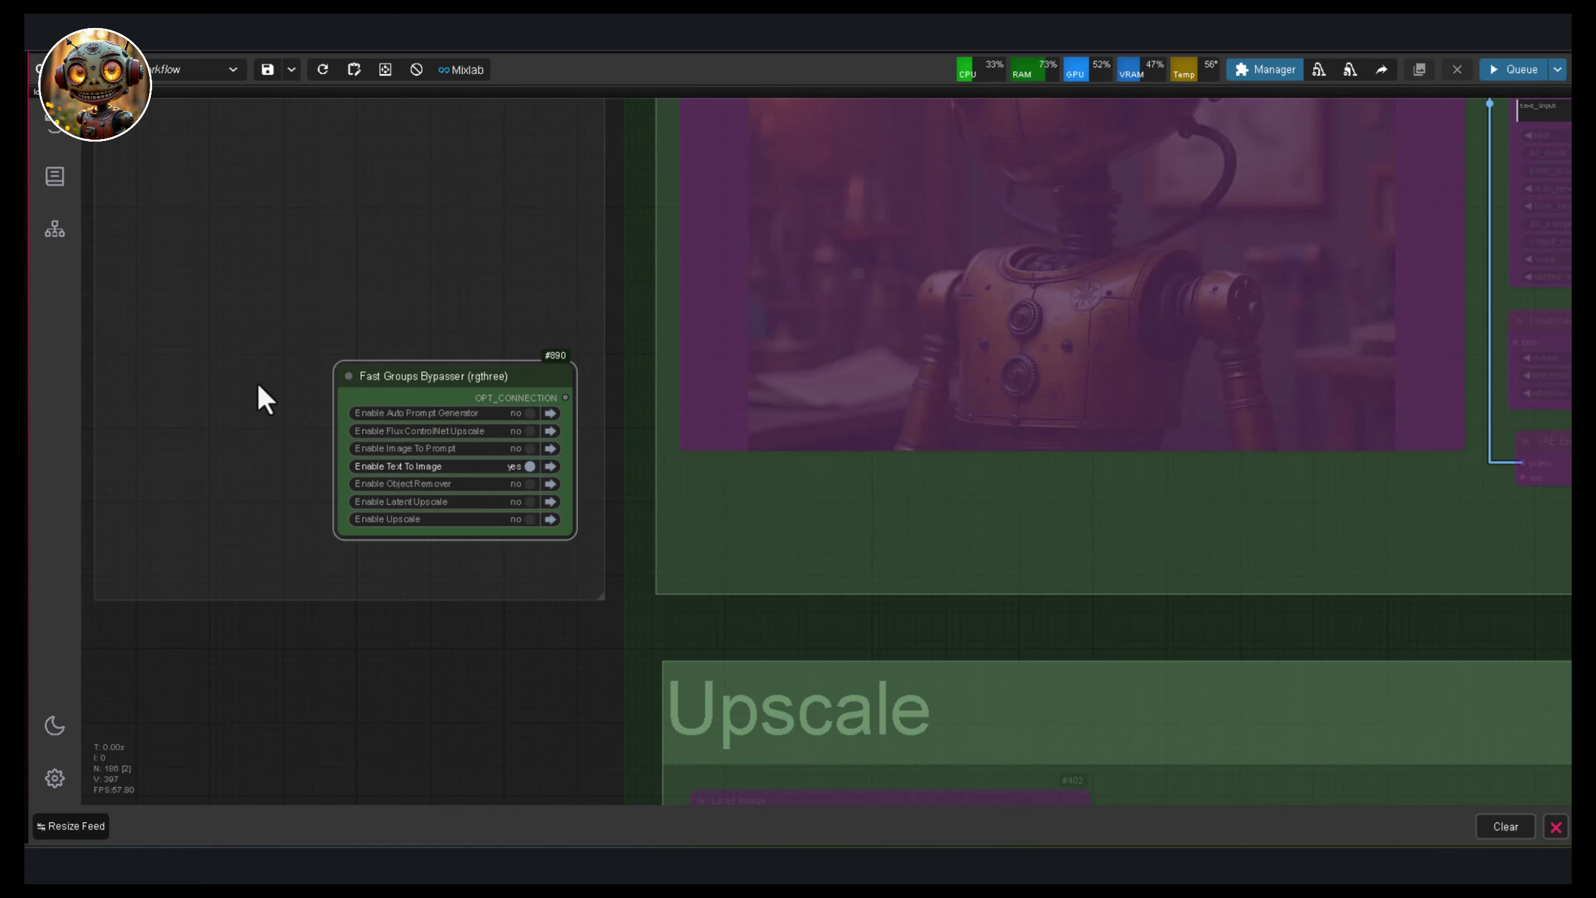
{"action": "left_click", "coordinate": [550, 466]}
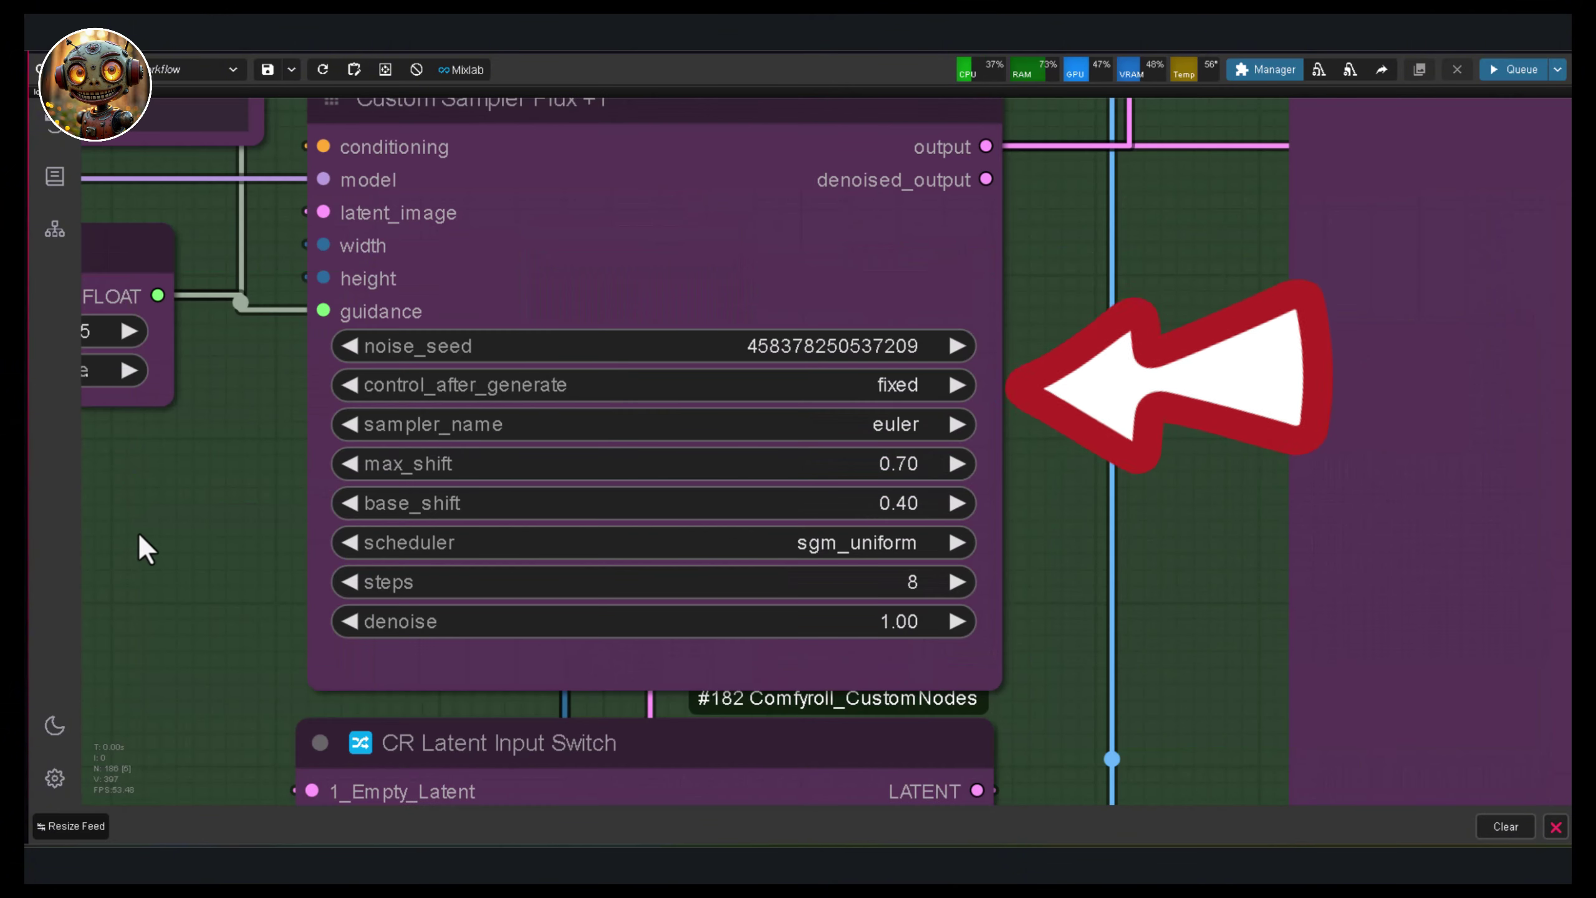
{"action": "scroll", "coordinate": [191, 536], "scroll_direction": "down", "scroll_amount": 2}
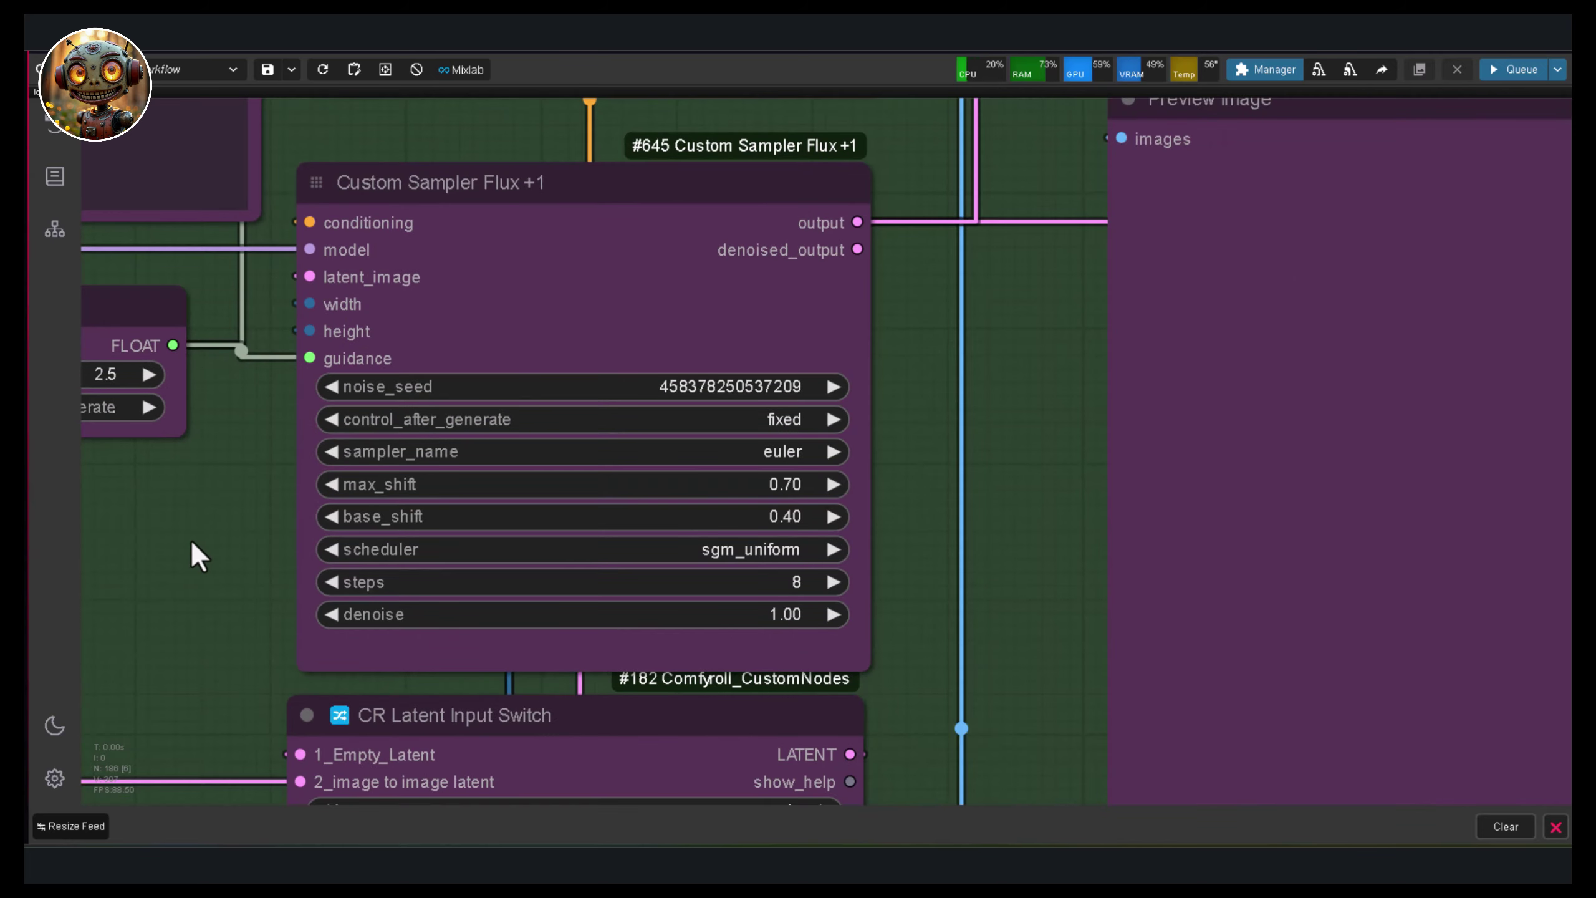
{"action": "left_click_drag", "start_coordinate": [310, 582], "coordinate": [770, 660]}
{"action": "scroll", "coordinate": [744, 677], "scroll_direction": "down", "scroll_amount": 6}
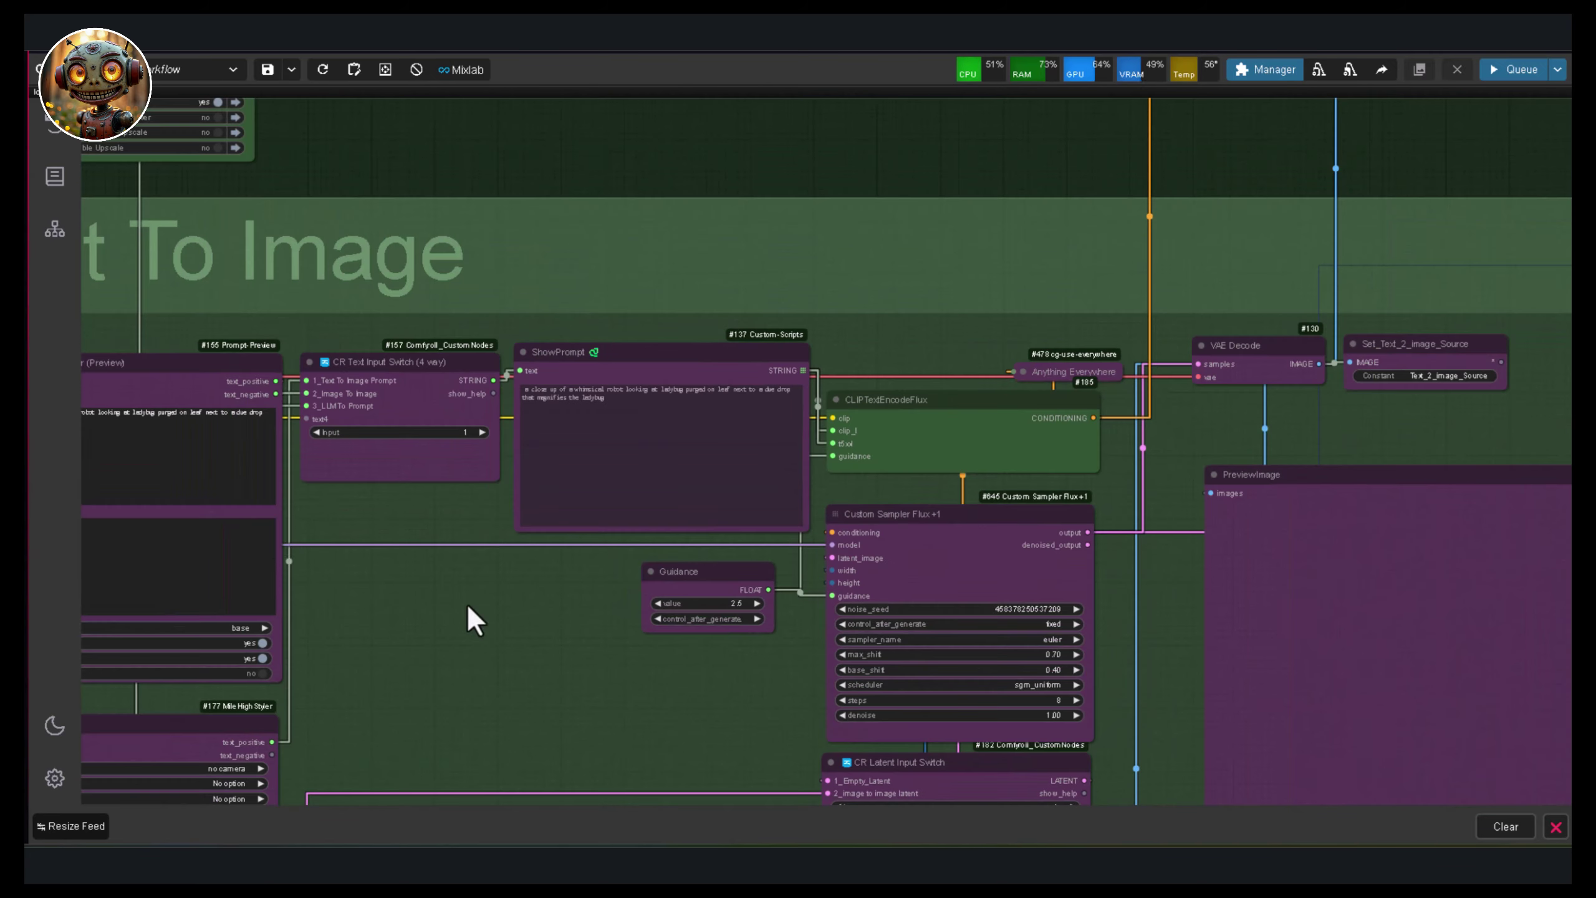
{"action": "left_click_drag", "start_coordinate": [322, 515], "coordinate": [948, 650]}
{"action": "left_click_drag", "start_coordinate": [245, 392], "coordinate": [978, 584]}
{"action": "scroll", "coordinate": [909, 587], "scroll_direction": "down", "scroll_amount": 8}
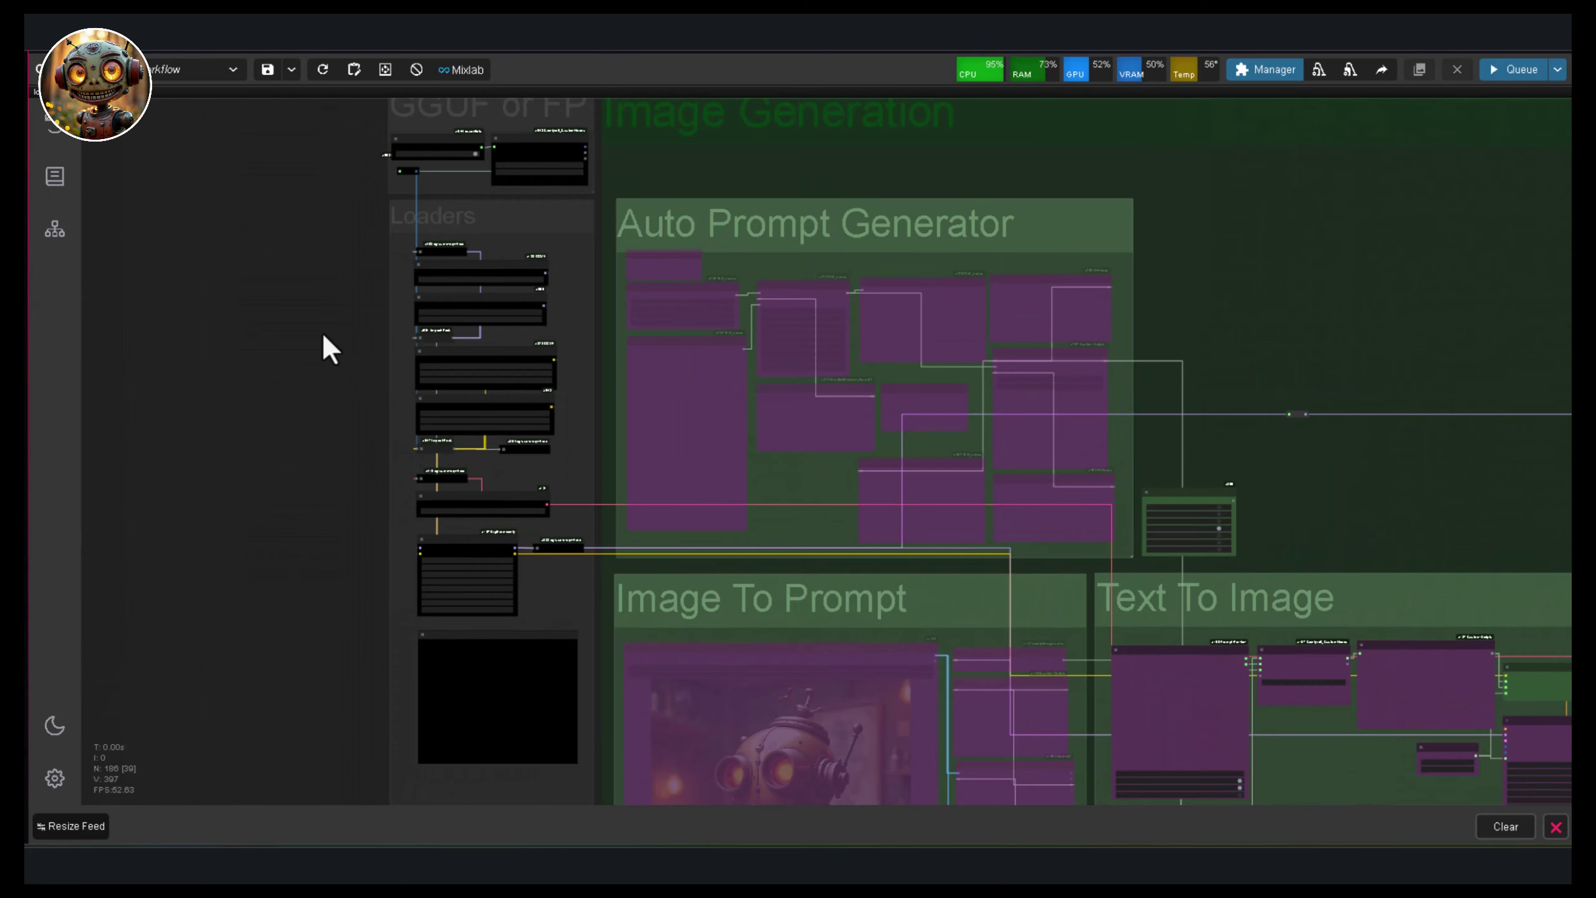
Examine the GGUF or FP8-16 model switch and the Unet, diffusion model and CLIP nodes in the Loaders group
{"action": "left_click_drag", "start_coordinate": [323, 343], "coordinate": [344, 605]}
{"action": "scroll", "coordinate": [410, 319], "scroll_direction": "up", "scroll_amount": 15}
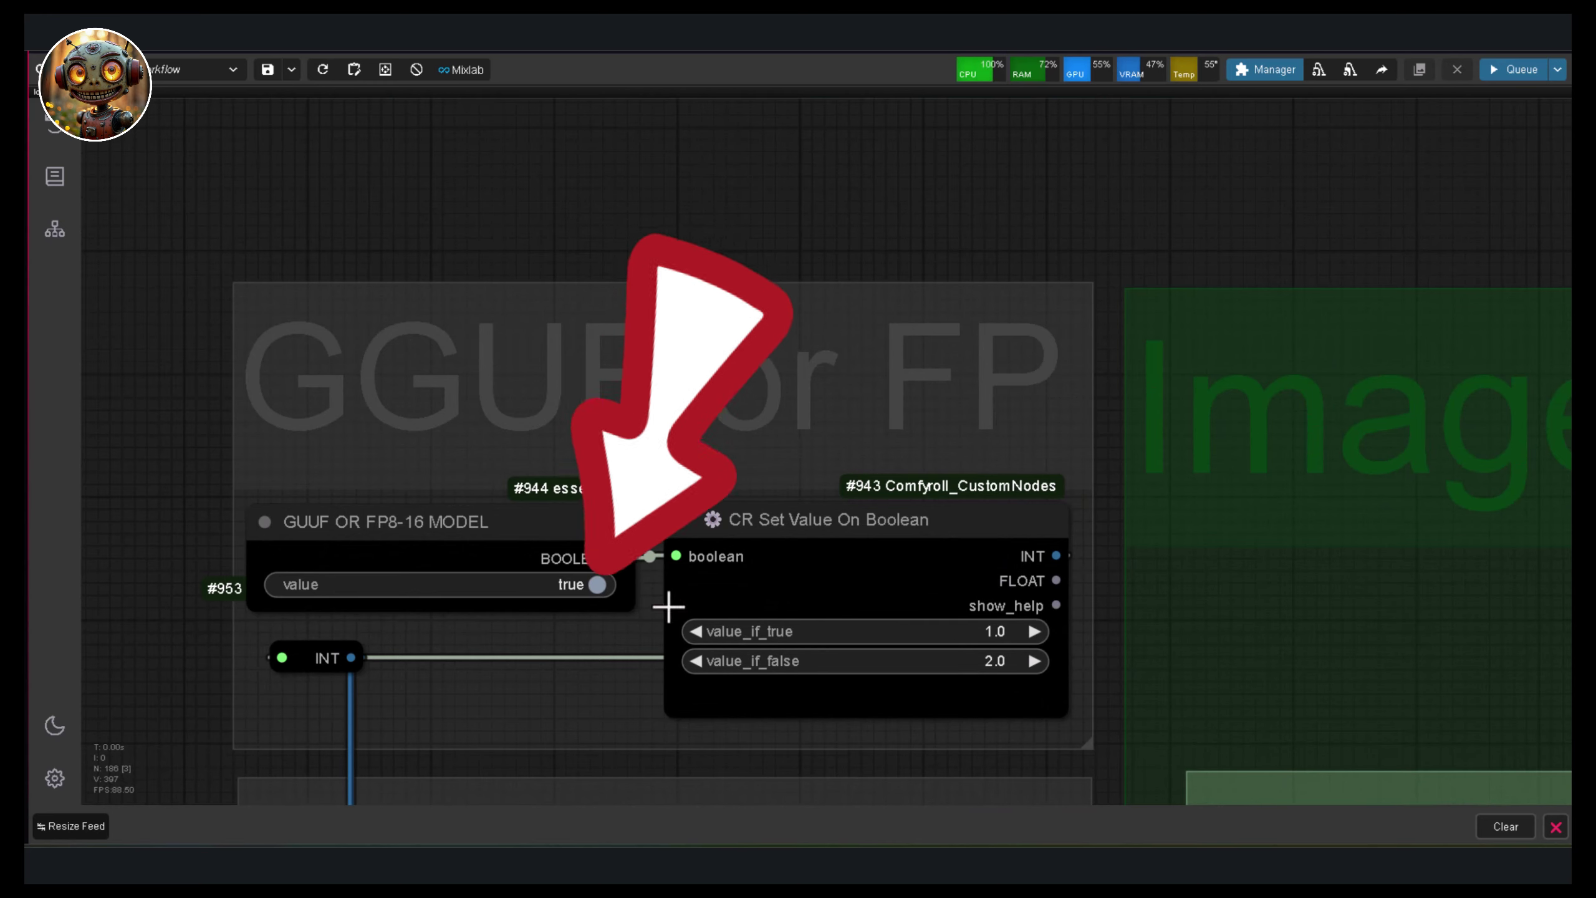
{"action": "scroll", "coordinate": [566, 692], "scroll_direction": "down", "scroll_amount": 5}
{"action": "scroll", "coordinate": [579, 613], "scroll_direction": "up", "scroll_amount": 4}
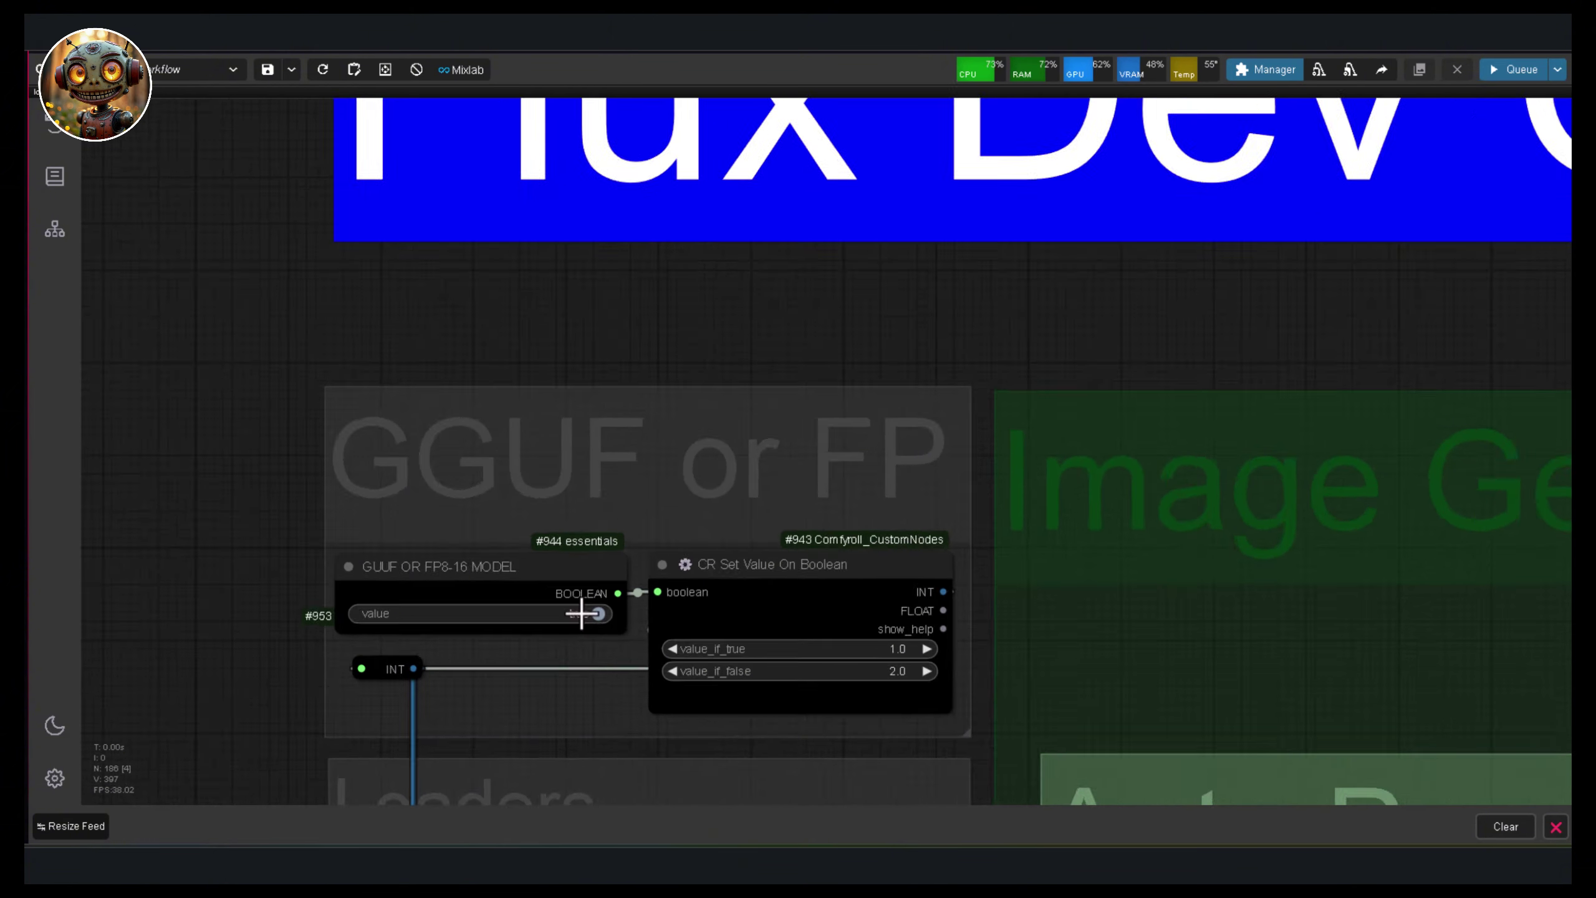
{"action": "left_click_drag", "start_coordinate": [573, 706], "coordinate": [641, 400]}
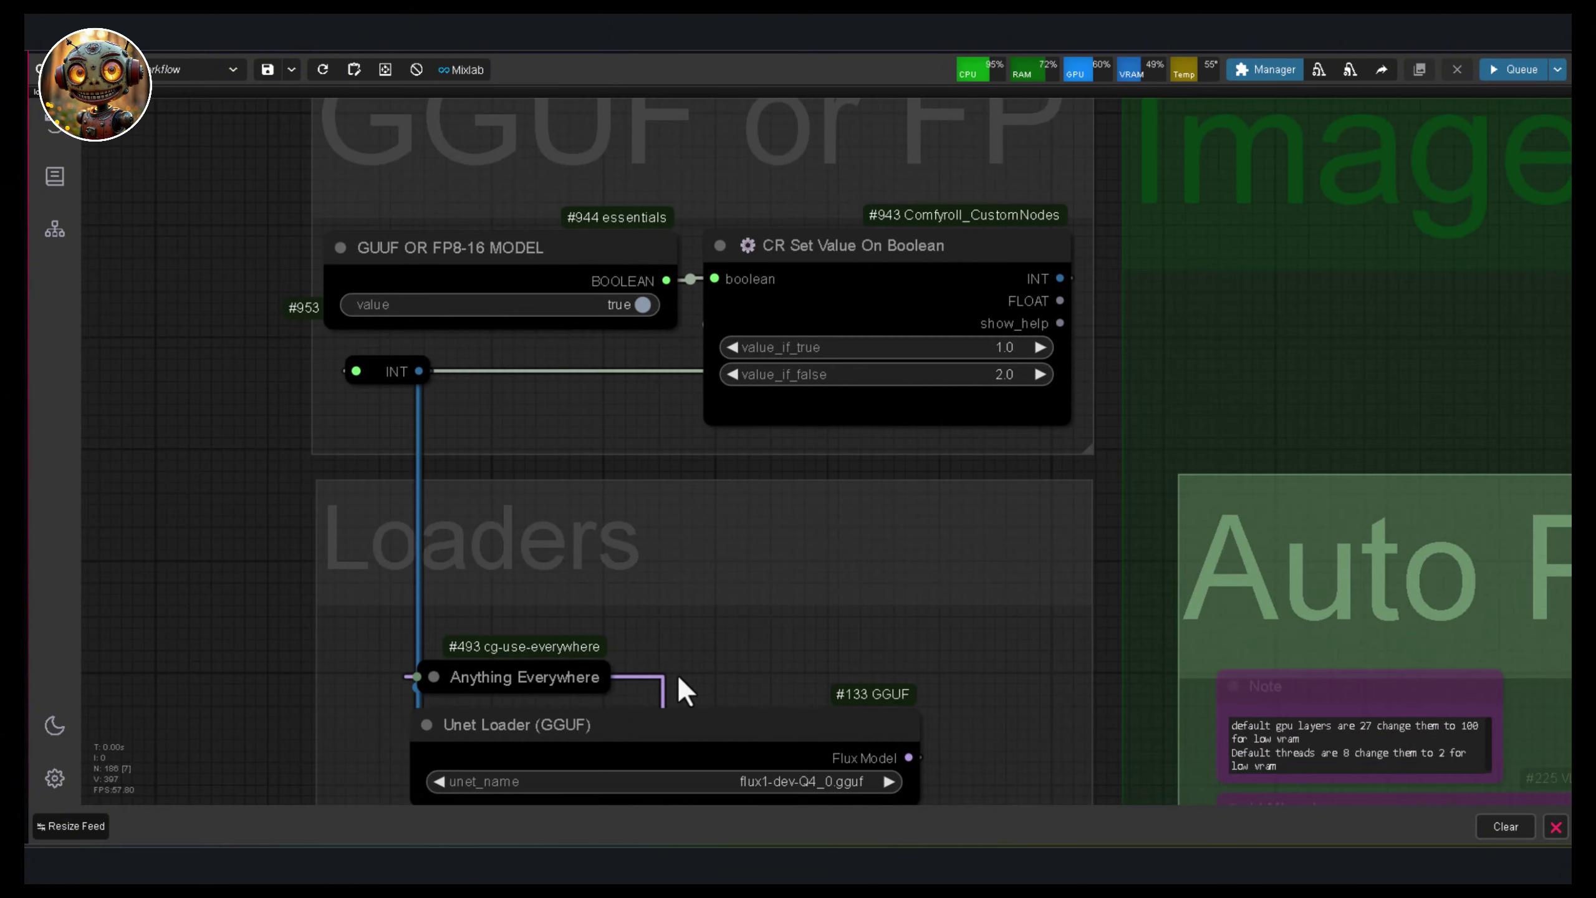
{"action": "left_click_drag", "start_coordinate": [677, 689], "coordinate": [702, 402]}
{"action": "left_click_drag", "start_coordinate": [1009, 766], "coordinate": [1001, 713]}
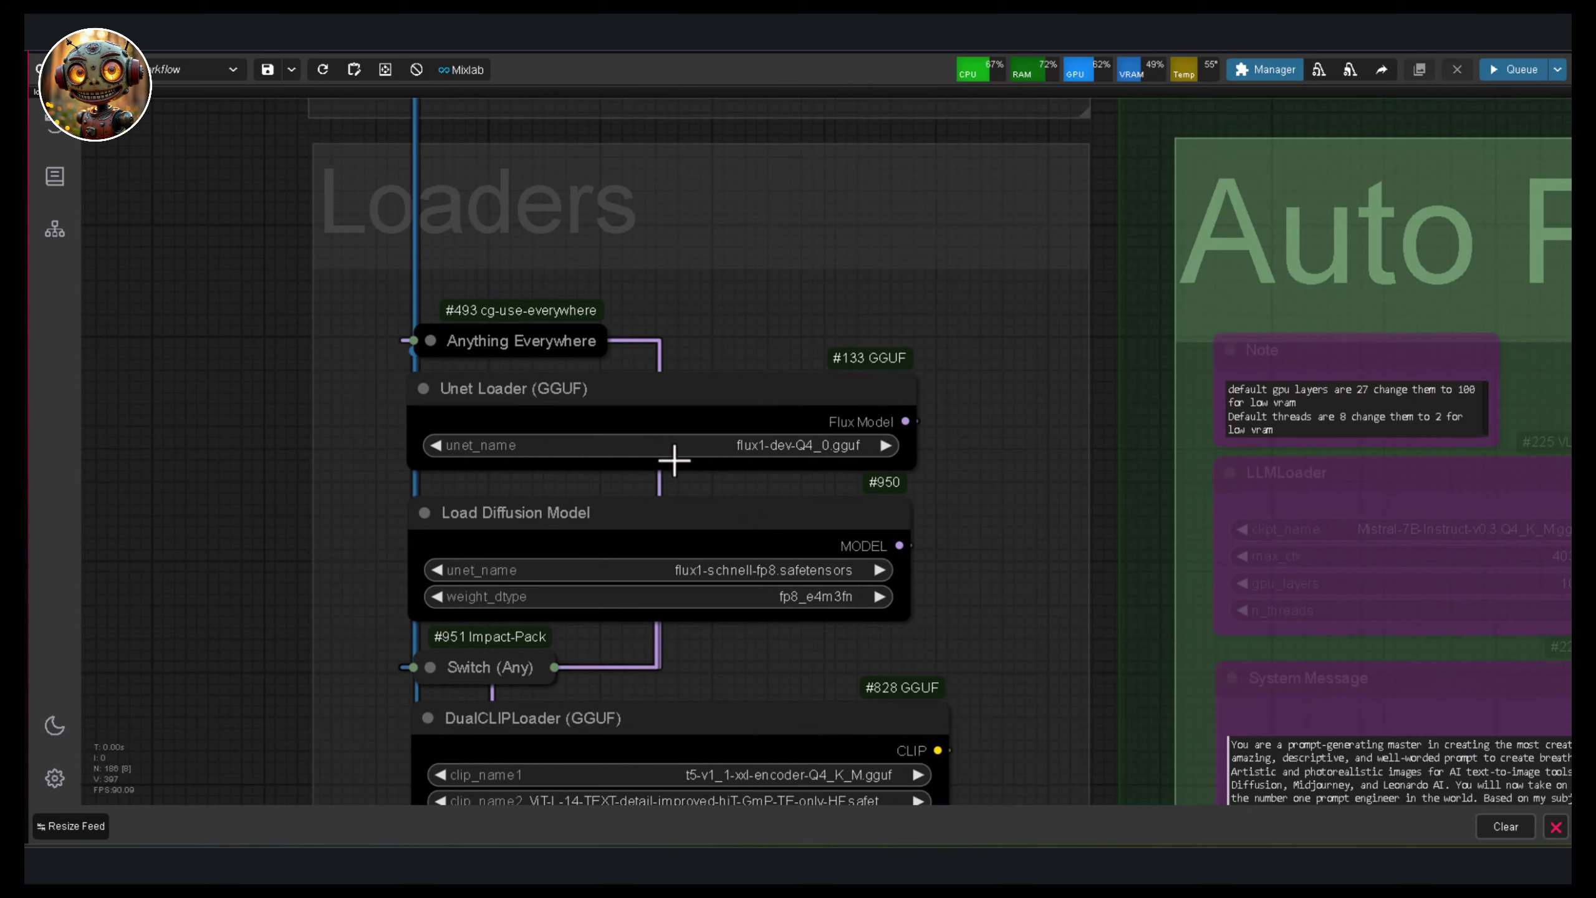
{"action": "scroll", "coordinate": [704, 440], "scroll_direction": "up", "scroll_amount": 4}
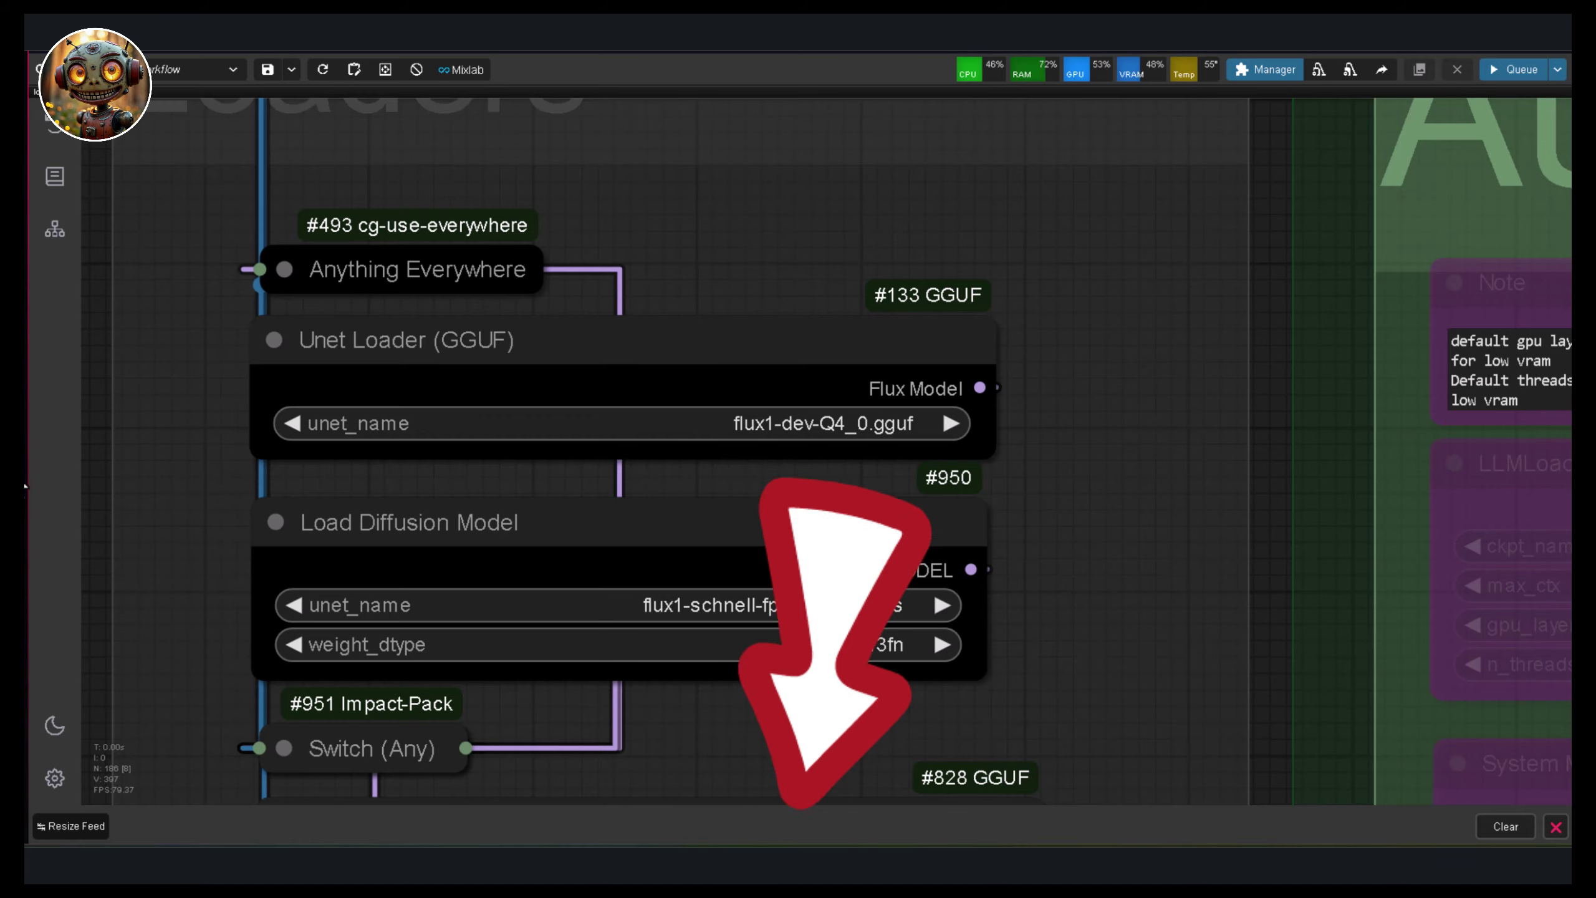
{"action": "scroll", "coordinate": [1104, 576], "scroll_direction": "down", "scroll_amount": 3}
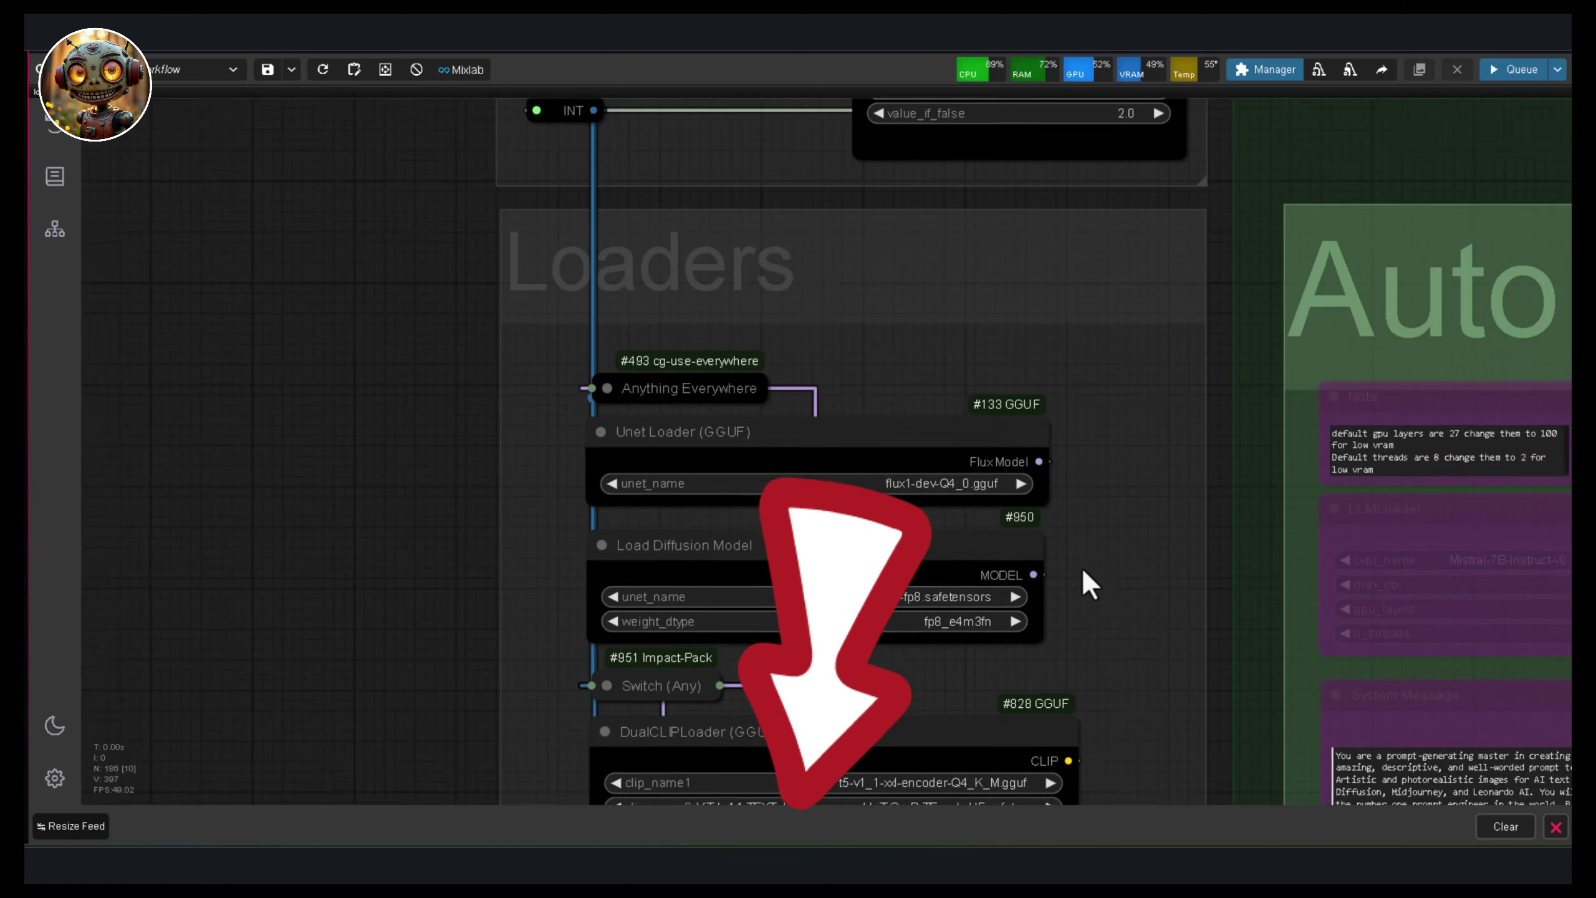
{"action": "left_click_drag", "start_coordinate": [1081, 567], "coordinate": [955, 352]}
Find the Flux Resolution Calculator in the Text To Image group and examine its megapixel and aspect ratio settings
{"action": "scroll", "coordinate": [811, 415], "scroll_direction": "down", "scroll_amount": 5}
{"action": "scroll", "coordinate": [912, 688], "scroll_direction": "up", "scroll_amount": 5}
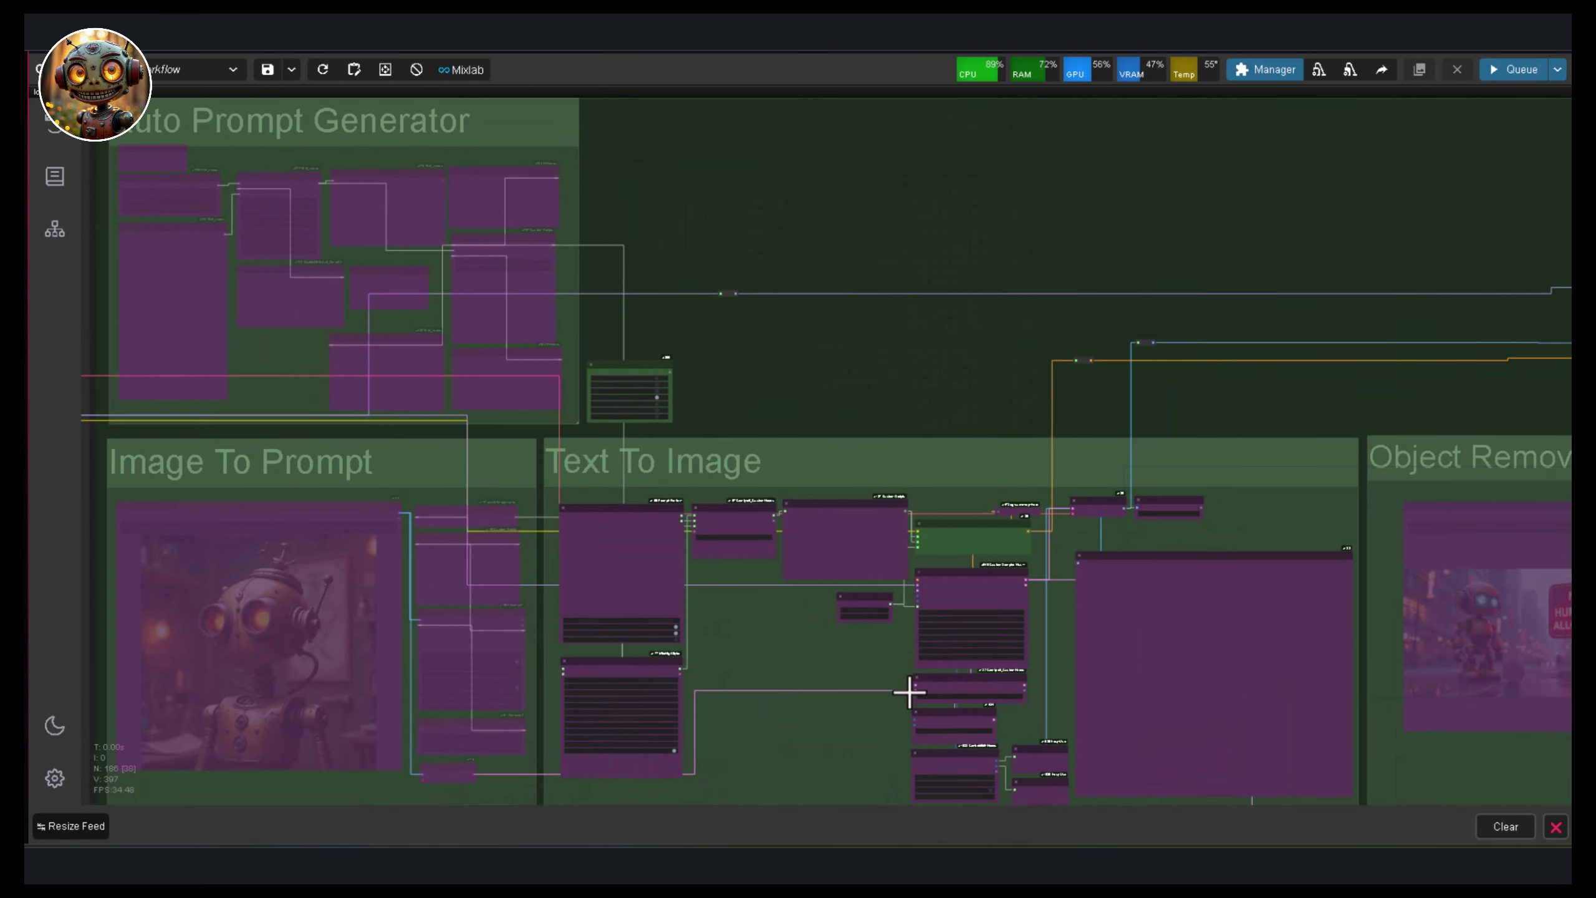
{"action": "scroll", "coordinate": [752, 651], "scroll_direction": "up", "scroll_amount": 8}
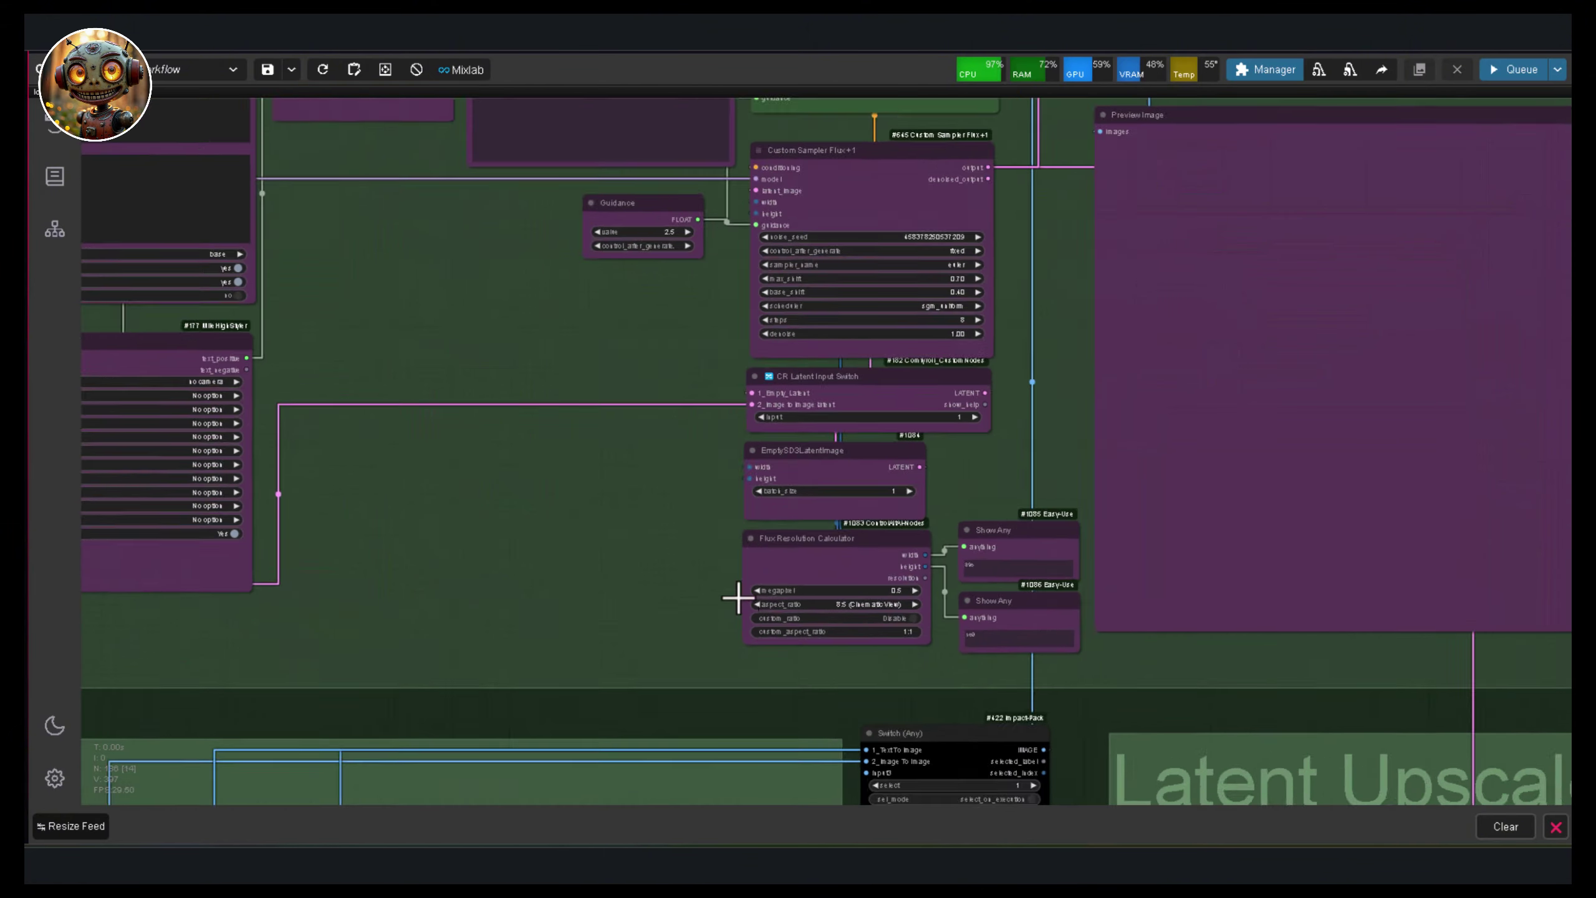
{"action": "scroll", "coordinate": [681, 574], "scroll_direction": "up", "scroll_amount": 2}
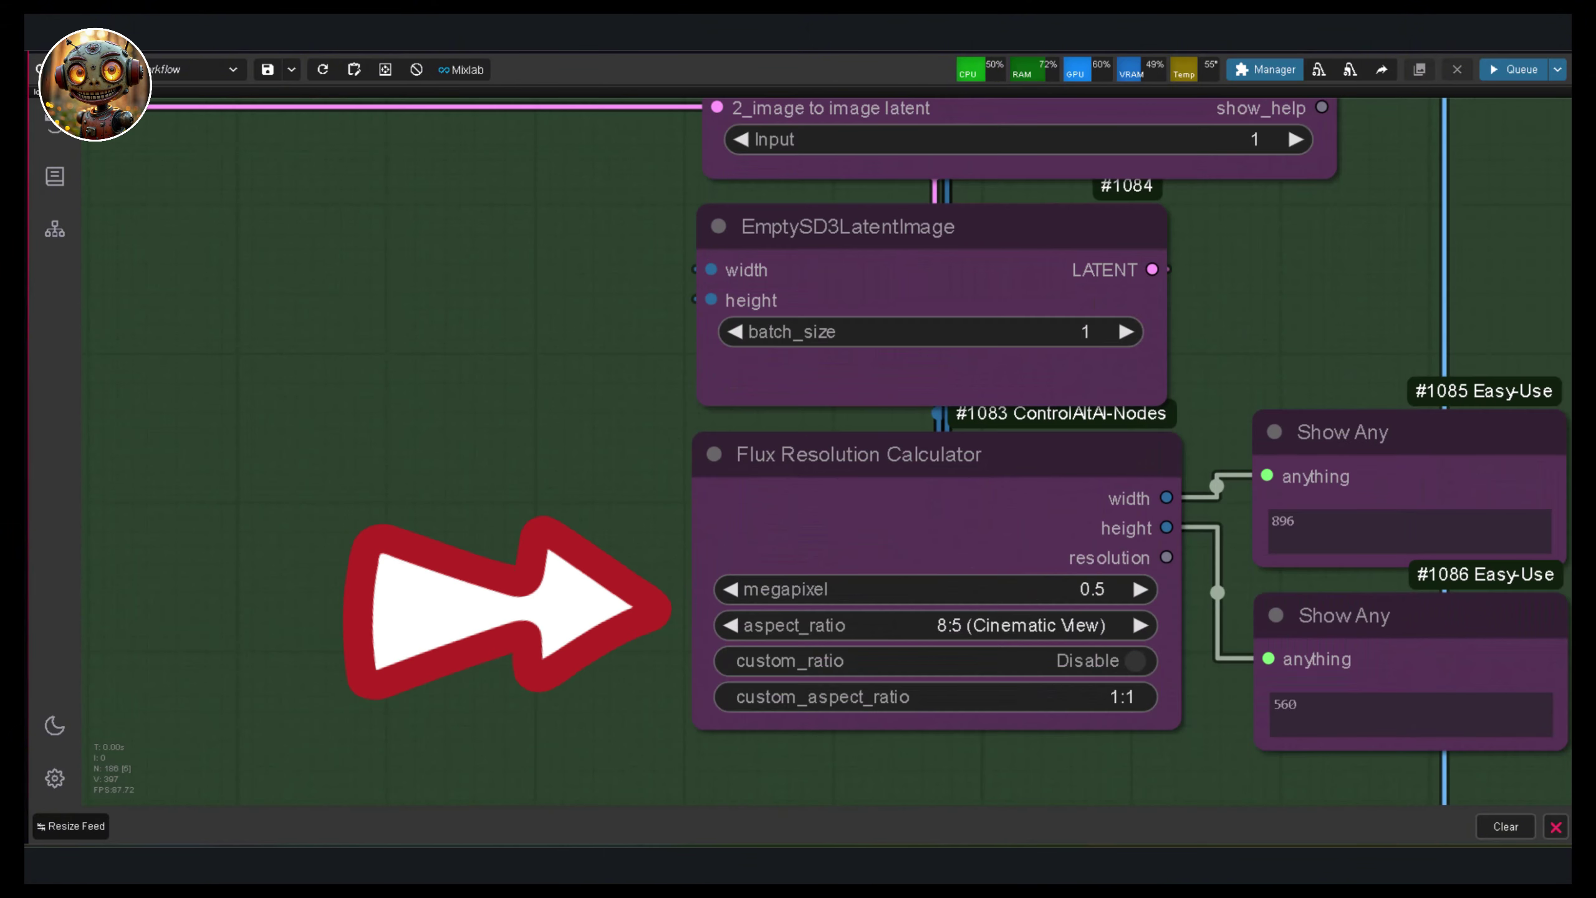
Queue the standalone Flux Resolution Calculator to compute its width and height
{"action": "scroll", "coordinate": [588, 577], "scroll_direction": "up", "scroll_amount": 1}
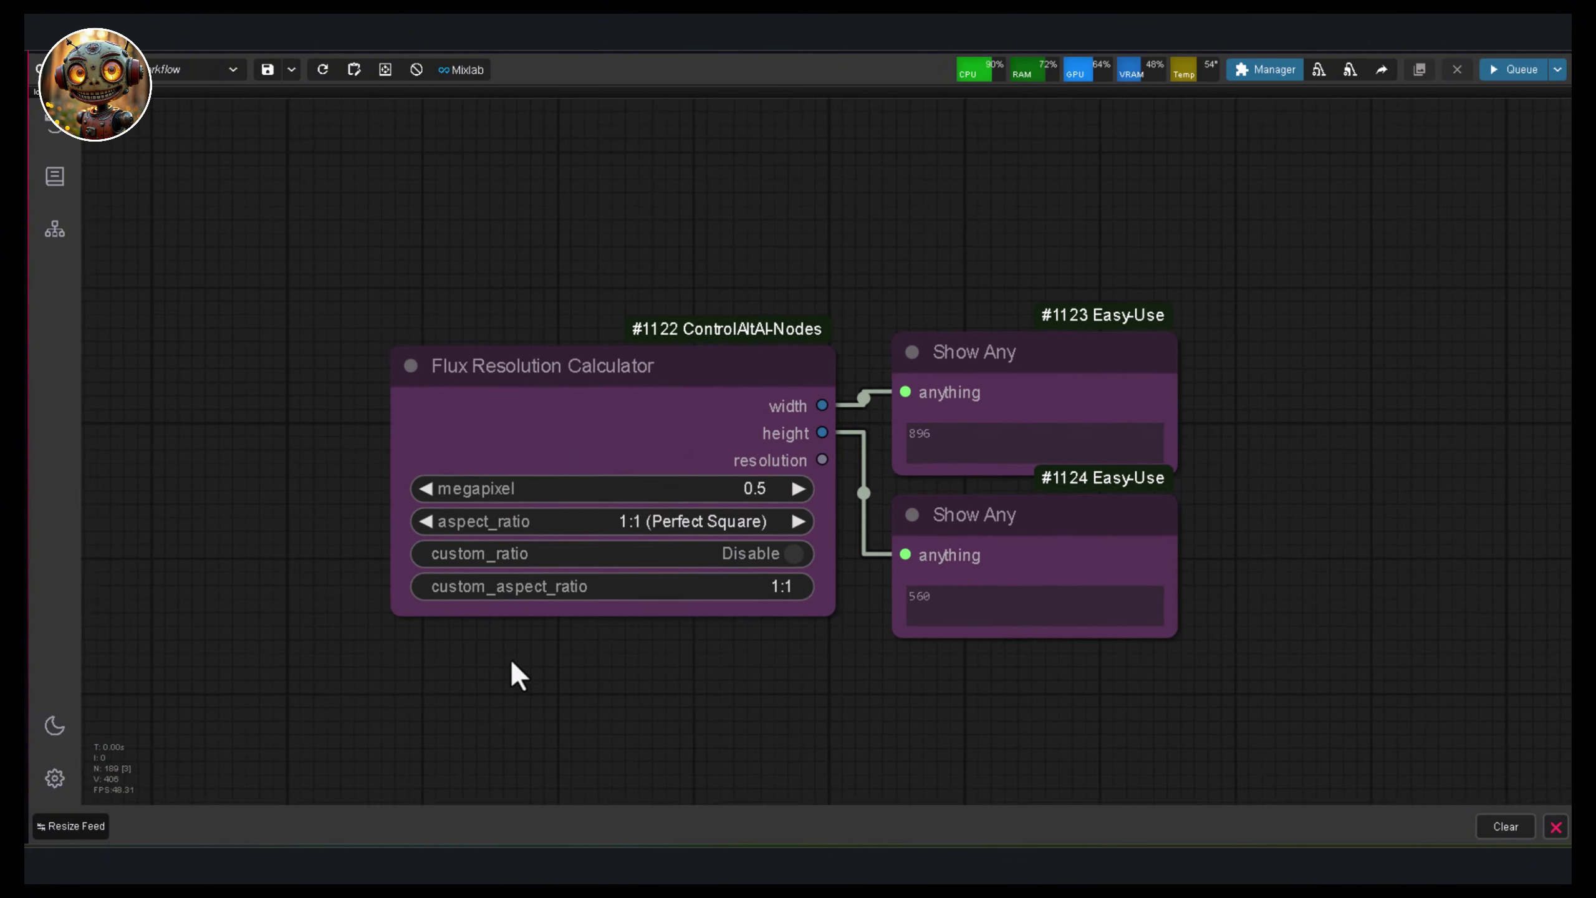
{"action": "scroll", "coordinate": [510, 658], "scroll_direction": "up", "scroll_amount": 3}
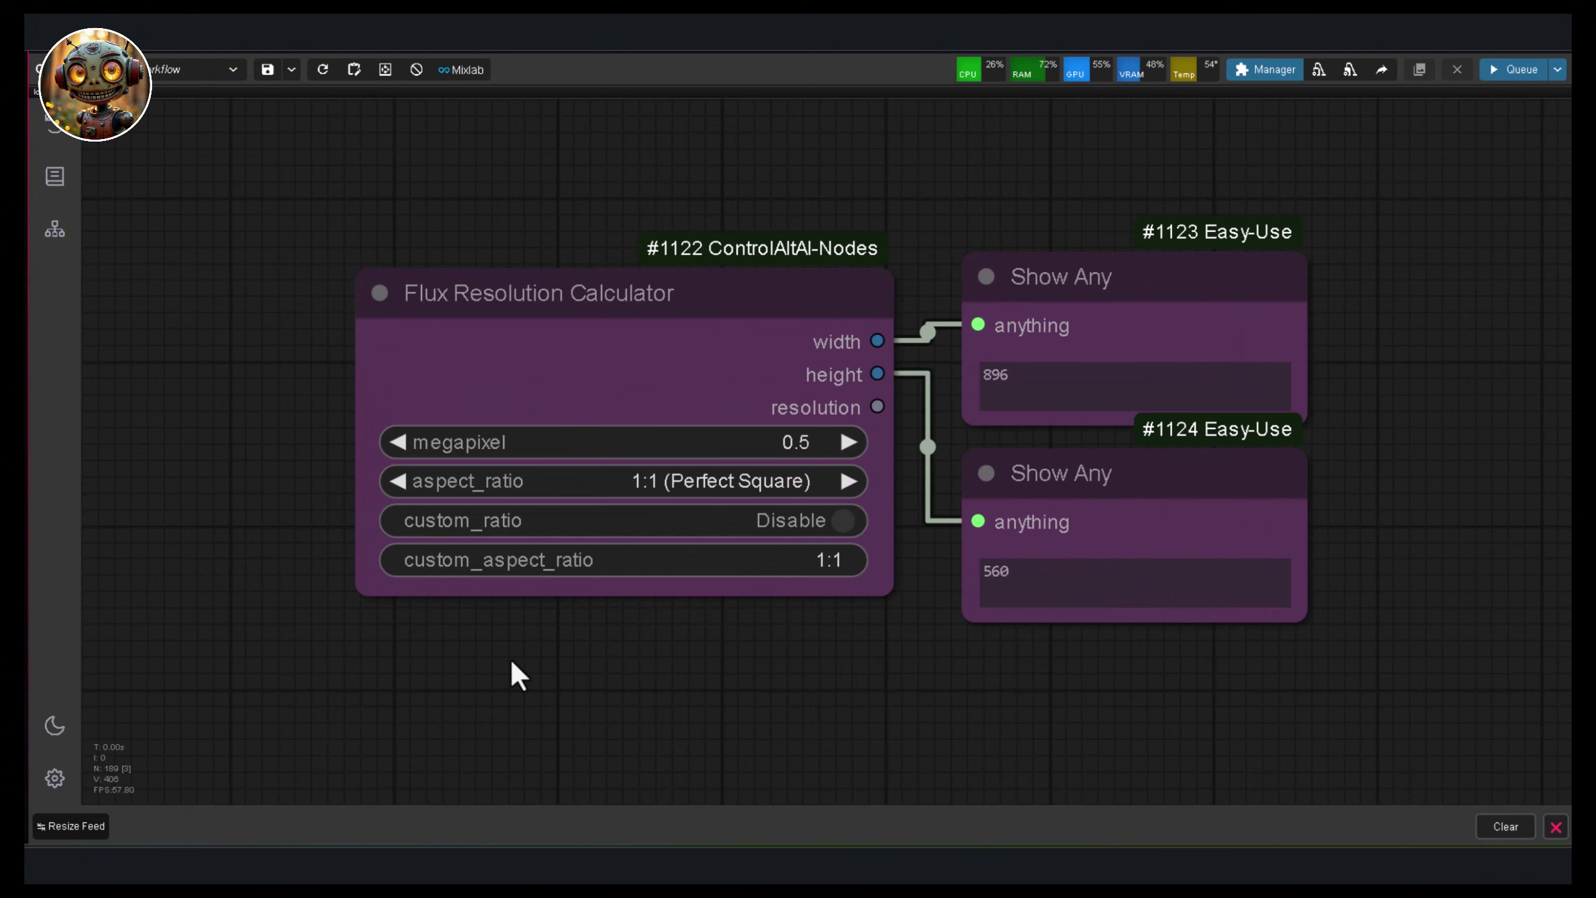
{"action": "left_click", "coordinate": [1506, 85]}
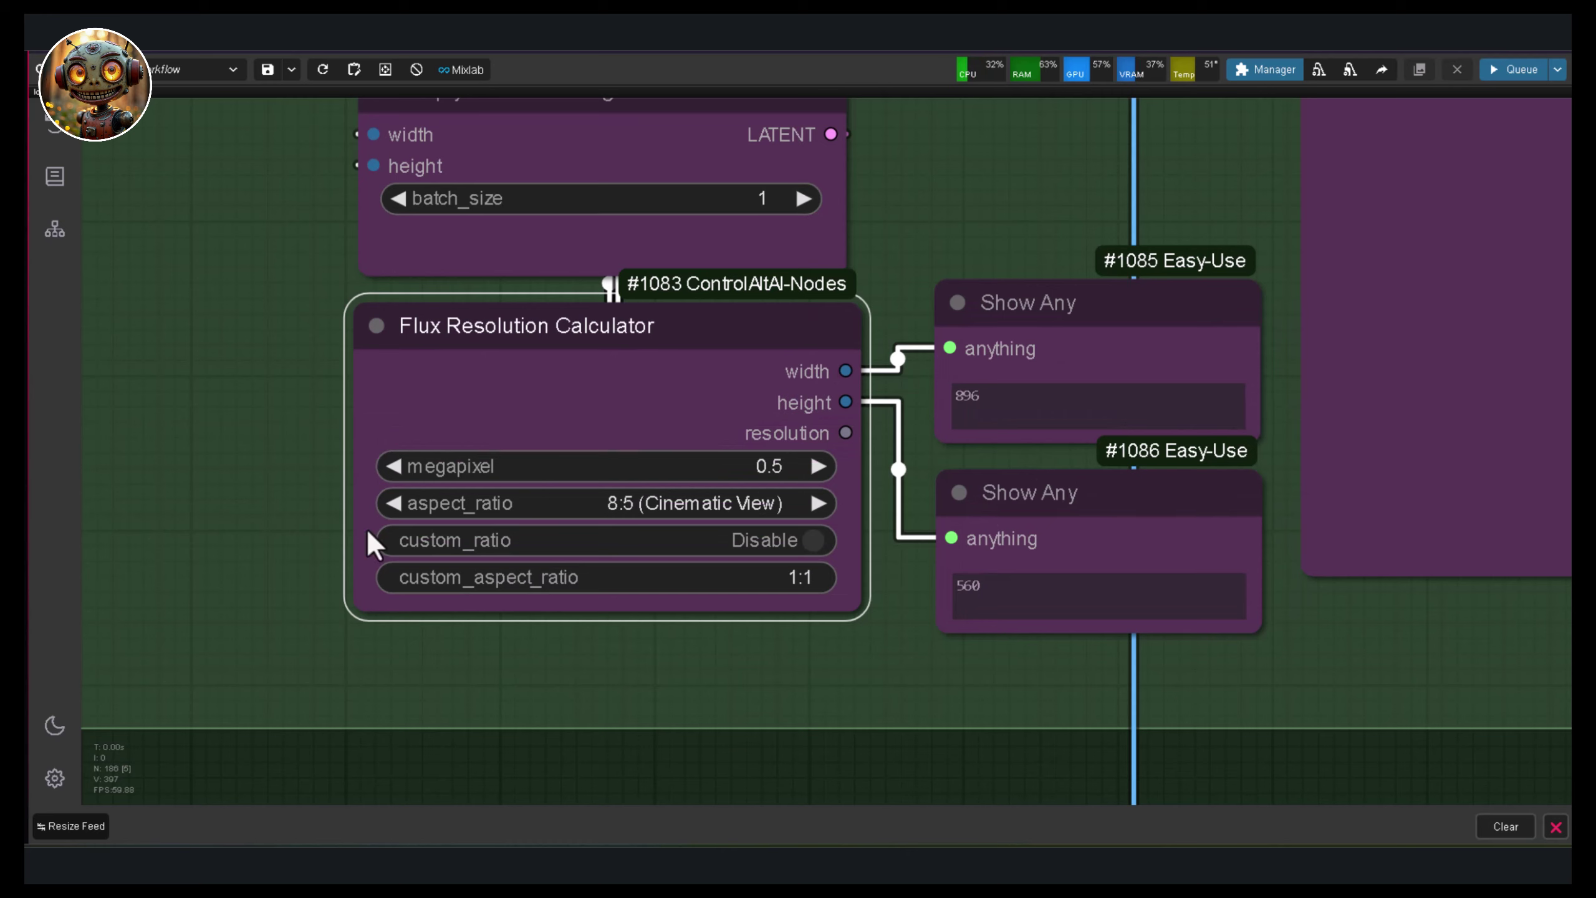
Set the Text To Image group's Flux Resolution Calculator to the 1:1 (Perfect Square) aspect ratio and 1.0 megapixel
{"action": "left_click", "coordinate": [393, 503]}
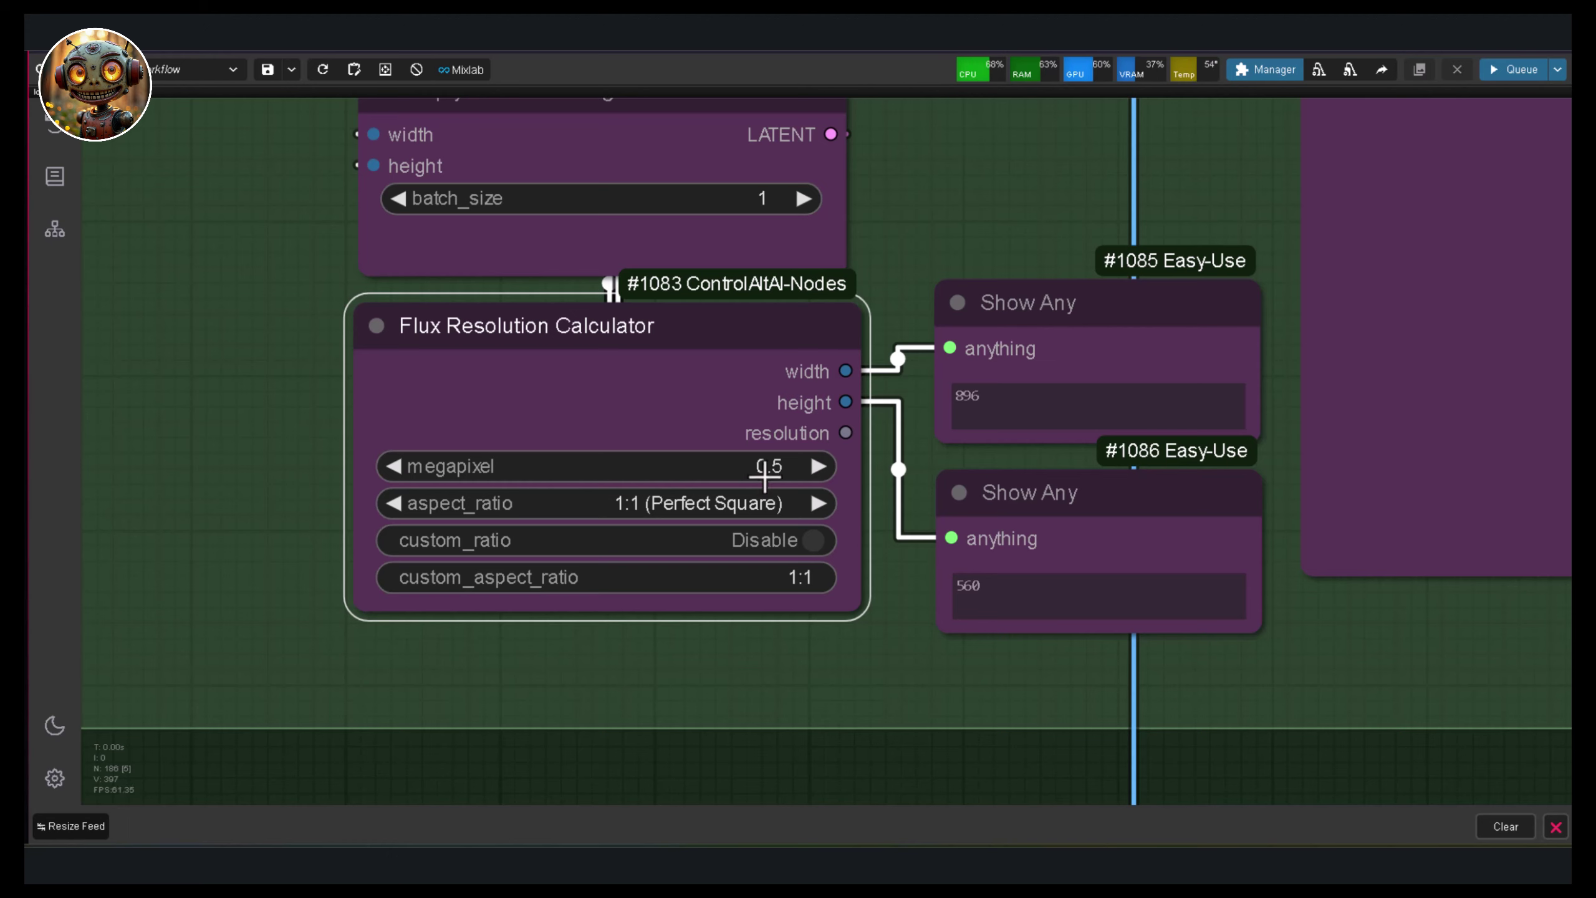
{"action": "left_click", "coordinate": [761, 466]}
{"action": "left_click", "coordinate": [742, 439]}
{"action": "left_click", "coordinate": [729, 466]}
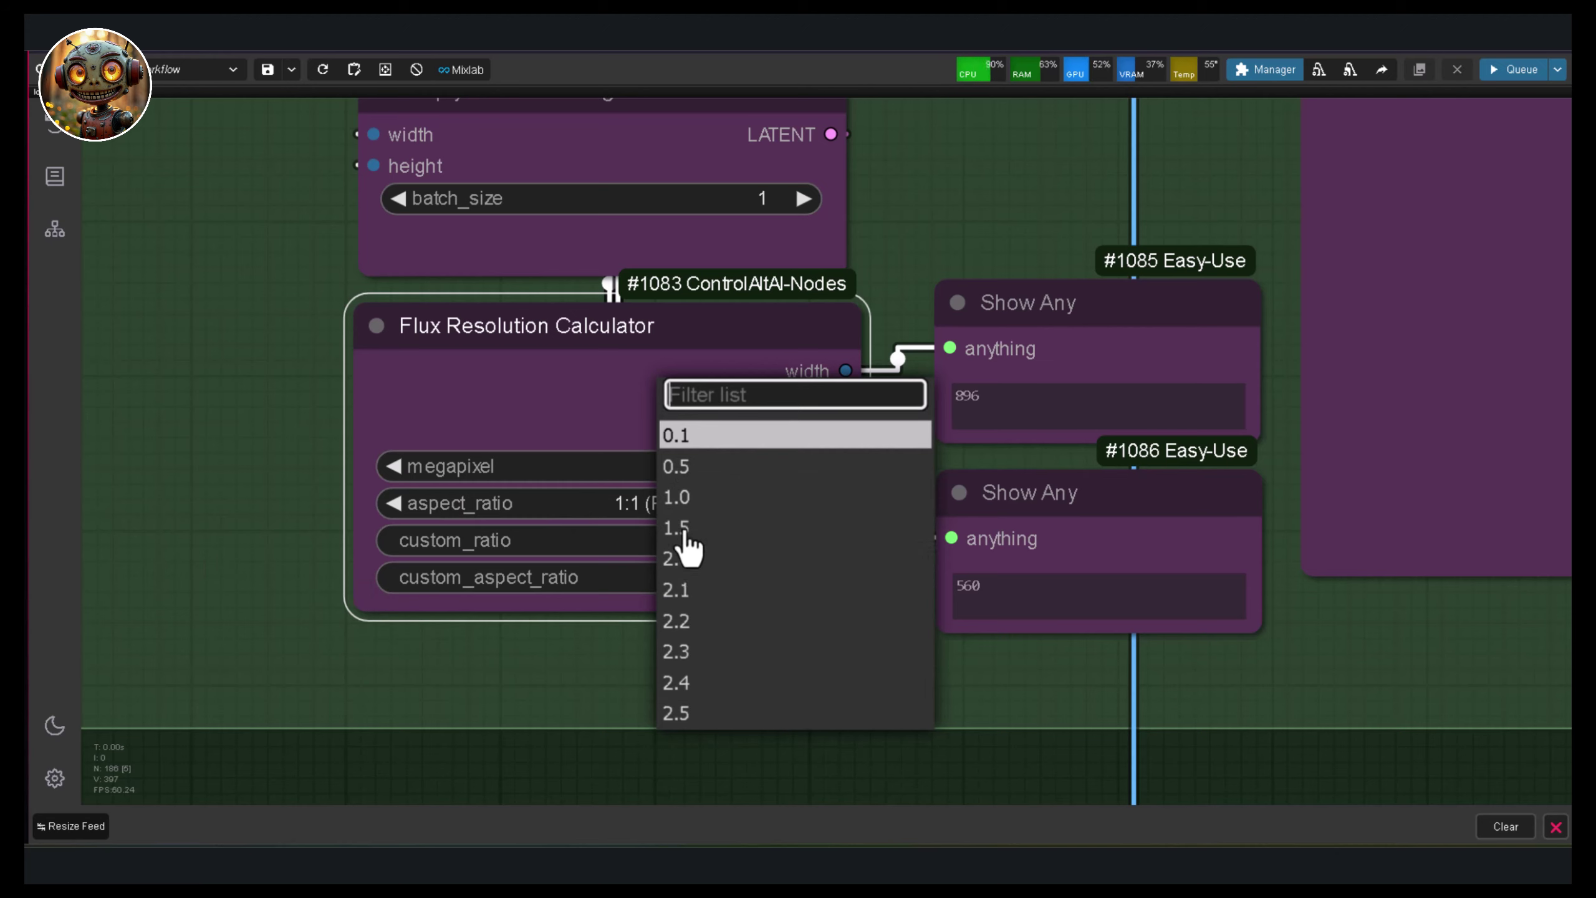
{"action": "left_click", "coordinate": [681, 500]}
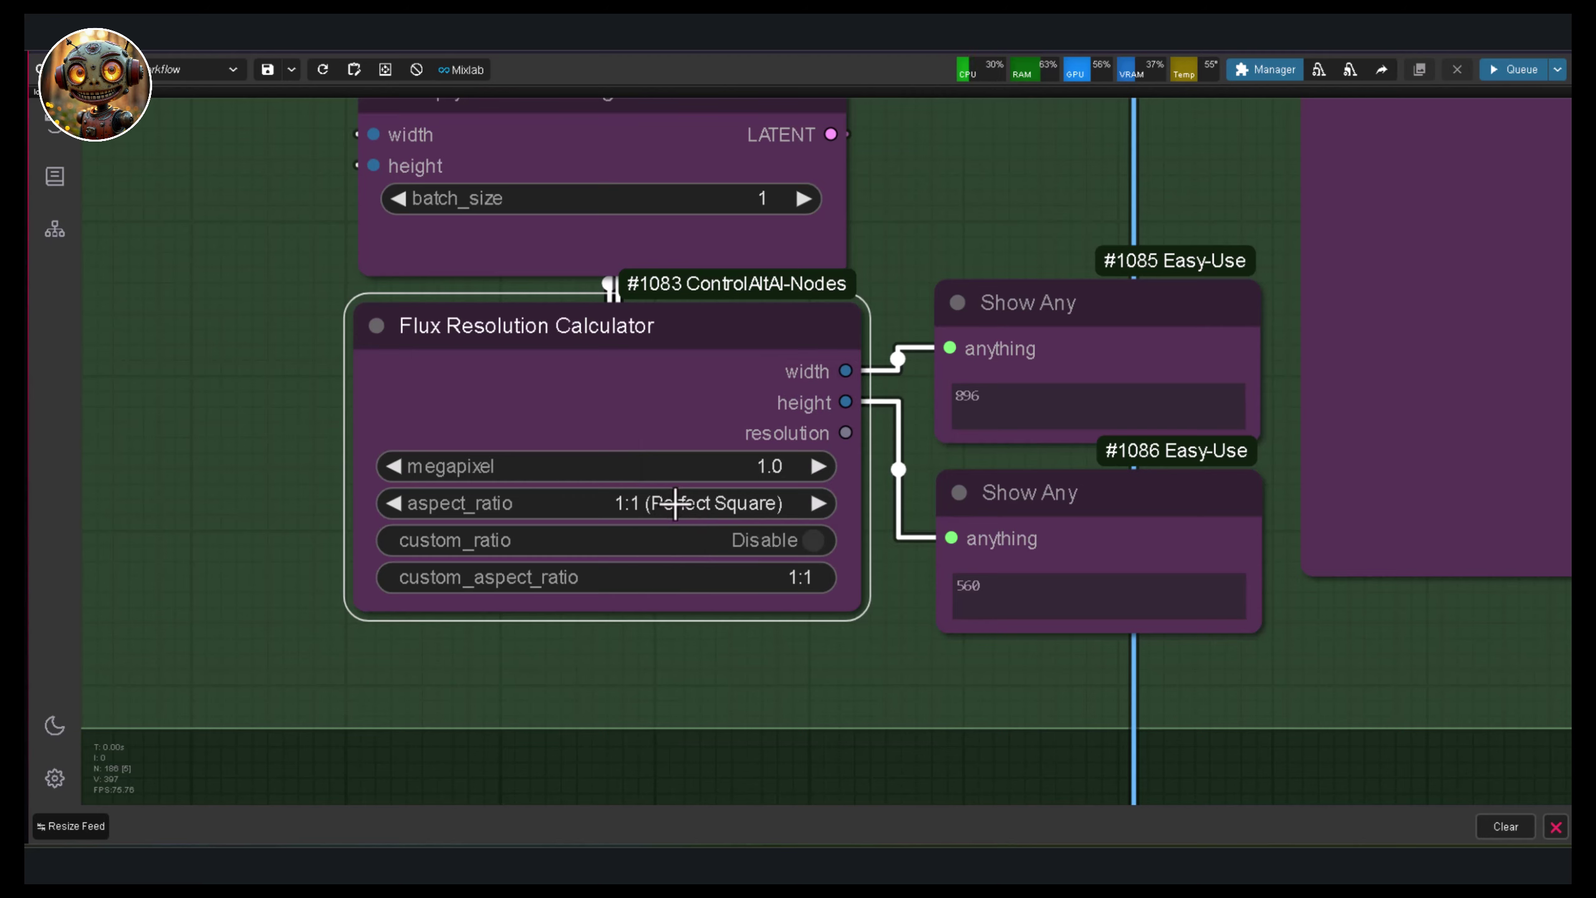
Check the Flux Resolution Calculator's aspect ratio presets and try a megapixel value of 2.0
{"action": "left_click", "coordinate": [676, 504]}
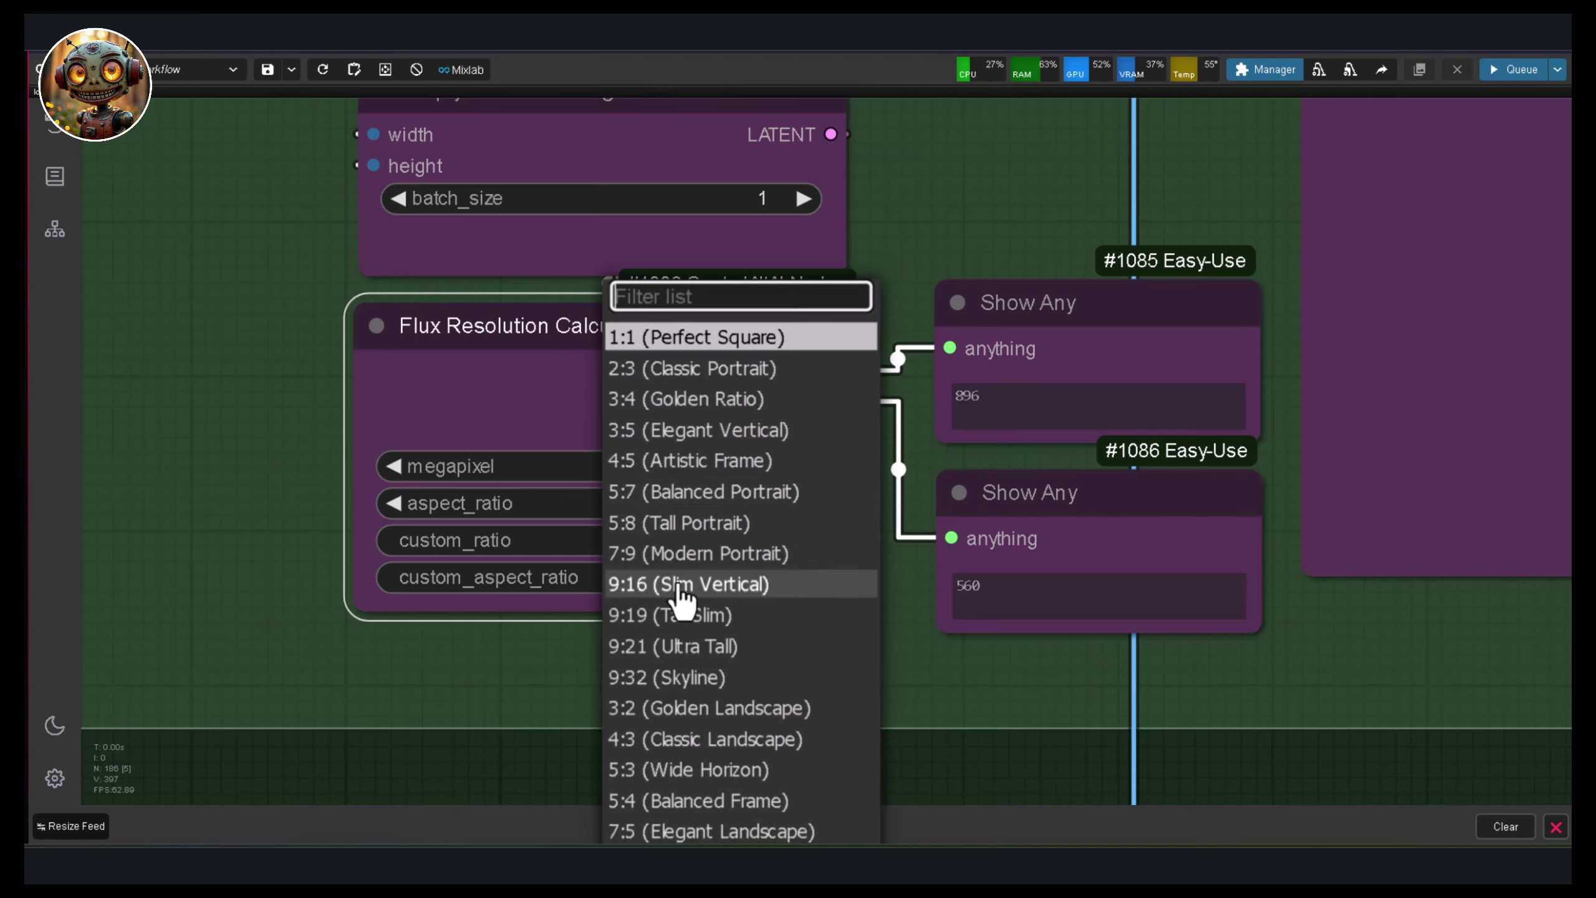
{"action": "left_click", "coordinate": [708, 468]}
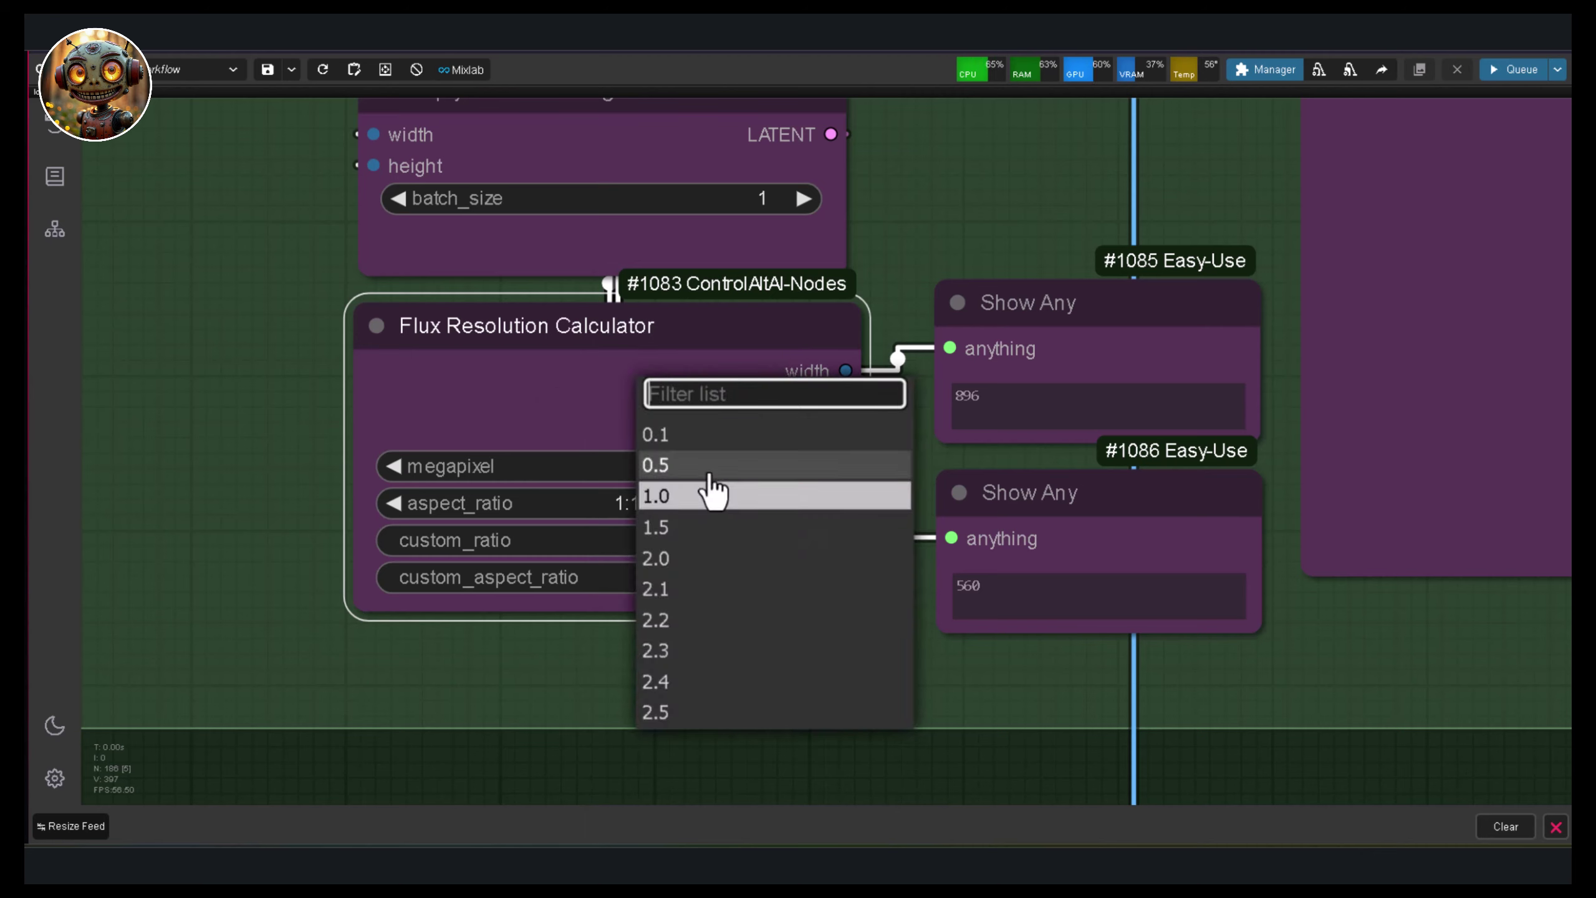
{"action": "left_click", "coordinate": [657, 557]}
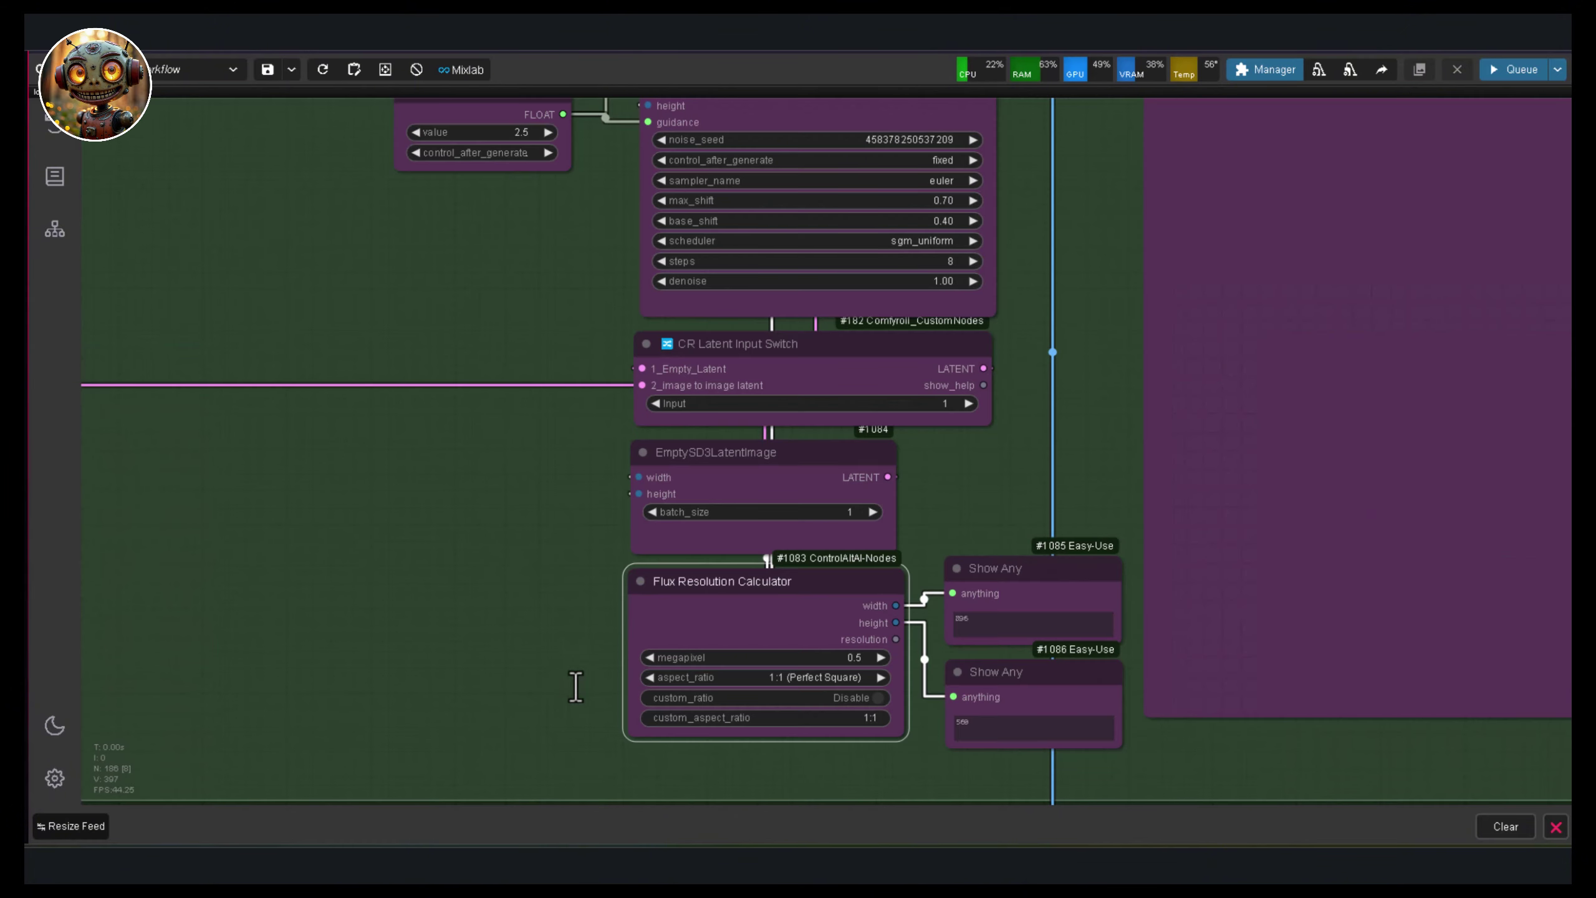
Set the Flux Resolution Calculator's aspect ratio to 8:5 (Cinematic View)
{"action": "scroll", "coordinate": [787, 729], "scroll_direction": "up", "scroll_amount": 4}
{"action": "left_click", "coordinate": [829, 679]}
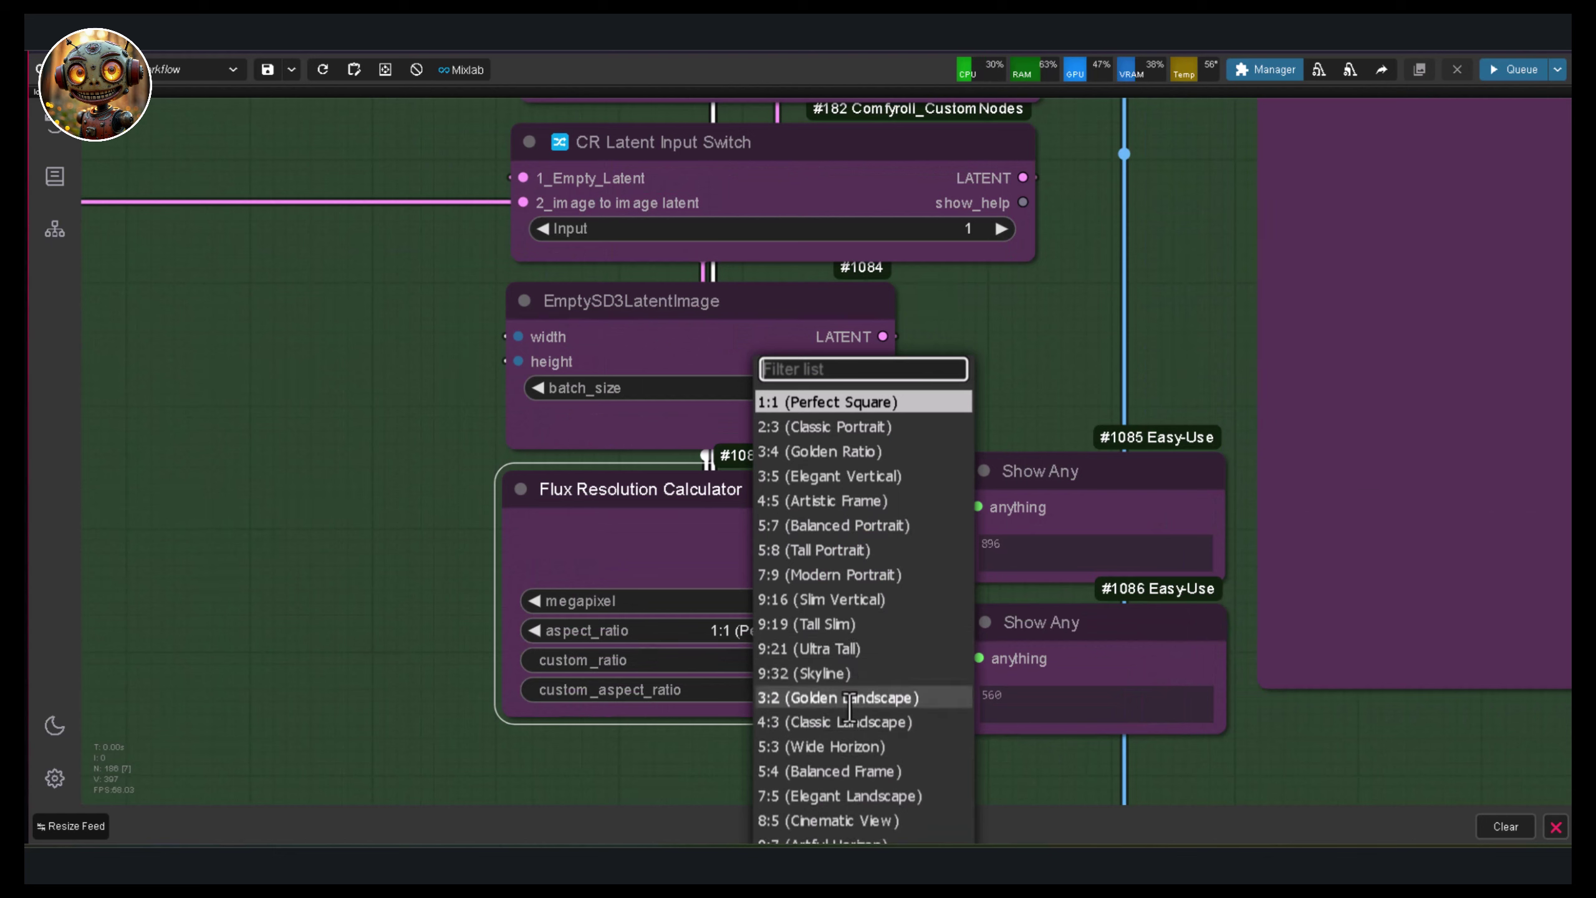
{"action": "left_click", "coordinate": [847, 820]}
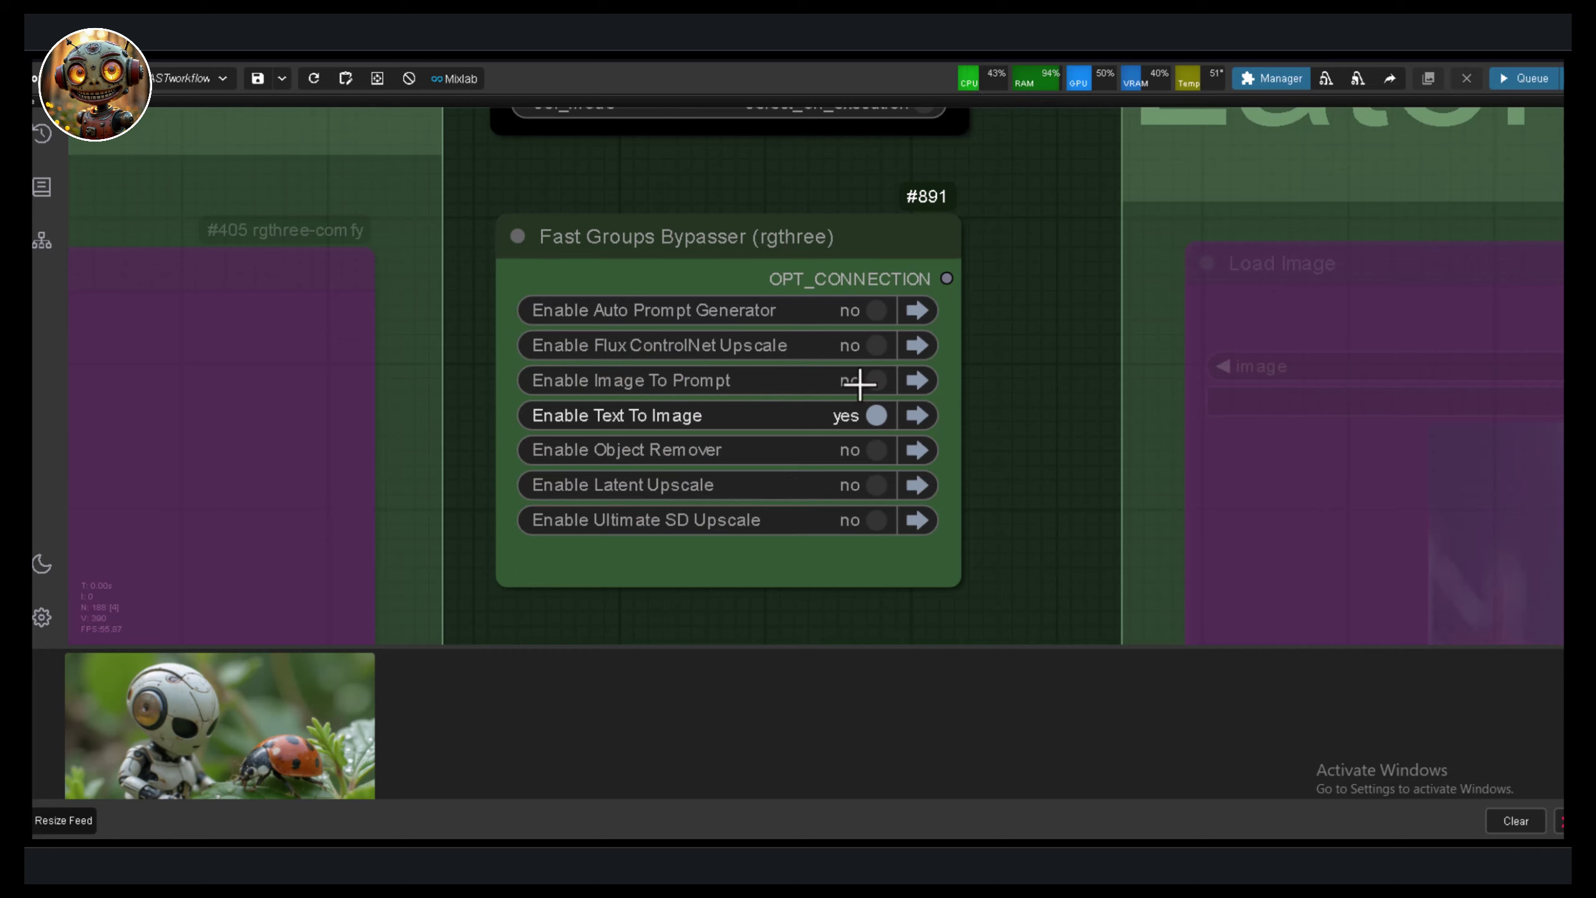
Enable the Flux ControlNet Upscale group in the green Fast Groups Bypasser and jump to that group
{"action": "left_click", "coordinate": [876, 350]}
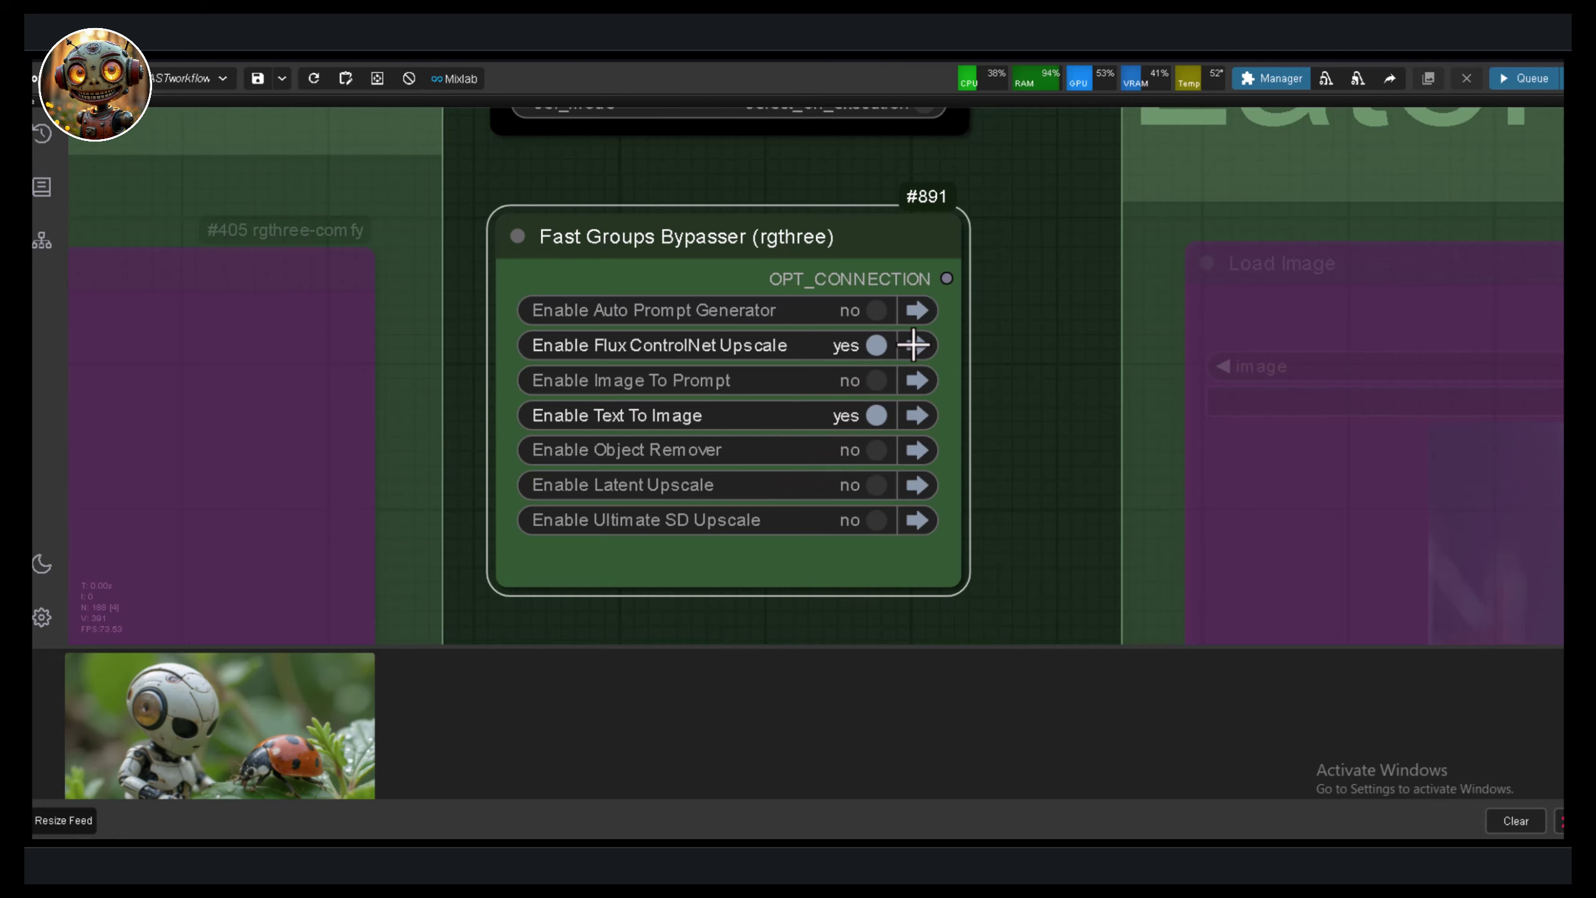
{"action": "left_click", "coordinate": [916, 346]}
{"action": "scroll", "coordinate": [273, 371], "scroll_direction": "up", "scroll_amount": 6}
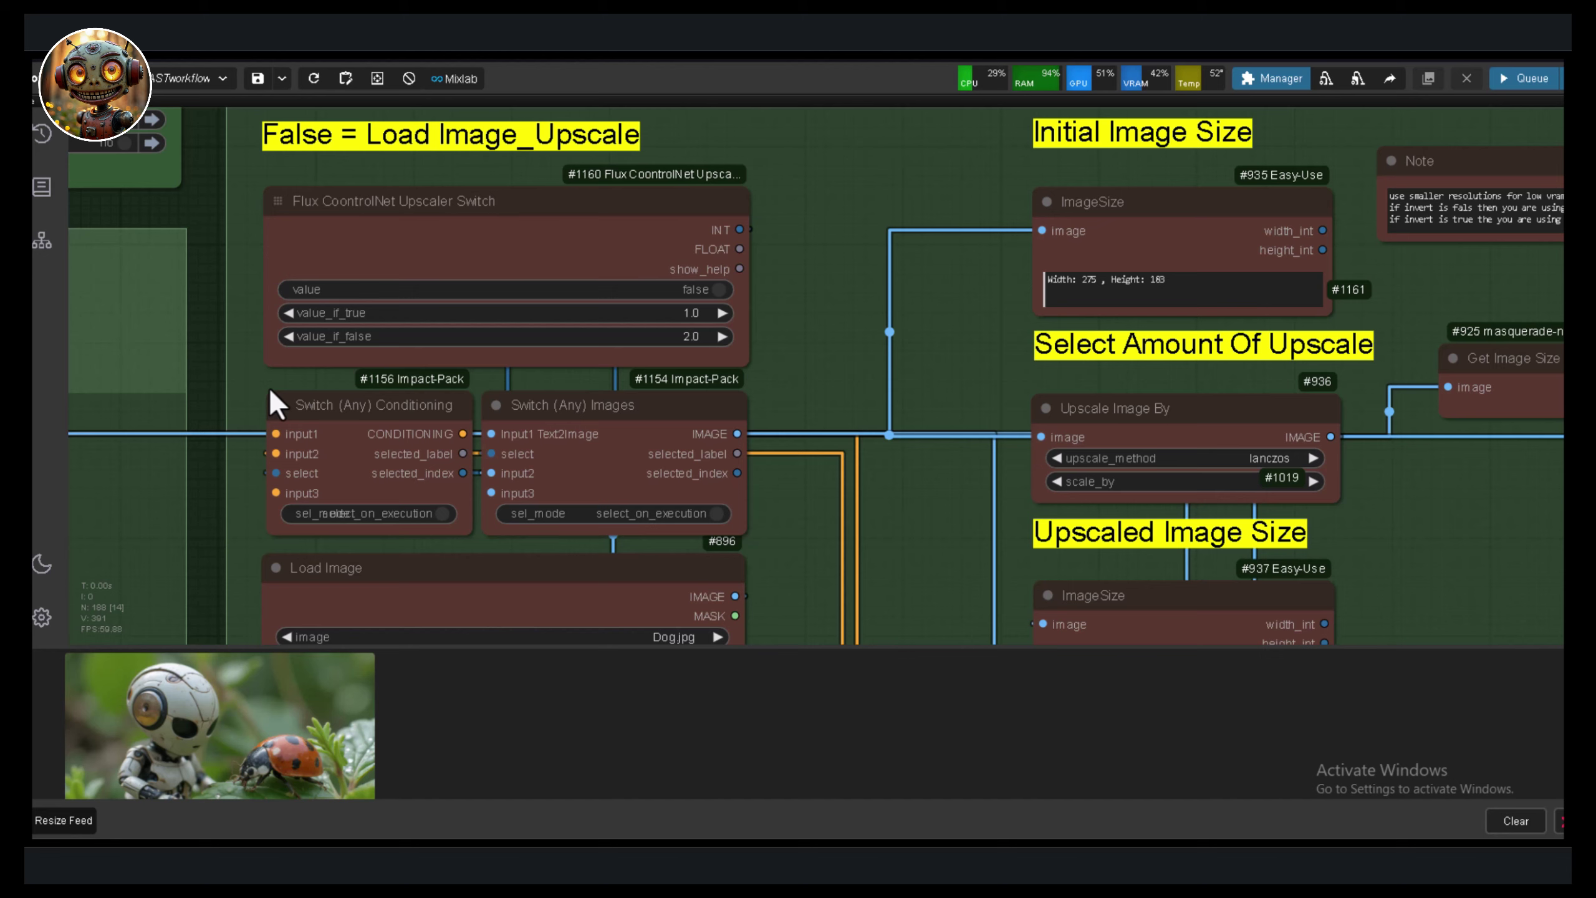
Try the Flux ControlNet Upscaler Switch with its value set to true, and return it to false
{"action": "left_click_drag", "start_coordinate": [270, 389], "coordinate": [412, 402]}
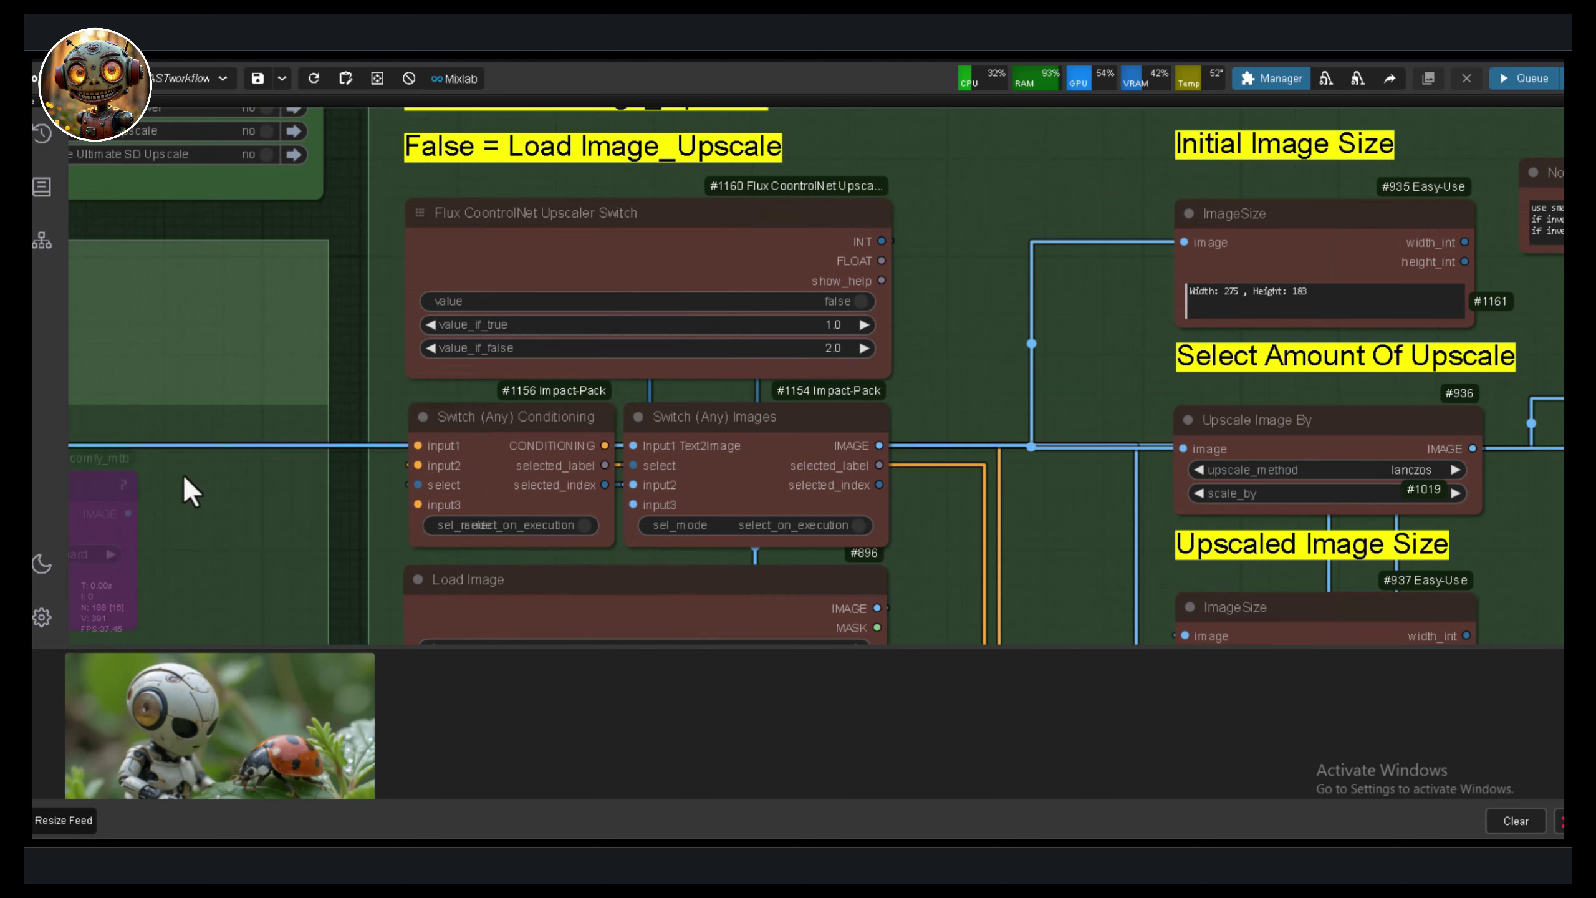
{"action": "left_click", "coordinate": [858, 303]}
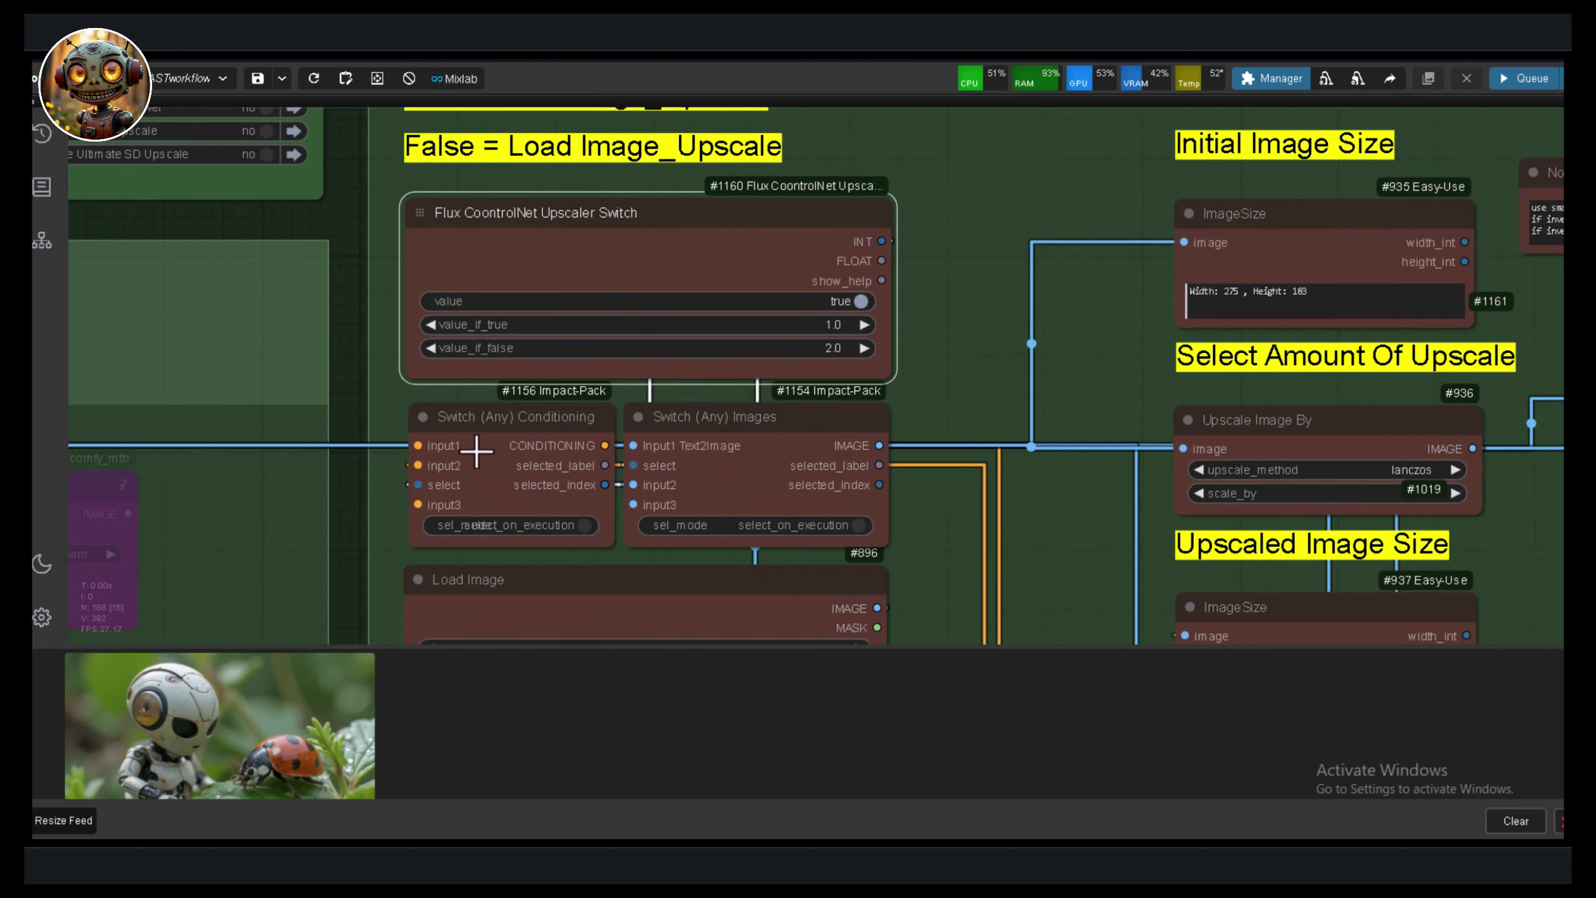
{"action": "left_click", "coordinate": [859, 301]}
Examine the upscale group's Load Image node, Florence2Run captioning settings and the prompt textbox
{"action": "scroll", "coordinate": [734, 449], "scroll_direction": "down", "scroll_amount": 2}
{"action": "left_click_drag", "start_coordinate": [738, 493], "coordinate": [766, 310]}
{"action": "left_click_drag", "start_coordinate": [788, 479], "coordinate": [769, 385]}
{"action": "left_click_drag", "start_coordinate": [836, 523], "coordinate": [823, 452]}
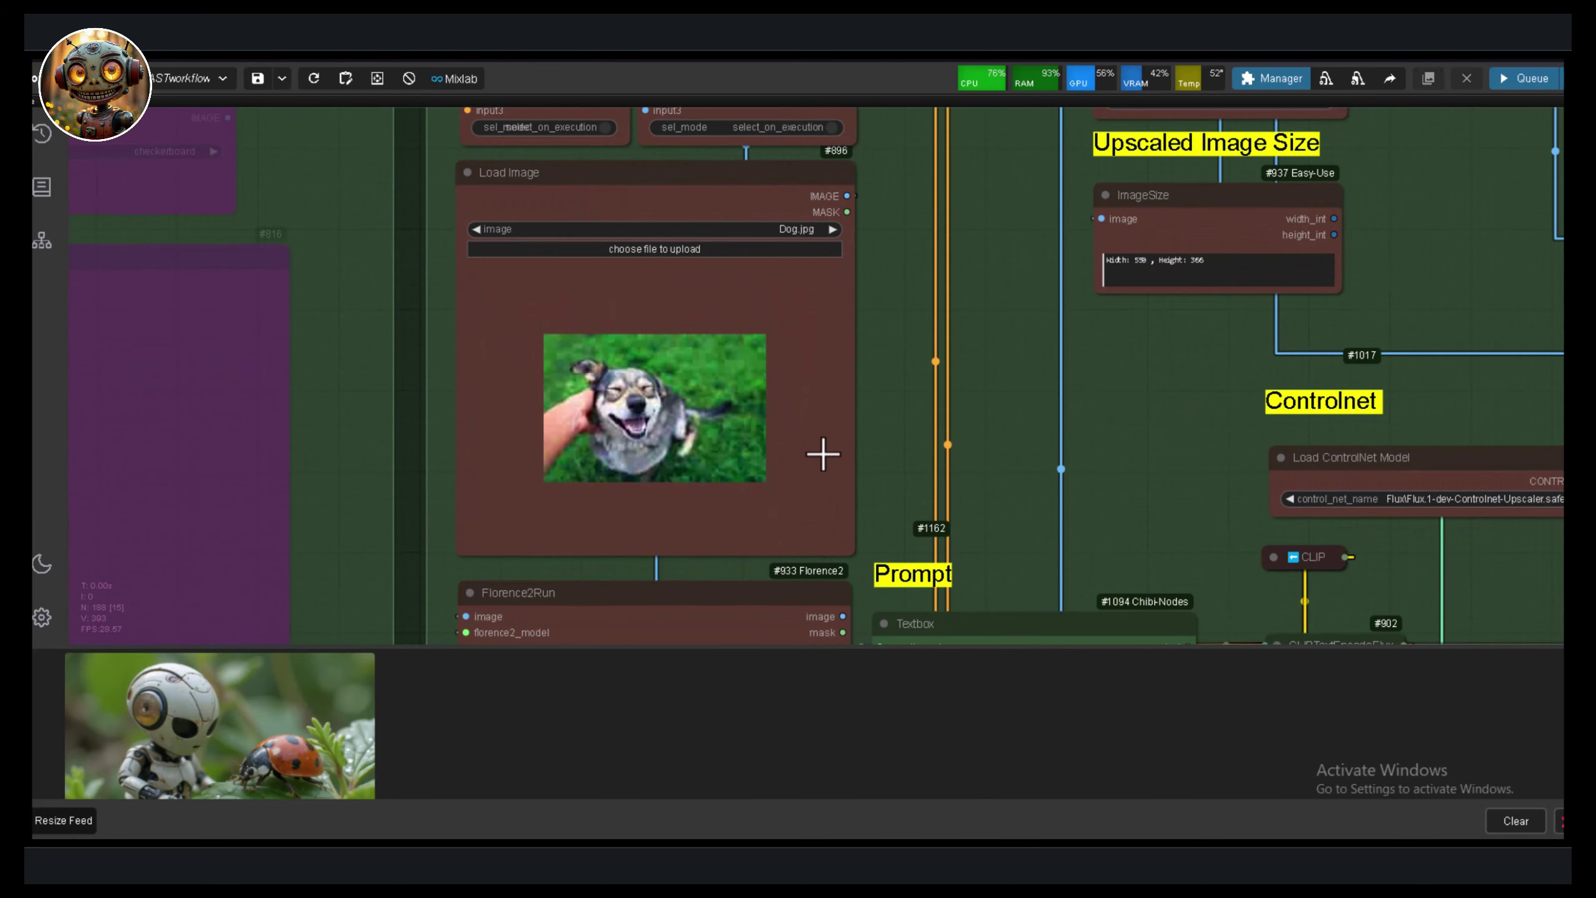
{"action": "left_click_drag", "start_coordinate": [507, 487], "coordinate": [506, 324]}
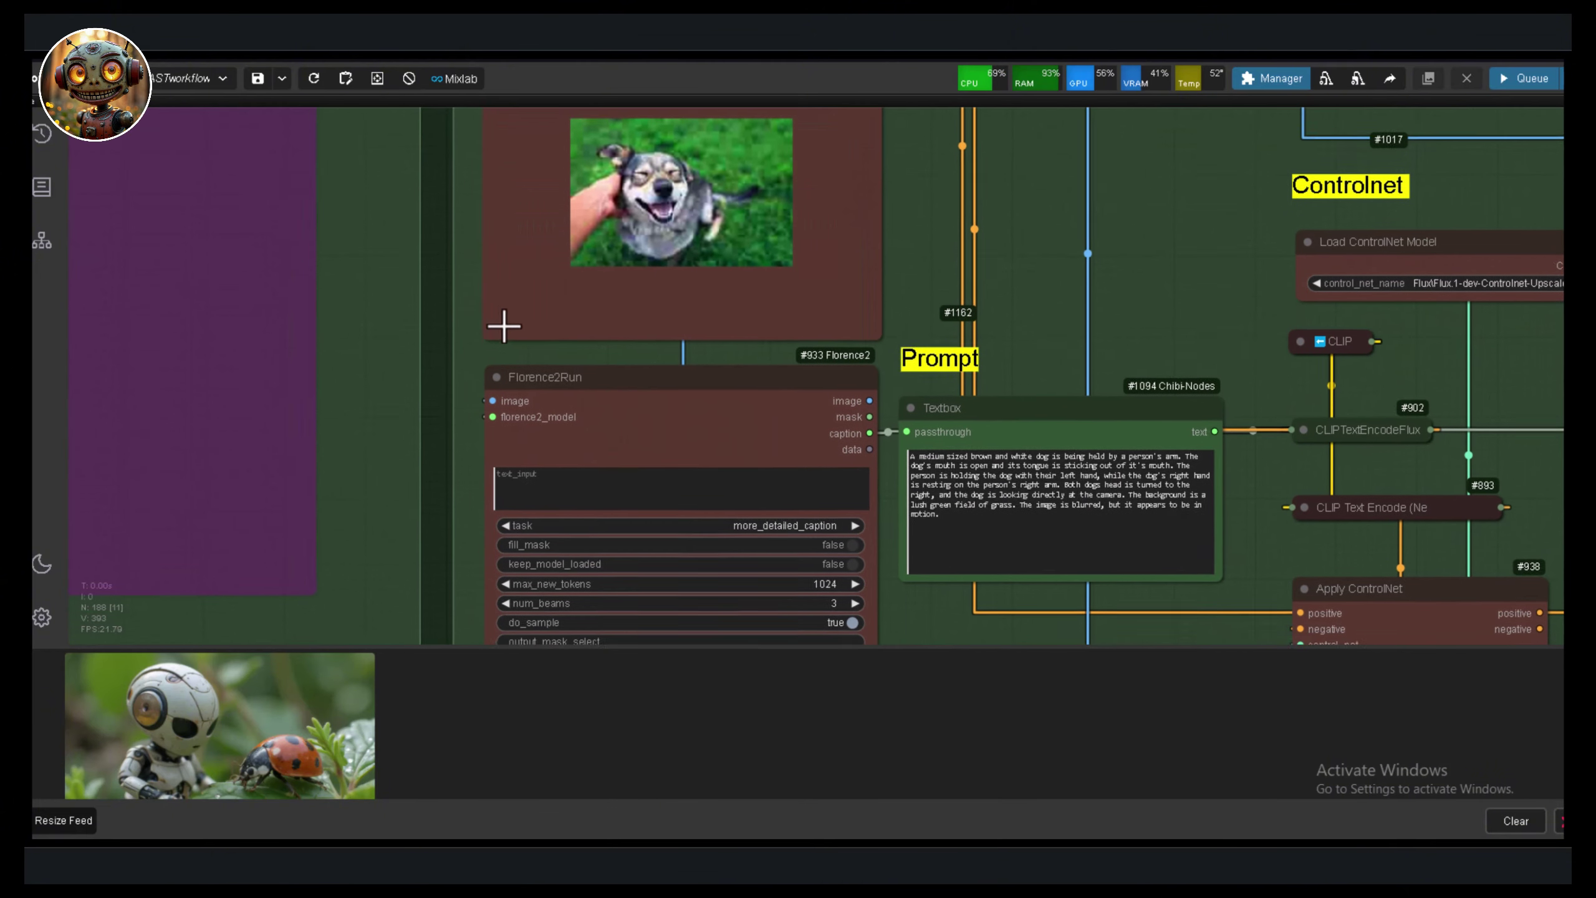
{"action": "left_click_drag", "start_coordinate": [542, 510], "coordinate": [535, 392]}
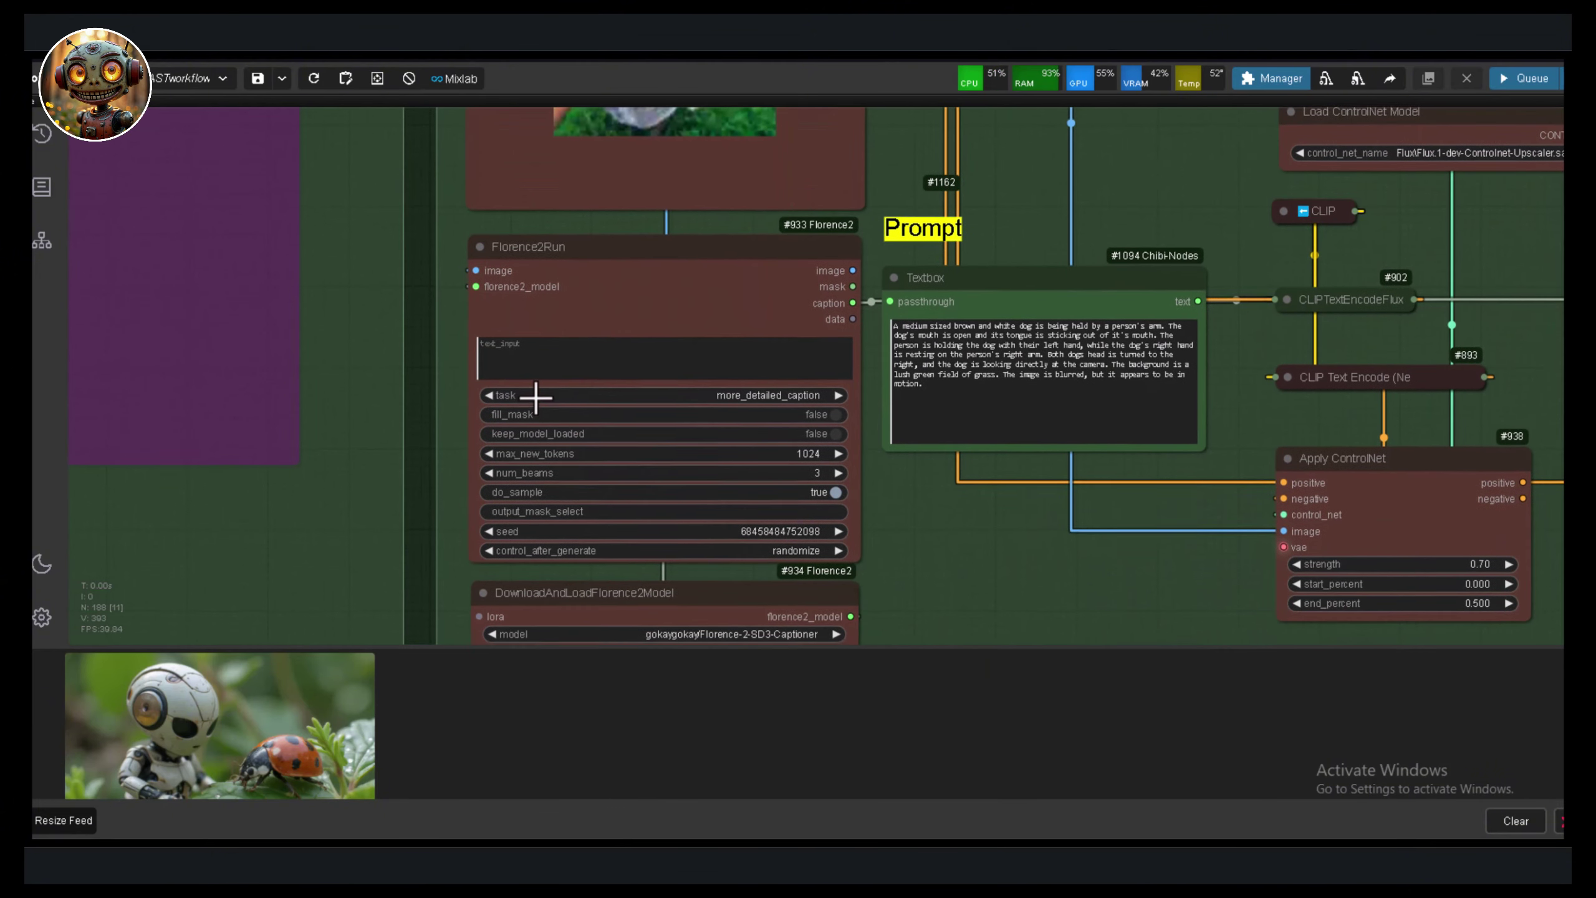
Select Flux\Flux.1-dev-Controlnet-Upscaler.safetensors in the upscale group's Load ControlNet Model node
{"action": "left_click_drag", "start_coordinate": [468, 543], "coordinate": [464, 470]}
{"action": "left_click_drag", "start_coordinate": [847, 526], "coordinate": [437, 654]}
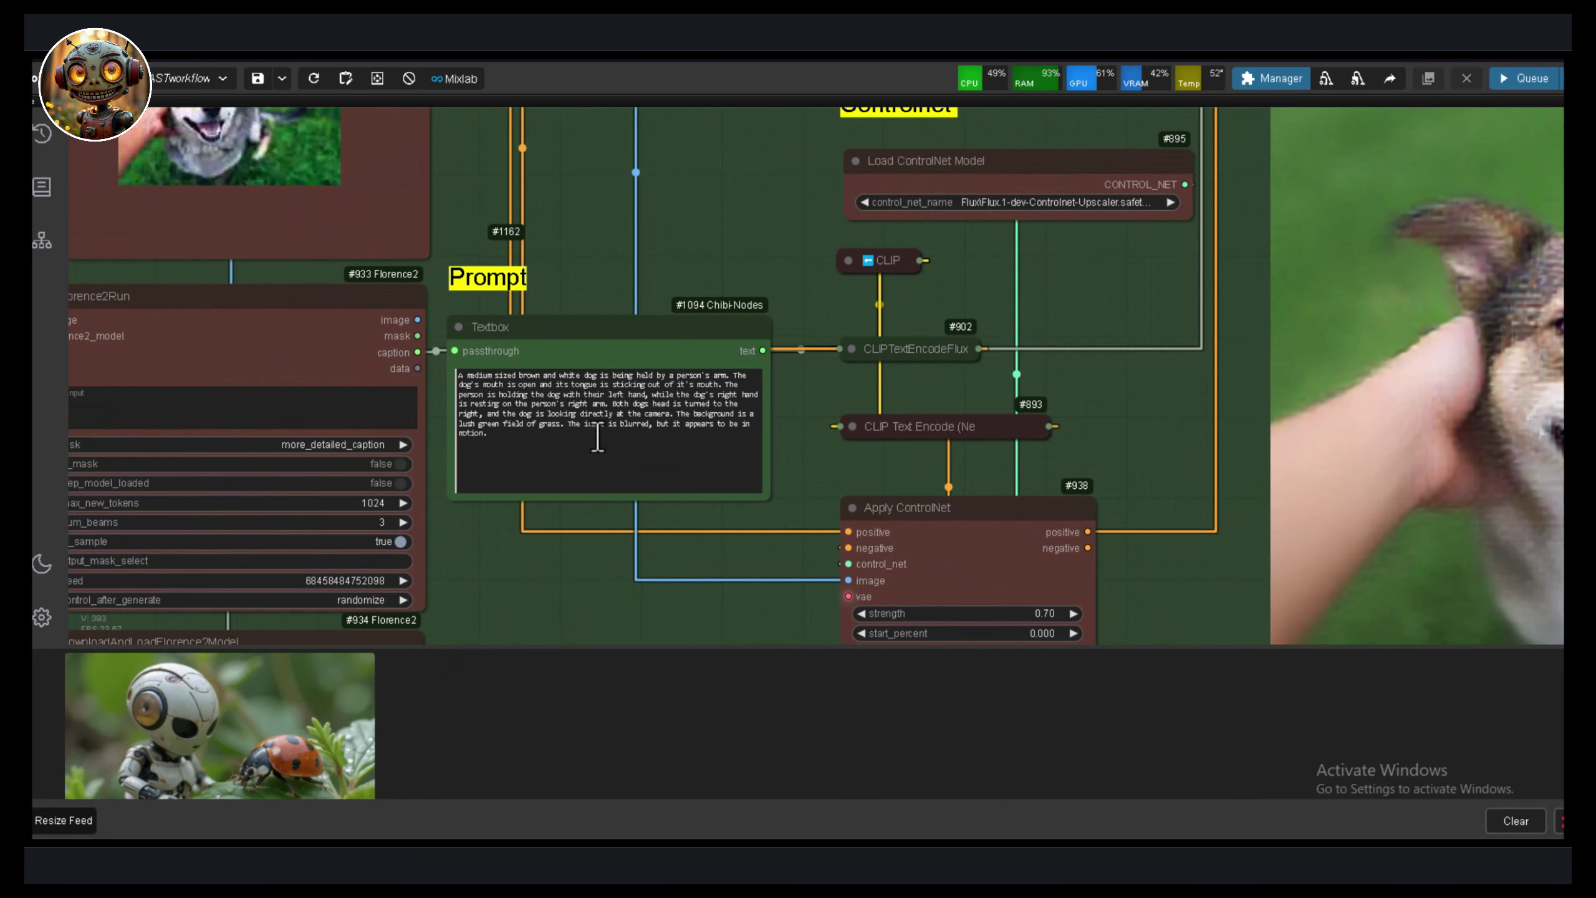
{"action": "left_click_drag", "start_coordinate": [652, 267], "coordinate": [467, 528]}
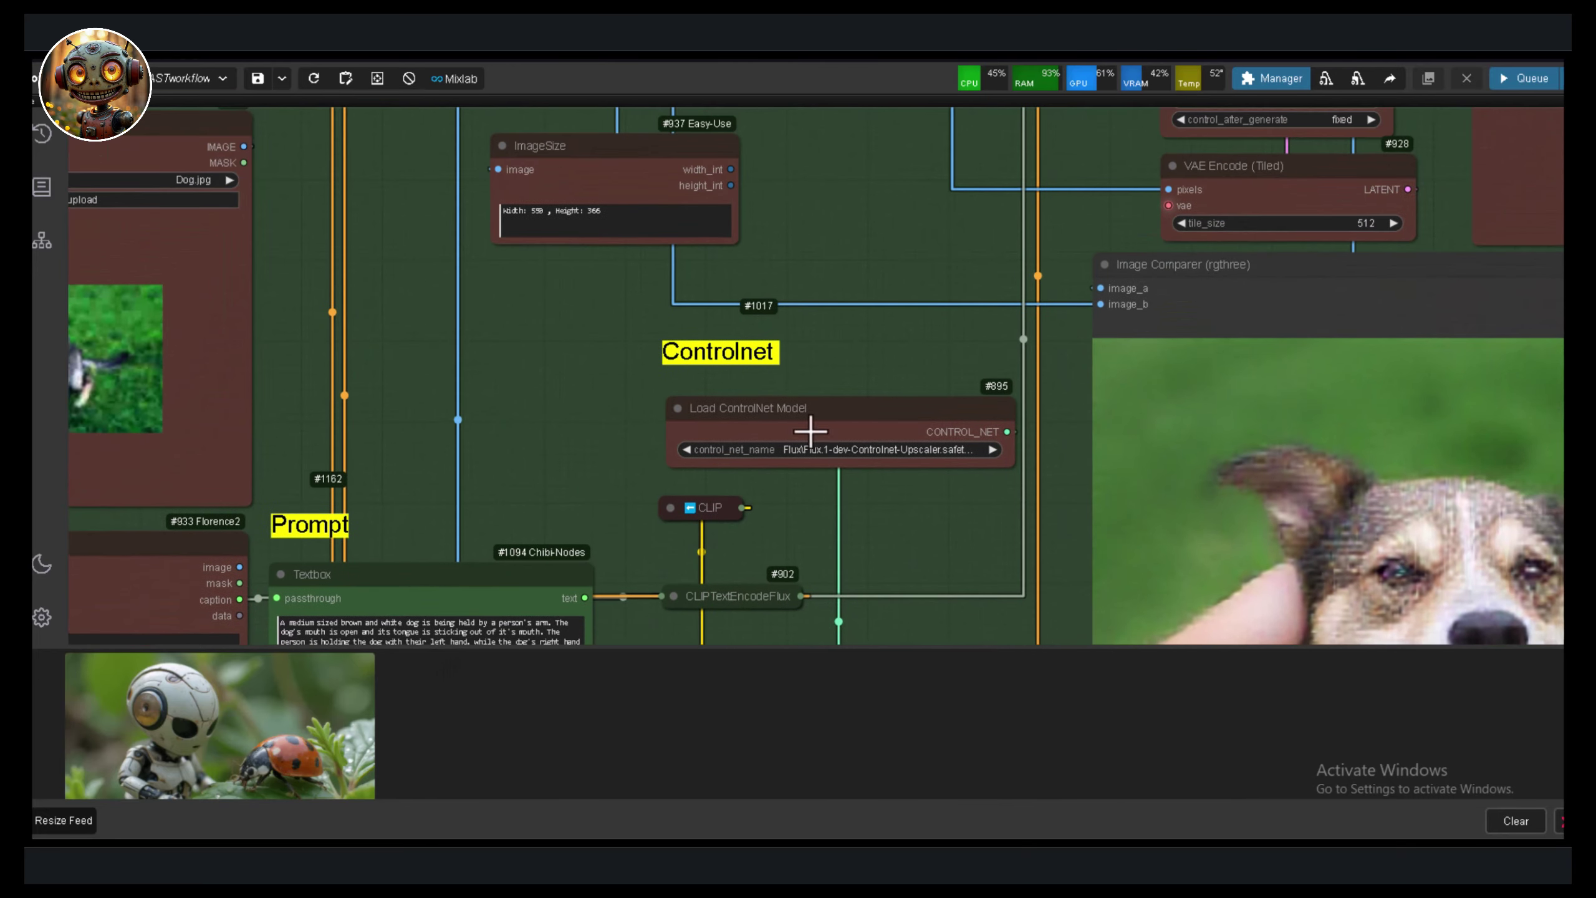
{"action": "scroll", "coordinate": [893, 386], "scroll_direction": "up", "scroll_amount": 3}
{"action": "scroll", "coordinate": [893, 386], "scroll_direction": "up", "scroll_amount": 2}
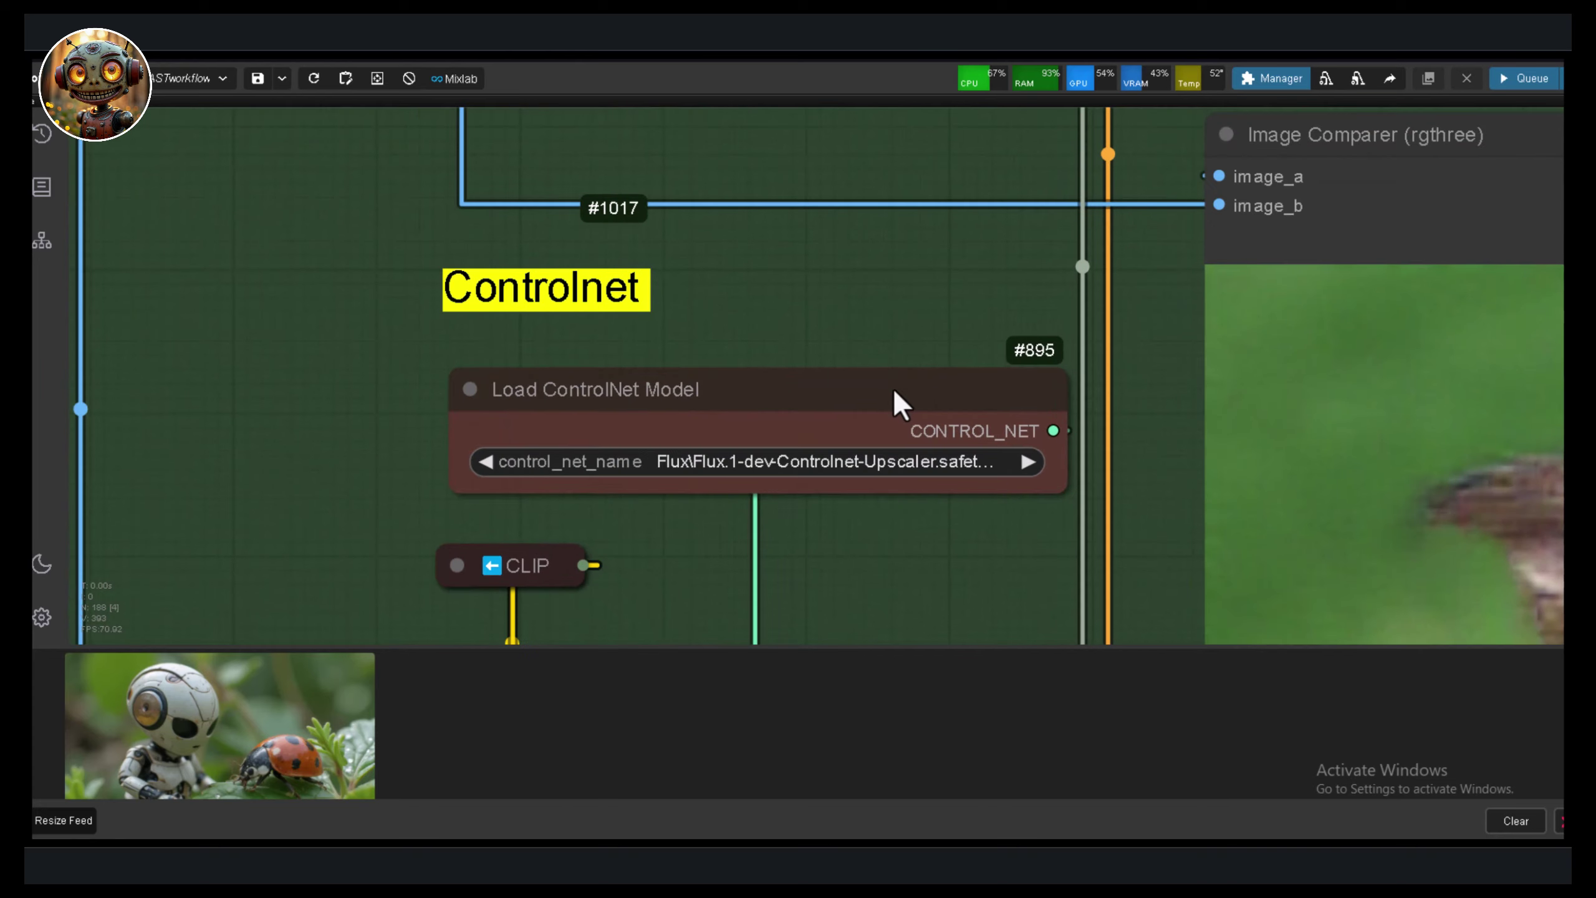
{"action": "left_click", "coordinate": [843, 462]}
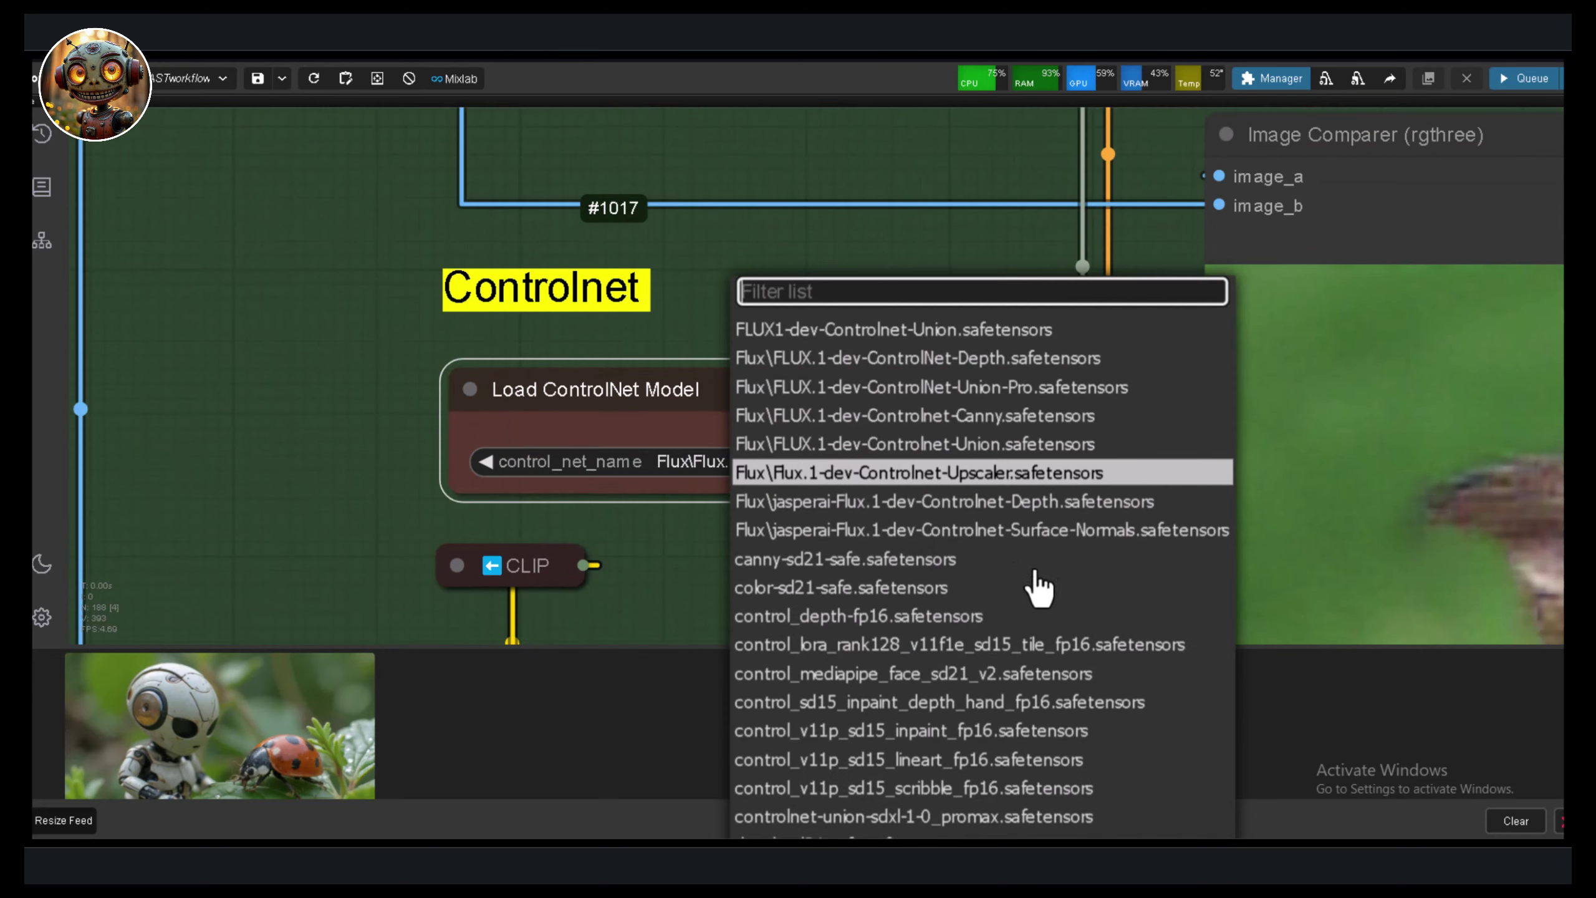
{"action": "left_click", "coordinate": [1003, 476]}
Examine the Apply ControlNet strength and percent settings and the Custom Sampler Flux +1 parameters in the upscale group
{"action": "left_click_drag", "start_coordinate": [867, 560], "coordinate": [873, 328]}
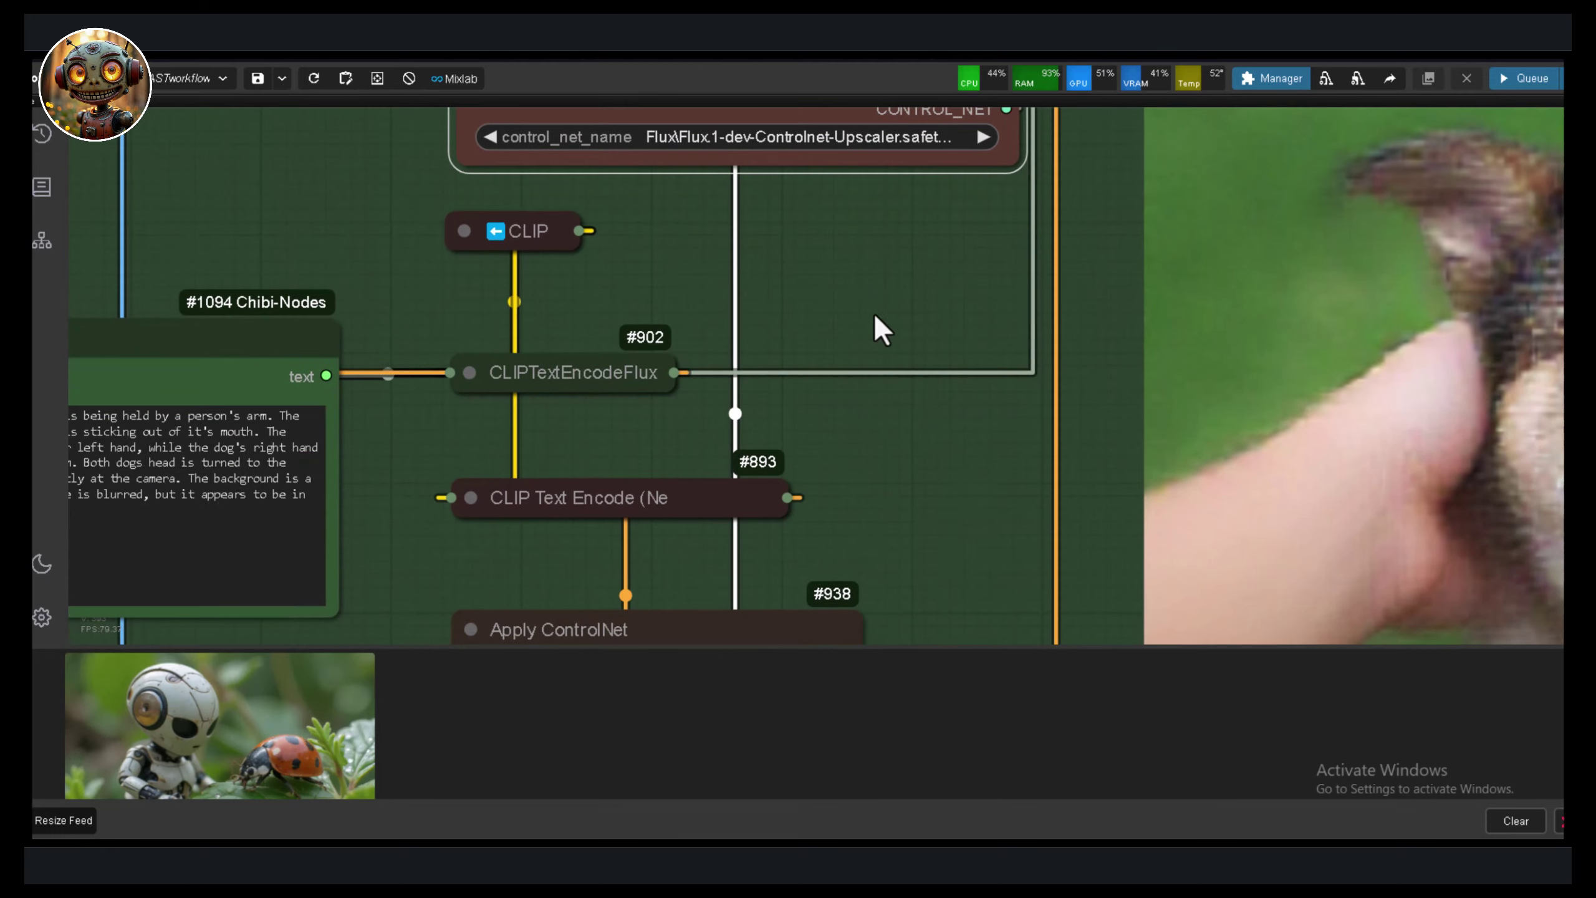
{"action": "left_click_drag", "start_coordinate": [944, 464], "coordinate": [934, 300]}
{"action": "left_click_drag", "start_coordinate": [951, 445], "coordinate": [939, 367]}
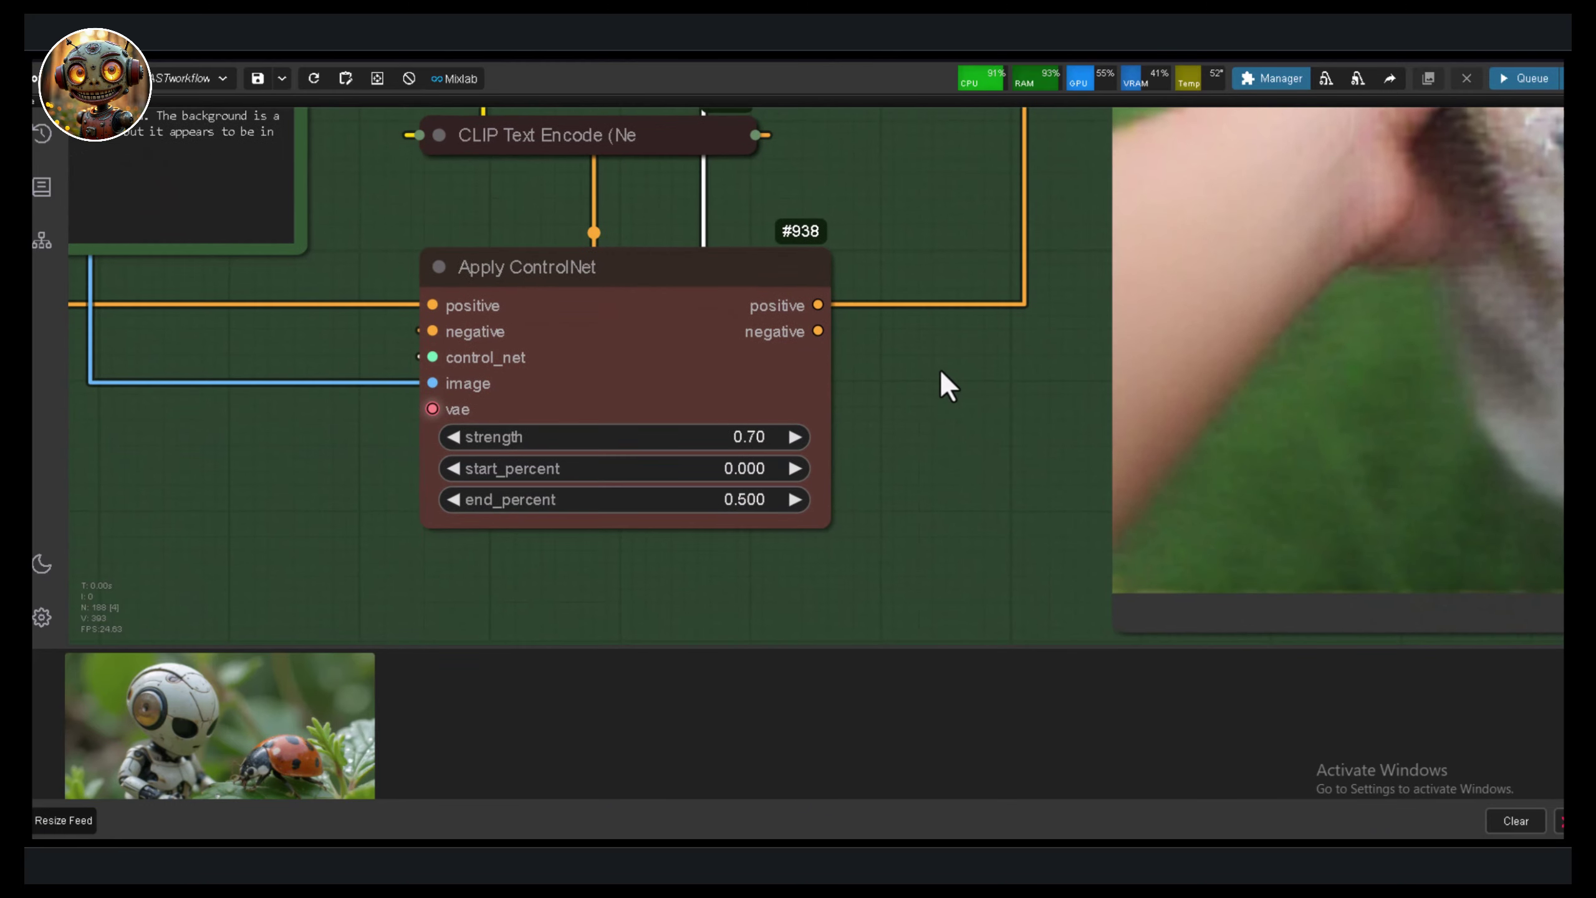
{"action": "scroll", "coordinate": [939, 367], "scroll_direction": "down", "scroll_amount": 5}
{"action": "left_click_drag", "start_coordinate": [854, 482], "coordinate": [670, 501]}
{"action": "scroll", "coordinate": [768, 589], "scroll_direction": "up", "scroll_amount": 5}
{"action": "scroll", "coordinate": [725, 558], "scroll_direction": "up", "scroll_amount": 2}
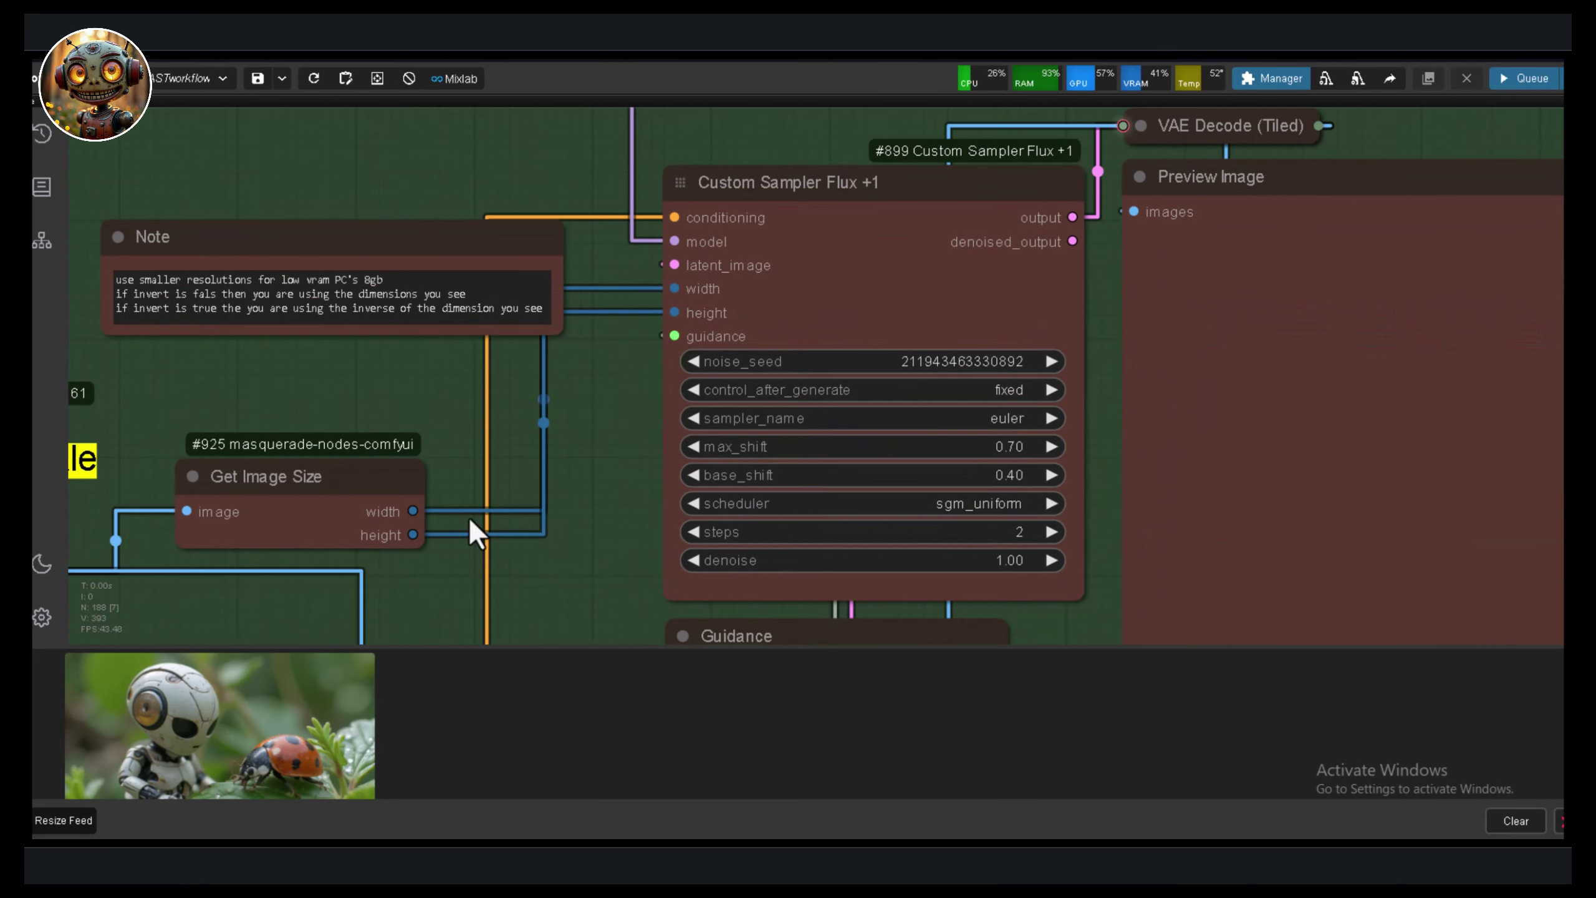
{"action": "left_click_drag", "start_coordinate": [1105, 418], "coordinate": [791, 207]}
{"action": "scroll", "coordinate": [741, 474], "scroll_direction": "down", "scroll_amount": 2}
{"action": "scroll", "coordinate": [505, 402], "scroll_direction": "down", "scroll_amount": 5}
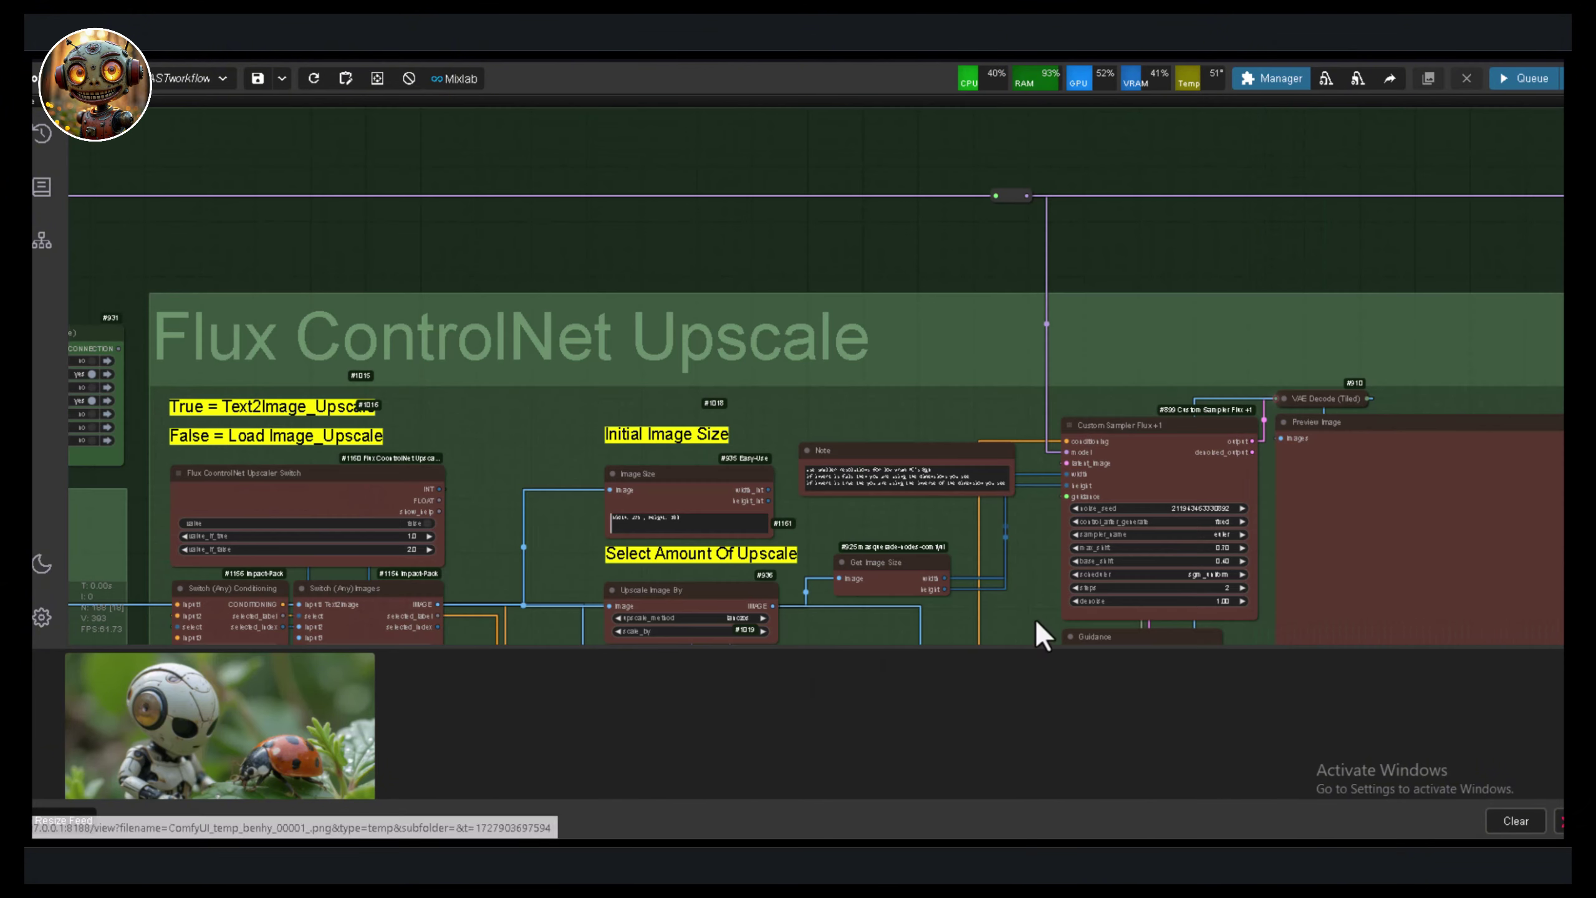
{"action": "scroll", "coordinate": [1258, 613], "scroll_direction": "up", "scroll_amount": 5}
{"action": "scroll", "coordinate": [1173, 553], "scroll_direction": "up", "scroll_amount": 4}
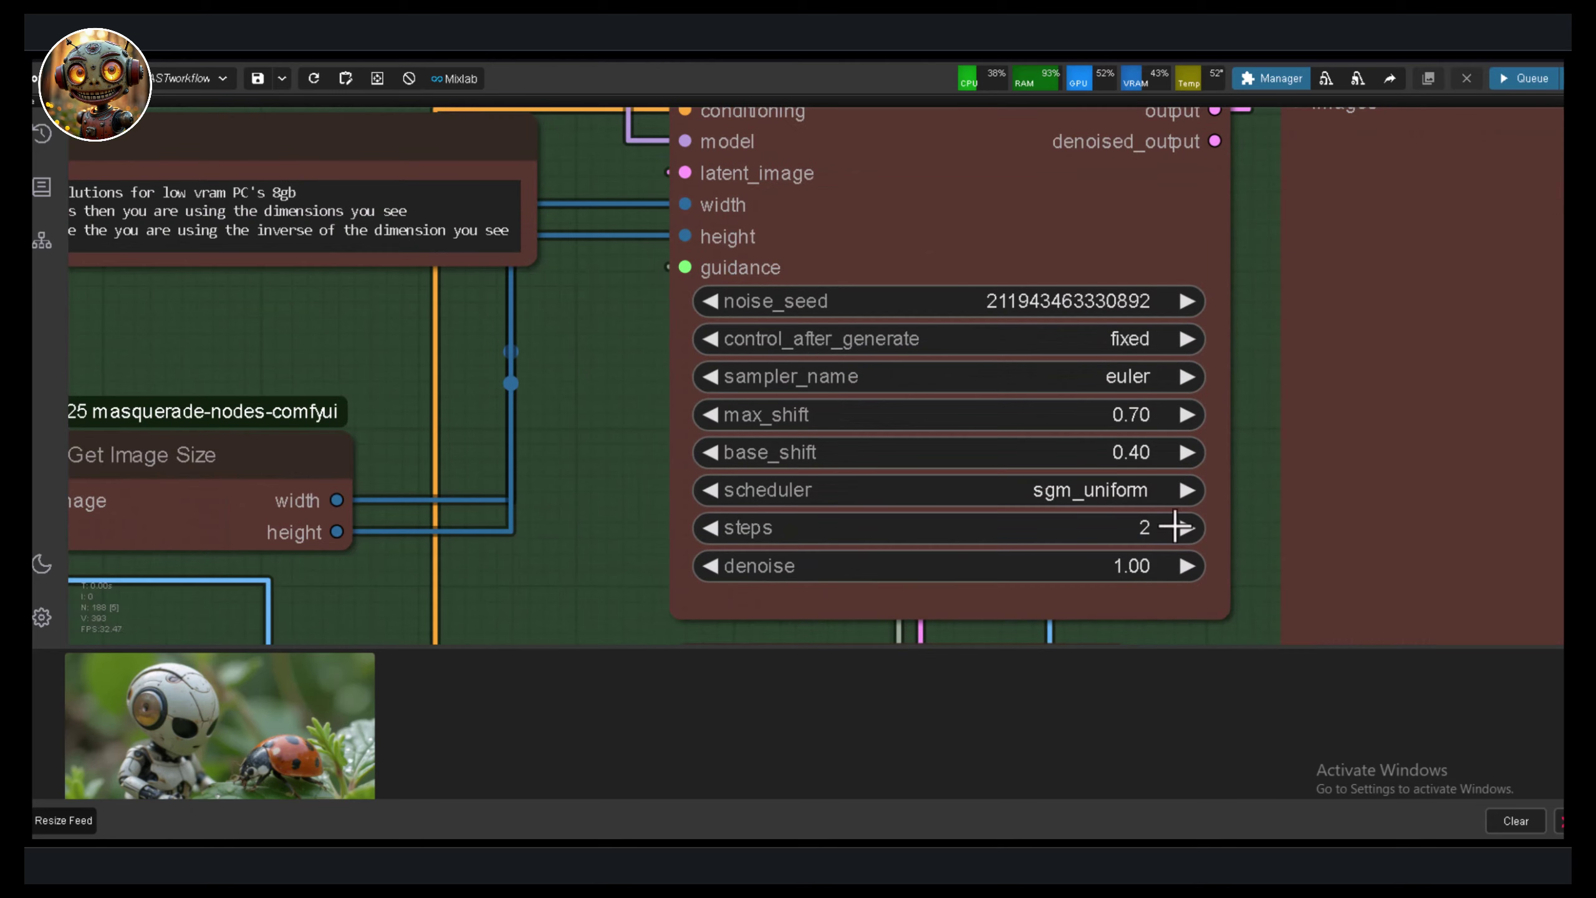
Try 8 steps in the Custom Sampler Flux +1 node, and return the steps to 2
{"action": "left_click_drag", "start_coordinate": [1251, 565], "coordinate": [1234, 599]}
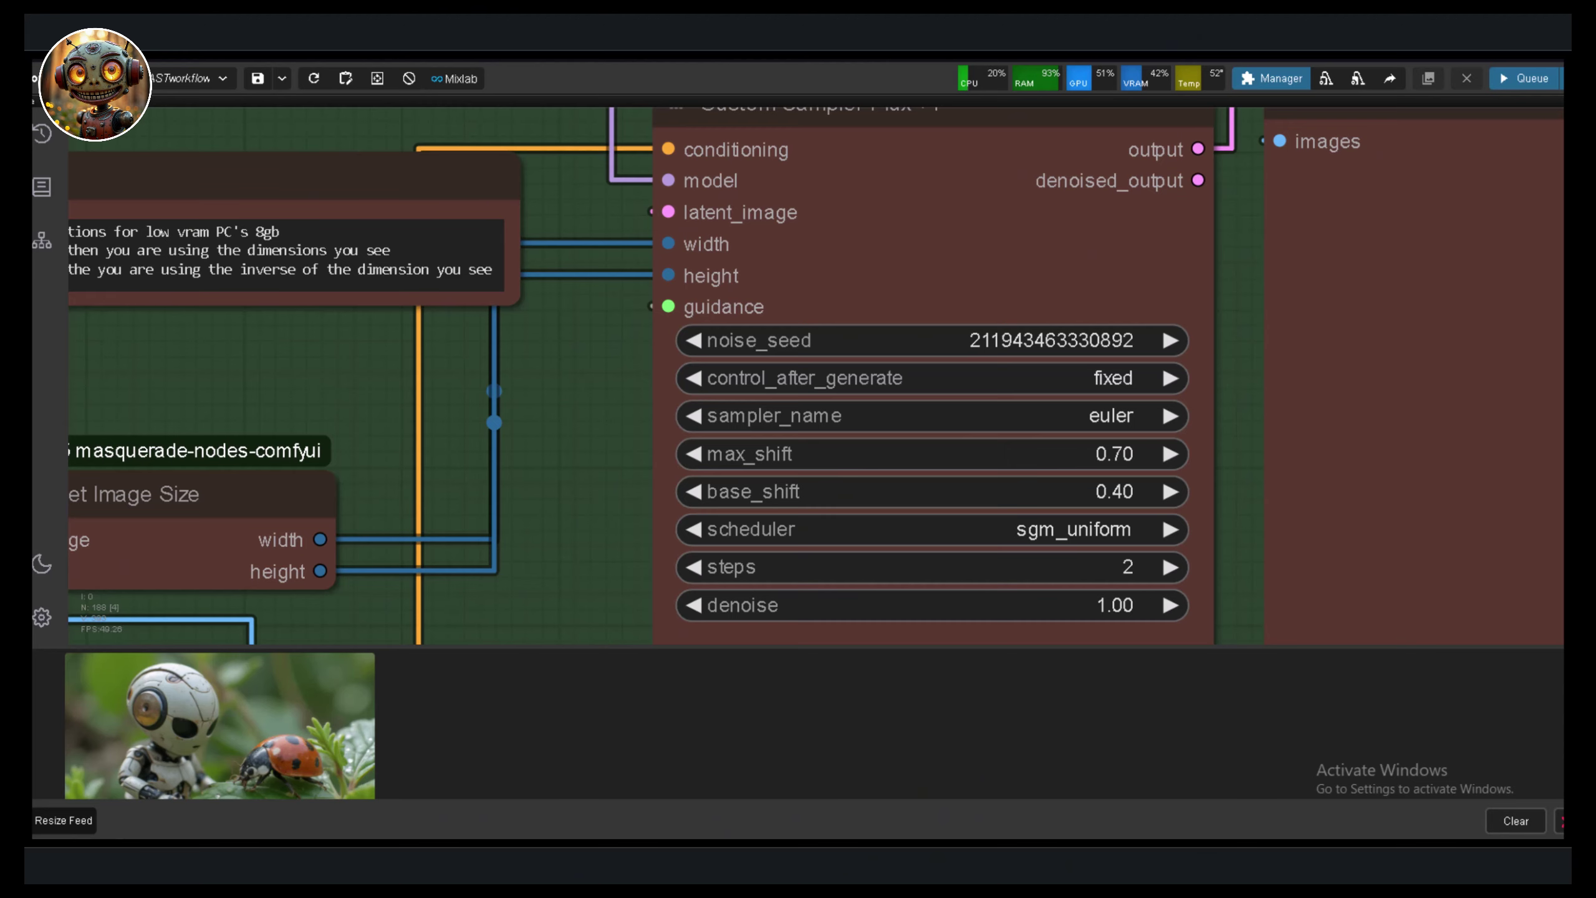
{"action": "left_click_drag", "start_coordinate": [1006, 567], "coordinate": [1043, 566]}
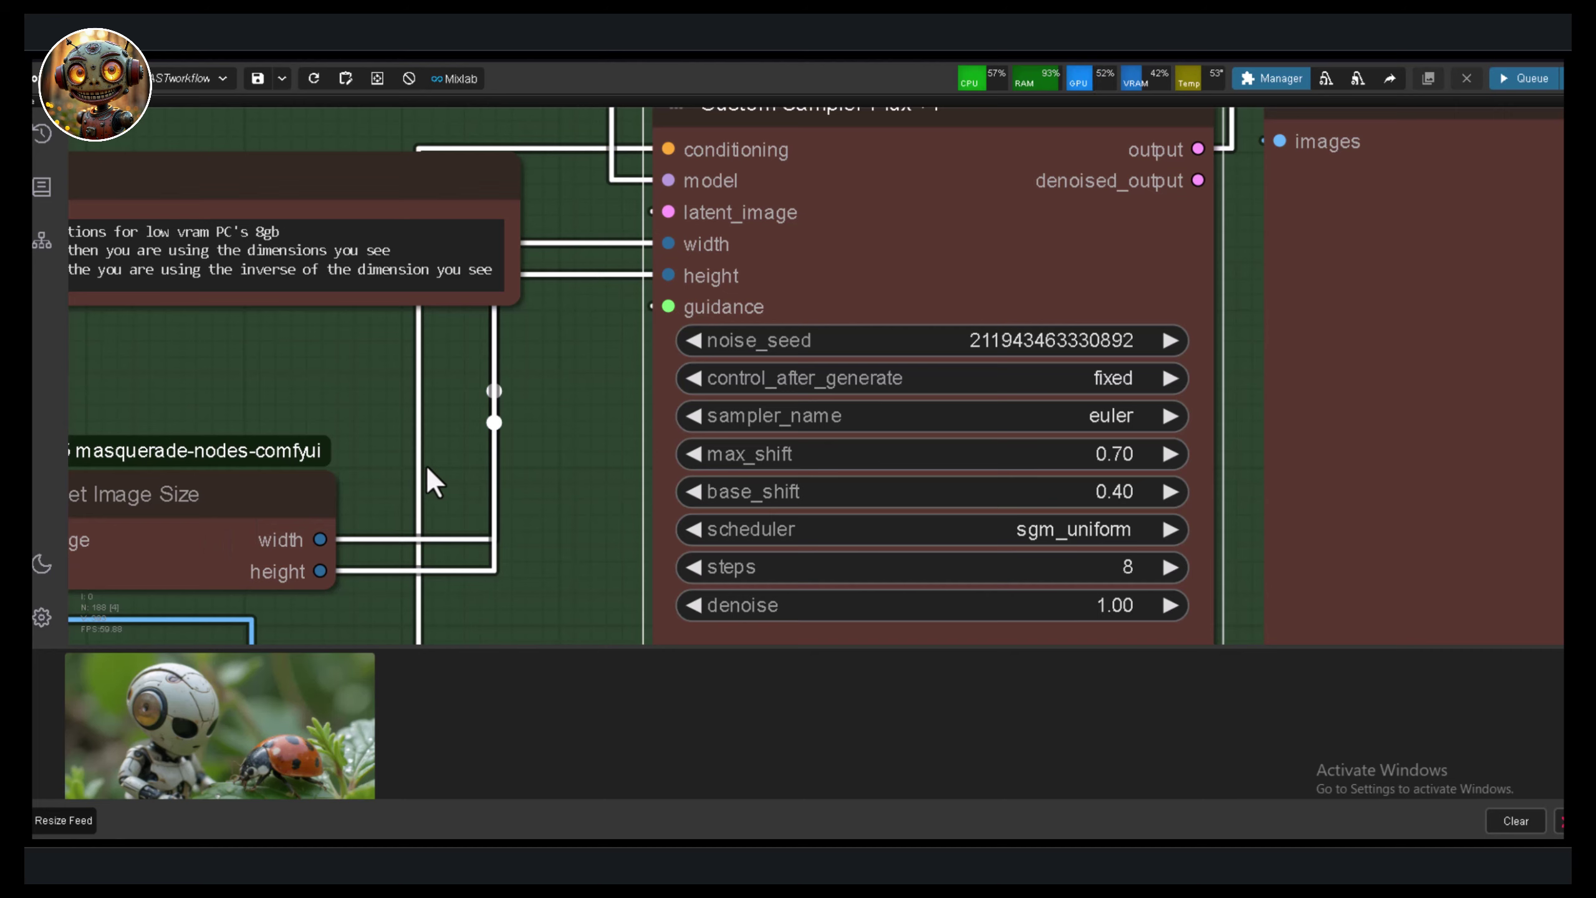
{"action": "left_click", "coordinate": [1125, 567]}
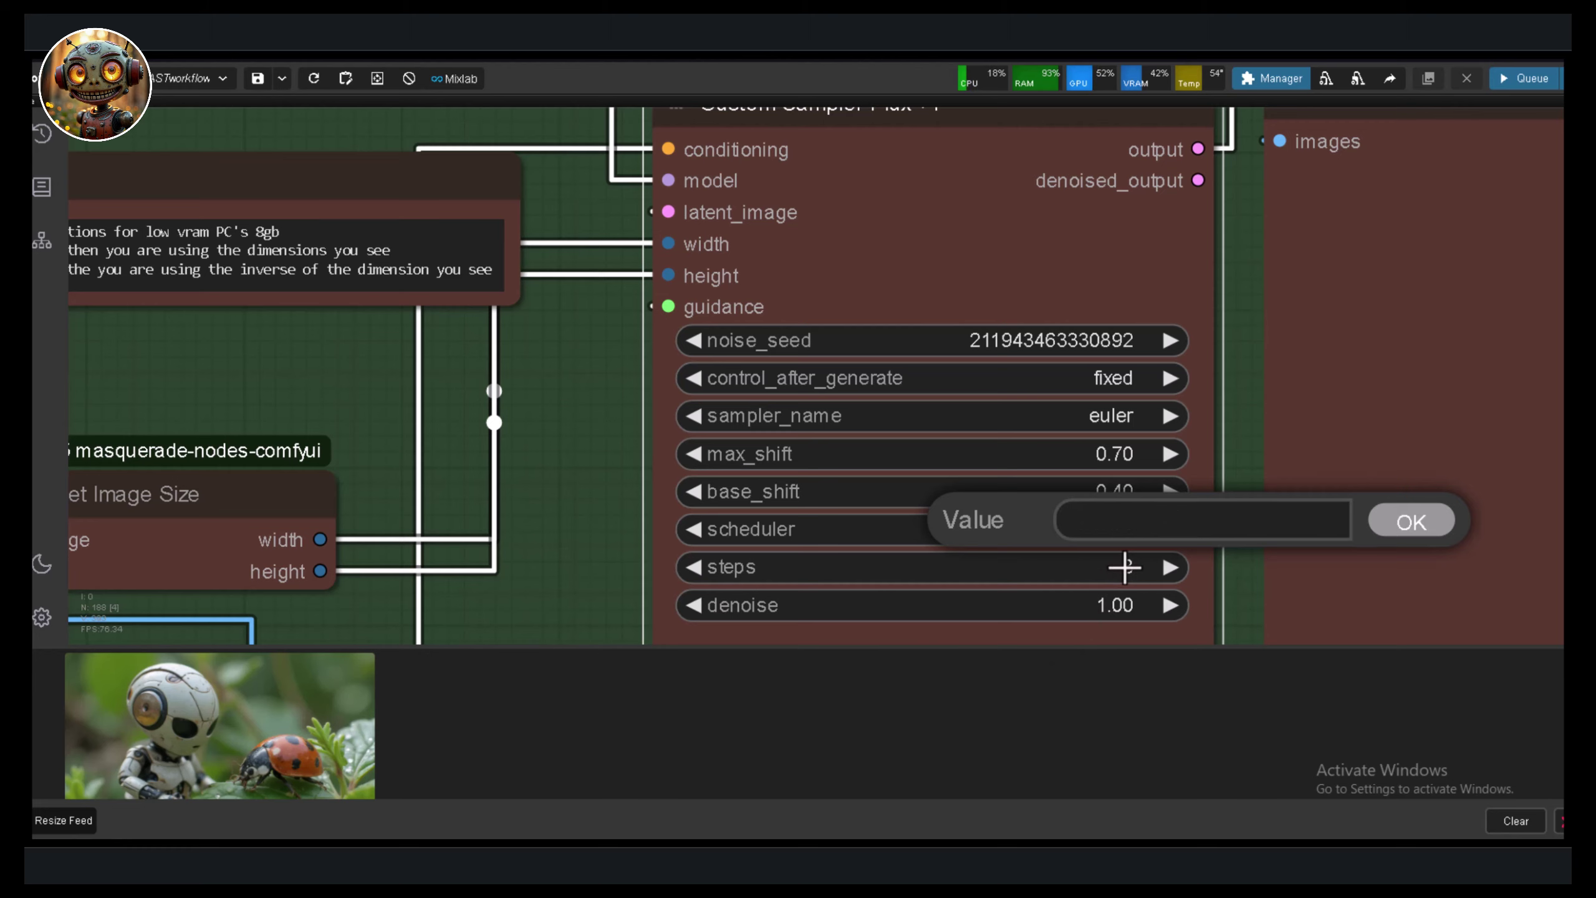
{"action": "type", "text": "2"}
{"action": "key", "text": "Return"}
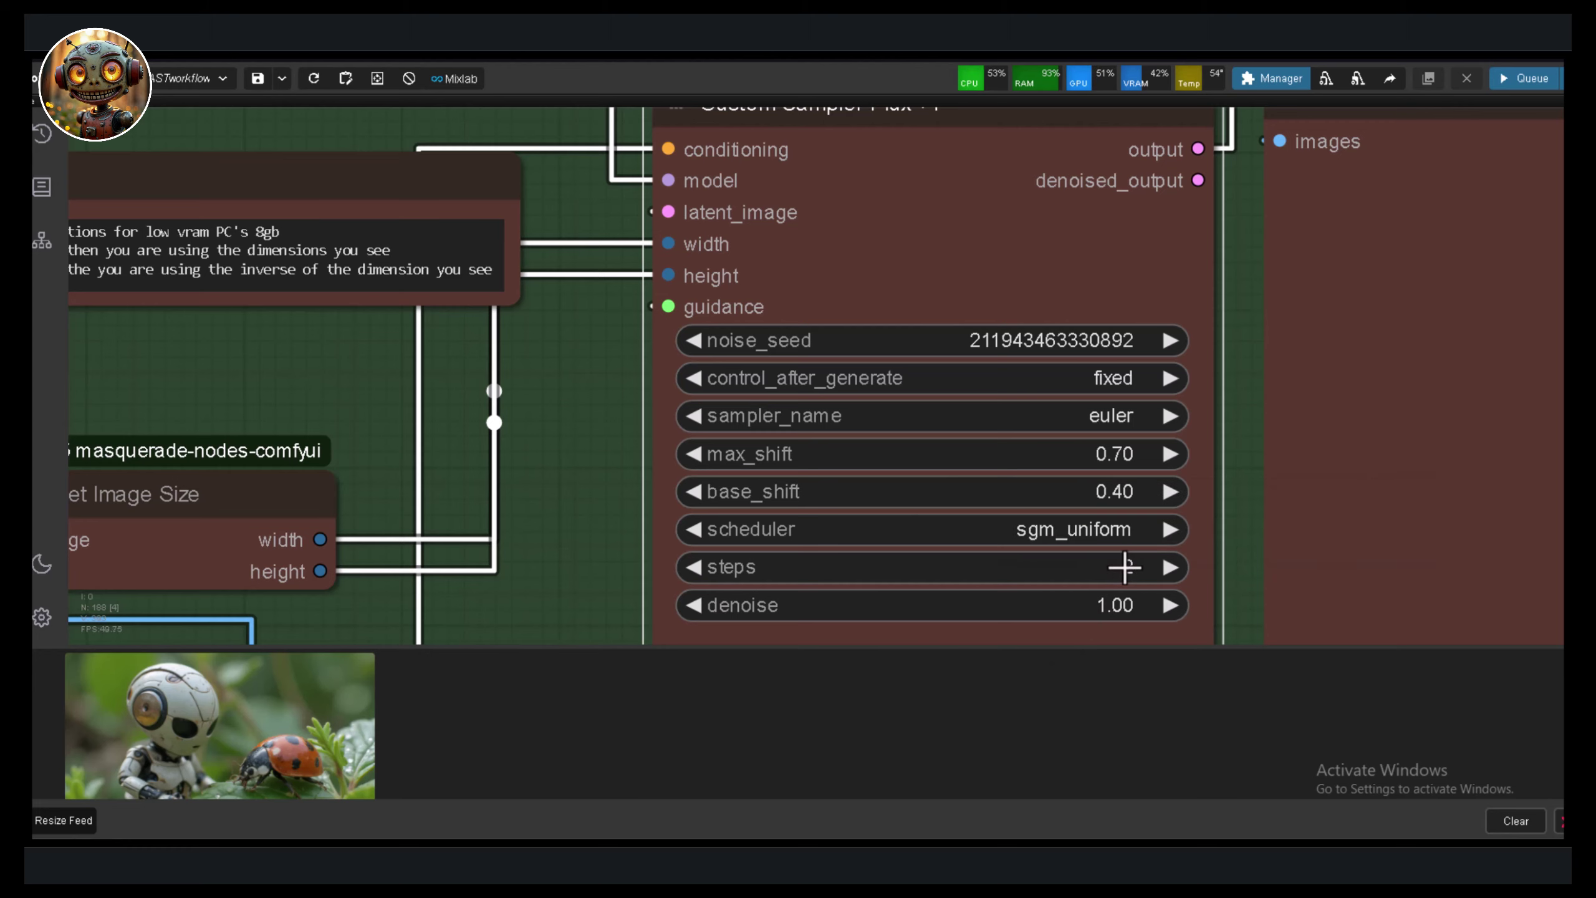
Open the Upscale Image By node's scale_by value for editing and accept the entry
{"action": "left_click_drag", "start_coordinate": [523, 481], "coordinate": [931, 432]}
{"action": "left_click_drag", "start_coordinate": [390, 591], "coordinate": [759, 481]}
{"action": "left_click", "coordinate": [483, 391]}
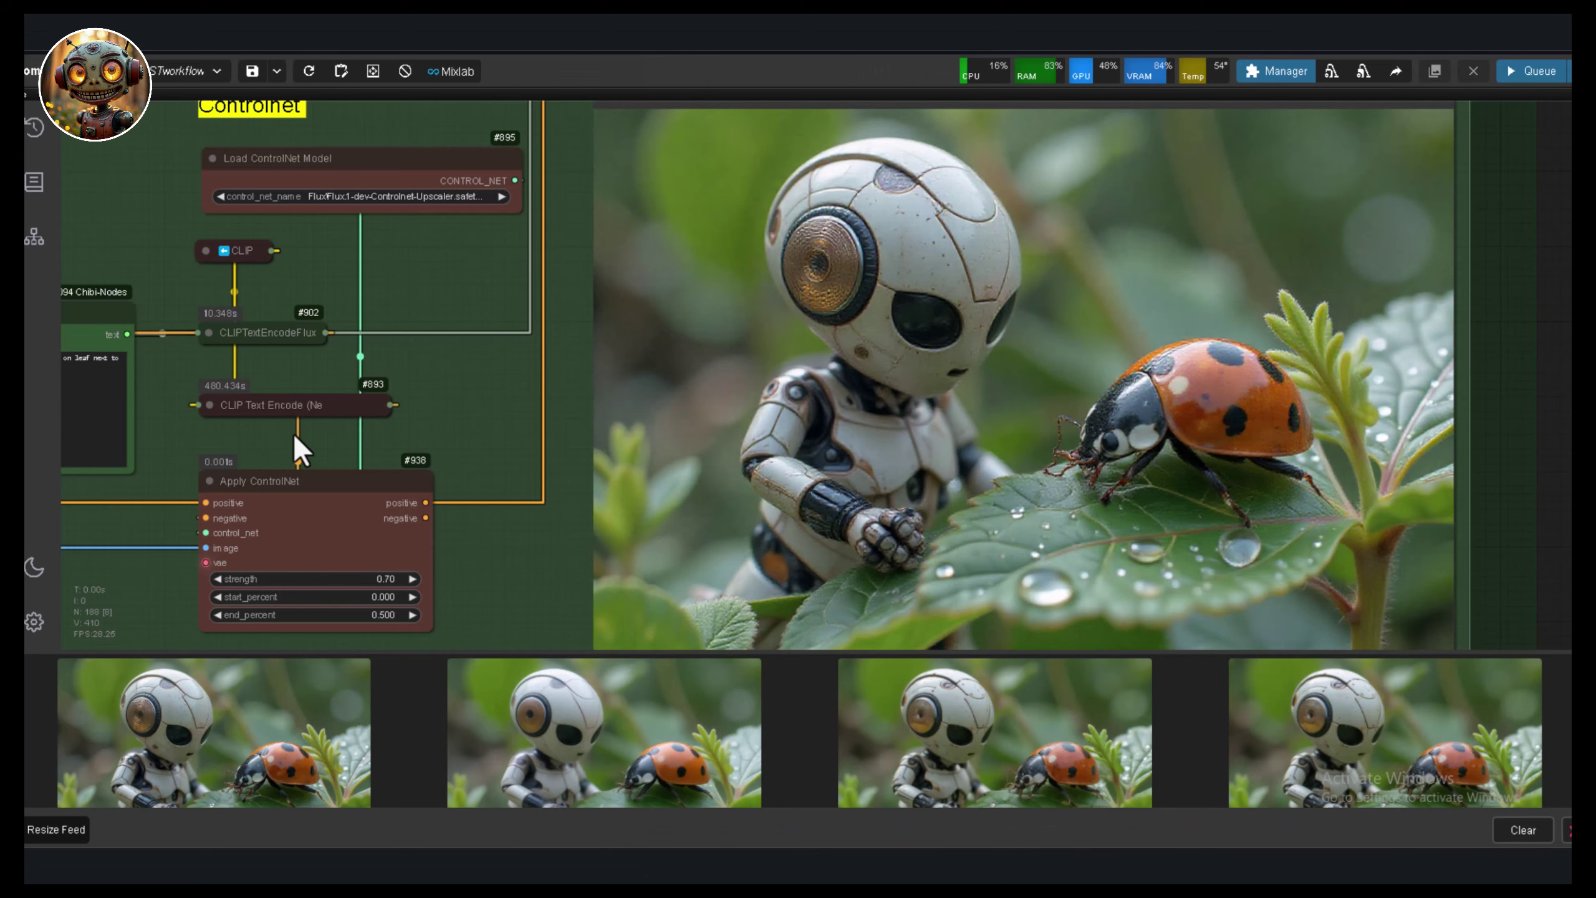
{"action": "left_click_drag", "start_coordinate": [195, 435], "coordinate": [813, 399]}
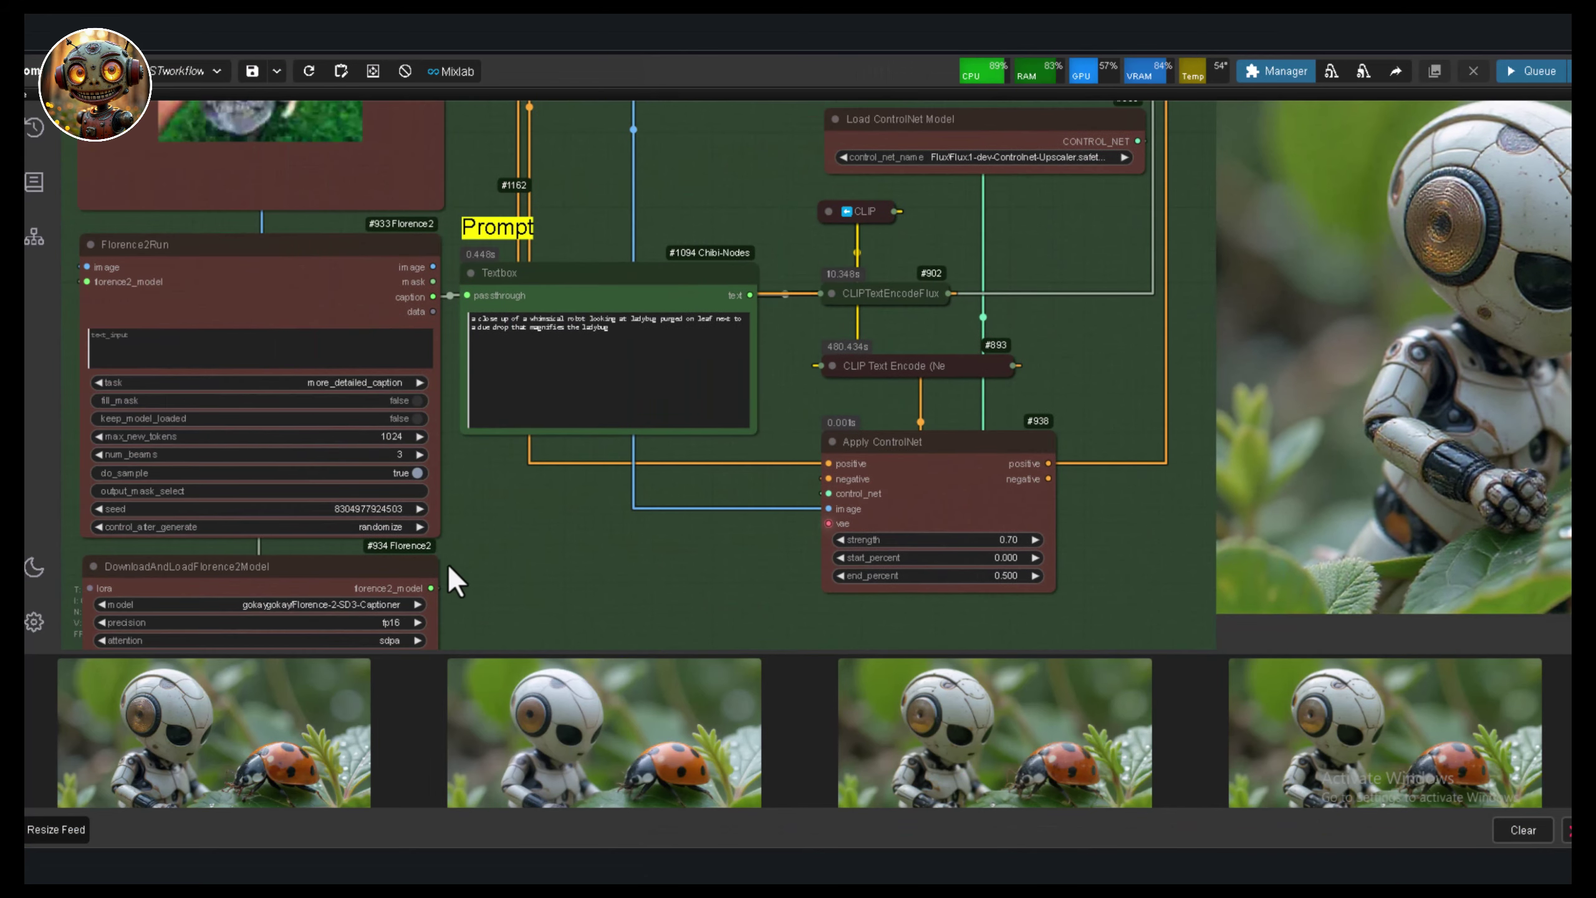
{"action": "scroll", "coordinate": [502, 553], "scroll_direction": "up", "scroll_amount": 3}
{"action": "scroll", "coordinate": [607, 510], "scroll_direction": "up", "scroll_amount": 8}
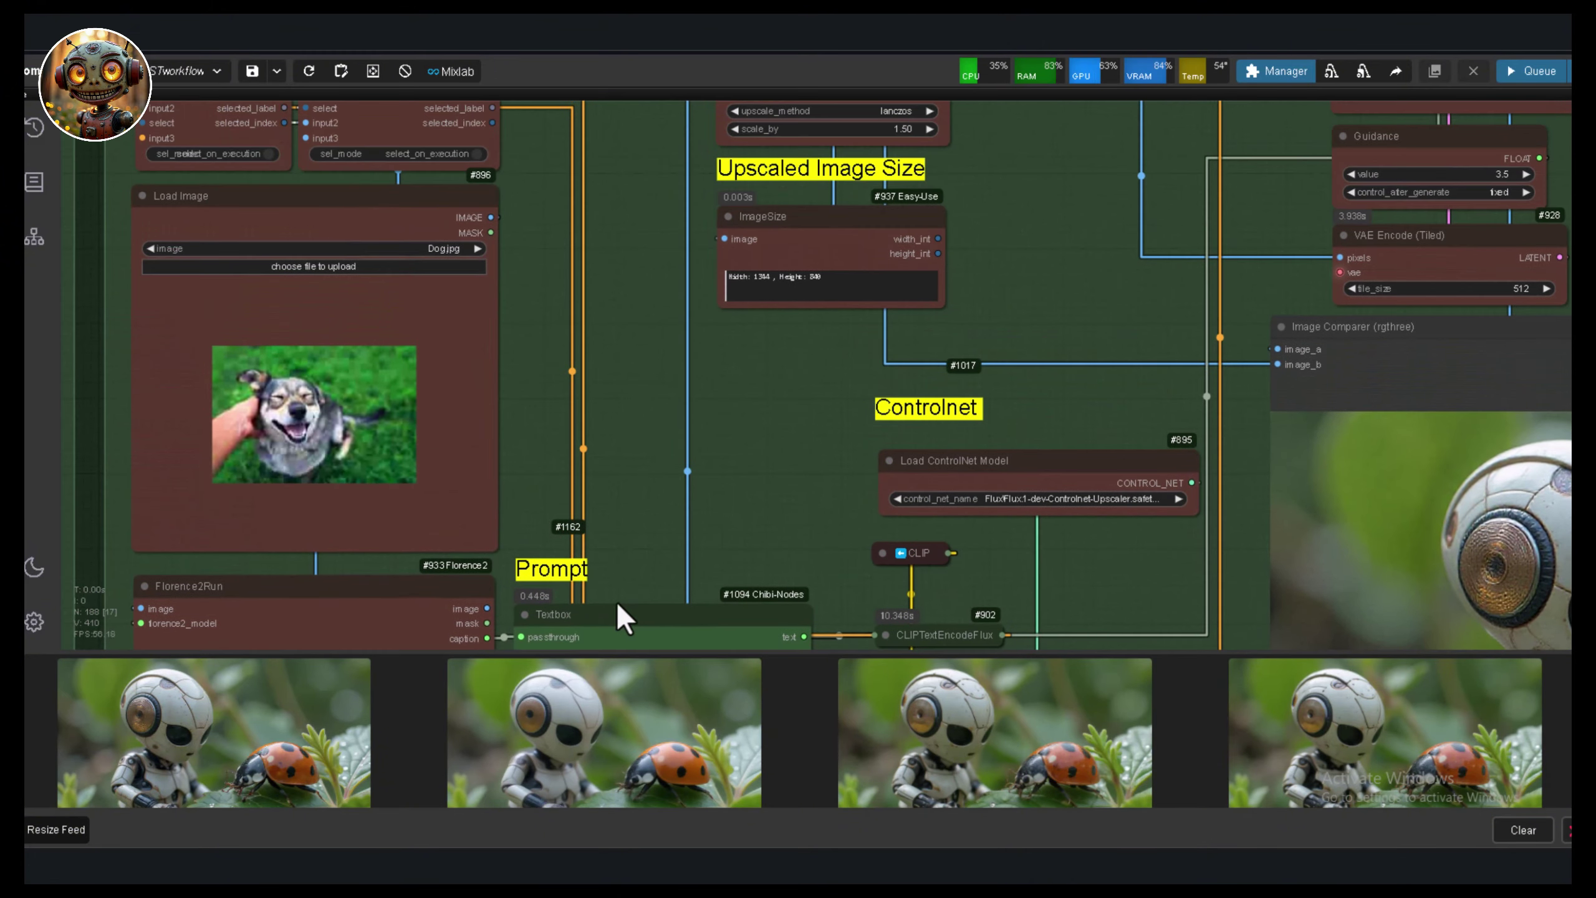
{"action": "scroll", "coordinate": [277, 425], "scroll_direction": "up", "scroll_amount": 3}
{"action": "scroll", "coordinate": [856, 446], "scroll_direction": "up", "scroll_amount": 5}
{"action": "left_click", "coordinate": [856, 447]}
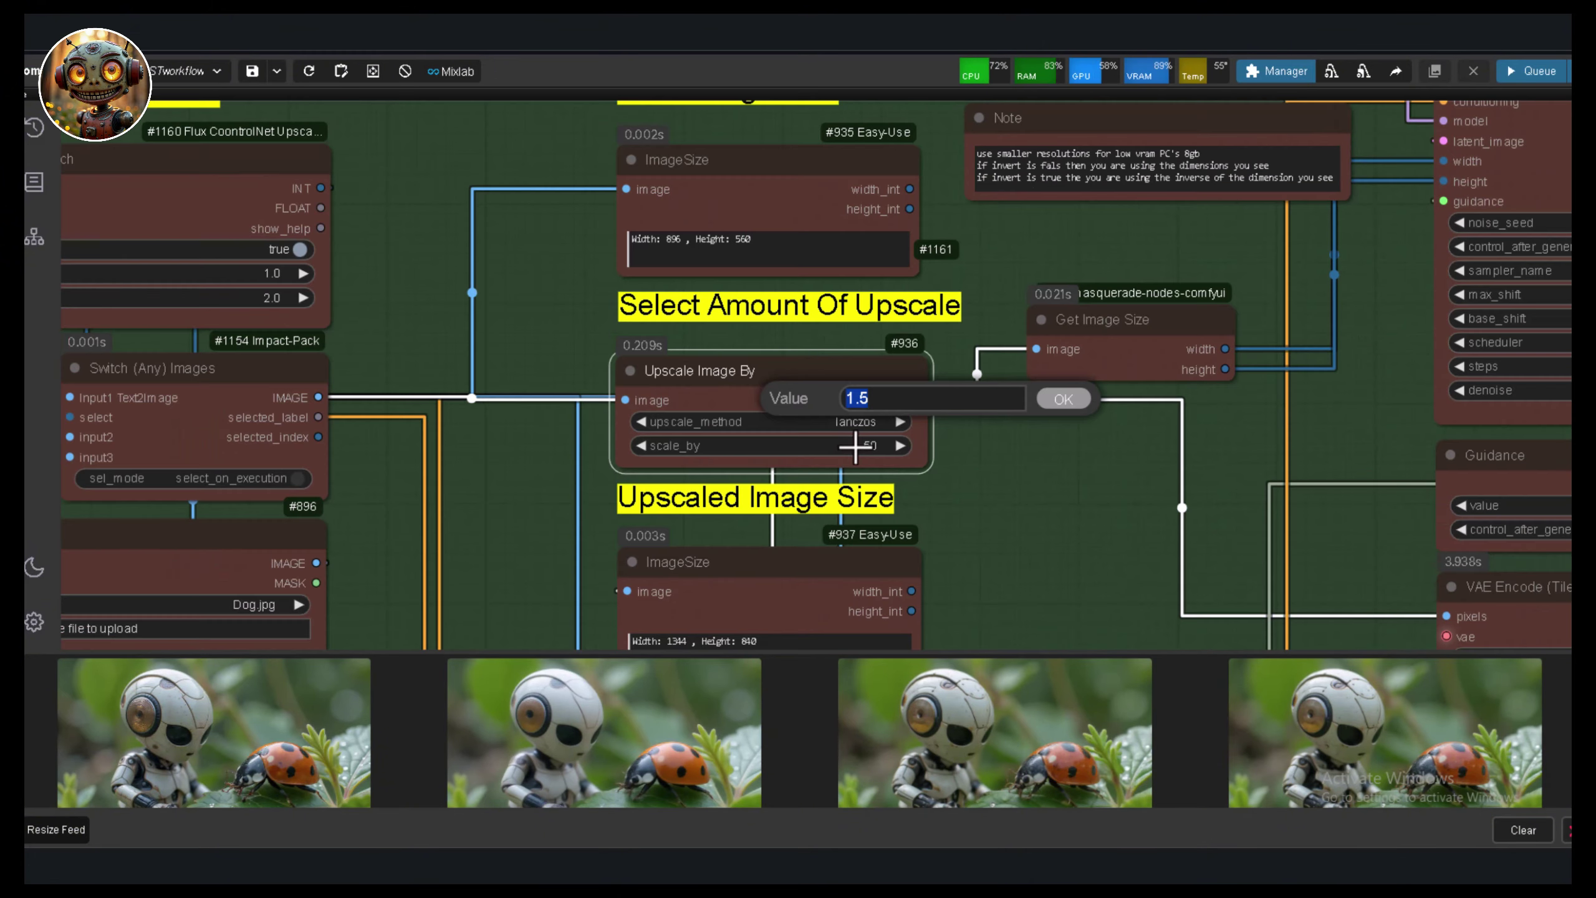
{"action": "key", "text": "Return"}
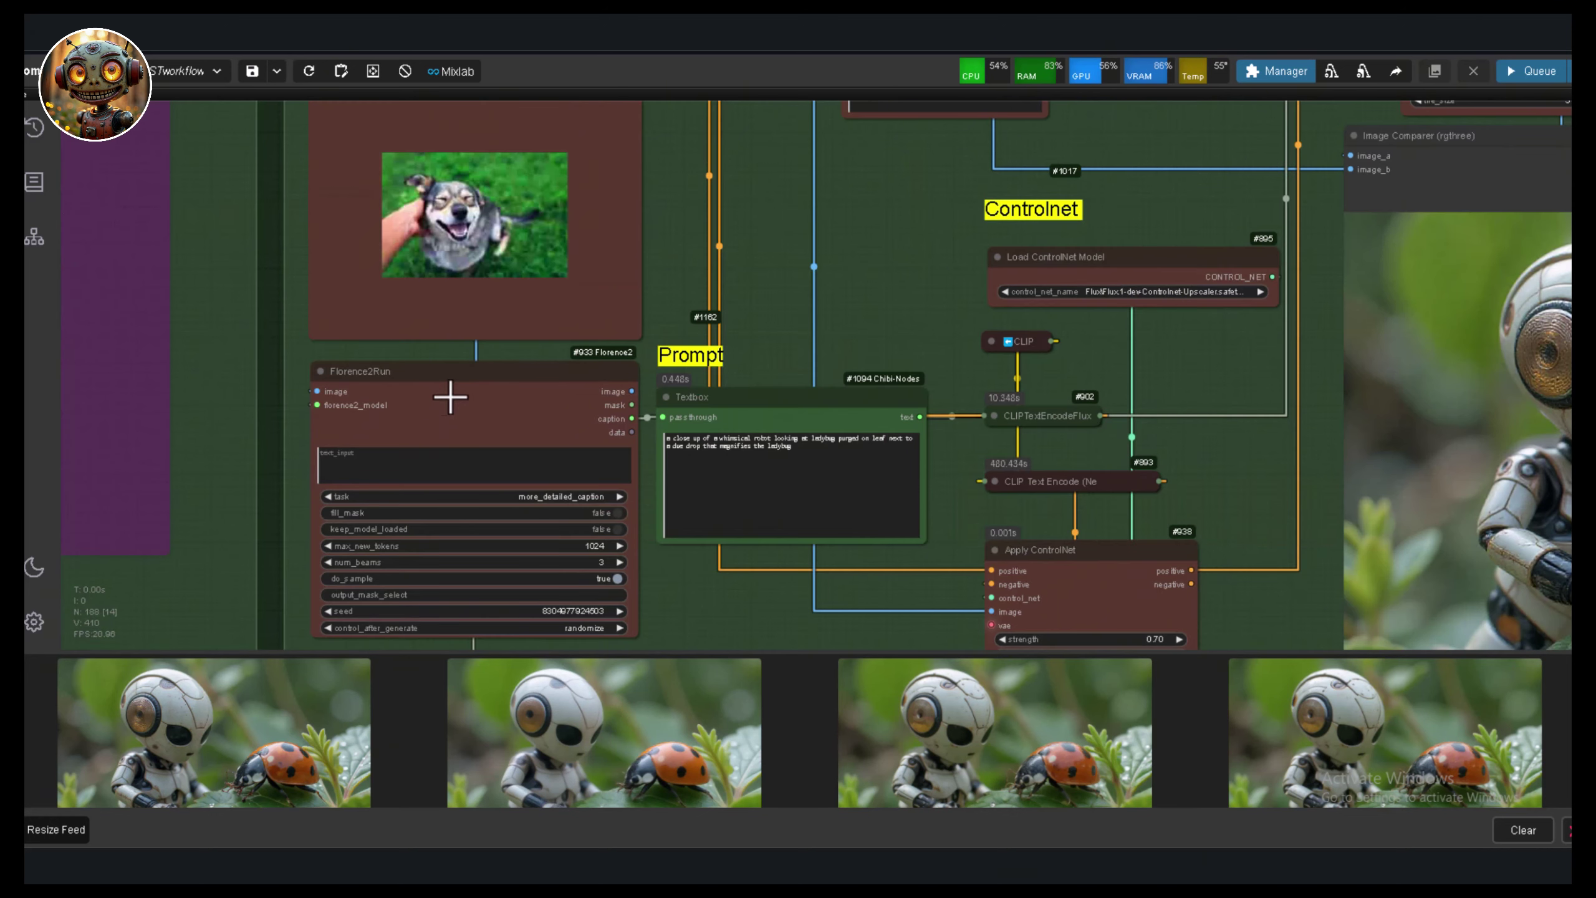
Bypass the Florence2Run node and check the manual dog description in the prompt Textbox
{"action": "right_click", "coordinate": [393, 393]}
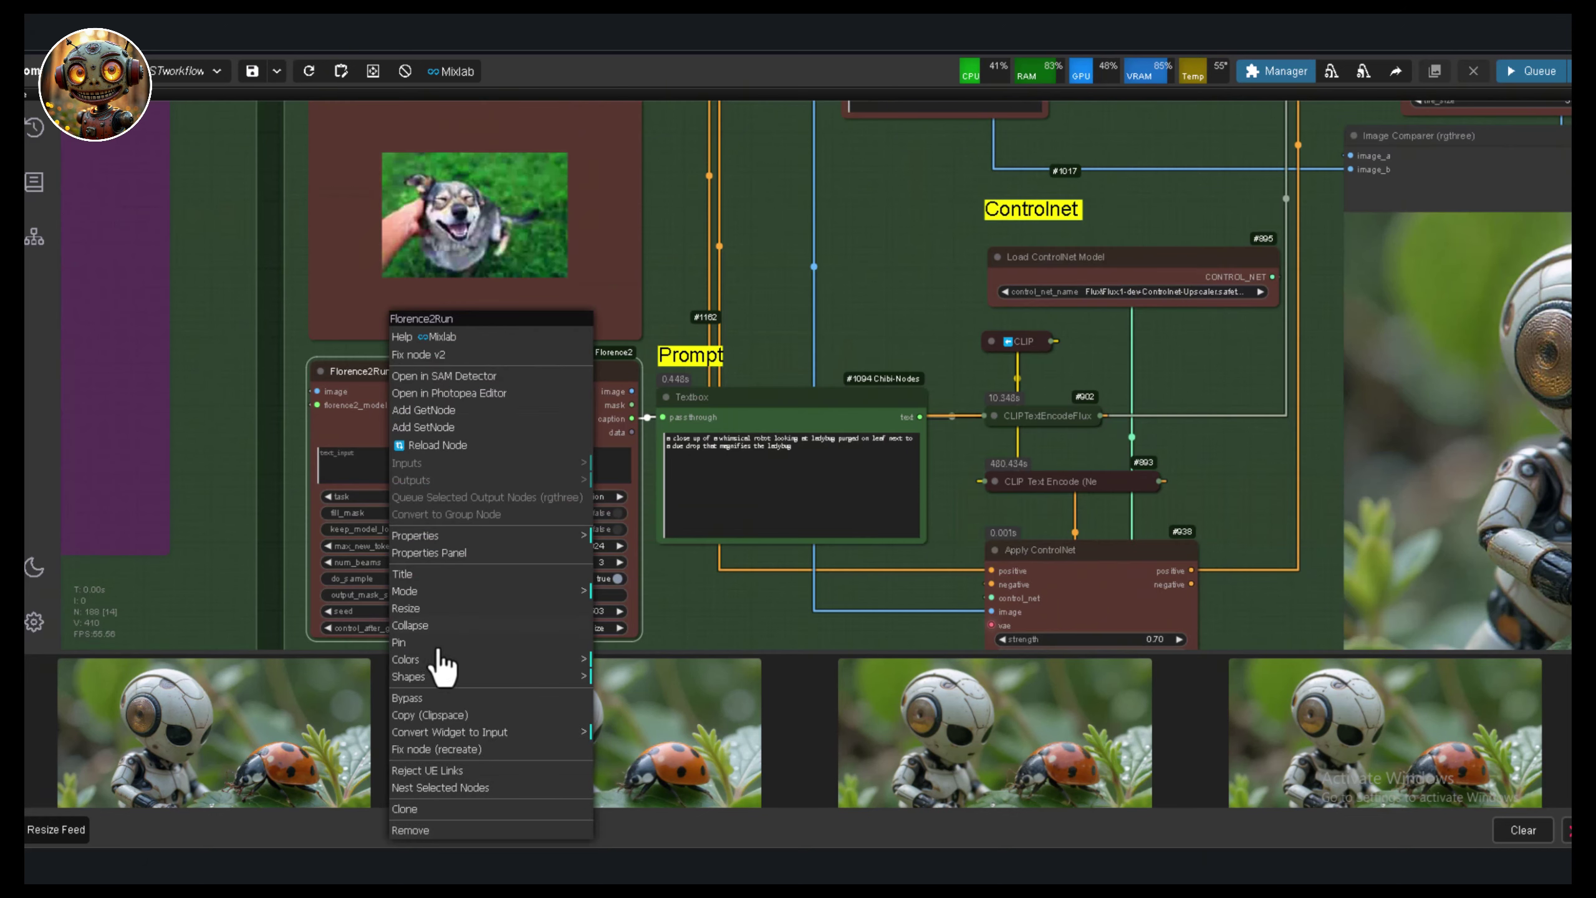
{"action": "left_click", "coordinate": [422, 702]}
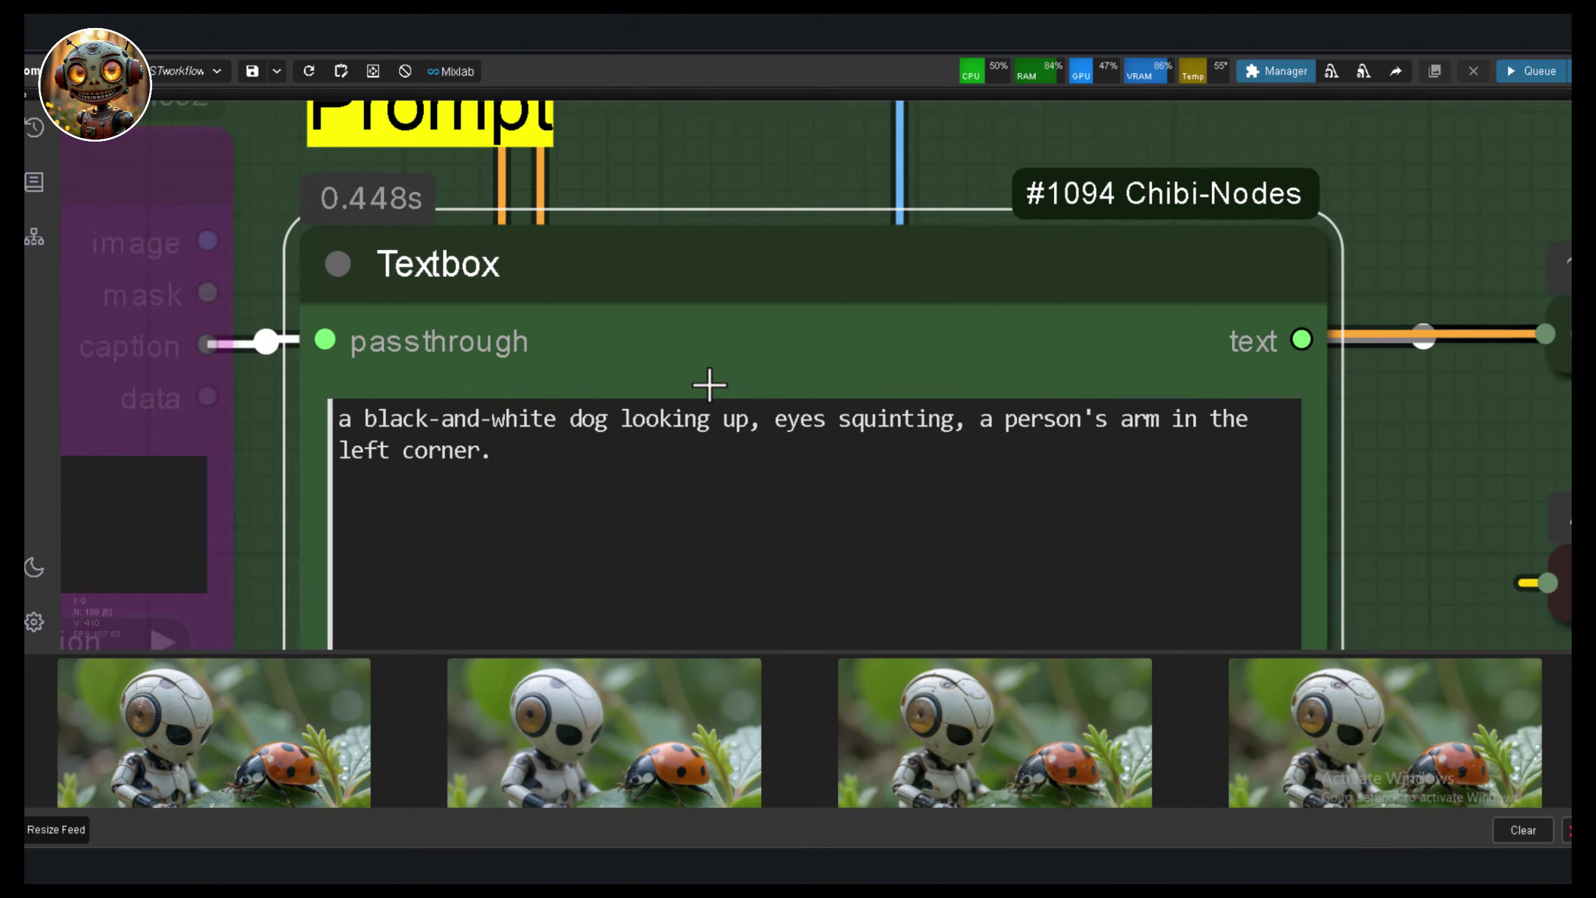
{"action": "scroll", "coordinate": [709, 381], "scroll_direction": "up", "scroll_amount": 2}
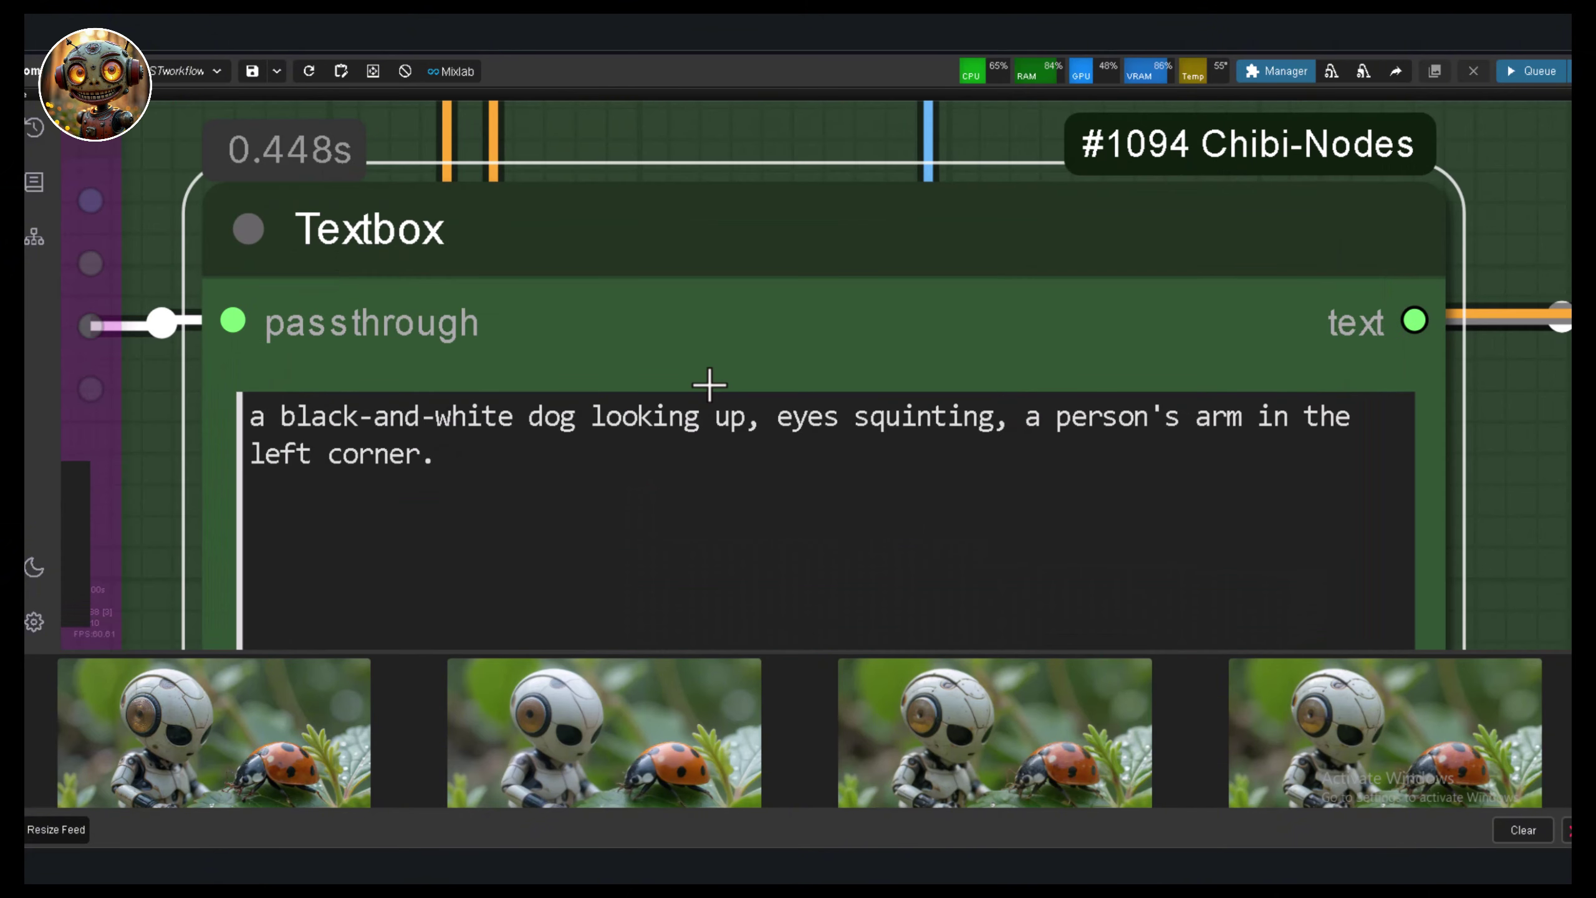
{"action": "scroll", "coordinate": [617, 353], "scroll_direction": "up", "scroll_amount": 3}
{"action": "scroll", "coordinate": [613, 354], "scroll_direction": "down", "scroll_amount": 6}
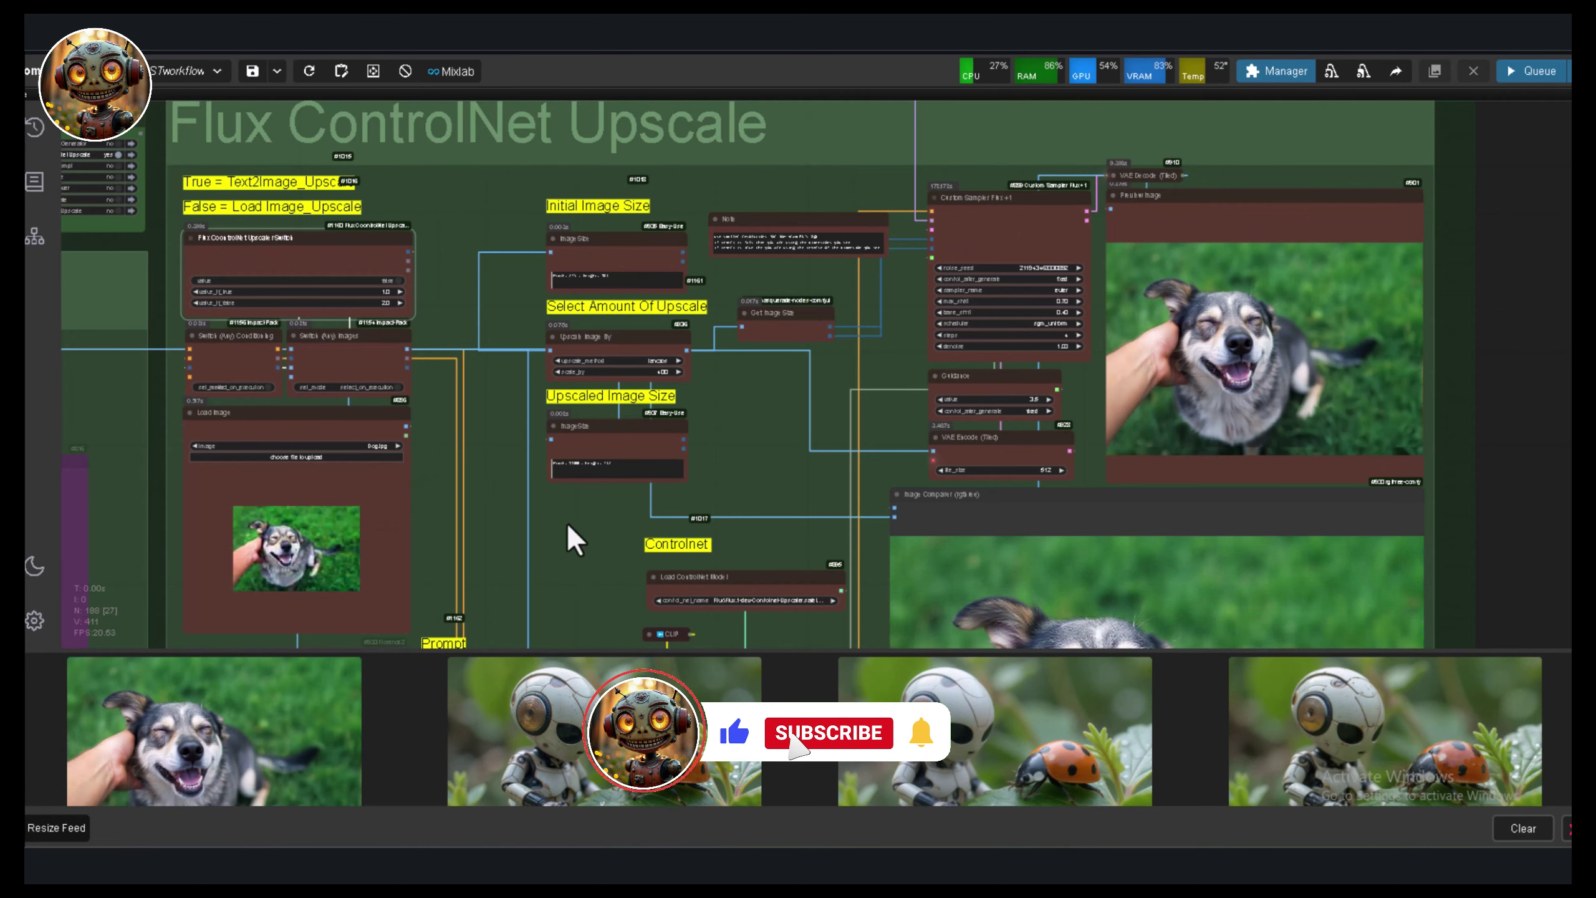
View the upscaled dog image enlarged and compare it with the pixelated original in the Image Comparer
{"action": "left_click", "coordinate": [262, 724]}
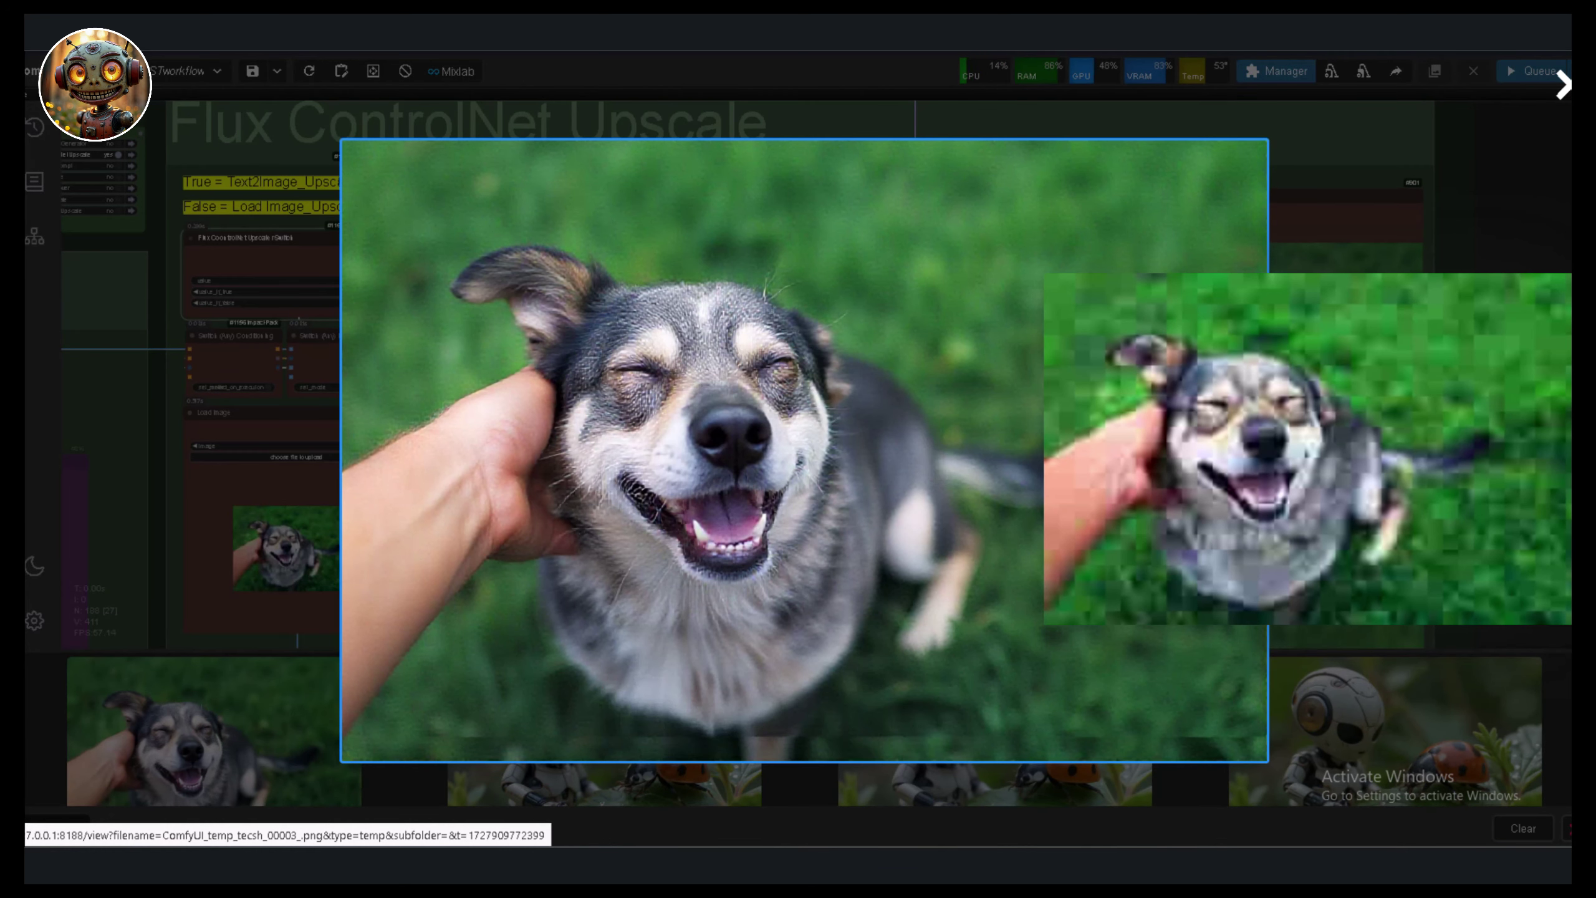
{"action": "left_click", "coordinate": [1447, 184]}
{"action": "scroll", "coordinate": [1247, 239], "scroll_direction": "up", "scroll_amount": 5}
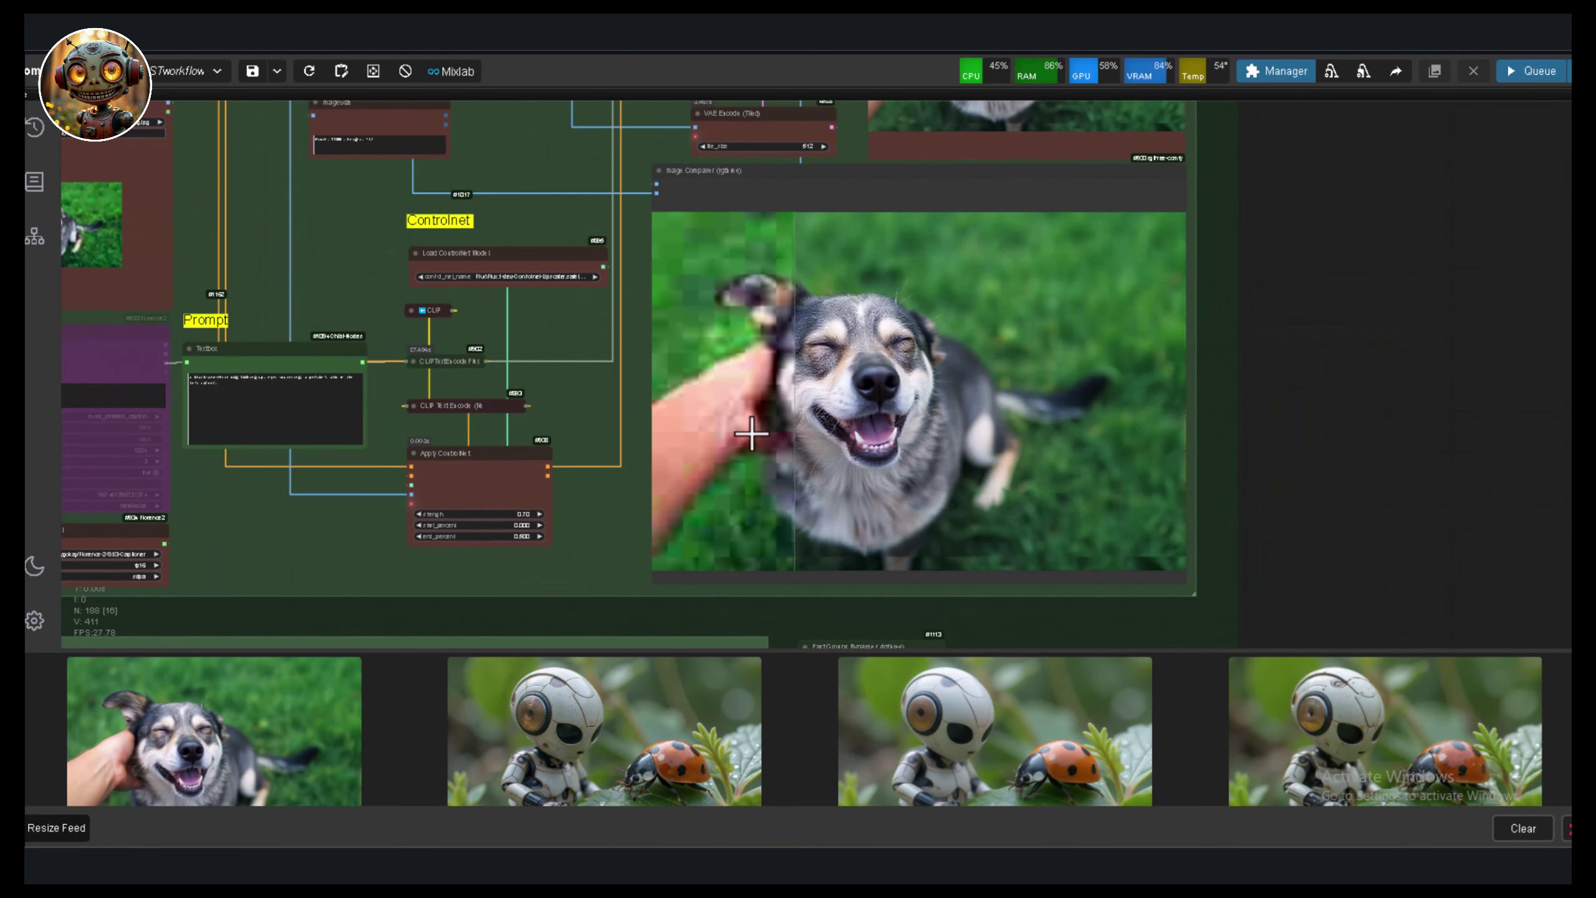
{"action": "scroll", "coordinate": [723, 441], "scroll_direction": "up", "scroll_amount": 1}
{"action": "scroll", "coordinate": [834, 437], "scroll_direction": "up", "scroll_amount": 5}
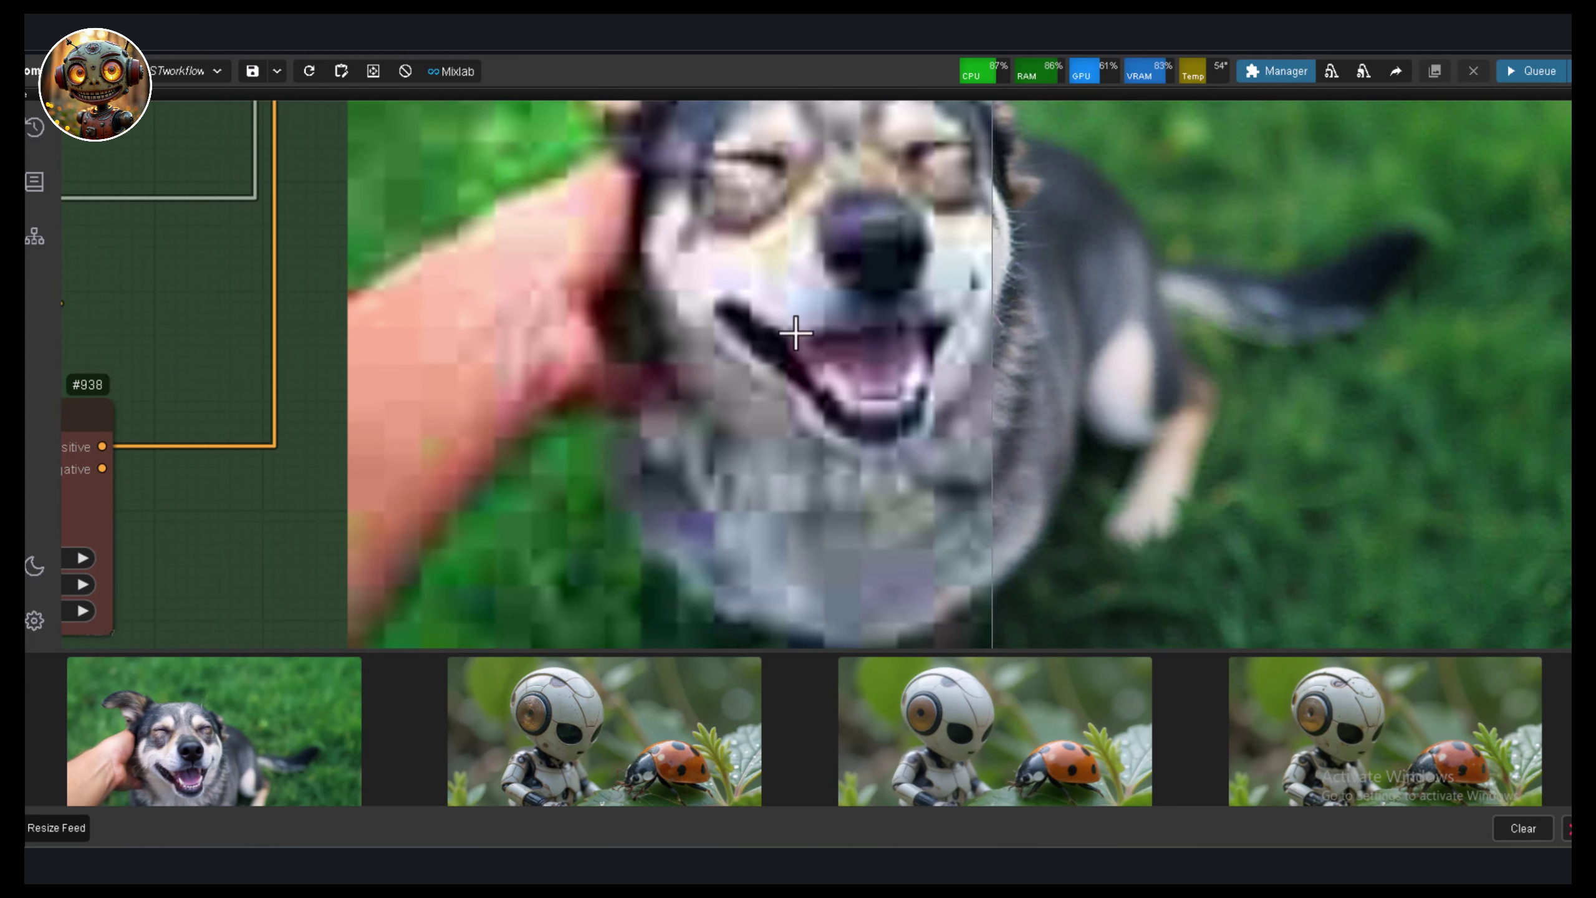
{"action": "scroll", "coordinate": [414, 327], "scroll_direction": "down", "scroll_amount": 3}
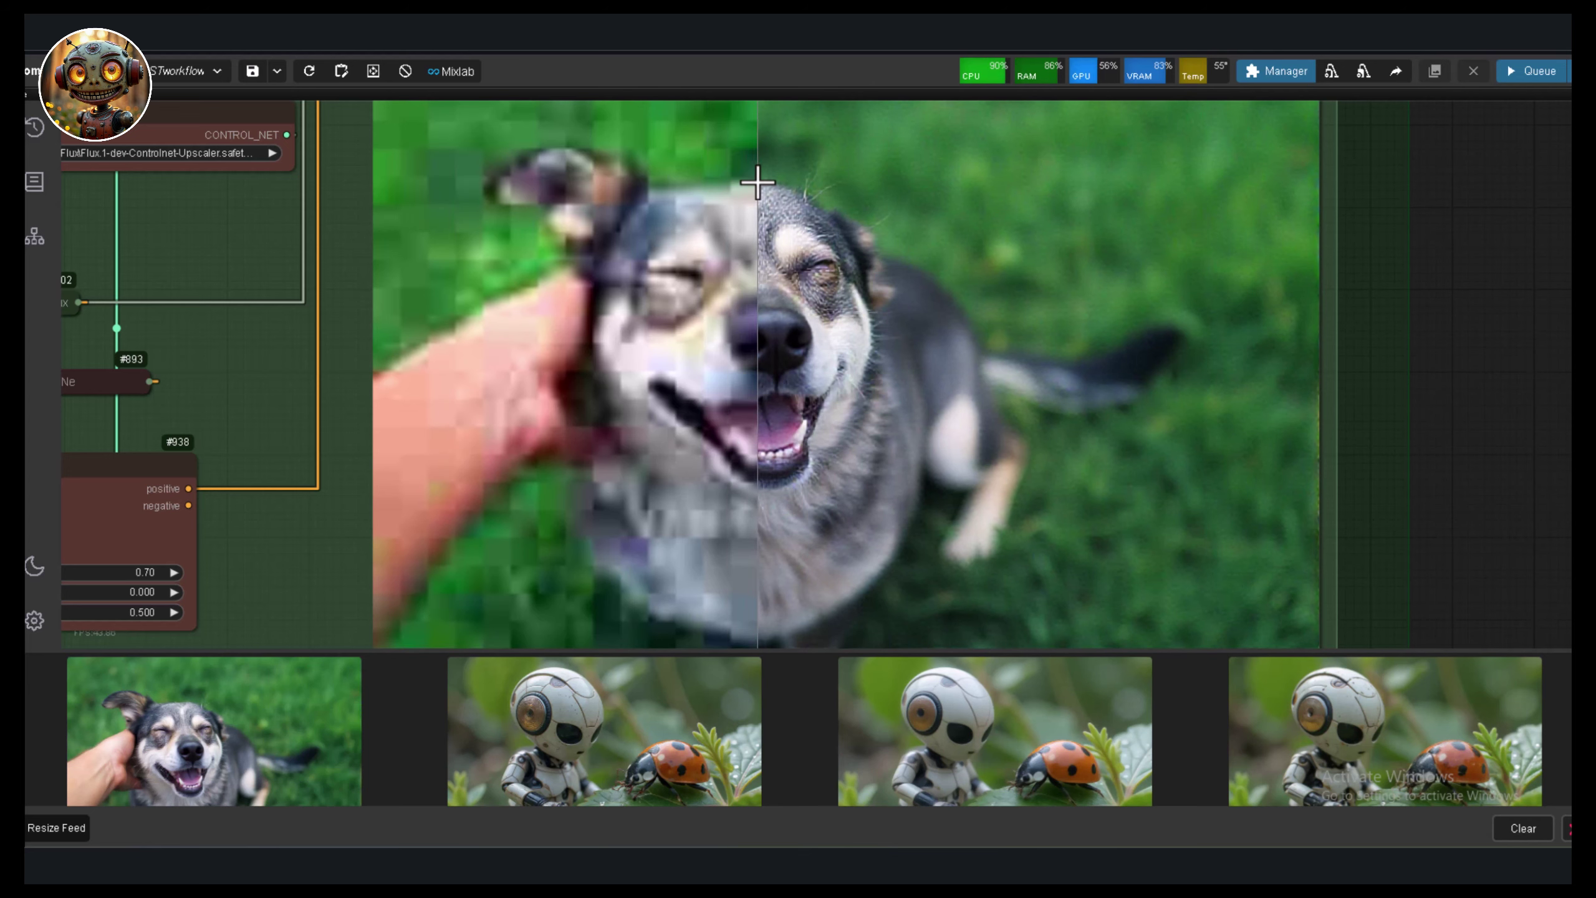
{"action": "scroll", "coordinate": [757, 182], "scroll_direction": "down", "scroll_amount": 3}
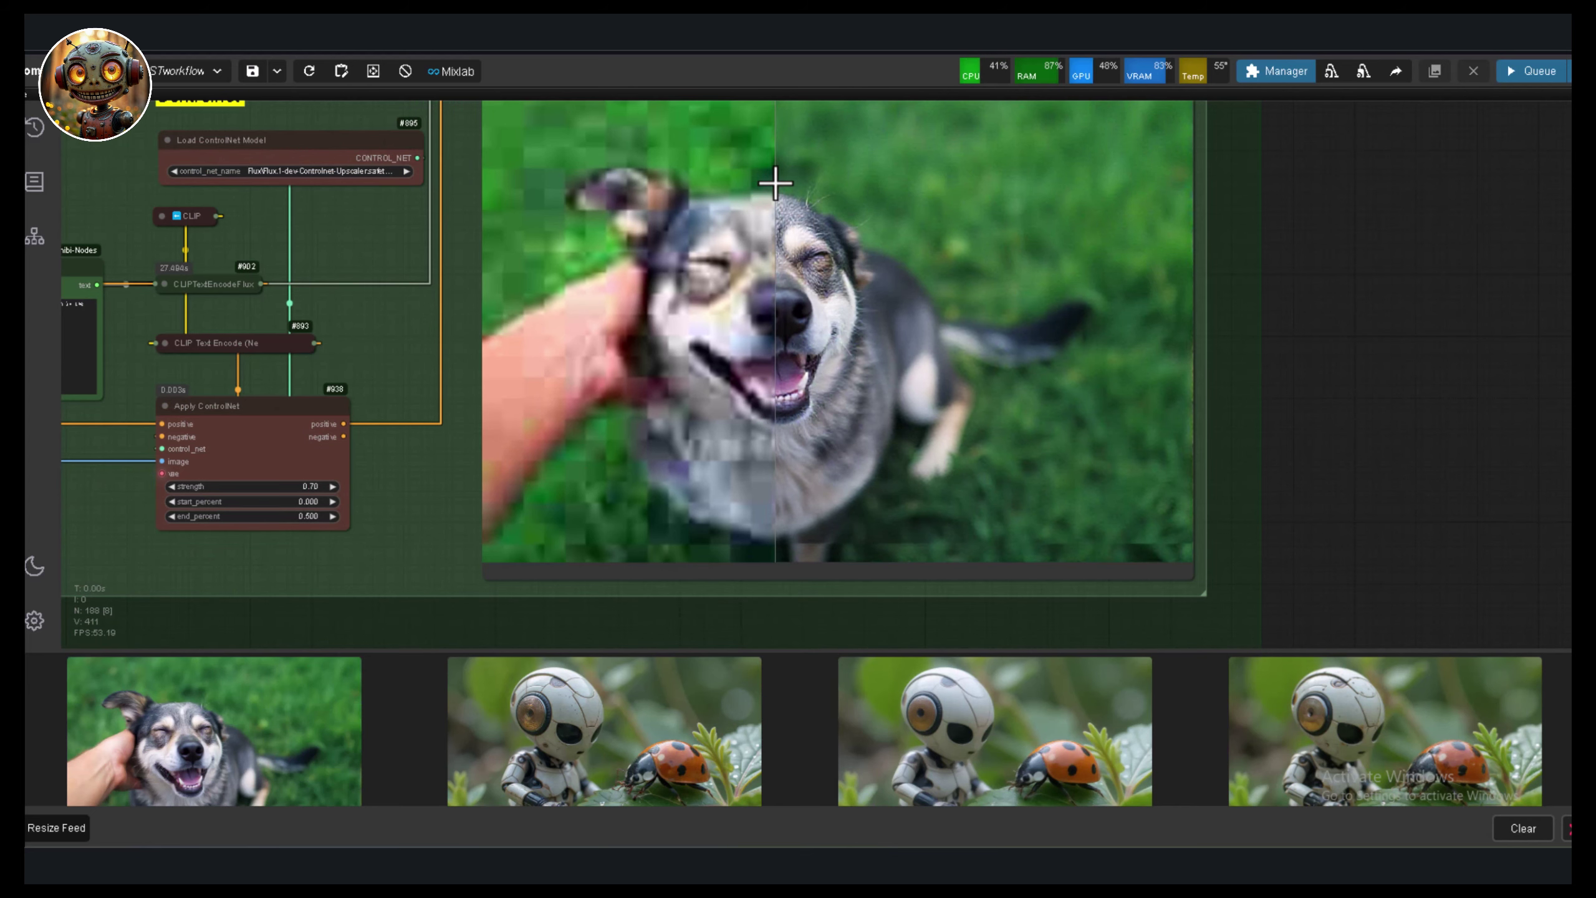
Jump to the purple Fast Groups Bypasser and enable the Flux ControlNet group
{"action": "key", "text": "1"}
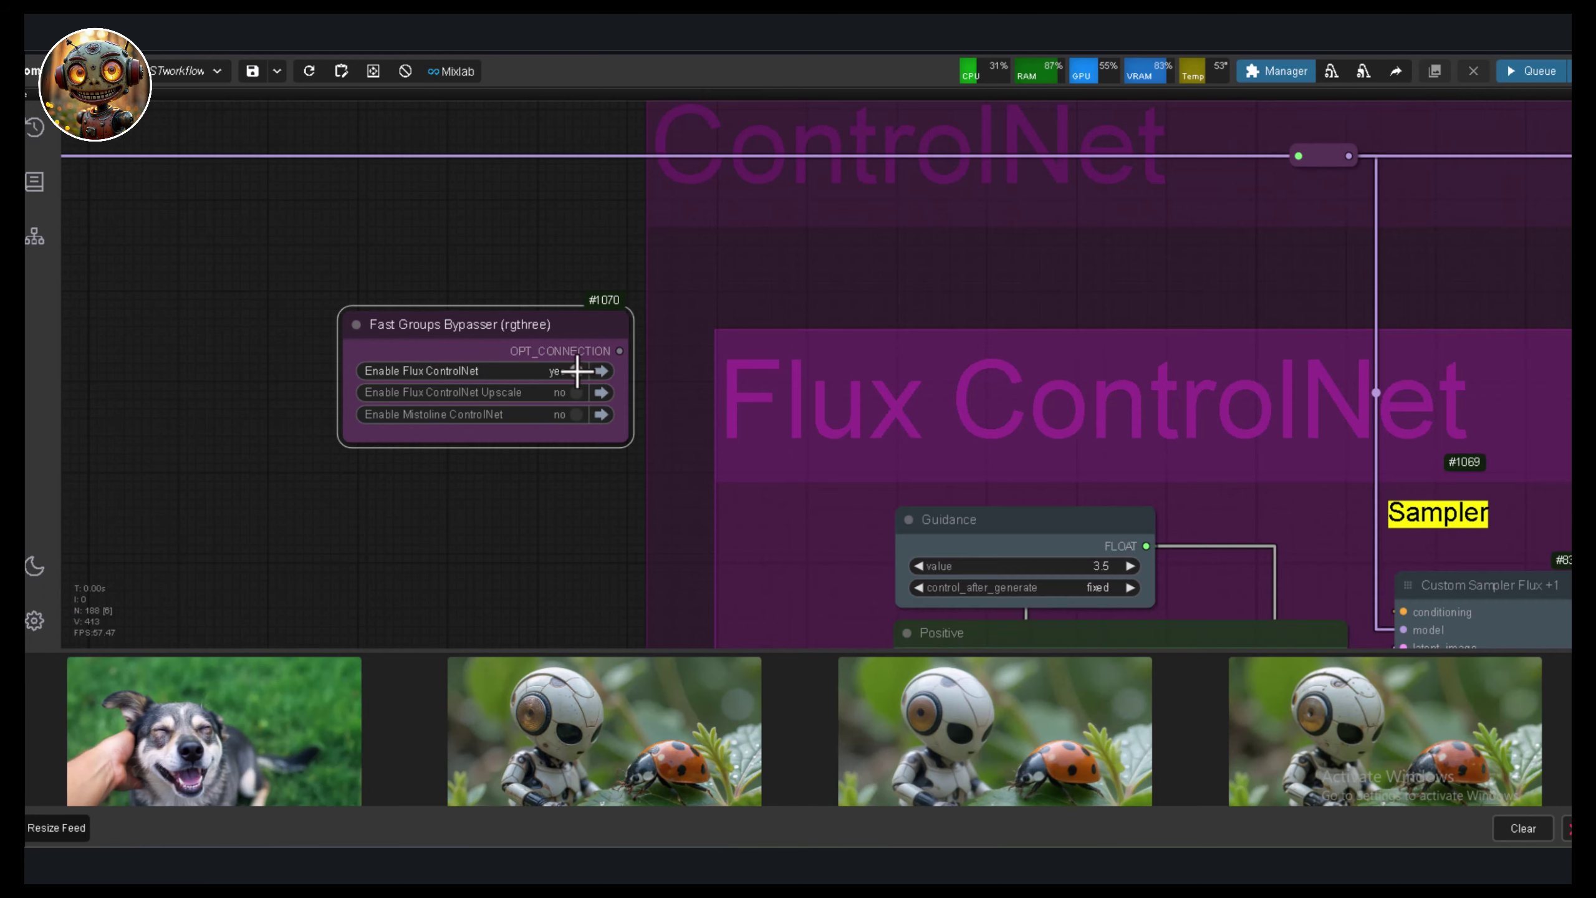
{"action": "scroll", "coordinate": [383, 409], "scroll_direction": "down", "scroll_amount": 4}
{"action": "scroll", "coordinate": [317, 535], "scroll_direction": "down", "scroll_amount": 5}
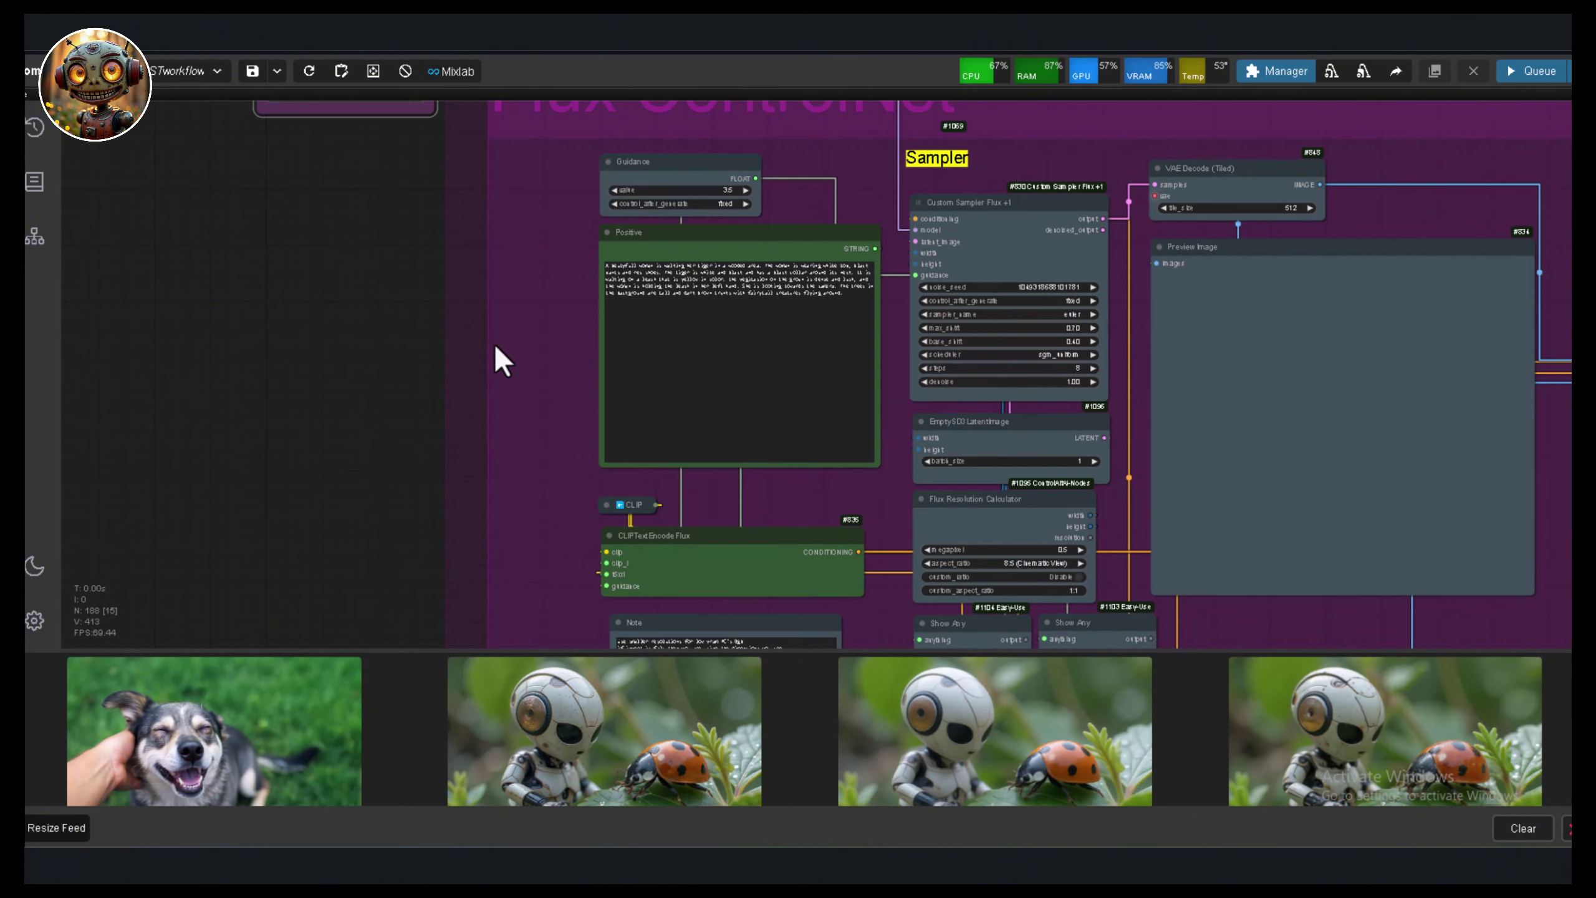
Set the height to 768 in the Flux ControlNet group's Resize Image node
{"action": "key", "text": "2"}
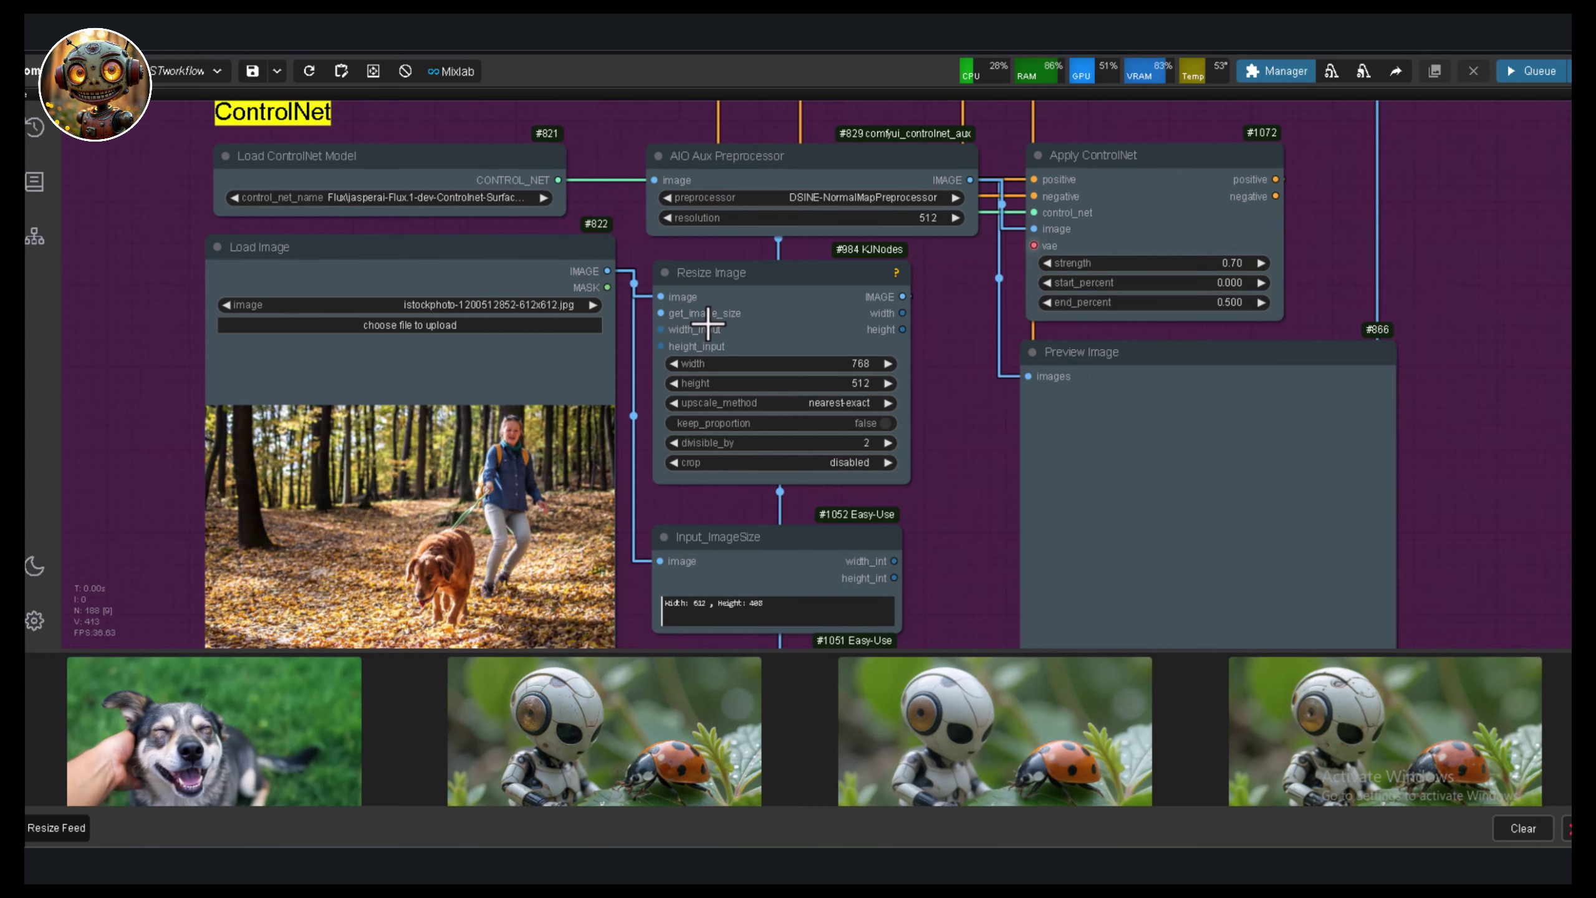
{"action": "left_click_drag", "start_coordinate": [692, 413], "coordinate": [683, 581]}
{"action": "scroll", "coordinate": [684, 582], "scroll_direction": "up", "scroll_amount": 3}
{"action": "scroll", "coordinate": [584, 540], "scroll_direction": "up", "scroll_amount": 6}
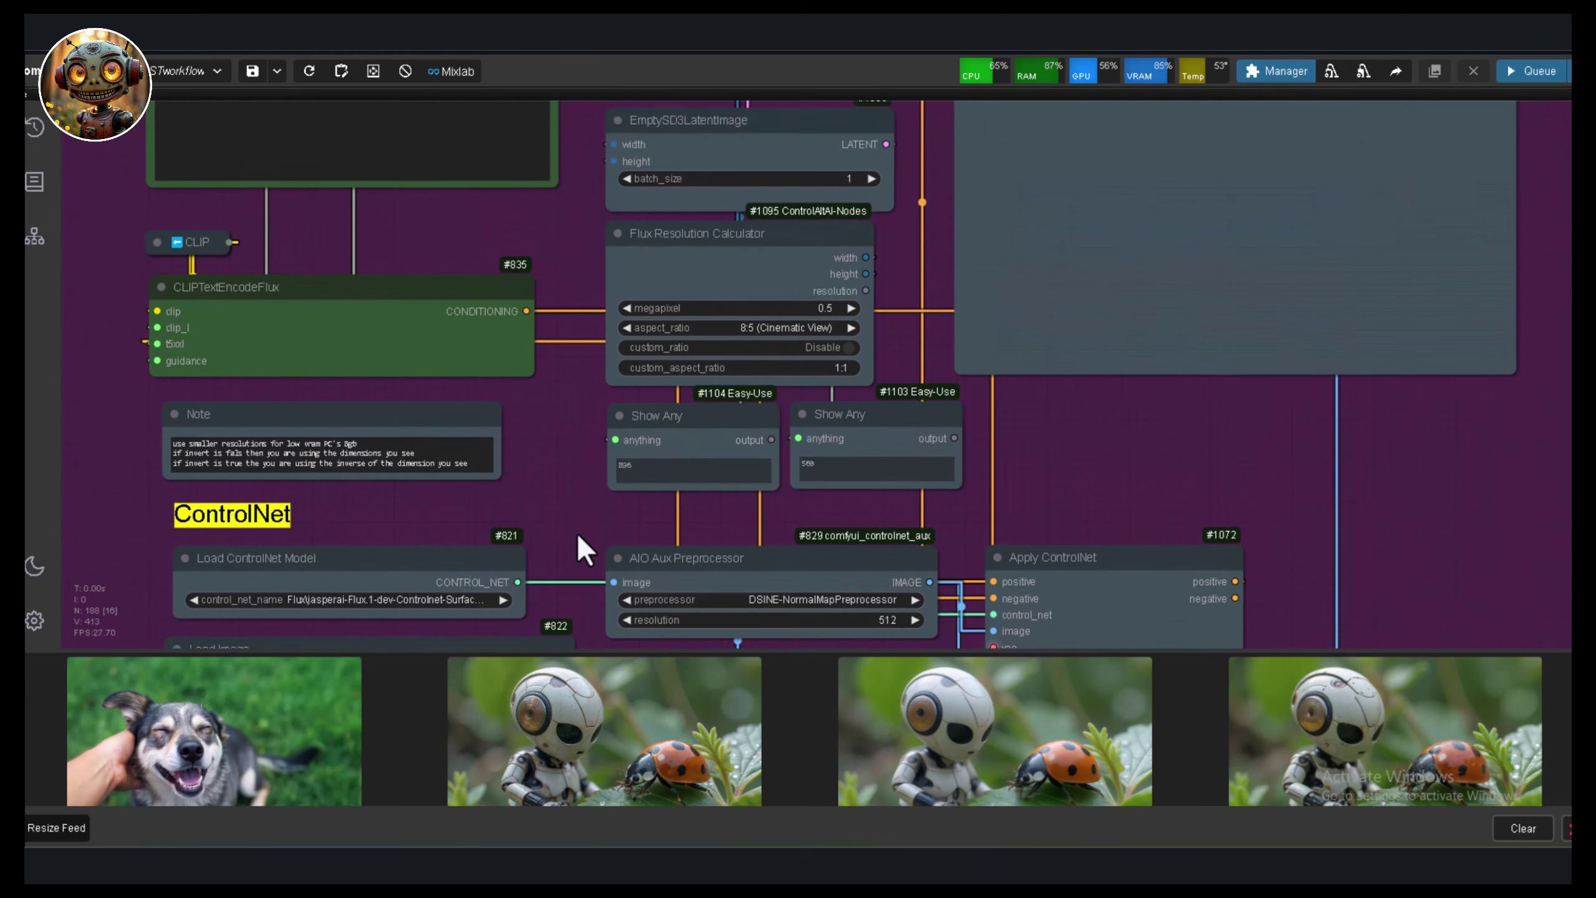
{"action": "scroll", "coordinate": [588, 331], "scroll_direction": "up", "scroll_amount": 4}
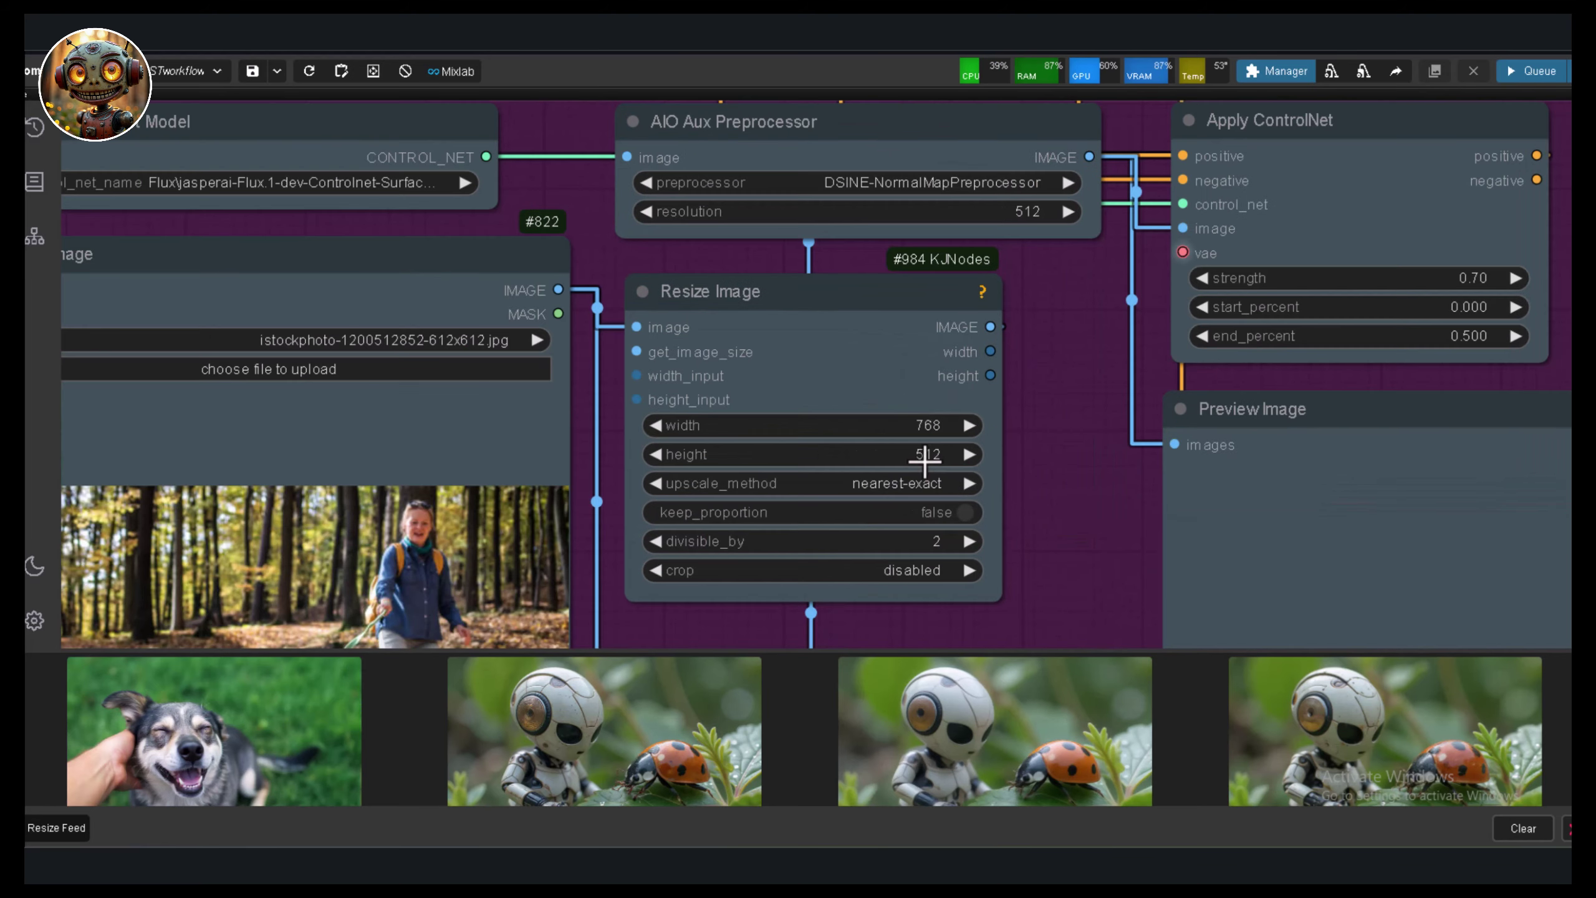
{"action": "left_click", "coordinate": [925, 454]}
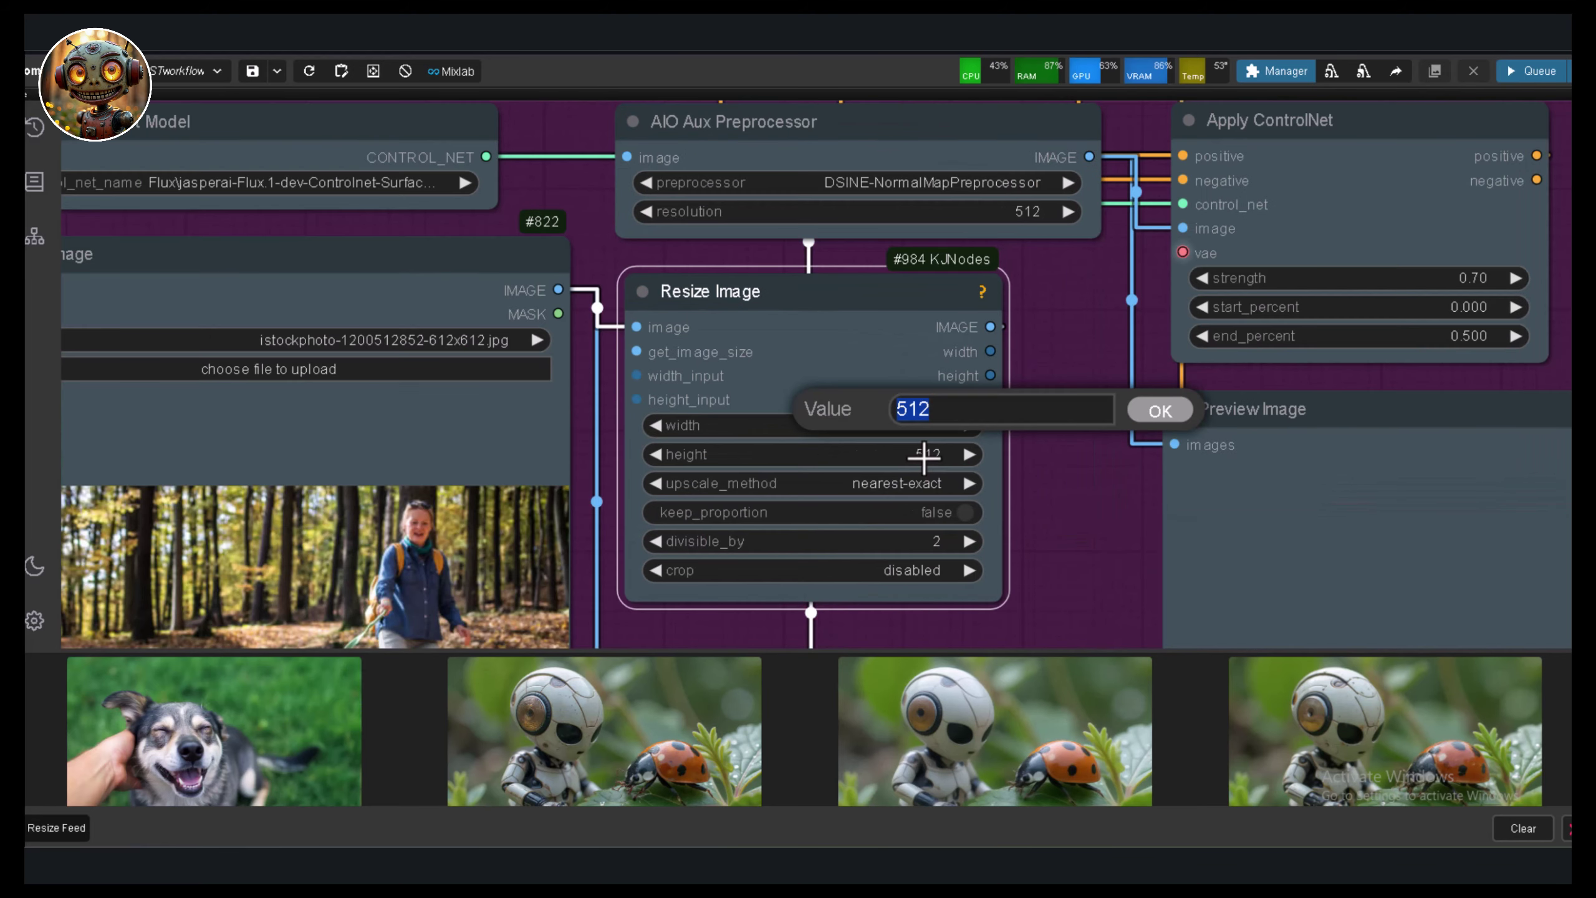
{"action": "type", "text": "768"}
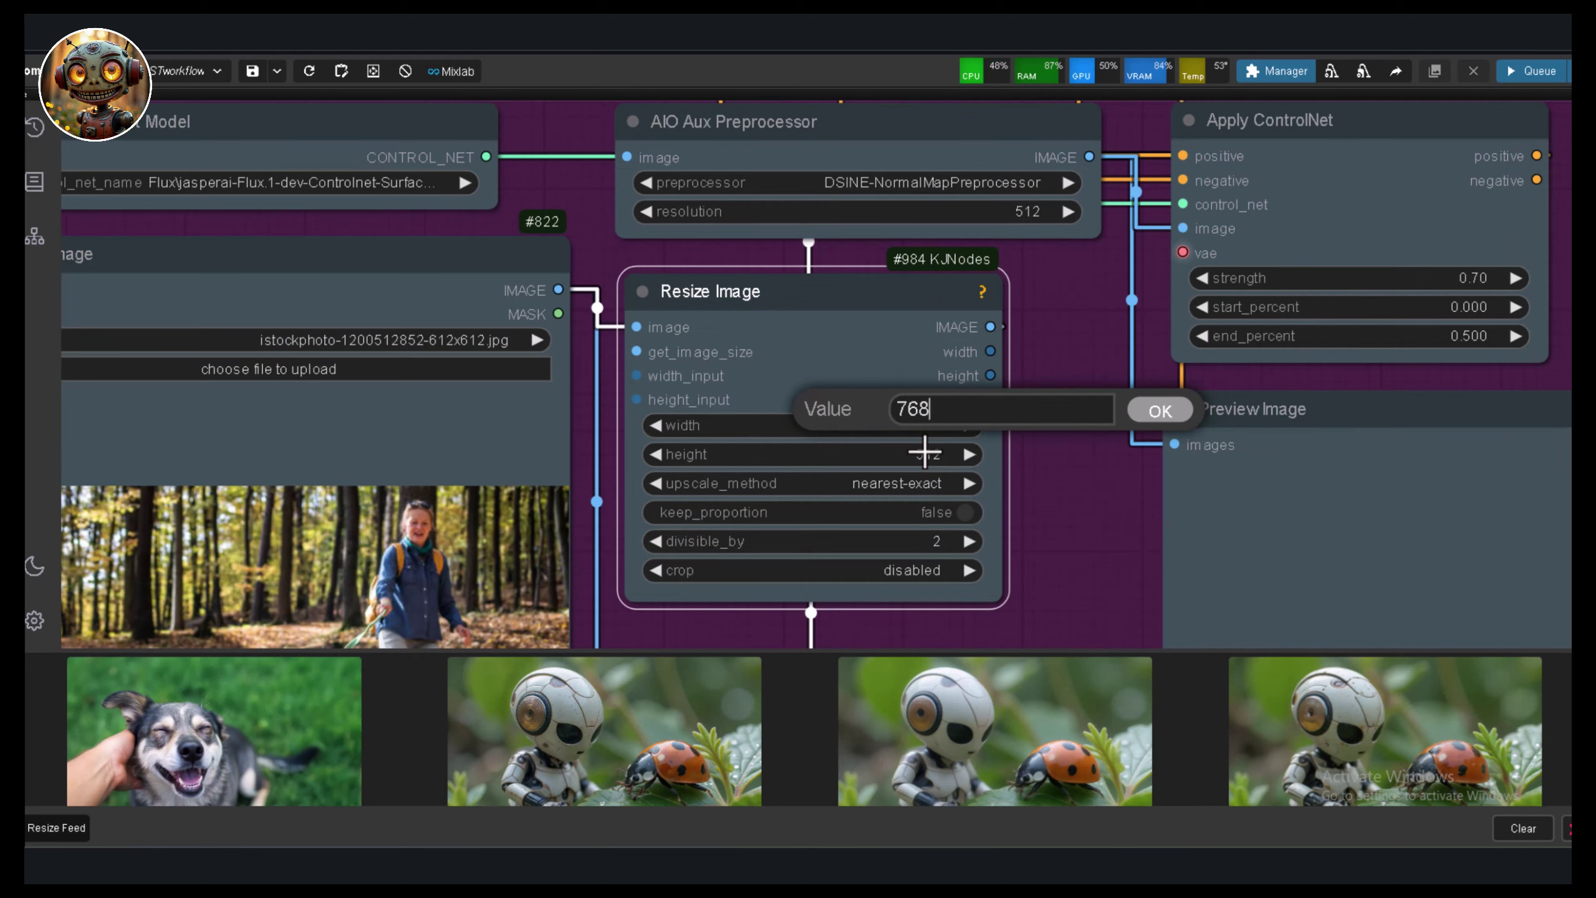
{"action": "key", "text": "Return"}
{"action": "scroll", "coordinate": [924, 451], "scroll_direction": "down", "scroll_amount": 5}
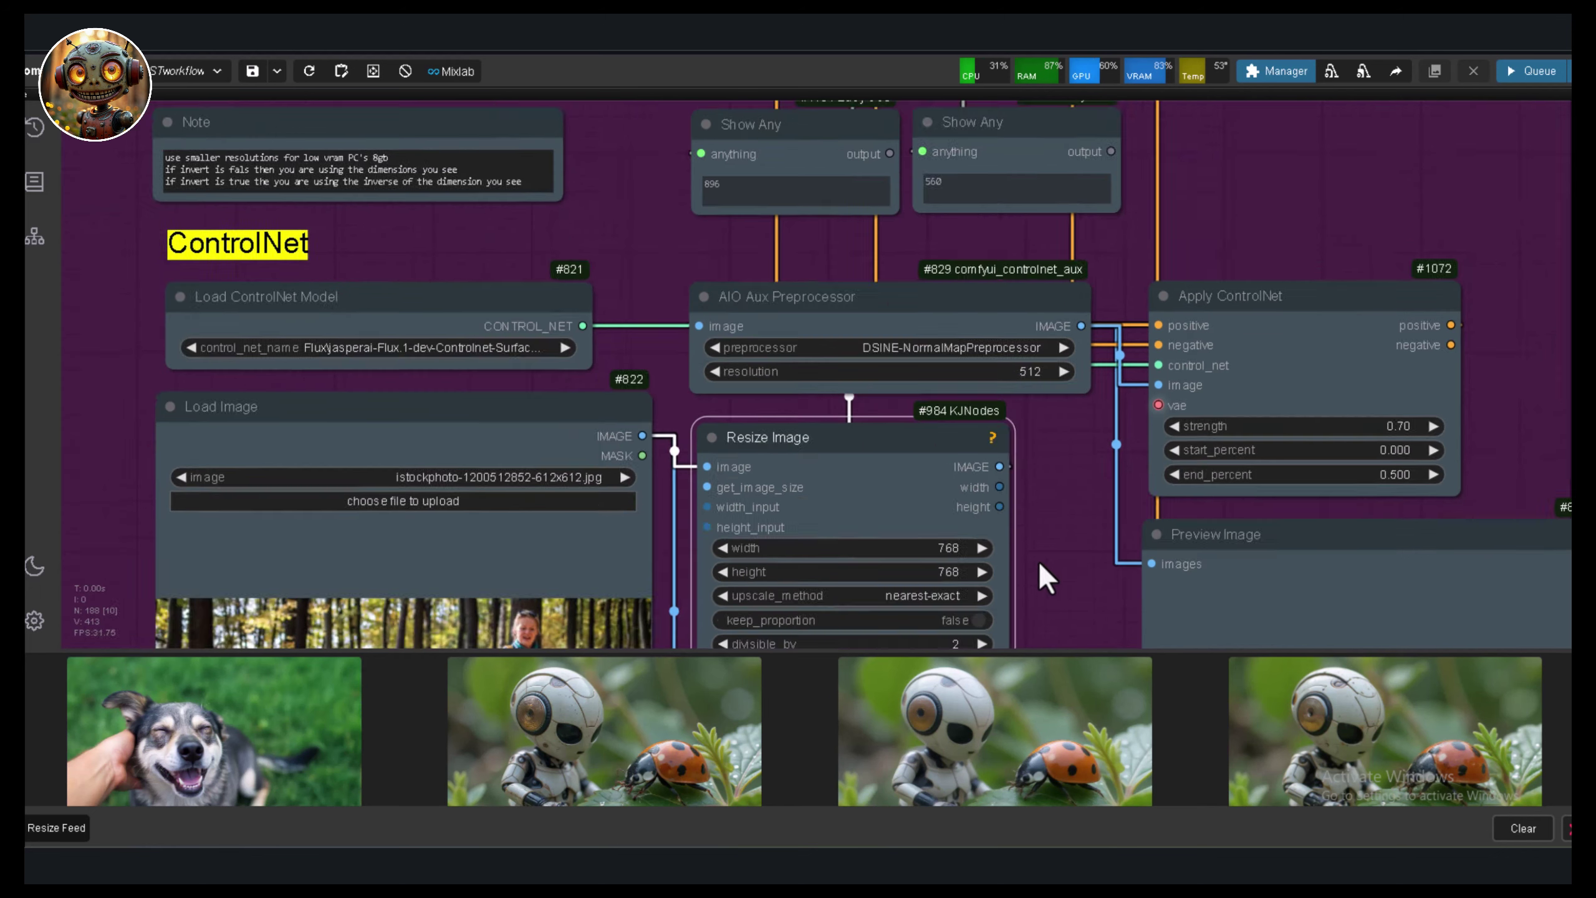
Set the aspect ratio to 1:1 (Perfect Square) in the Flux Resolution Calculator node
{"action": "left_click_drag", "start_coordinate": [645, 377], "coordinate": [611, 599]}
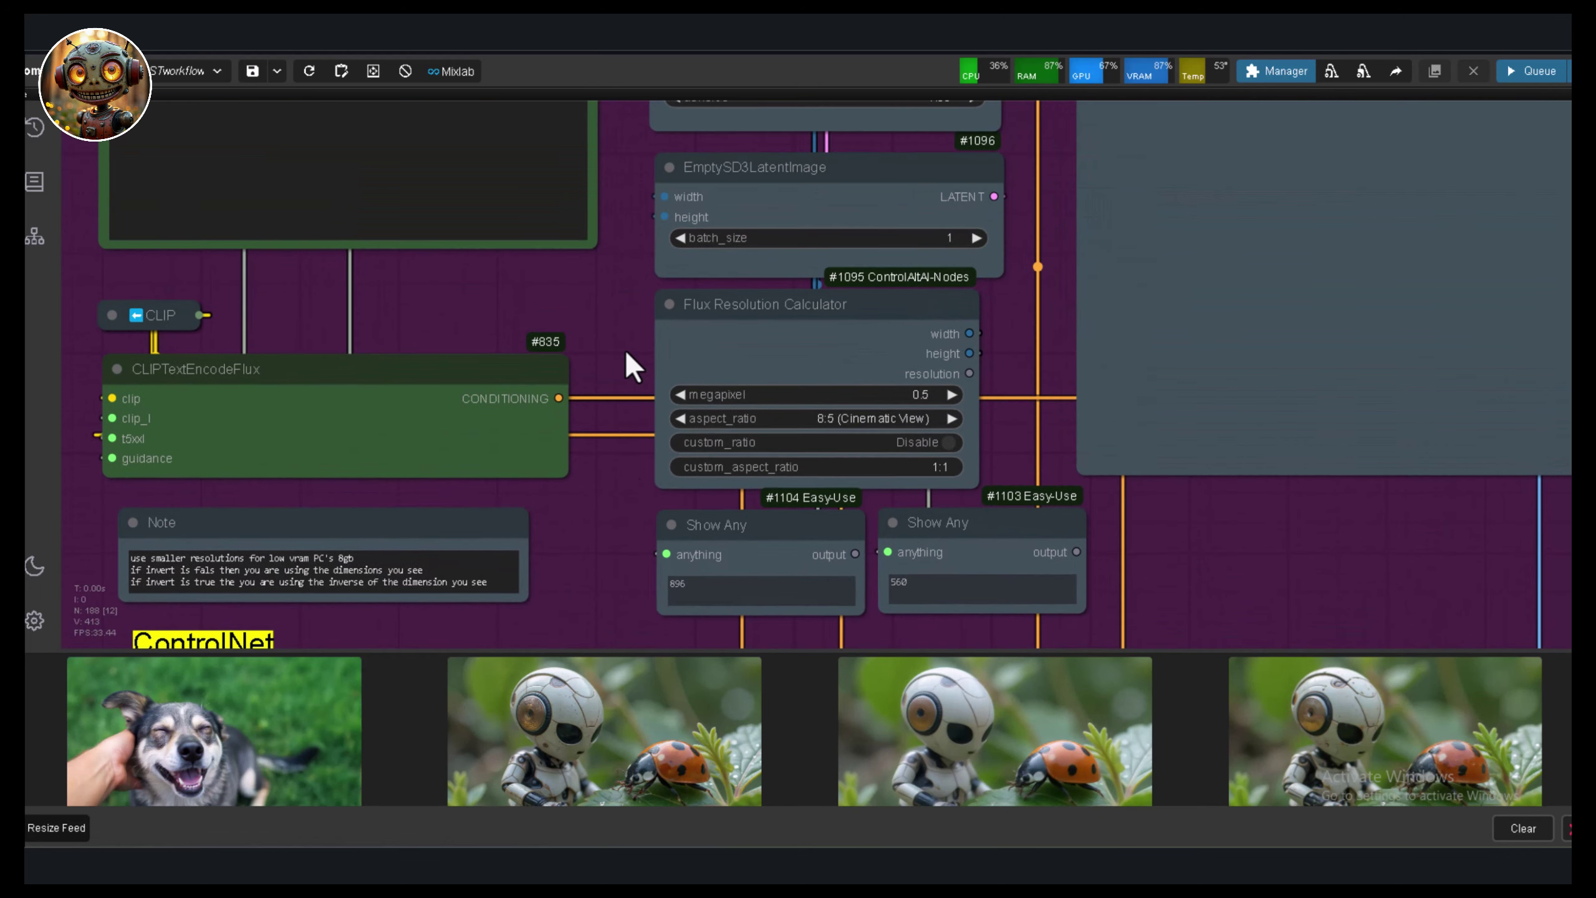
{"action": "left_click_drag", "start_coordinate": [624, 348], "coordinate": [626, 421]}
{"action": "scroll", "coordinate": [801, 497], "scroll_direction": "up", "scroll_amount": 3}
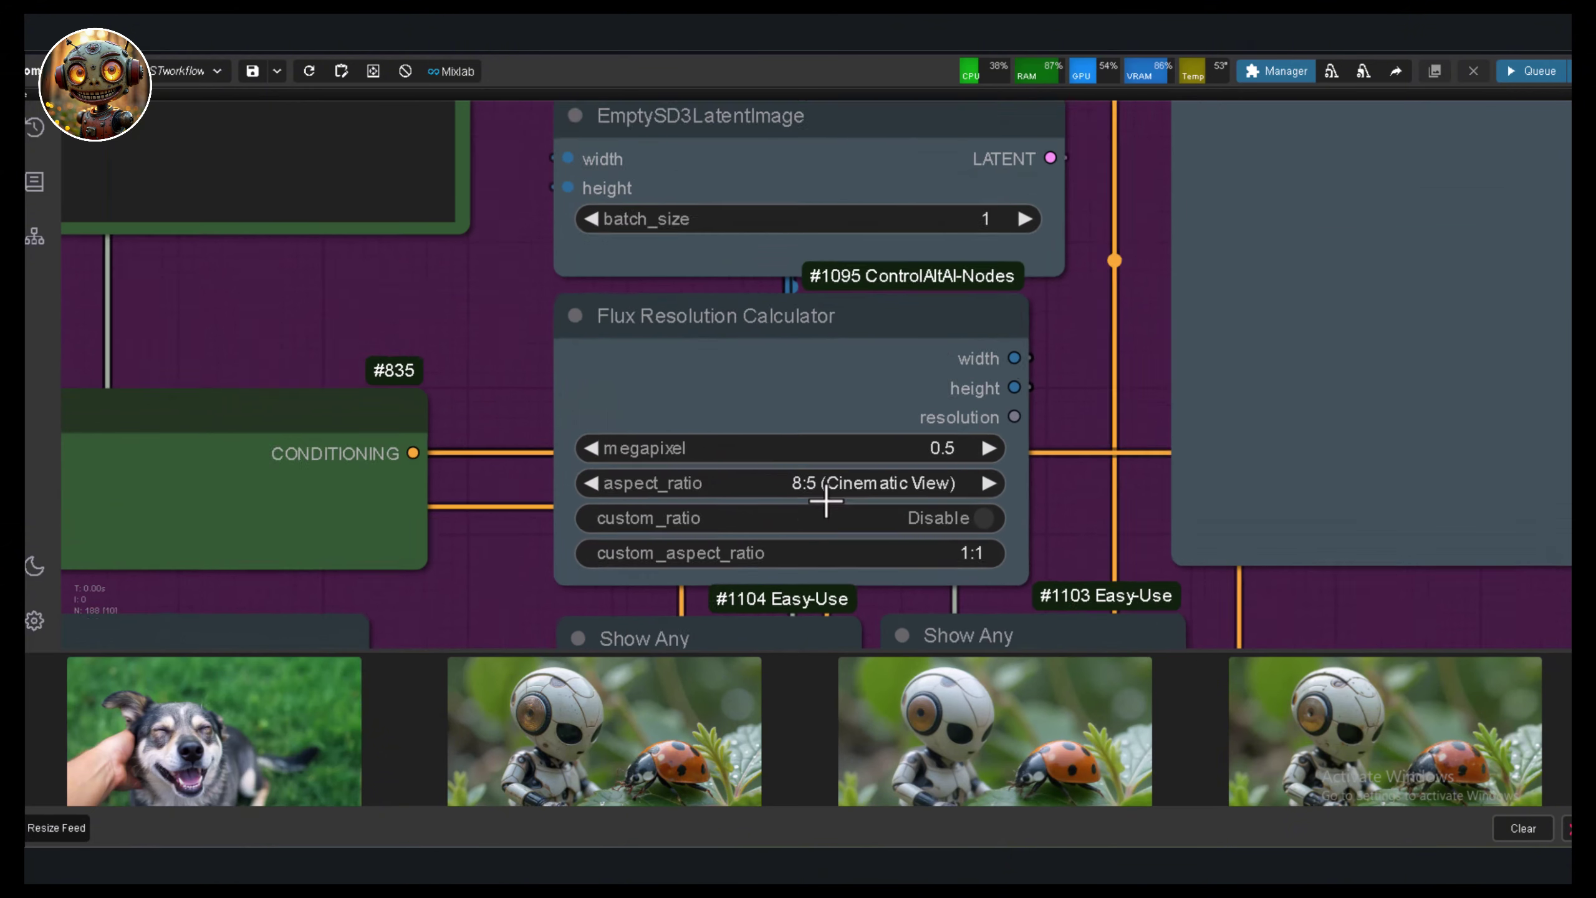
{"action": "left_click", "coordinate": [834, 478]}
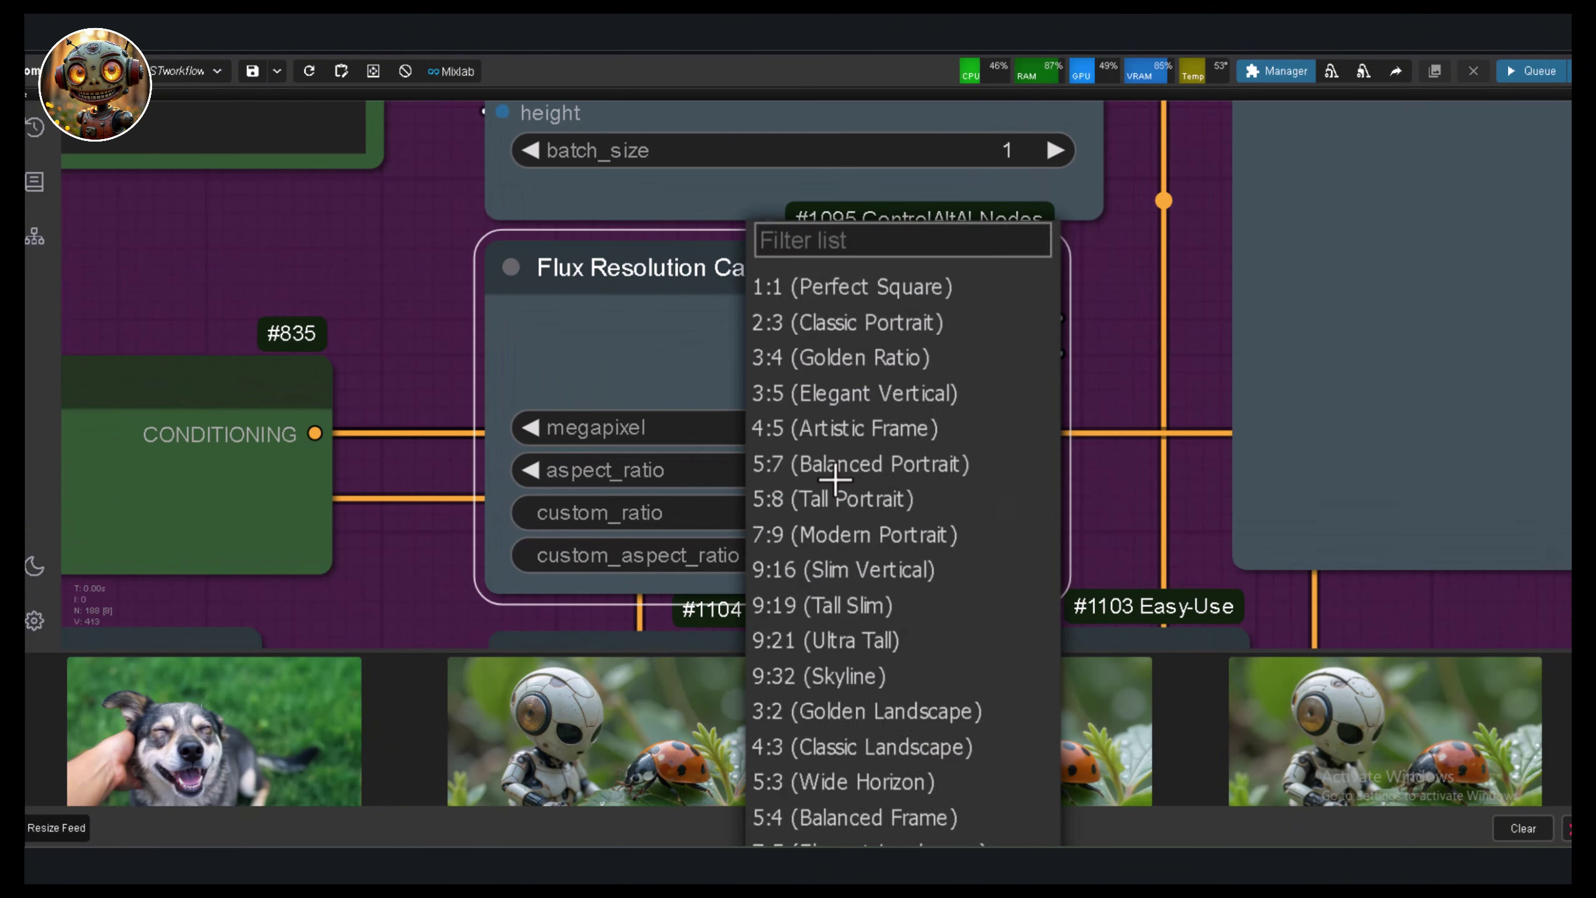
{"action": "left_click", "coordinate": [834, 295]}
Check the end_percent value in the Flux ControlNet group's Apply ControlNet node and keep it at 0.5
{"action": "scroll", "coordinate": [1094, 644], "scroll_direction": "down", "scroll_amount": 5}
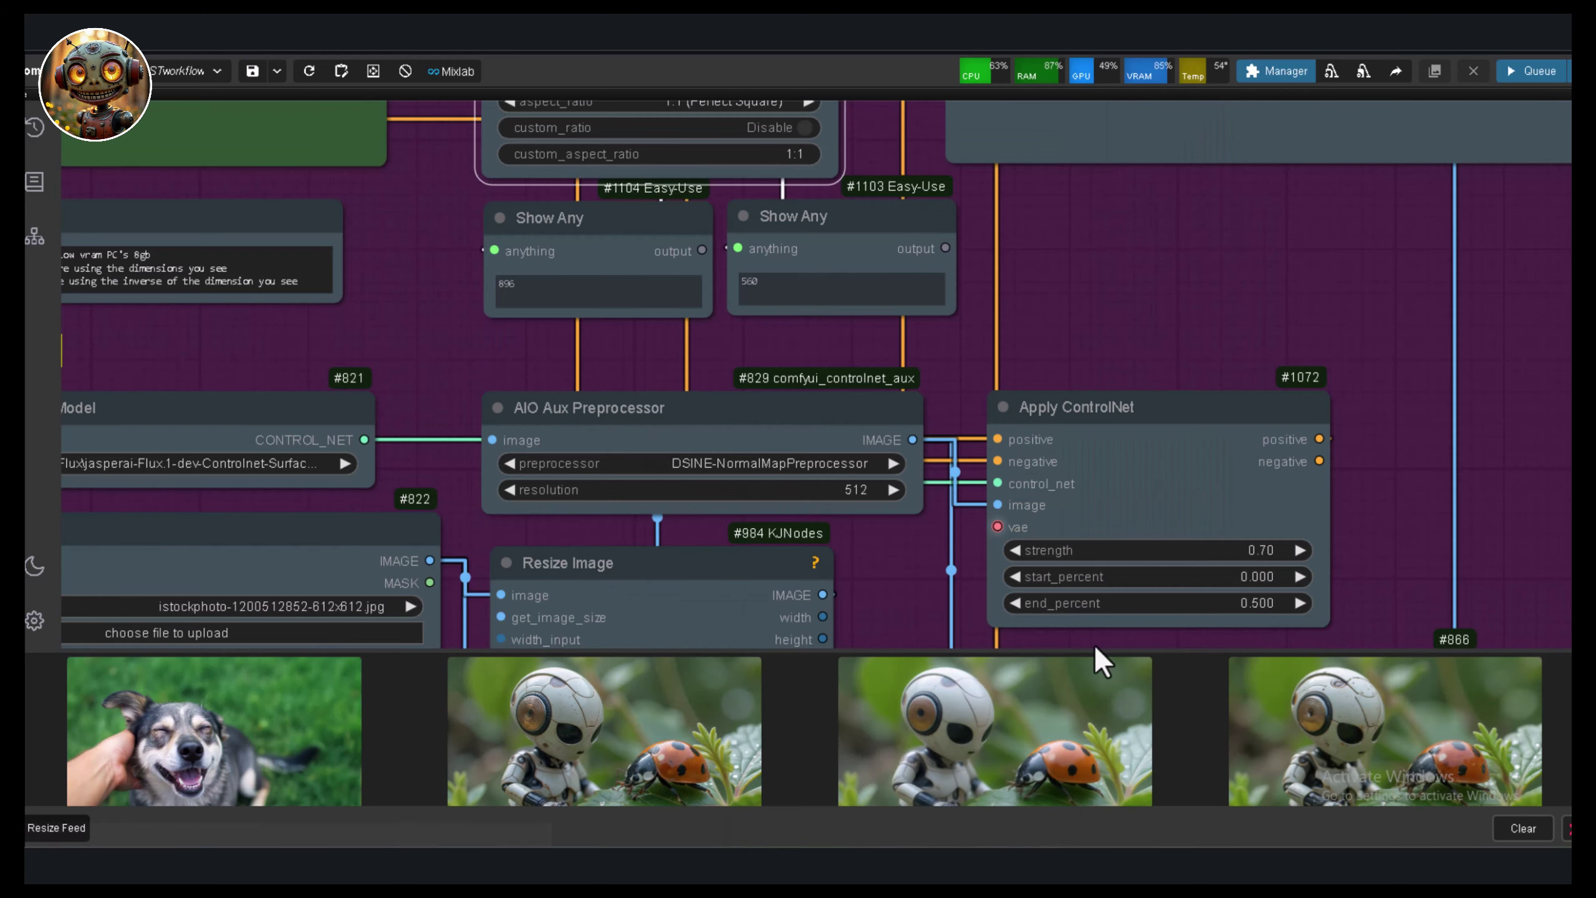
{"action": "left_click", "coordinate": [1267, 603]}
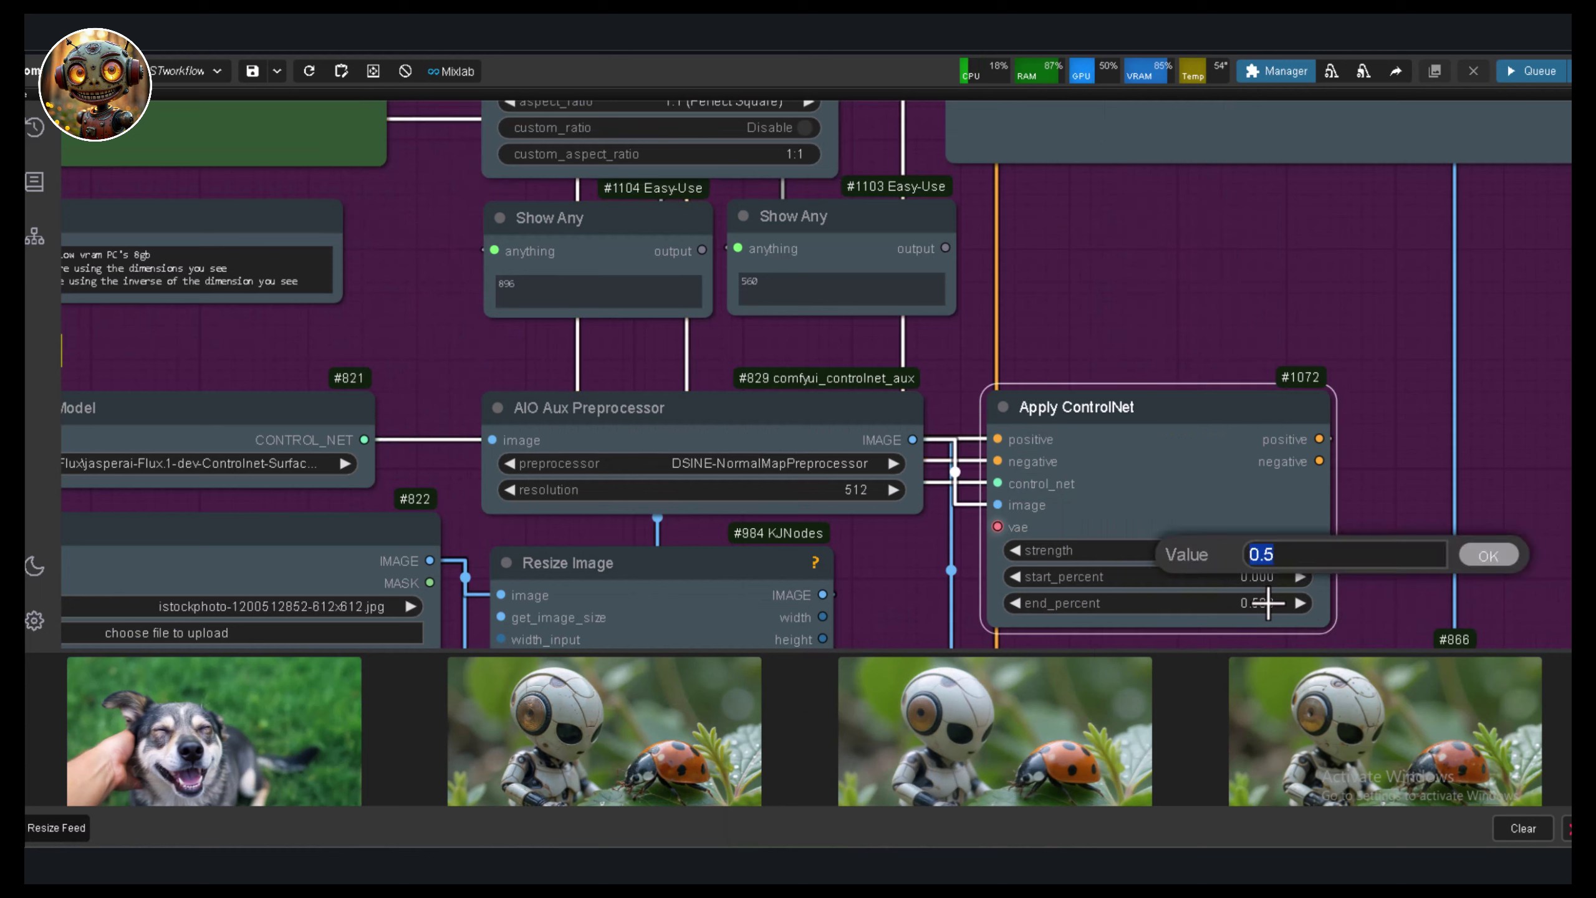
{"action": "left_click", "coordinate": [1481, 555]}
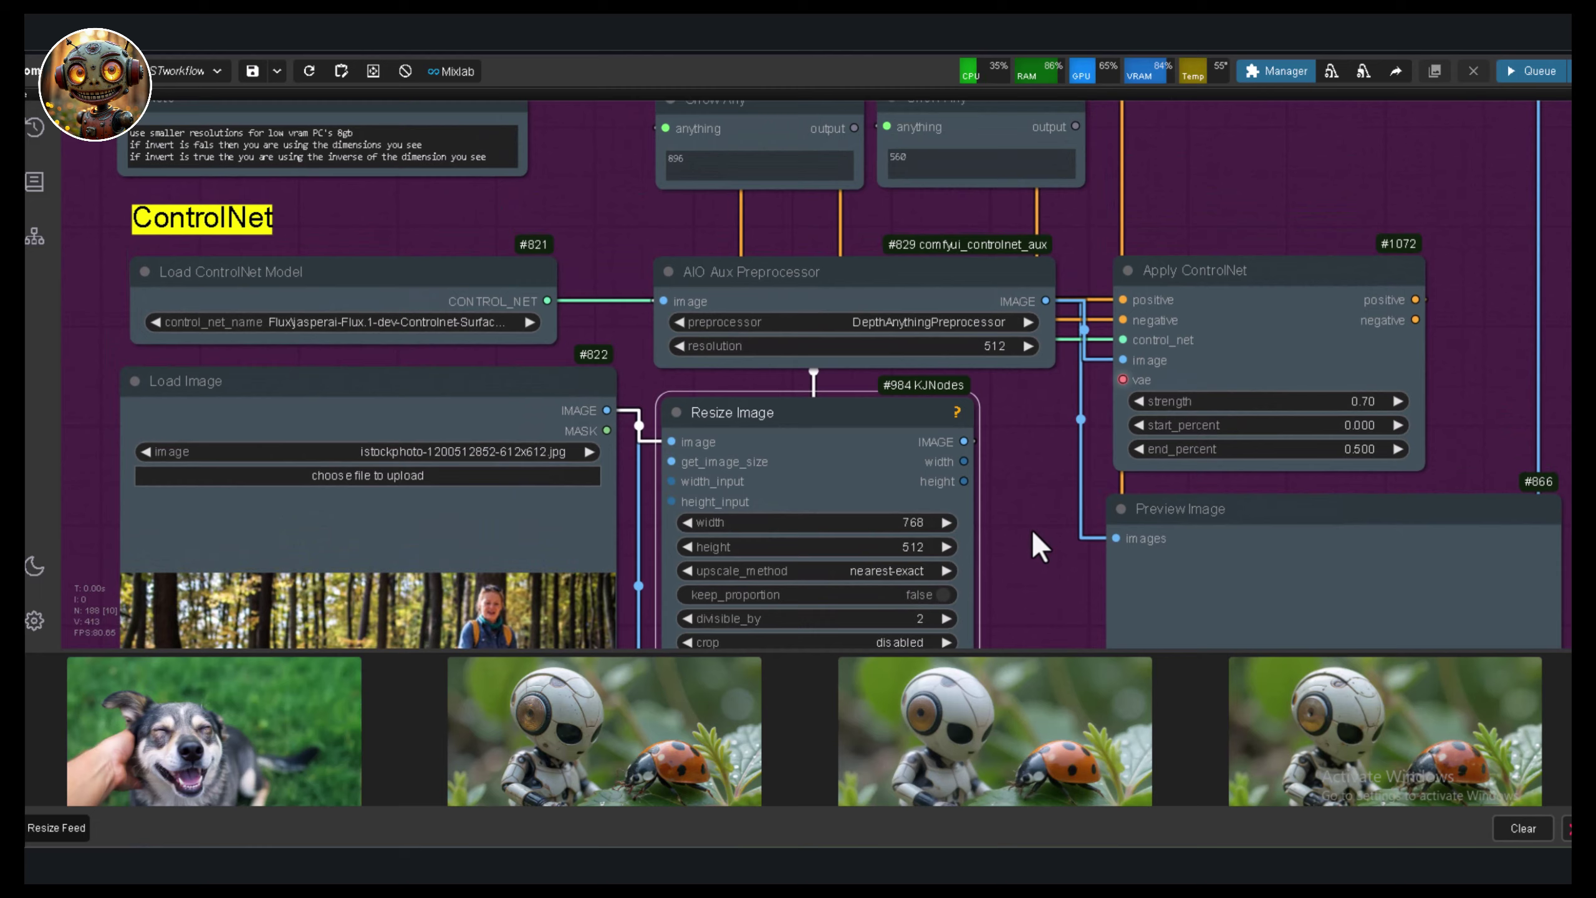
Set the Flux Resolution Calculator's aspect ratio to 8:5 (Cinematic View)
{"action": "left_click_drag", "start_coordinate": [1032, 529], "coordinate": [1037, 621]}
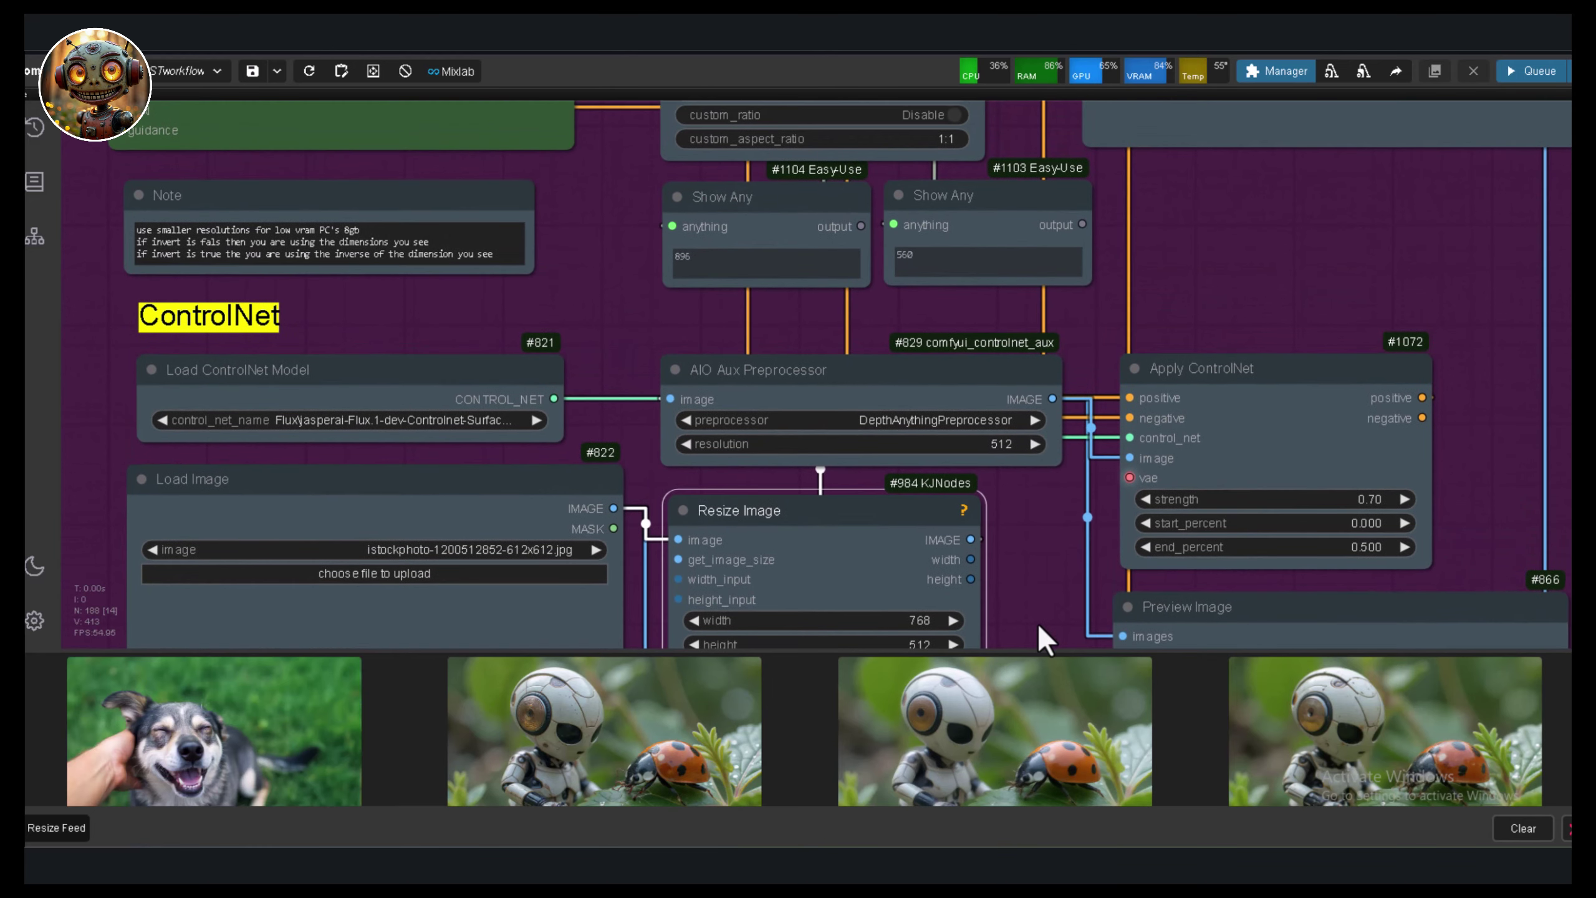
{"action": "left_click_drag", "start_coordinate": [895, 314], "coordinate": [892, 628]}
{"action": "scroll", "coordinate": [892, 629], "scroll_direction": "up", "scroll_amount": 1}
{"action": "left_click", "coordinate": [892, 394]}
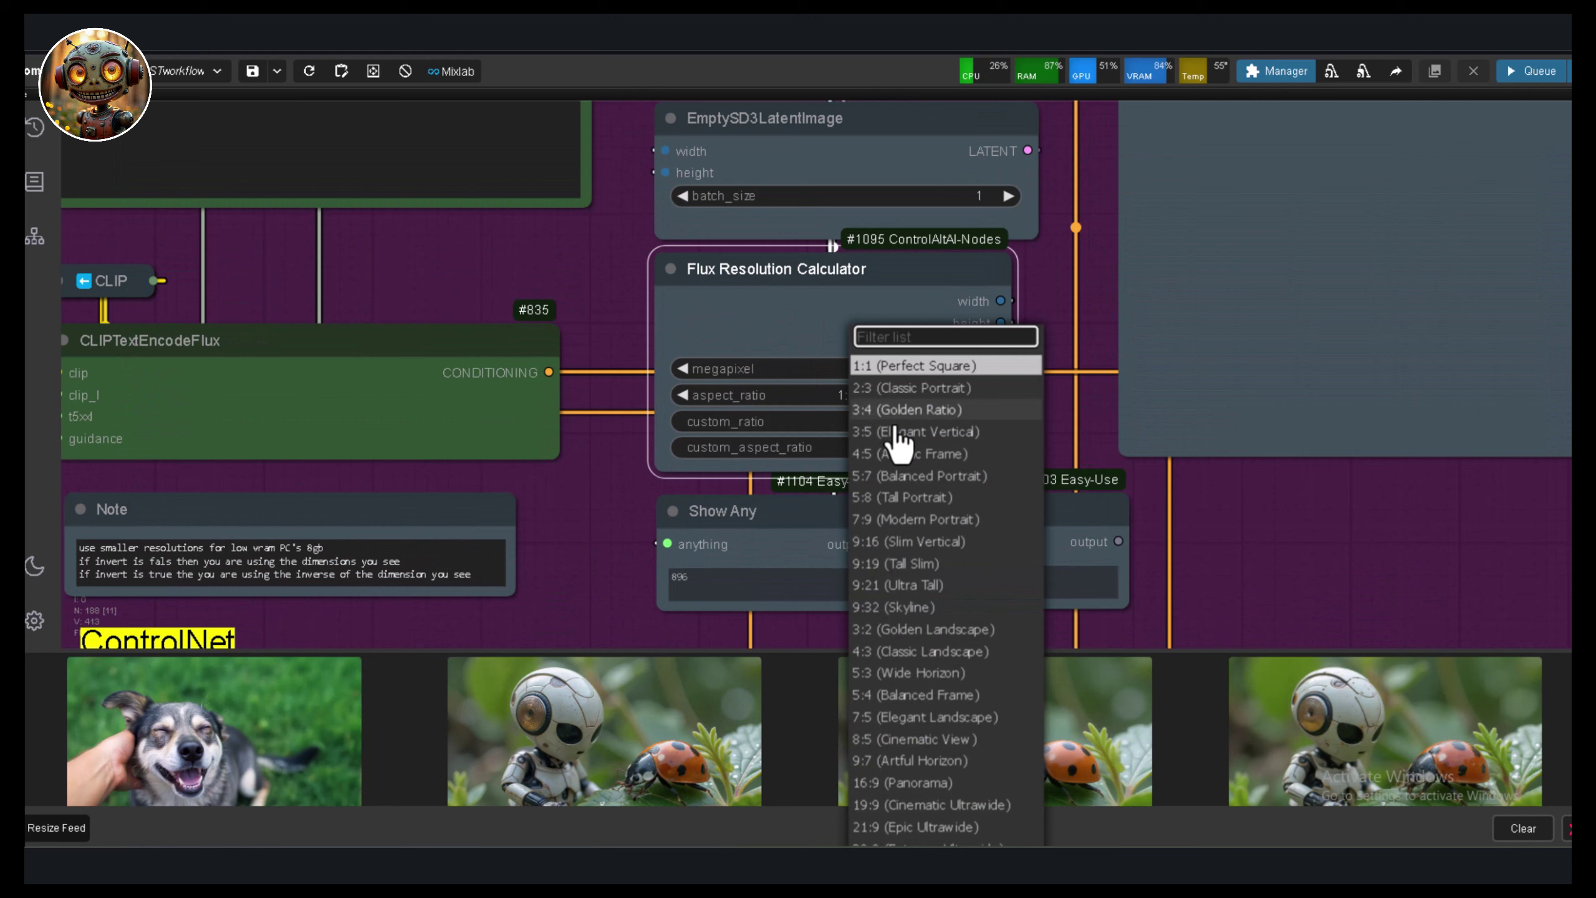
{"action": "left_click", "coordinate": [957, 742]}
Examine the reference photo in the ControlNet section's Load Image node and the size shown in Input_ImageSize
{"action": "key", "text": "1"}
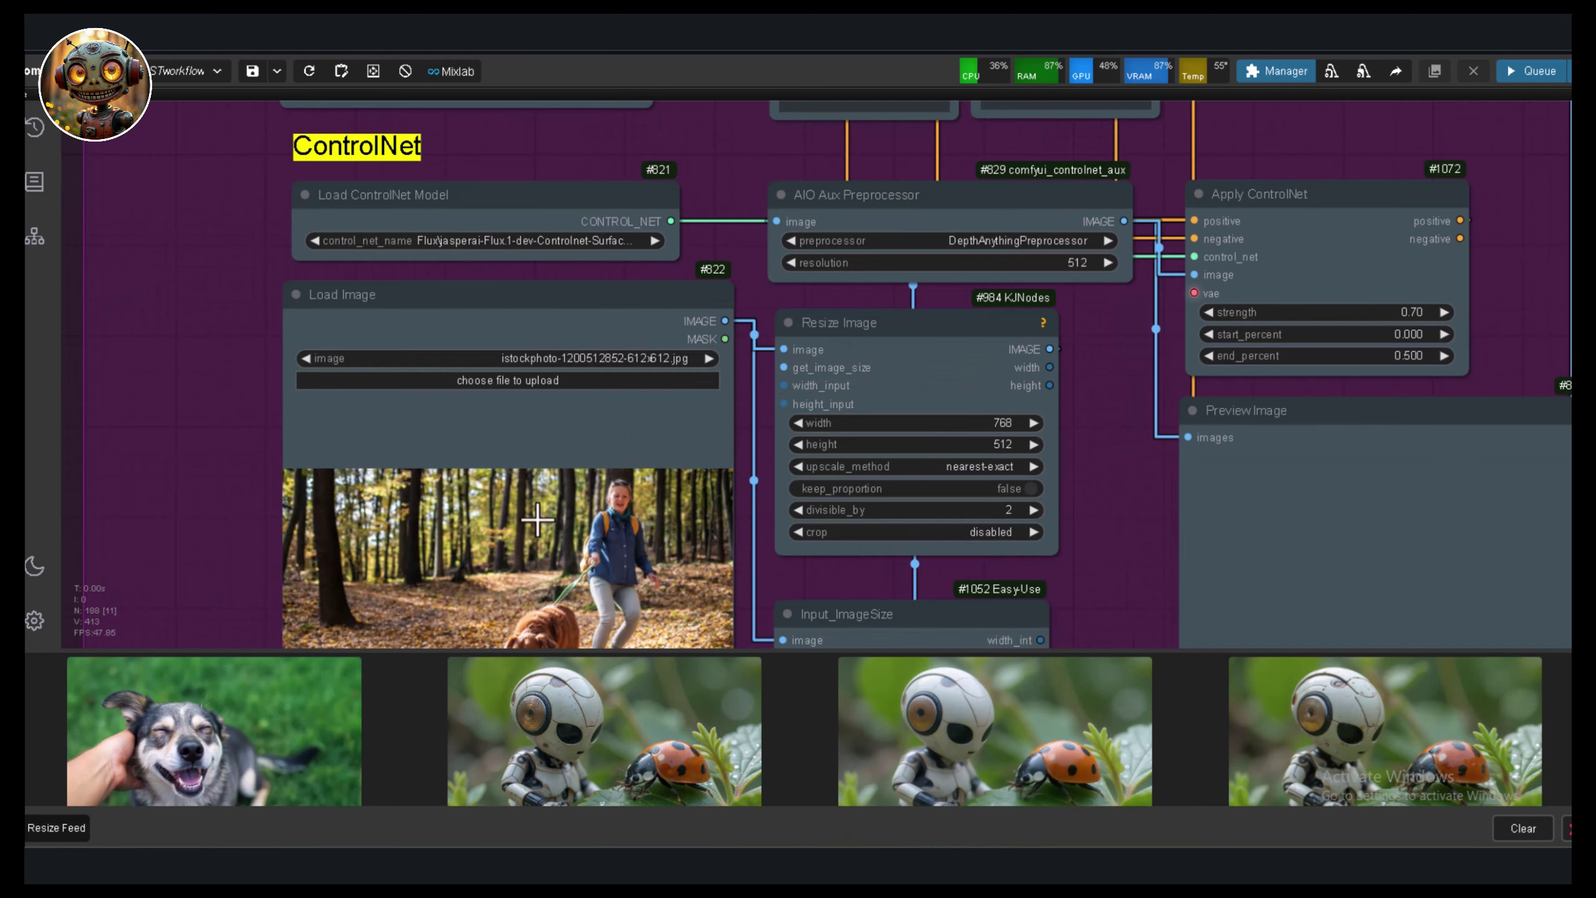
{"action": "left_click_drag", "start_coordinate": [705, 559], "coordinate": [698, 429]}
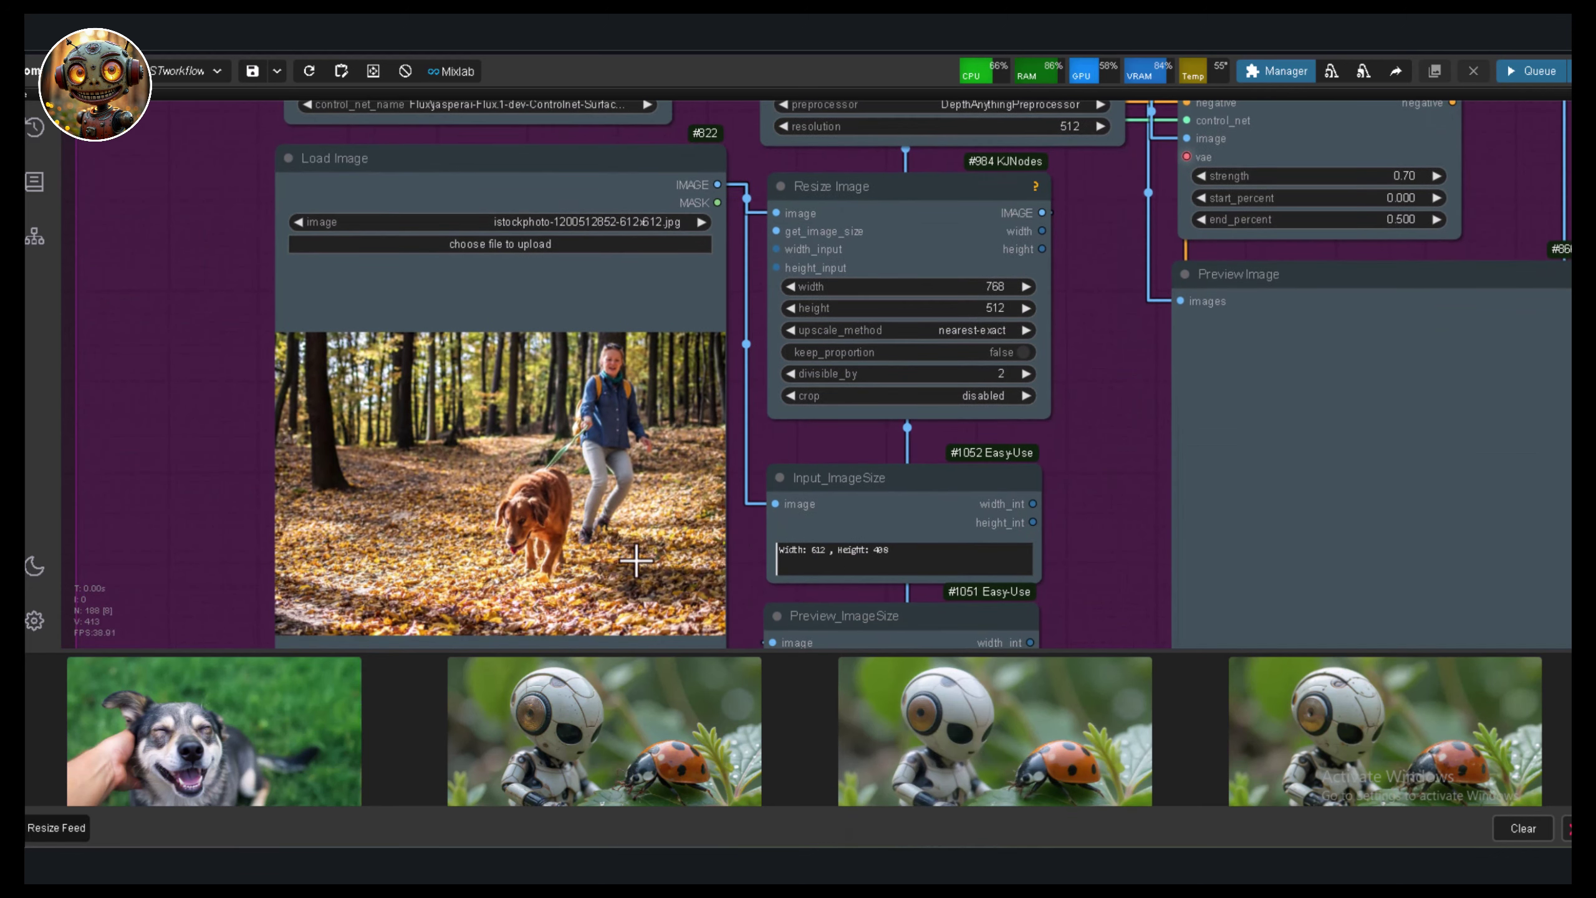
{"action": "scroll", "coordinate": [635, 560], "scroll_direction": "up", "scroll_amount": 5}
{"action": "left_click_drag", "start_coordinate": [635, 559], "coordinate": [645, 527]}
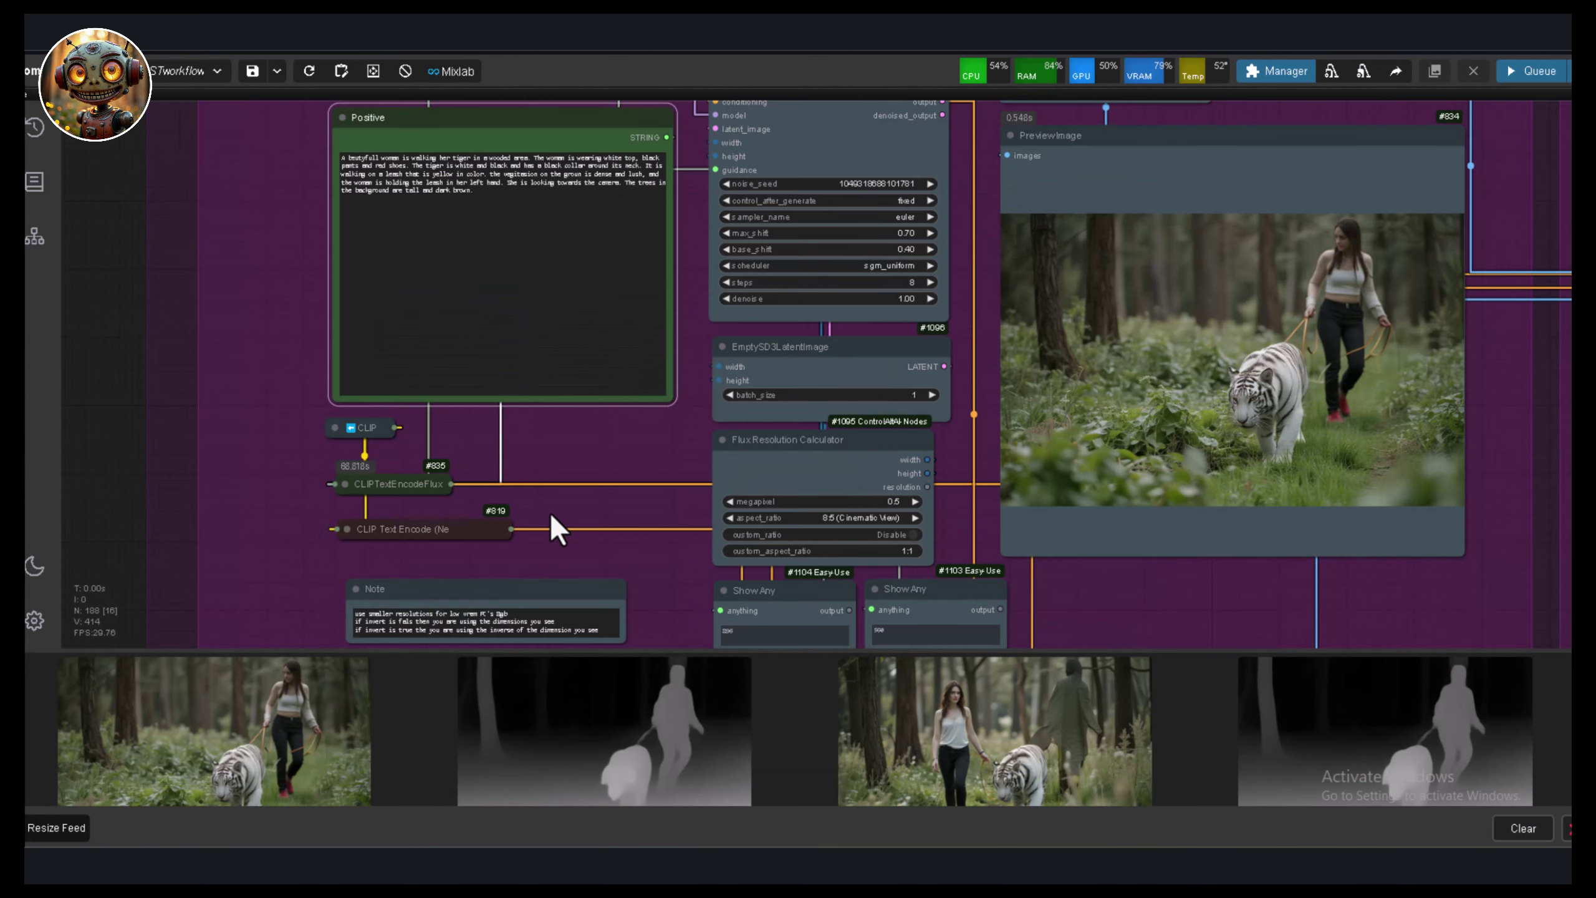
Load the Flux jasperai-Flux.1-dev-Controlnet-Surface-Normals model in the ControlNet section's Load ControlNet Model node
{"action": "scroll", "coordinate": [586, 503], "scroll_direction": "down", "scroll_amount": 2}
{"action": "left_click_drag", "start_coordinate": [586, 503], "coordinate": [621, 394]}
{"action": "scroll", "coordinate": [572, 574], "scroll_direction": "up", "scroll_amount": 5}
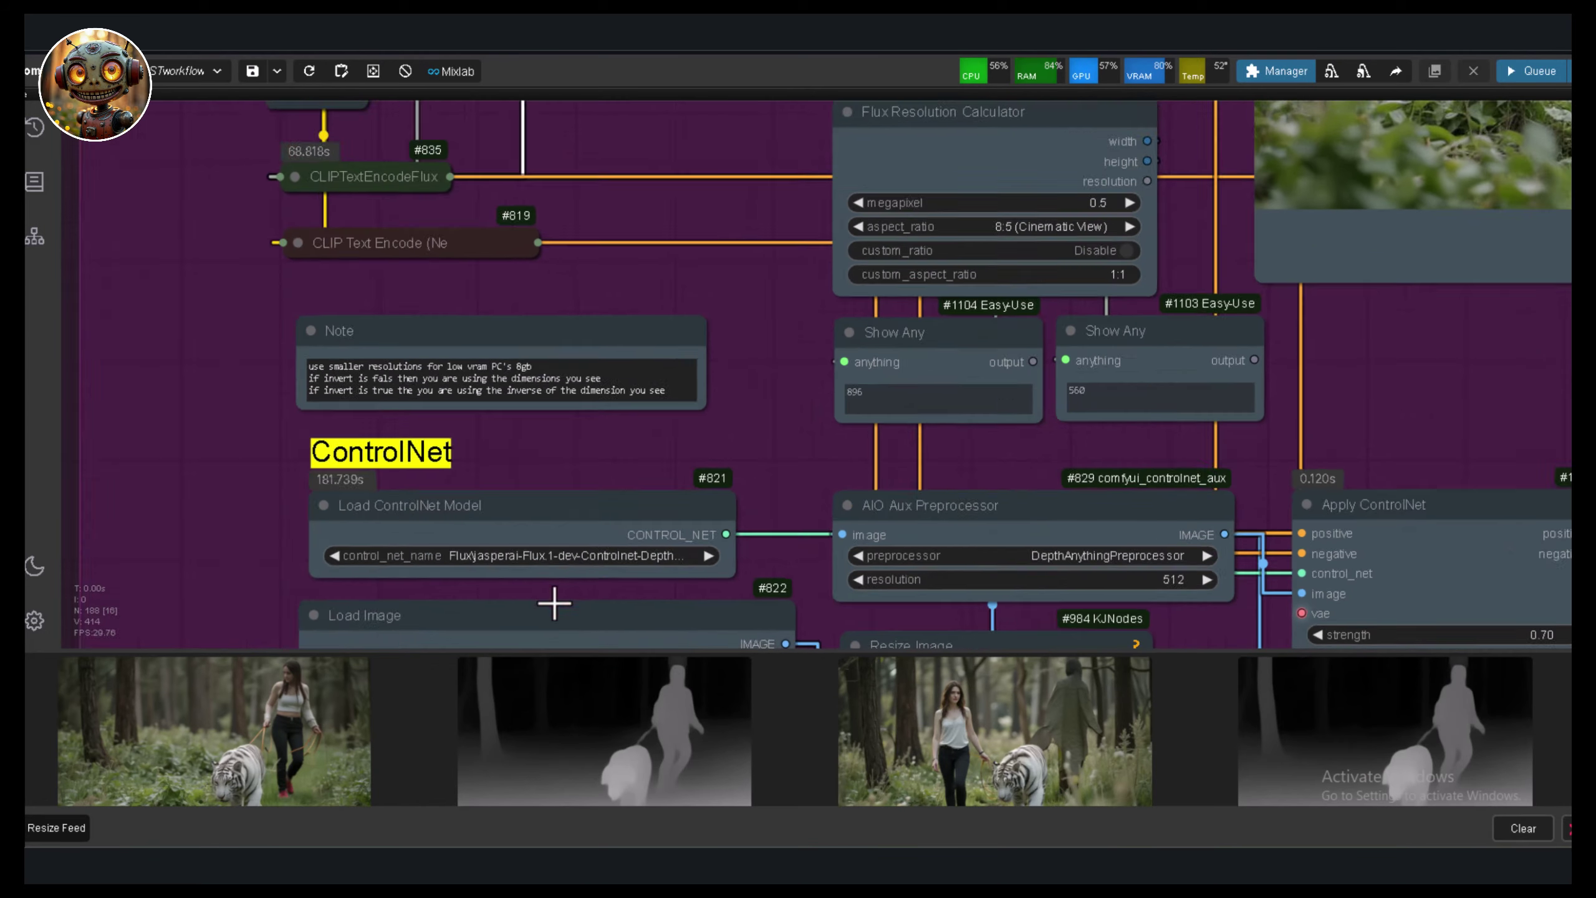
{"action": "left_click", "coordinate": [563, 548]}
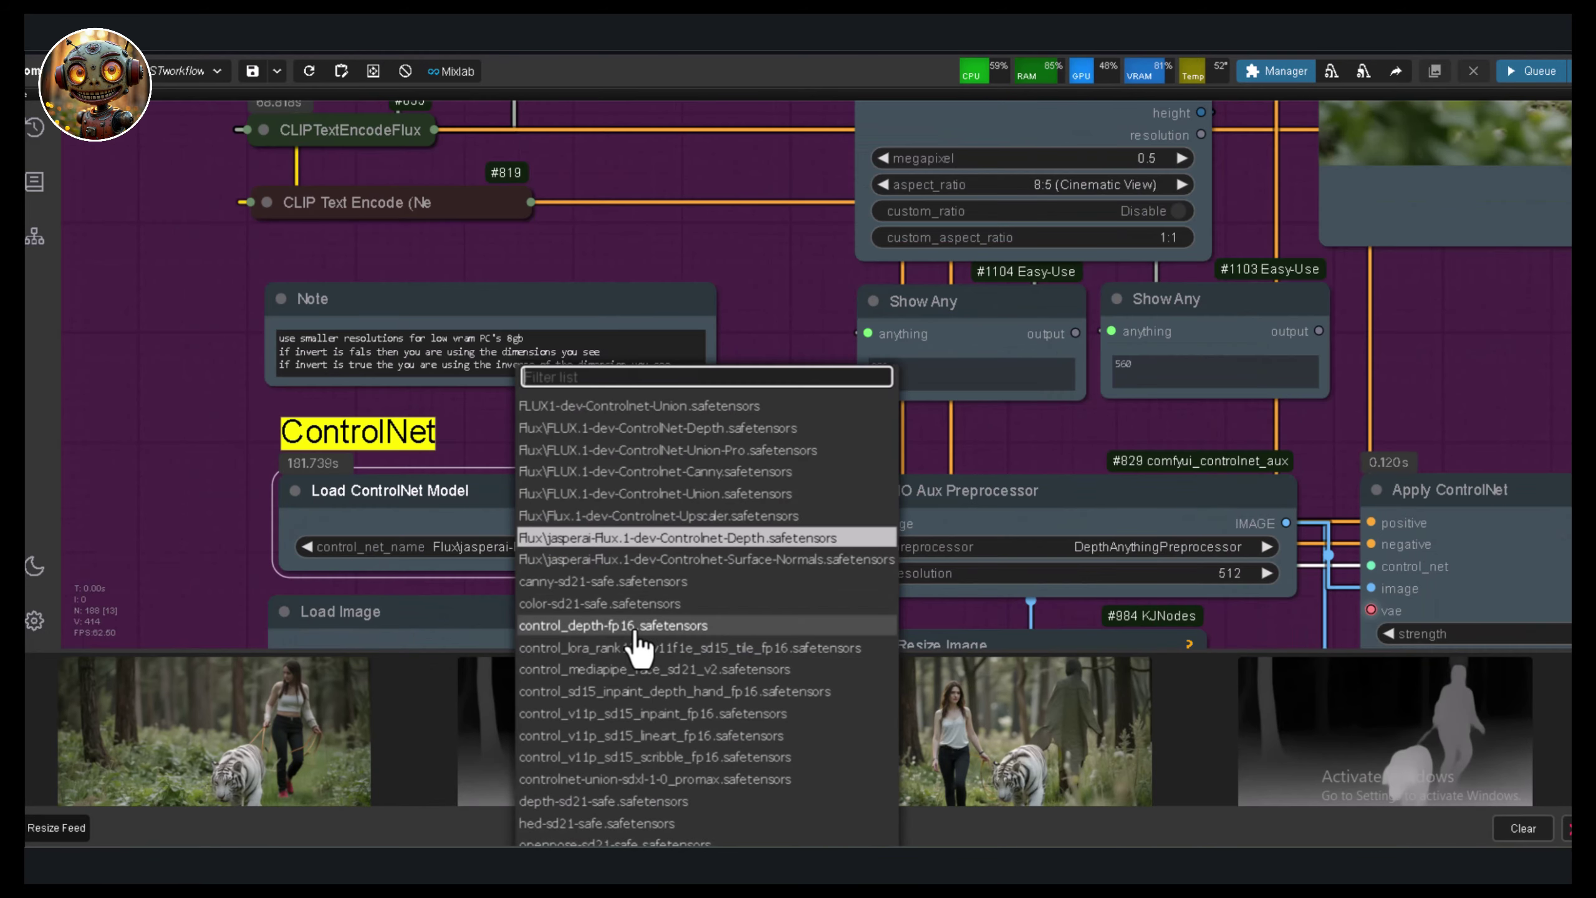
{"action": "left_click", "coordinate": [639, 560]}
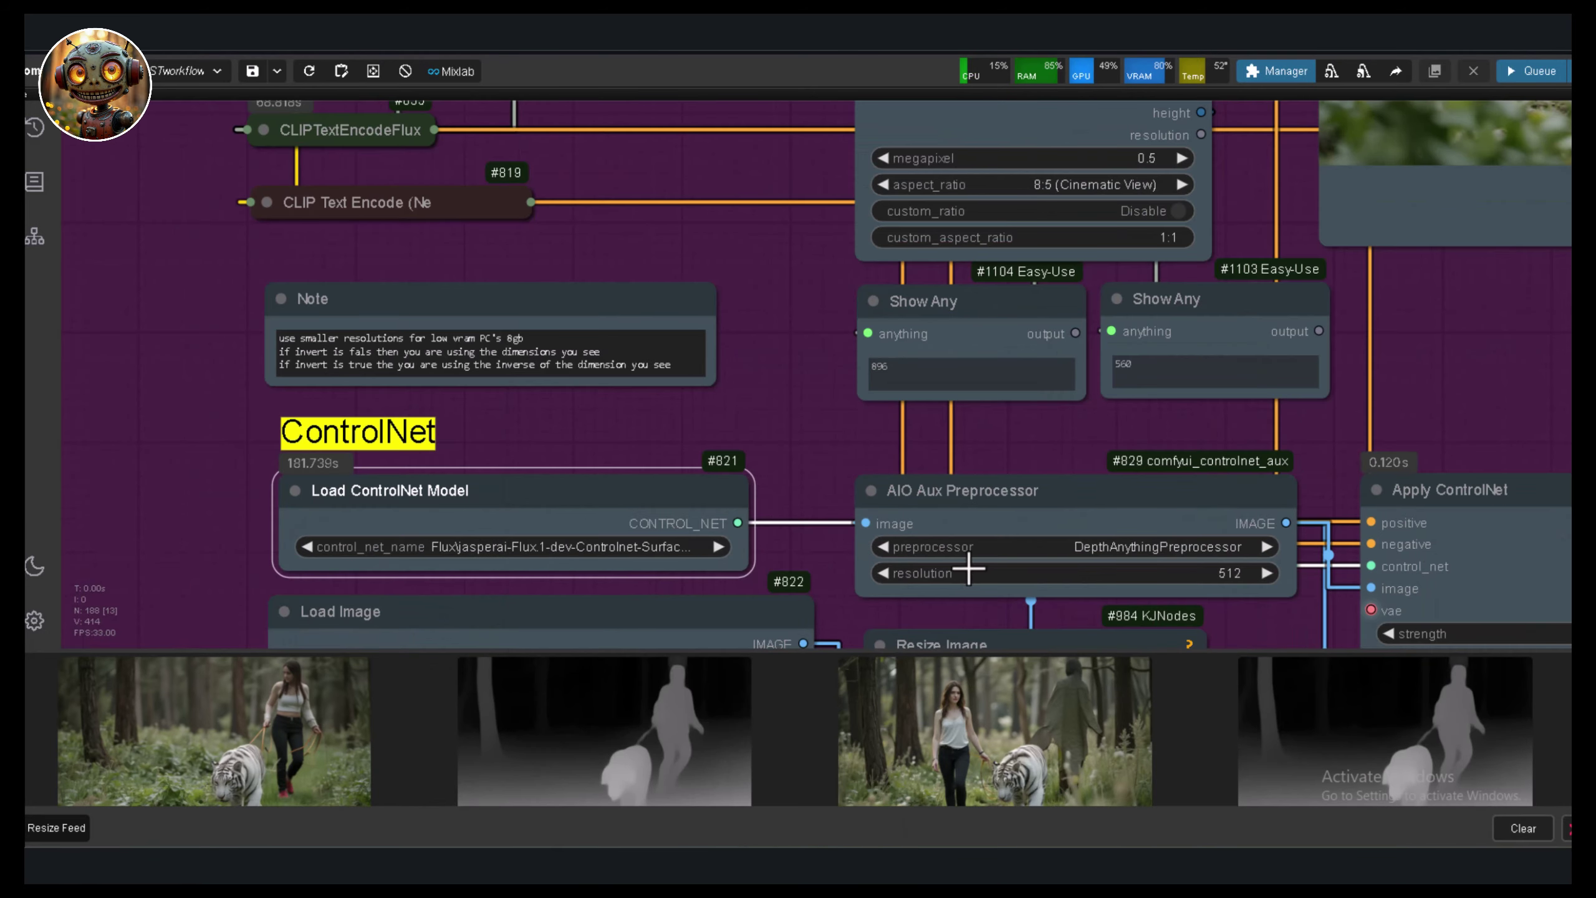
Filter the AIO Aux Preprocessor's options for normal maps and choose DSINE-NormalMapPreprocessor
{"action": "left_click", "coordinate": [1039, 546]}
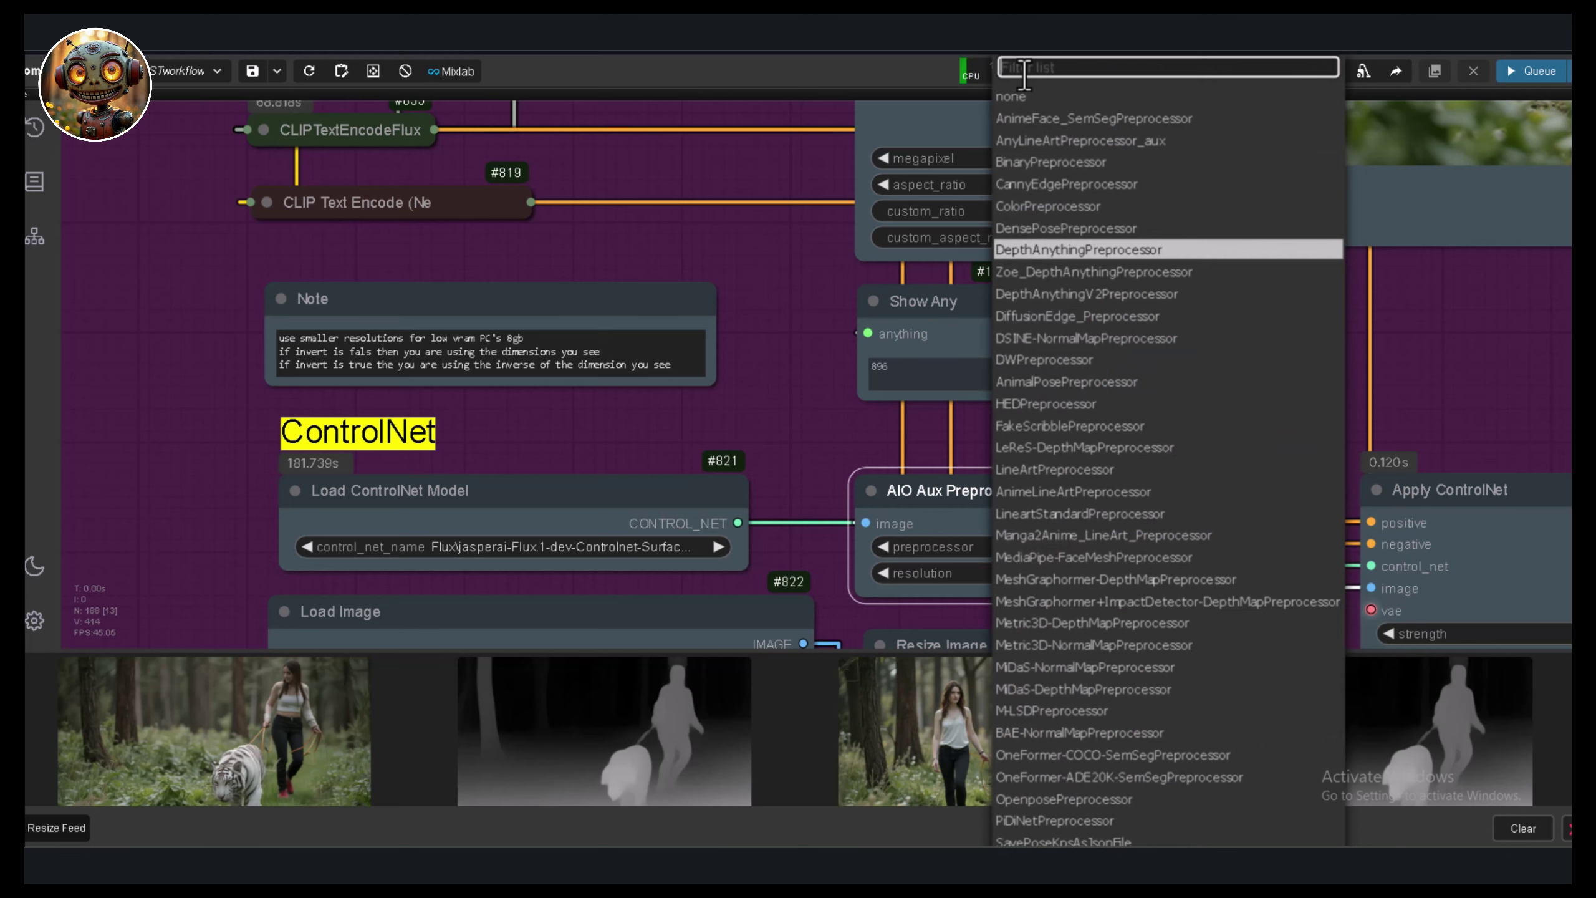
{"action": "type", "text": "n"}
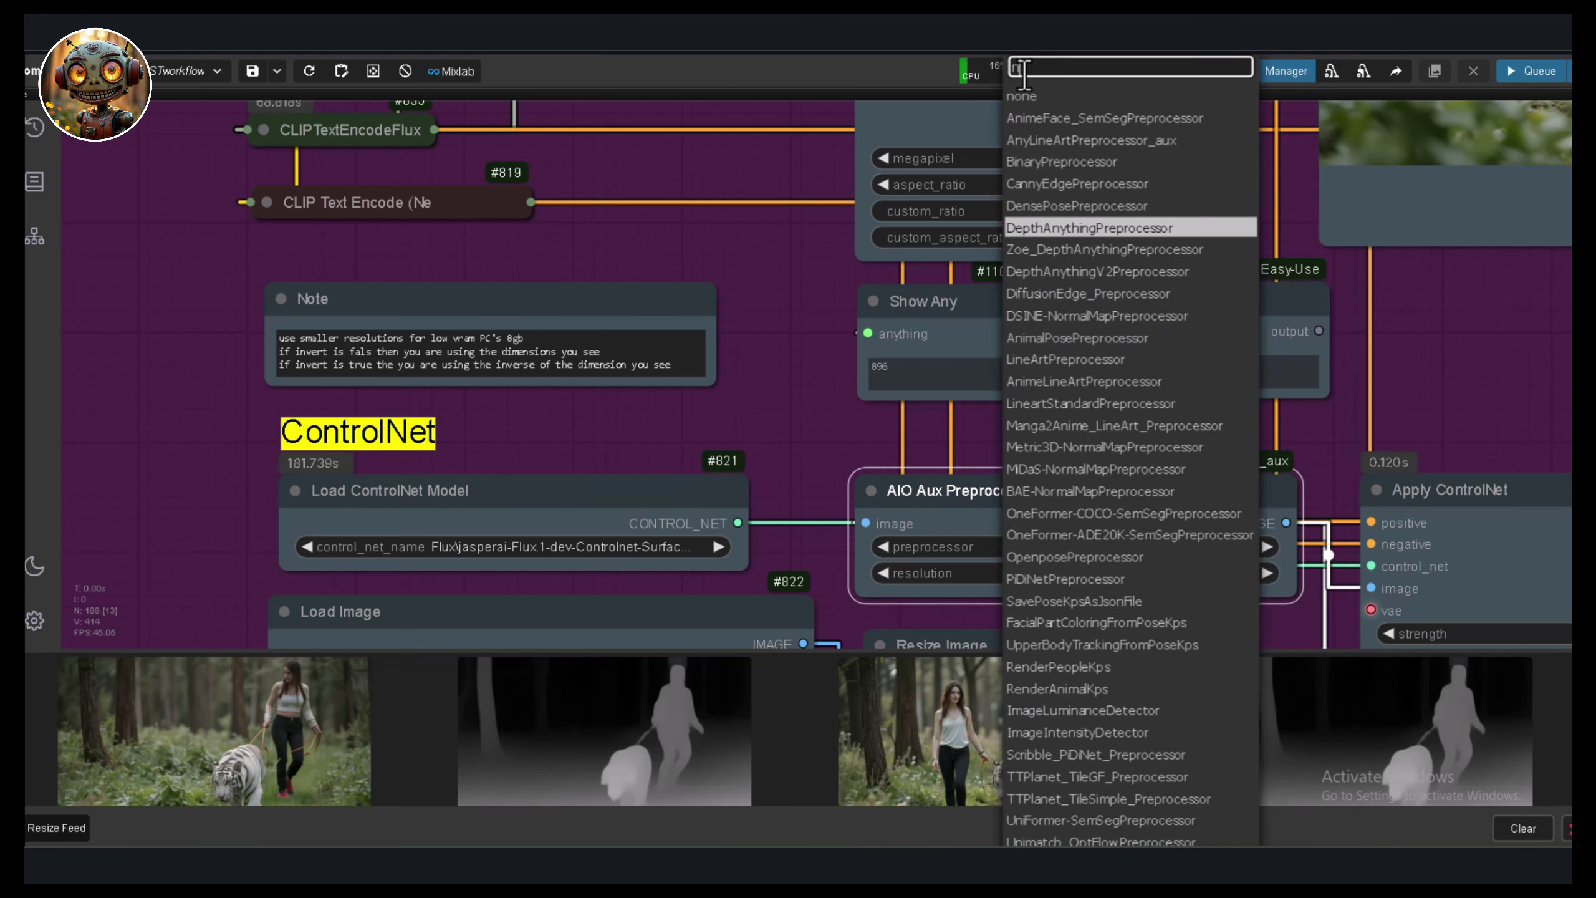
{"action": "type", "text": "orma"}
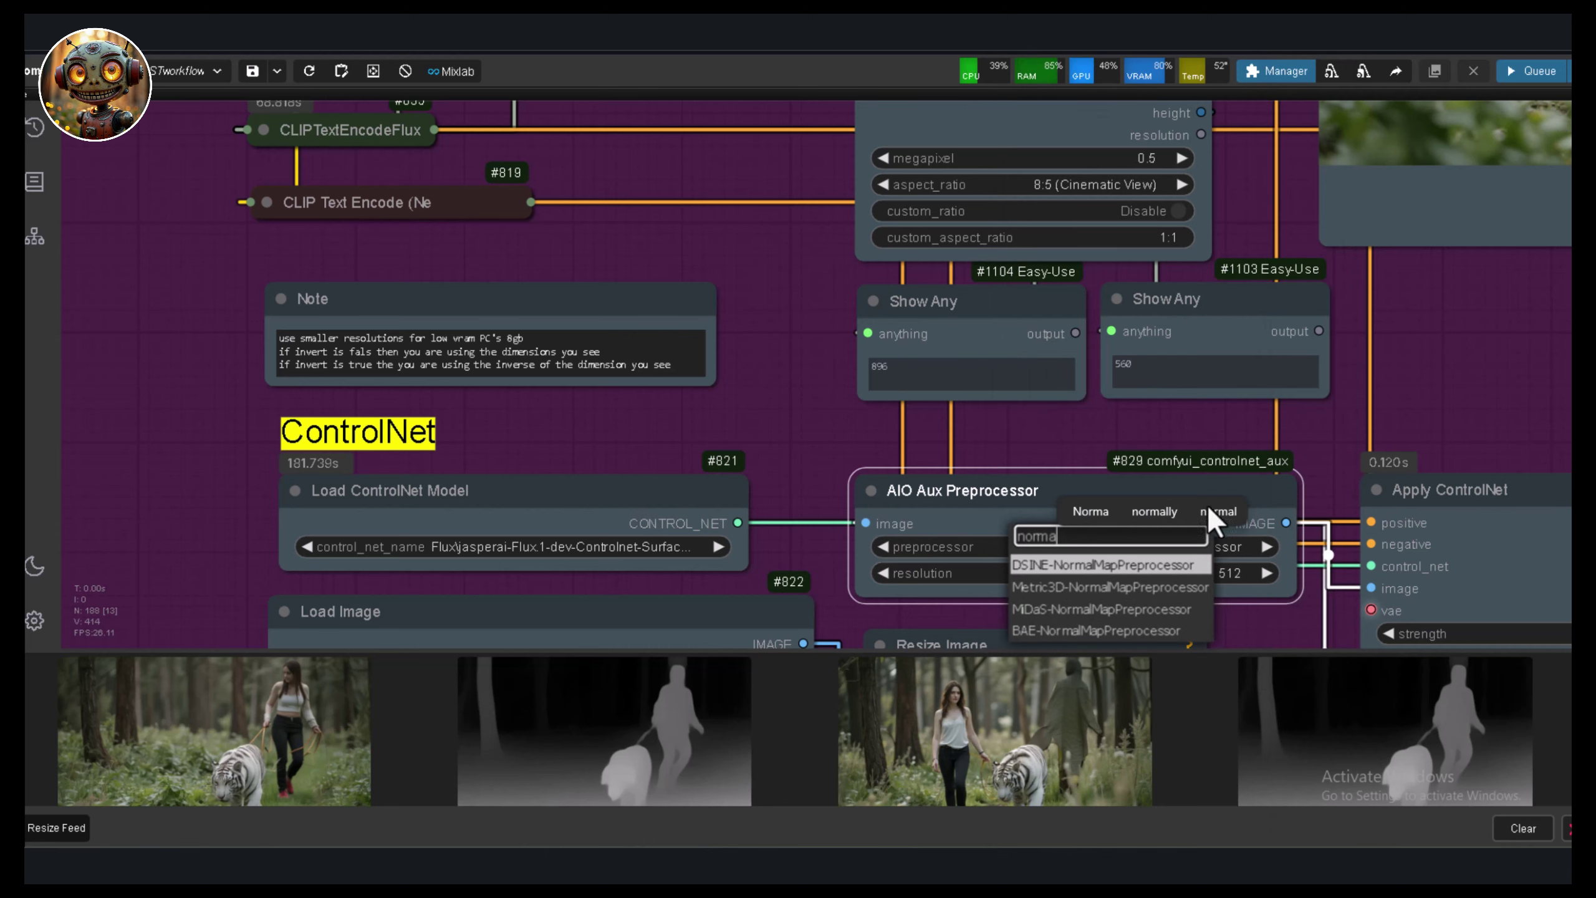
{"action": "left_click", "coordinate": [1077, 565]}
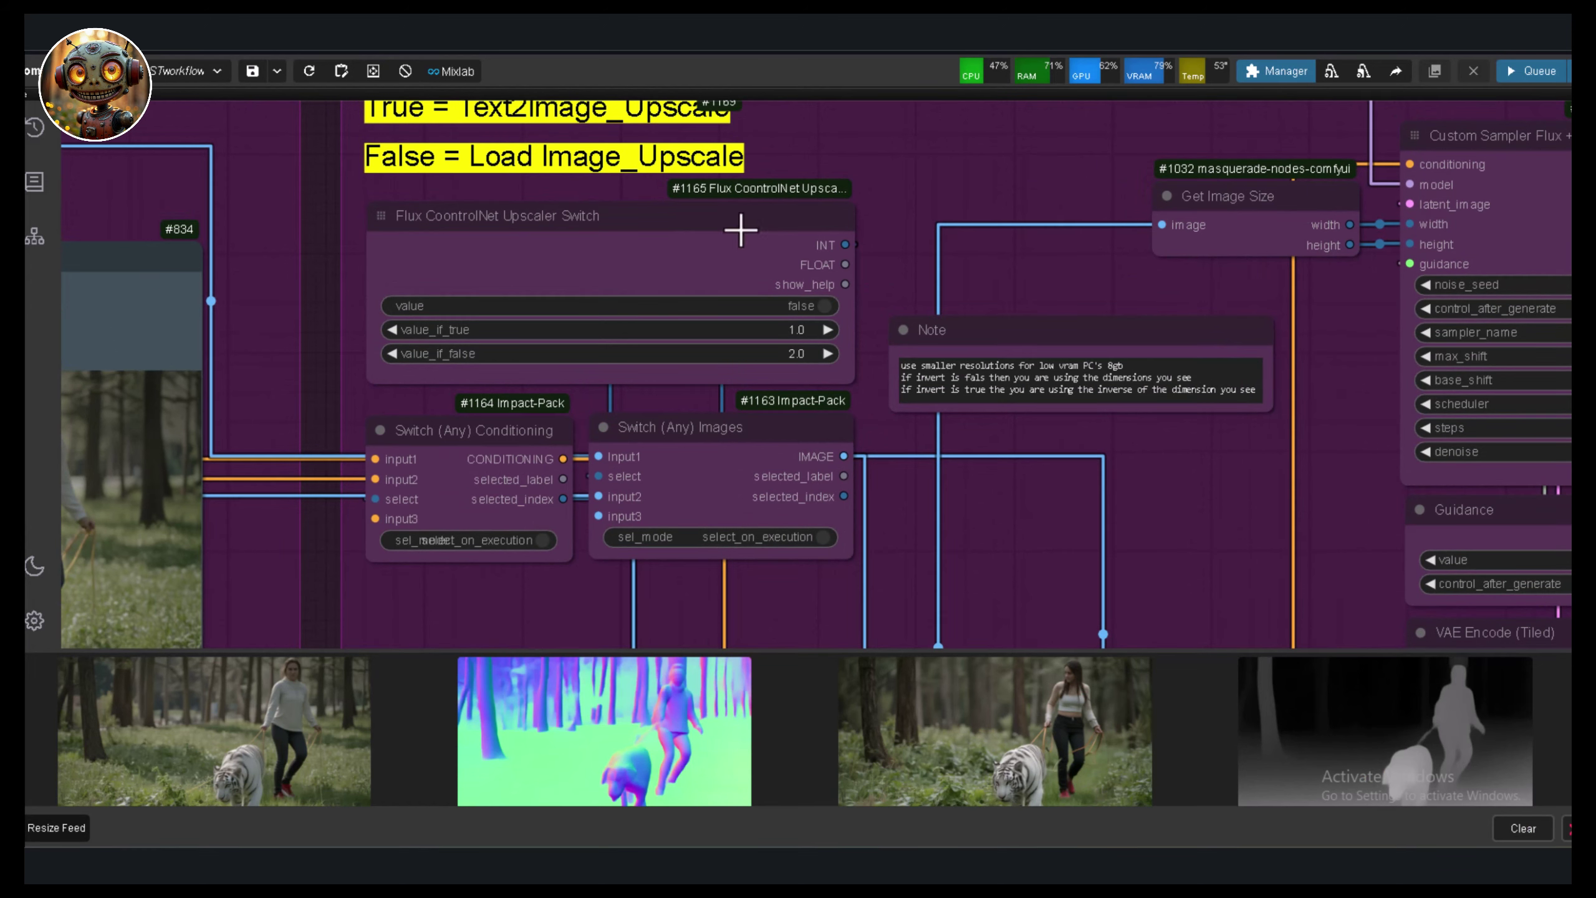
Switch the Flux ControlNet Upscaler Switch to true and set scale_by to 1.5 in the Upscale Image By node
{"action": "left_click", "coordinate": [821, 305]}
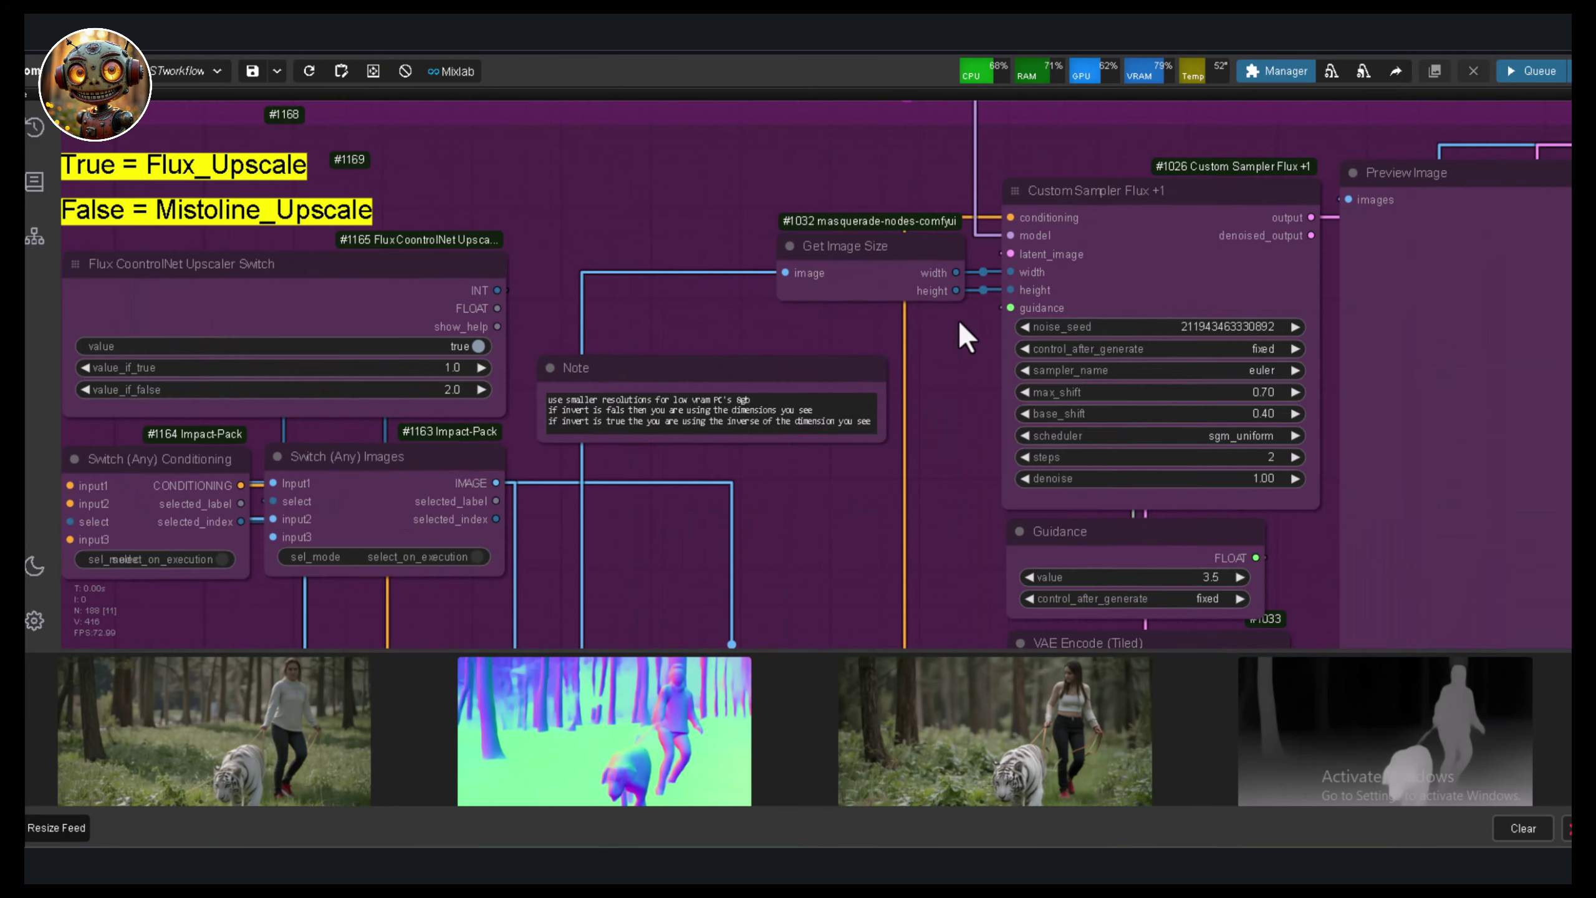
{"action": "left_click", "coordinate": [712, 509]}
{"action": "type", "text": "1"}
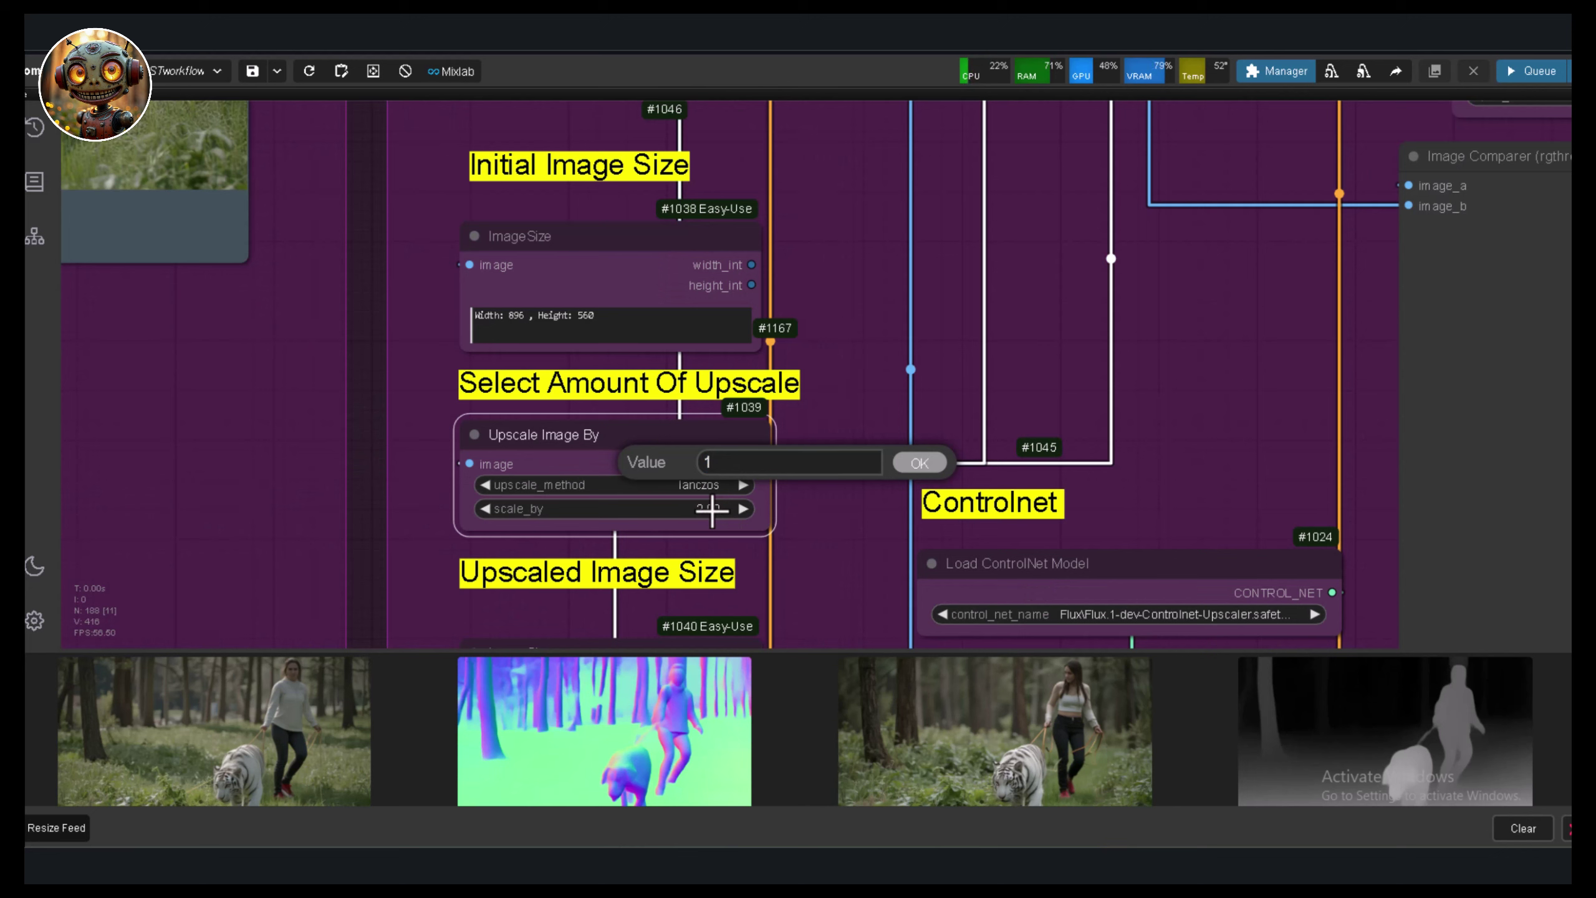
{"action": "type", "text": ".5"}
{"action": "key", "text": "Return"}
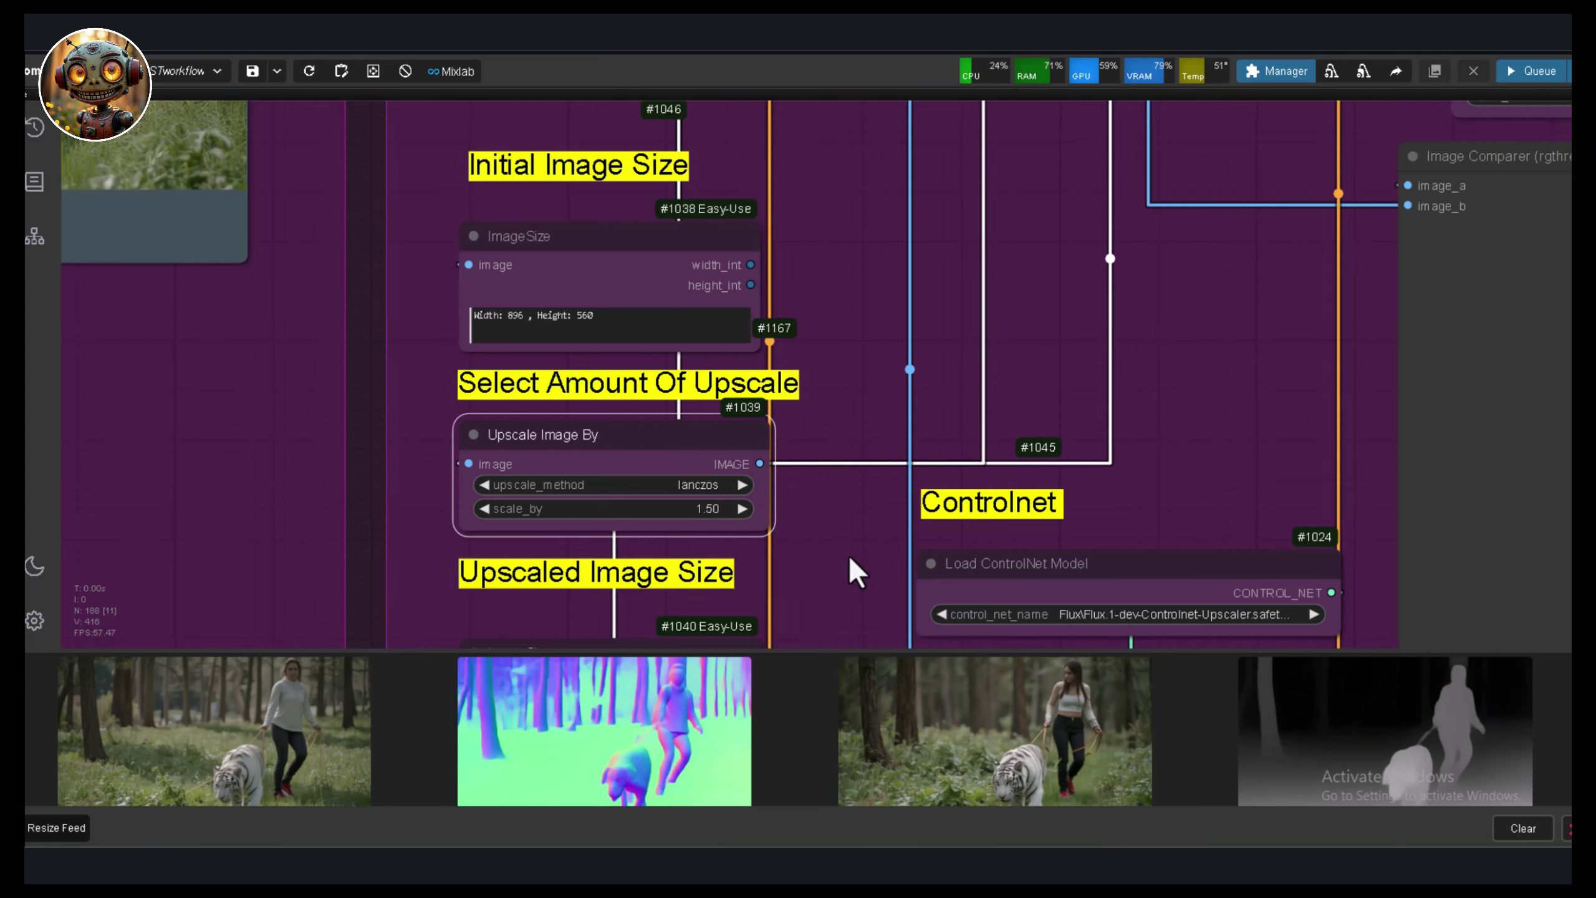
Choose Flux.1-dev-Controlnet-Upscaler.safetensors in the upscaler group's Load ControlNet Model node
{"action": "scroll", "coordinate": [858, 572], "scroll_direction": "down", "scroll_amount": 5}
{"action": "scroll", "coordinate": [812, 417], "scroll_direction": "down", "scroll_amount": 2}
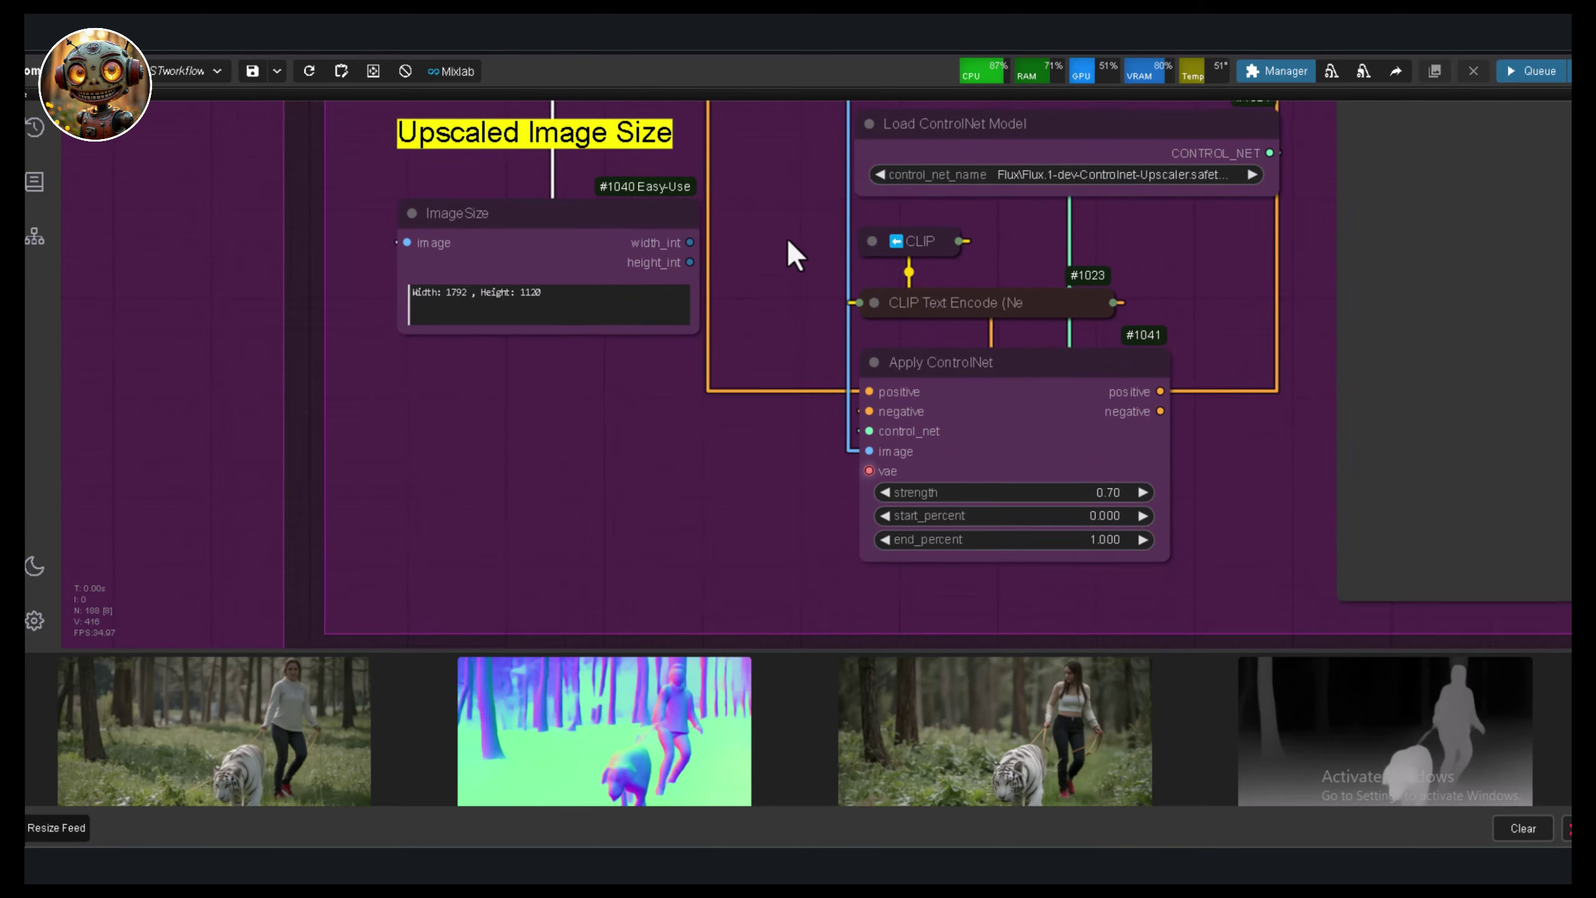
{"action": "scroll", "coordinate": [788, 314], "scroll_direction": "down", "scroll_amount": 1}
{"action": "left_click_drag", "start_coordinate": [788, 329], "coordinate": [648, 562]}
{"action": "left_click", "coordinate": [938, 361]}
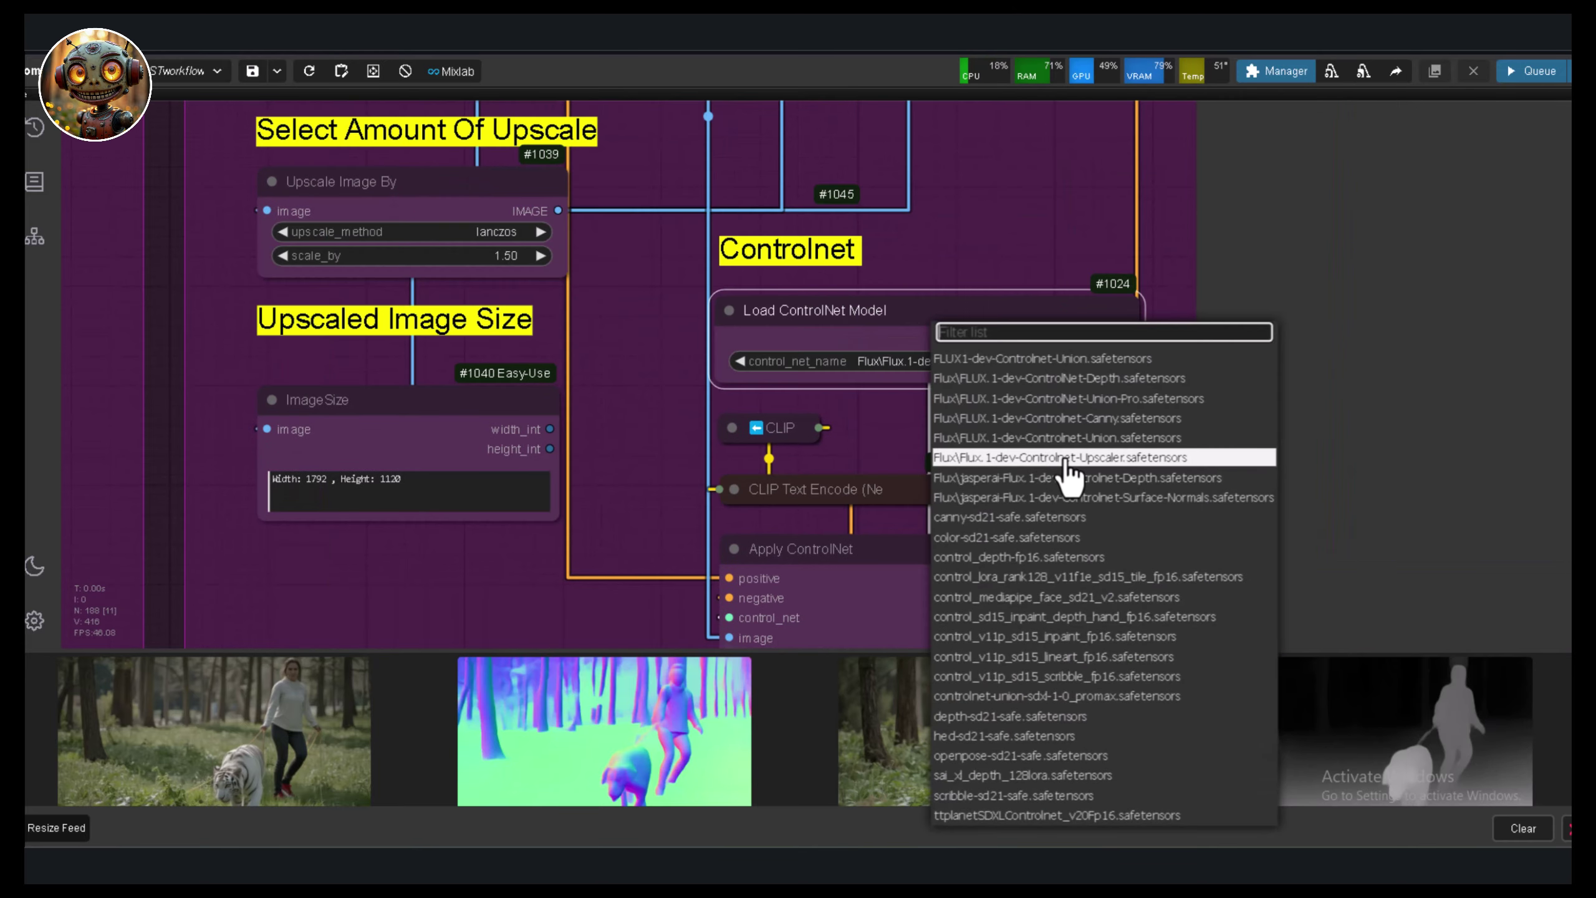
{"action": "left_click", "coordinate": [1065, 458]}
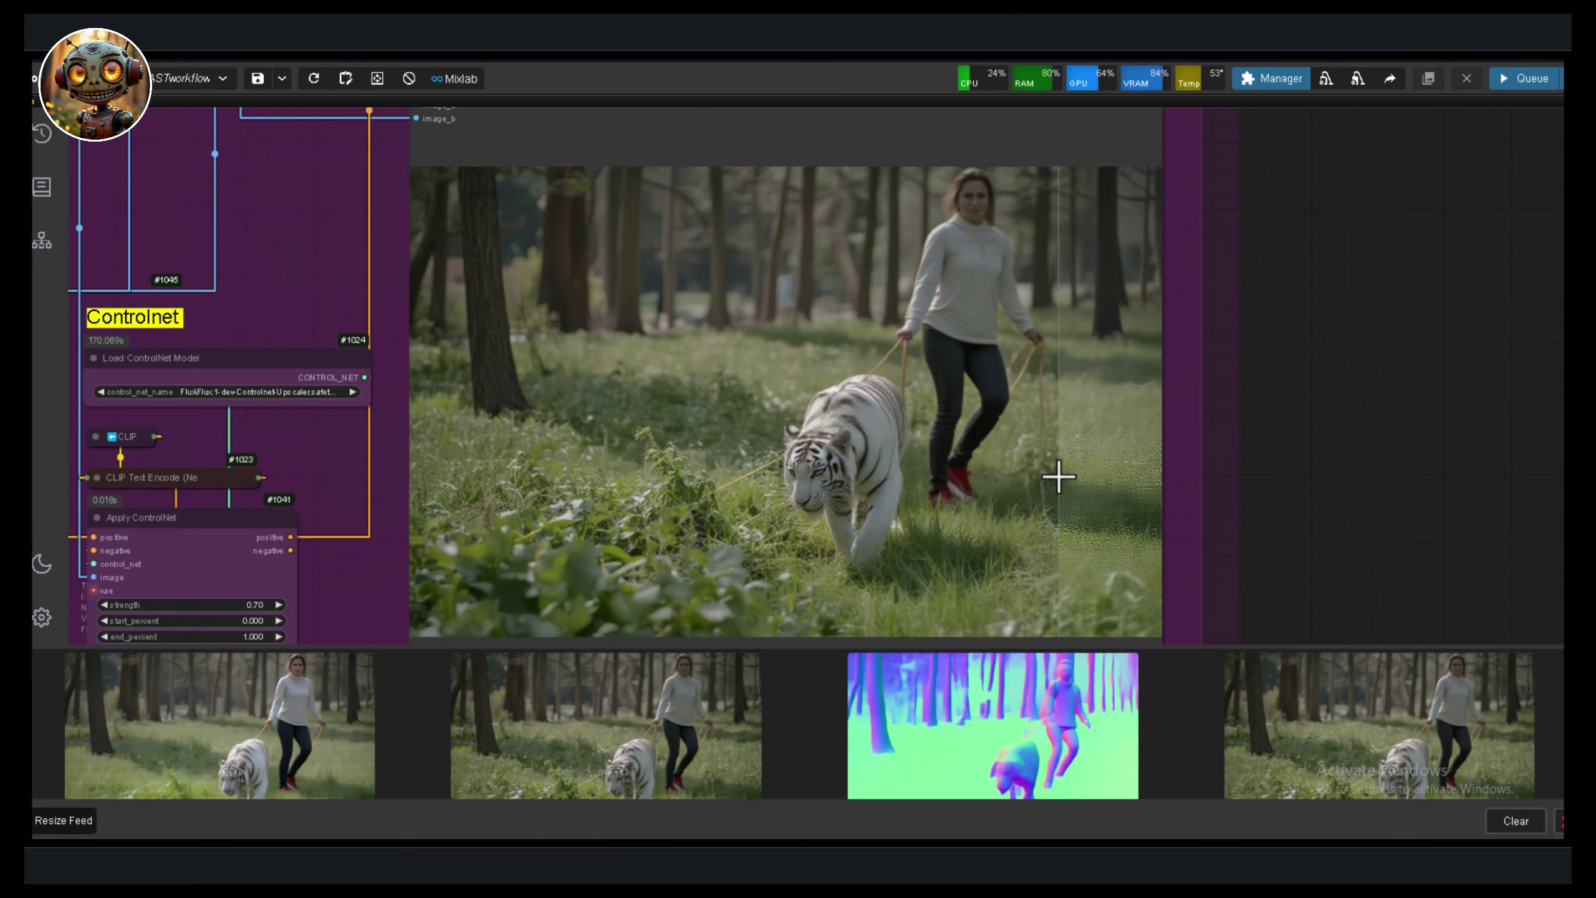
Set the steps to 4 in the upscaler group's Custom Sampler Flux node
{"action": "scroll", "coordinate": [515, 438], "scroll_direction": "down", "scroll_amount": 1}
{"action": "left_click_drag", "start_coordinate": [515, 439], "coordinate": [594, 353]}
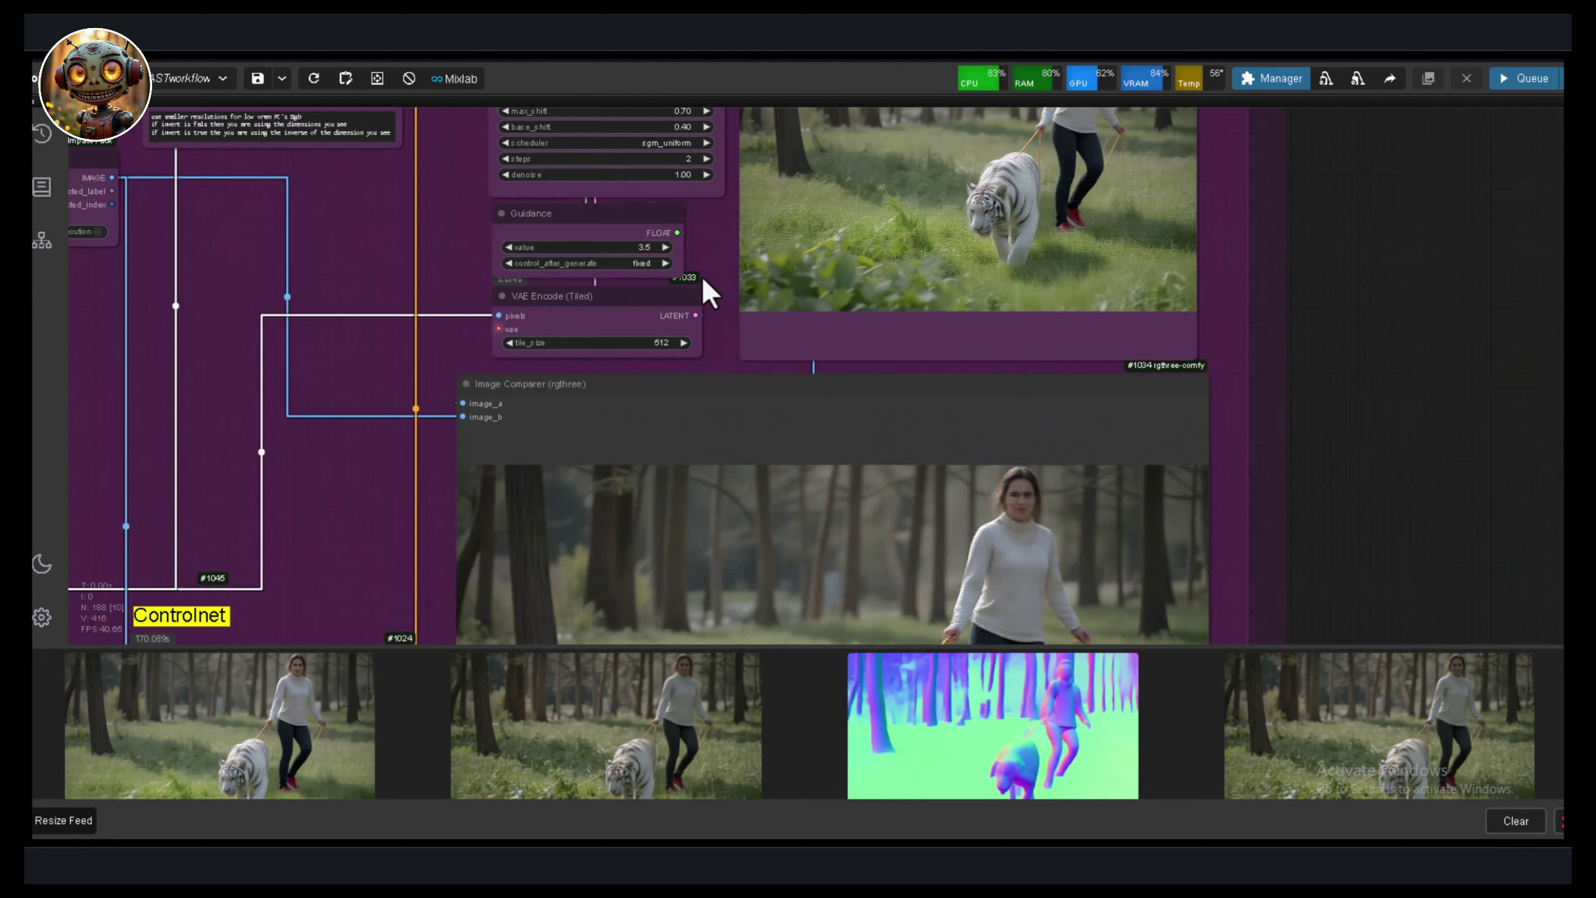
{"action": "left_click_drag", "start_coordinate": [711, 292], "coordinate": [604, 436]}
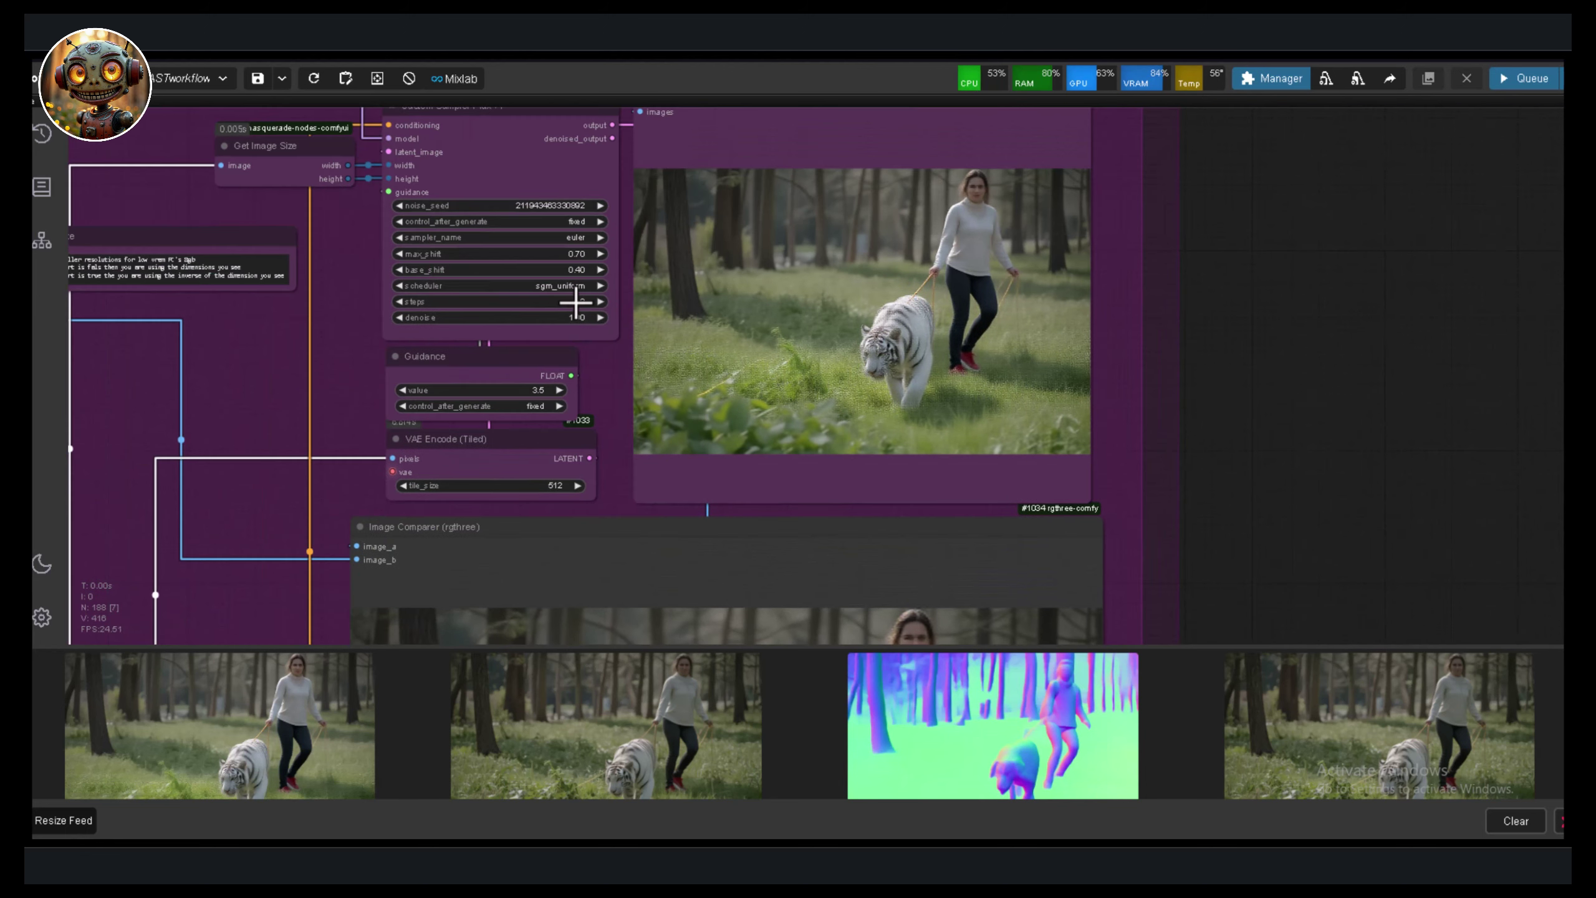
{"action": "scroll", "coordinate": [348, 348], "scroll_direction": "down", "scroll_amount": 1}
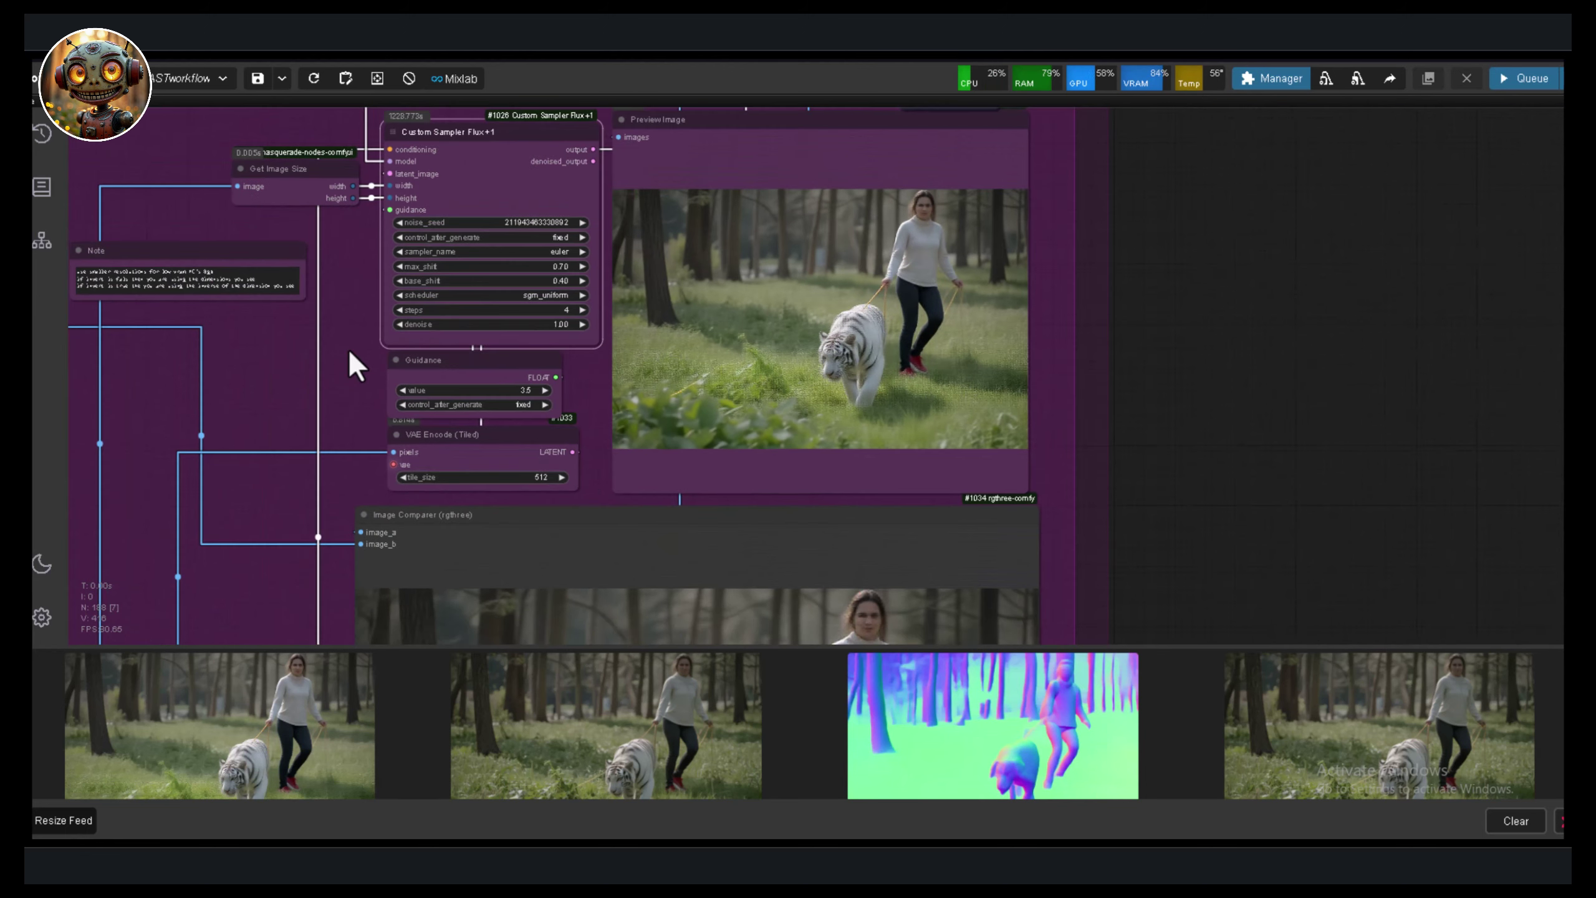
{"action": "left_click_drag", "start_coordinate": [348, 347], "coordinate": [379, 362]}
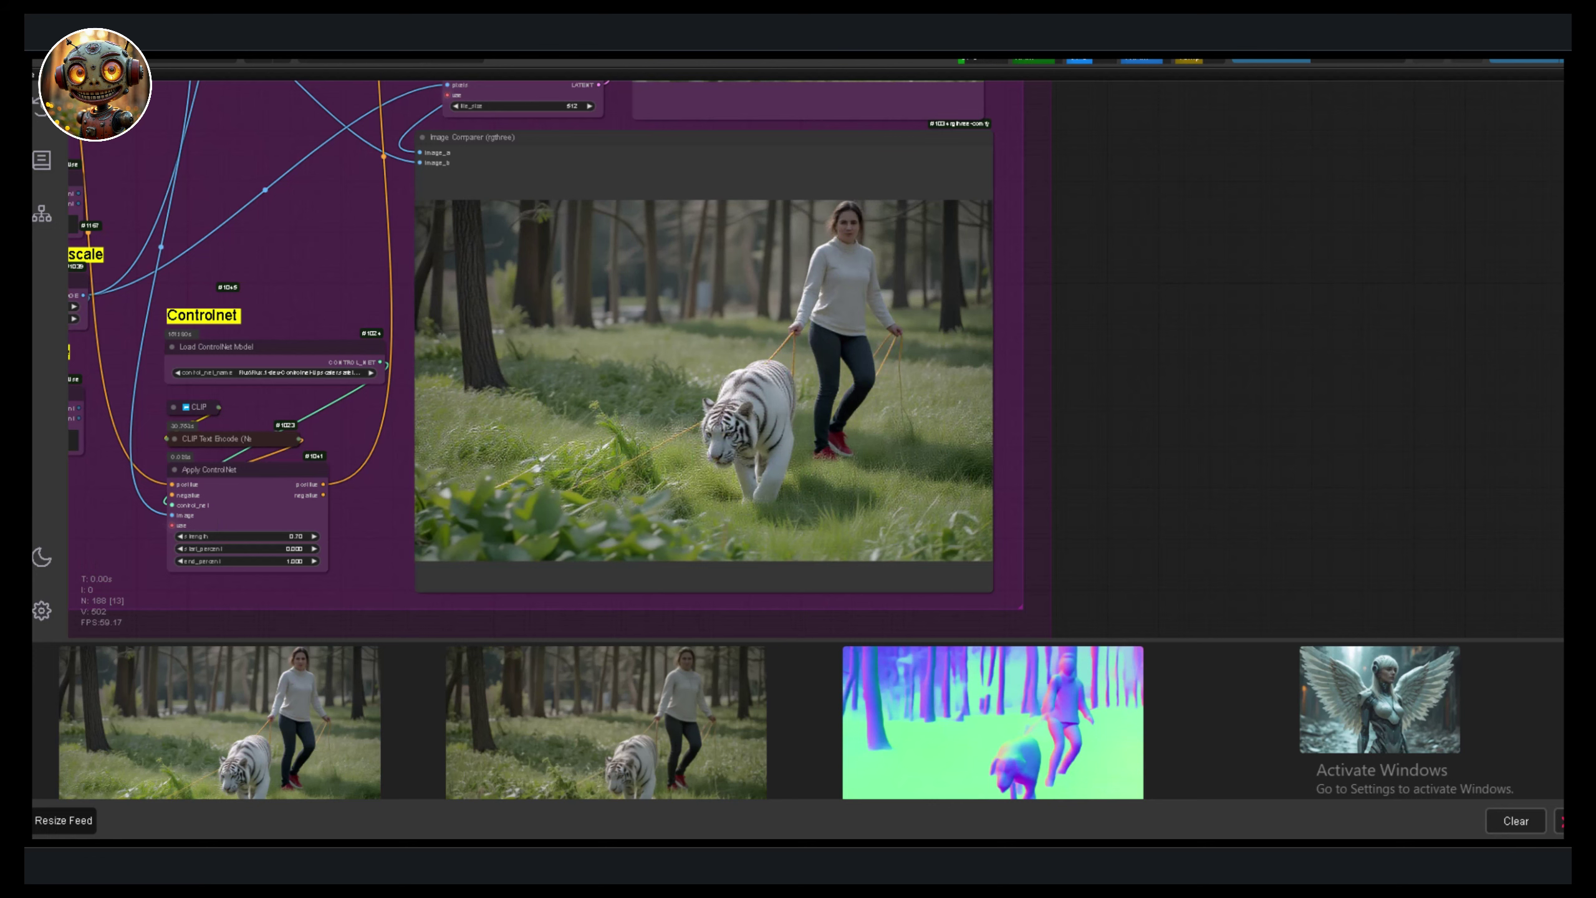
Search the nodes for "scale" and add a Scale Down By node between Switch (Any) Images and the Initial Image Size label
{"action": "scroll", "coordinate": [385, 522], "scroll_direction": "down", "scroll_amount": 3}
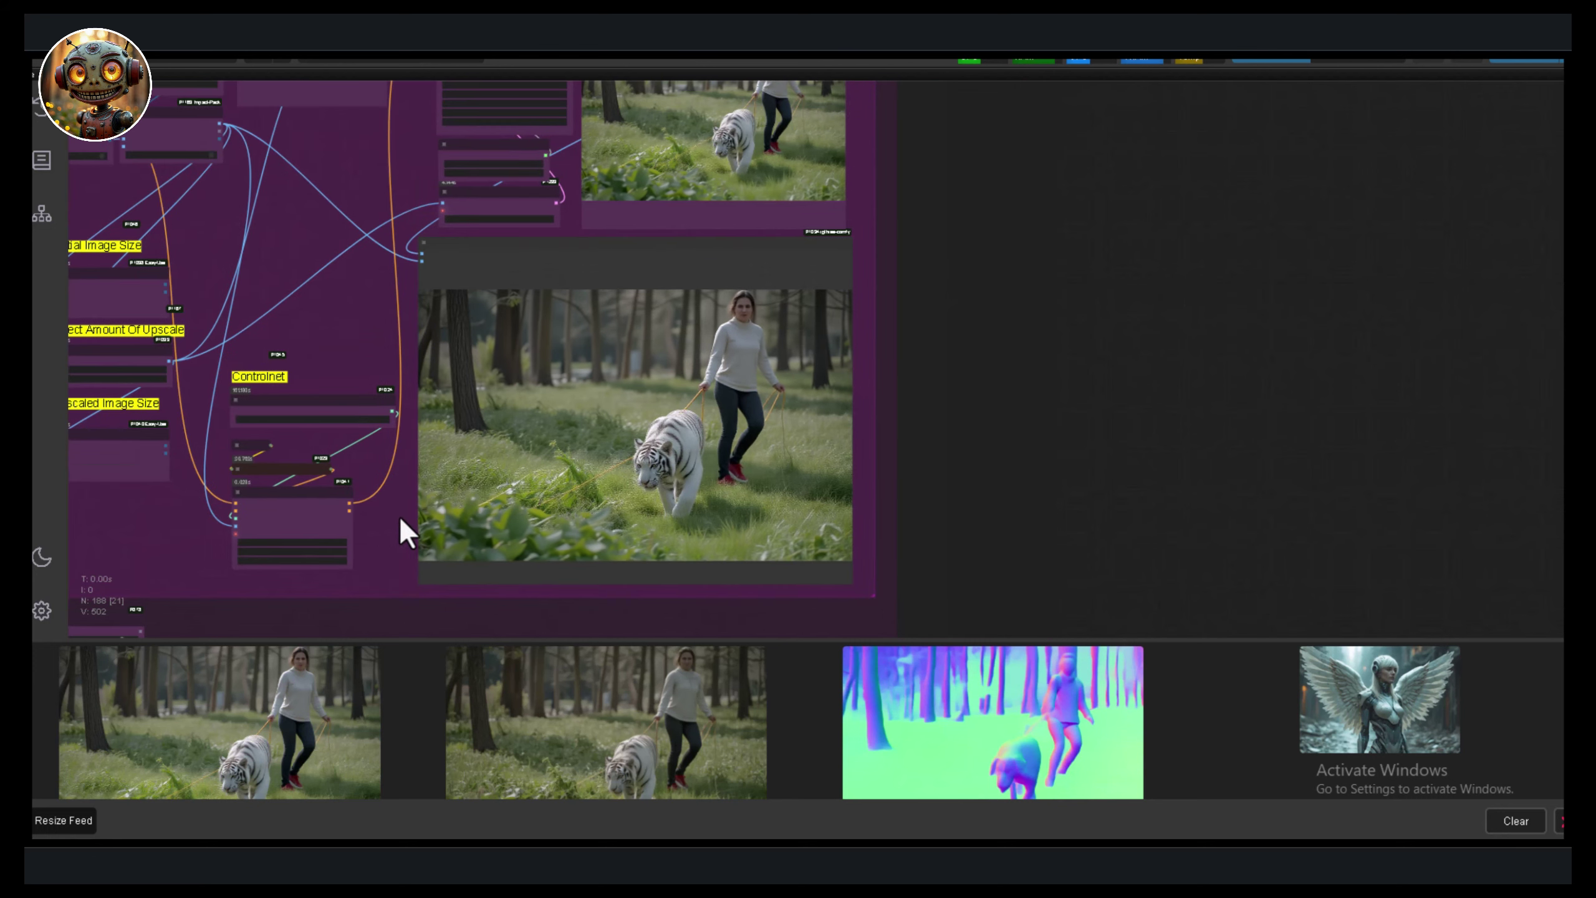
{"action": "scroll", "coordinate": [415, 503], "scroll_direction": "left", "scroll_amount": 4}
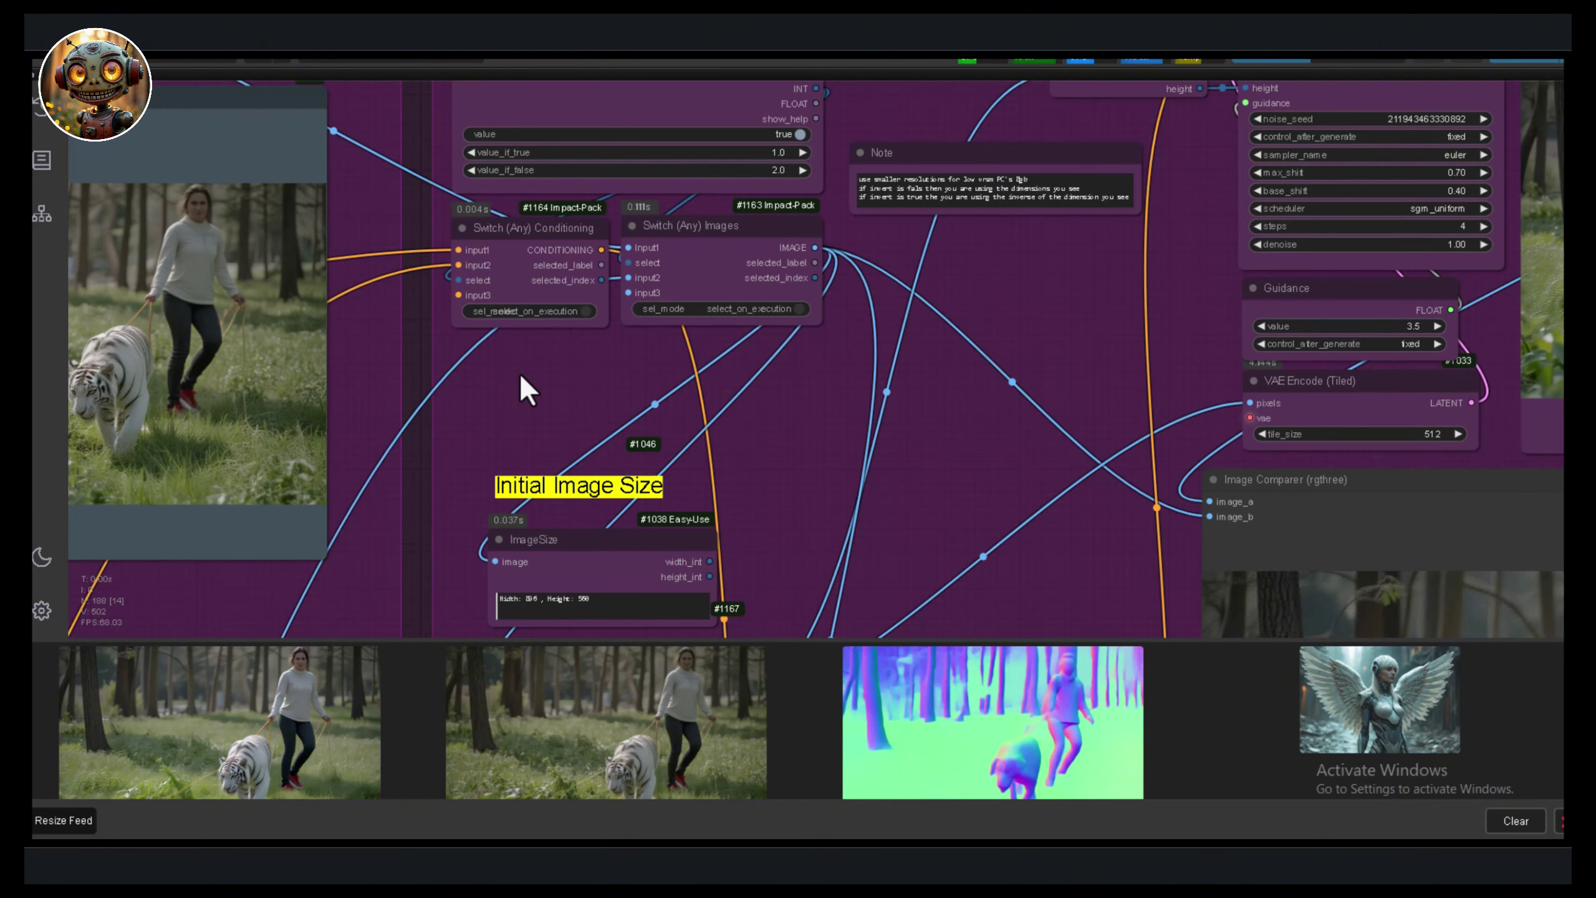
{"action": "double_click", "coordinate": [522, 378]}
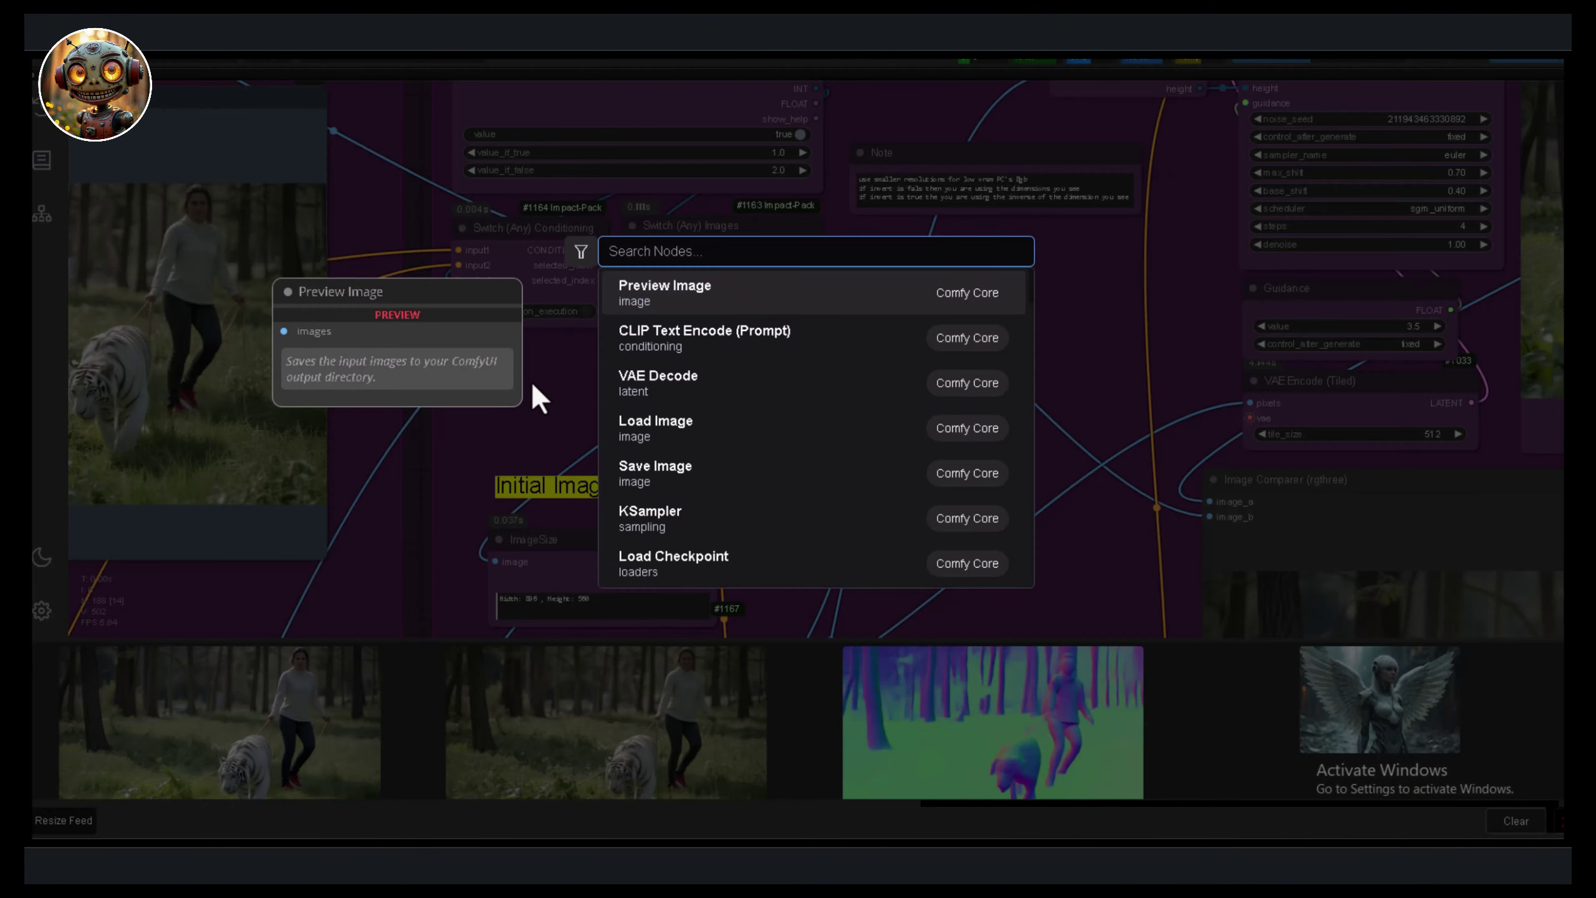
{"action": "type", "text": "sca"}
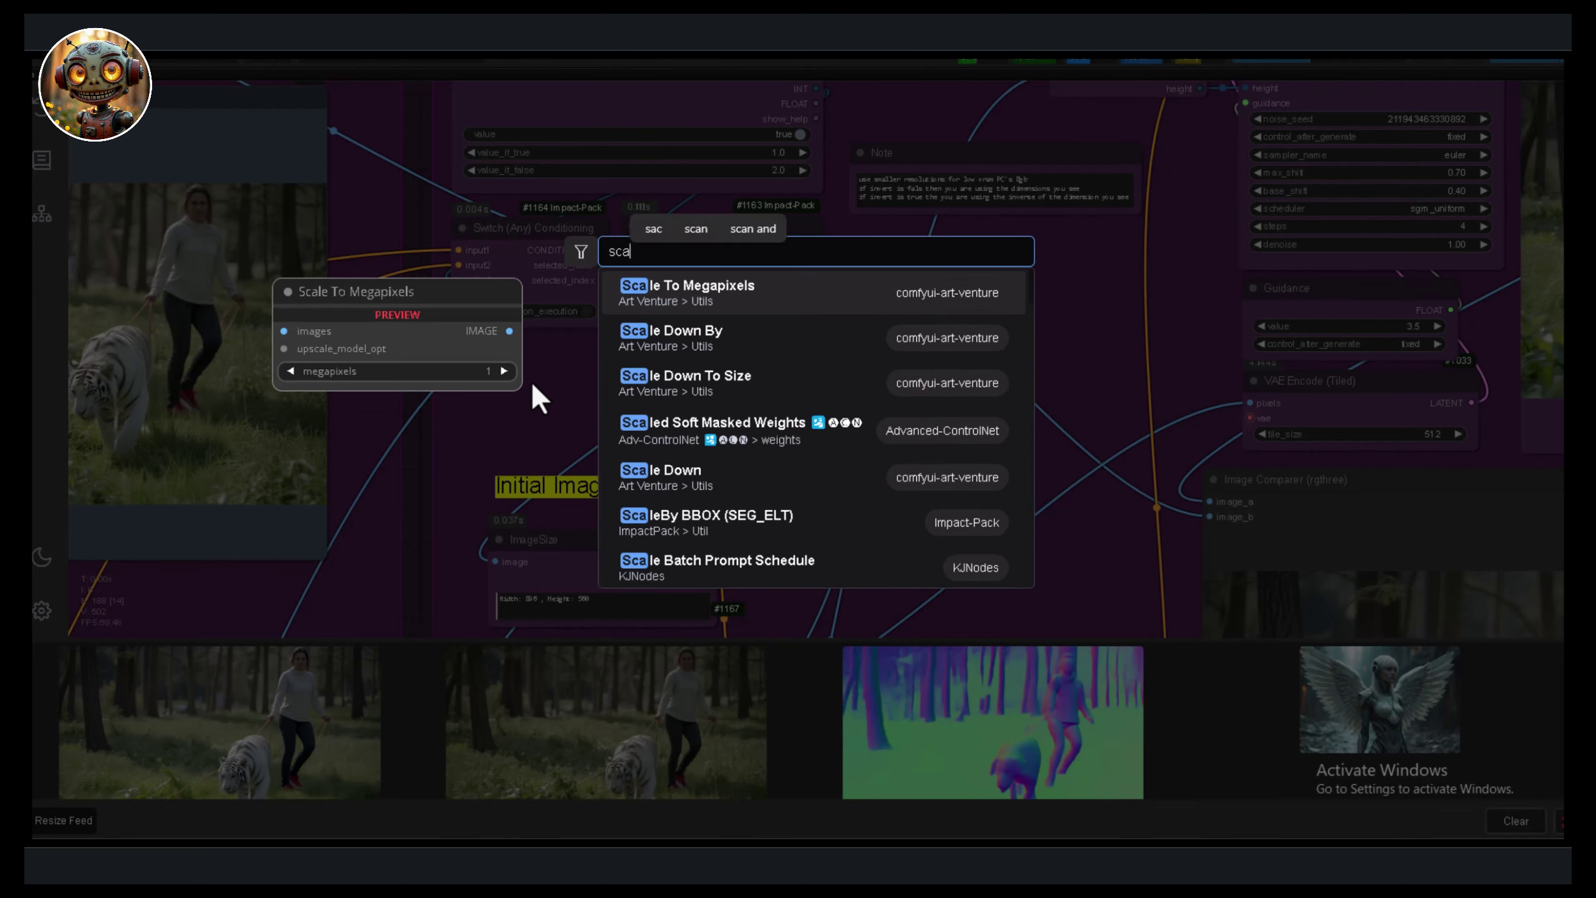
{"action": "type", "text": "le"}
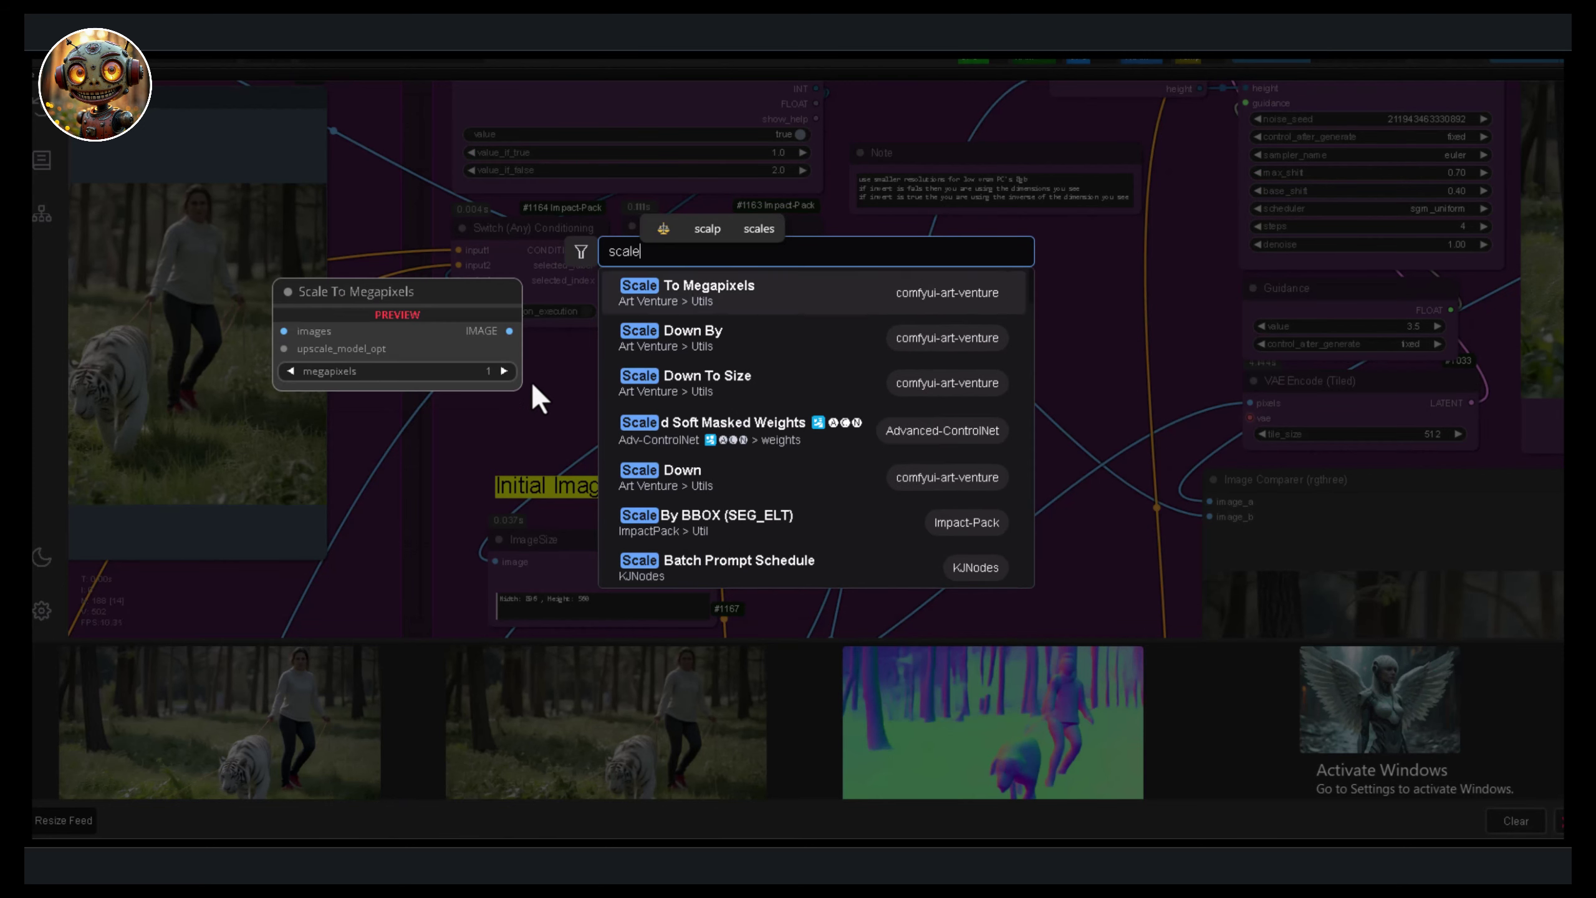
{"action": "left_click", "coordinate": [691, 340]}
{"action": "left_click_drag", "start_coordinate": [610, 363], "coordinate": [618, 366]}
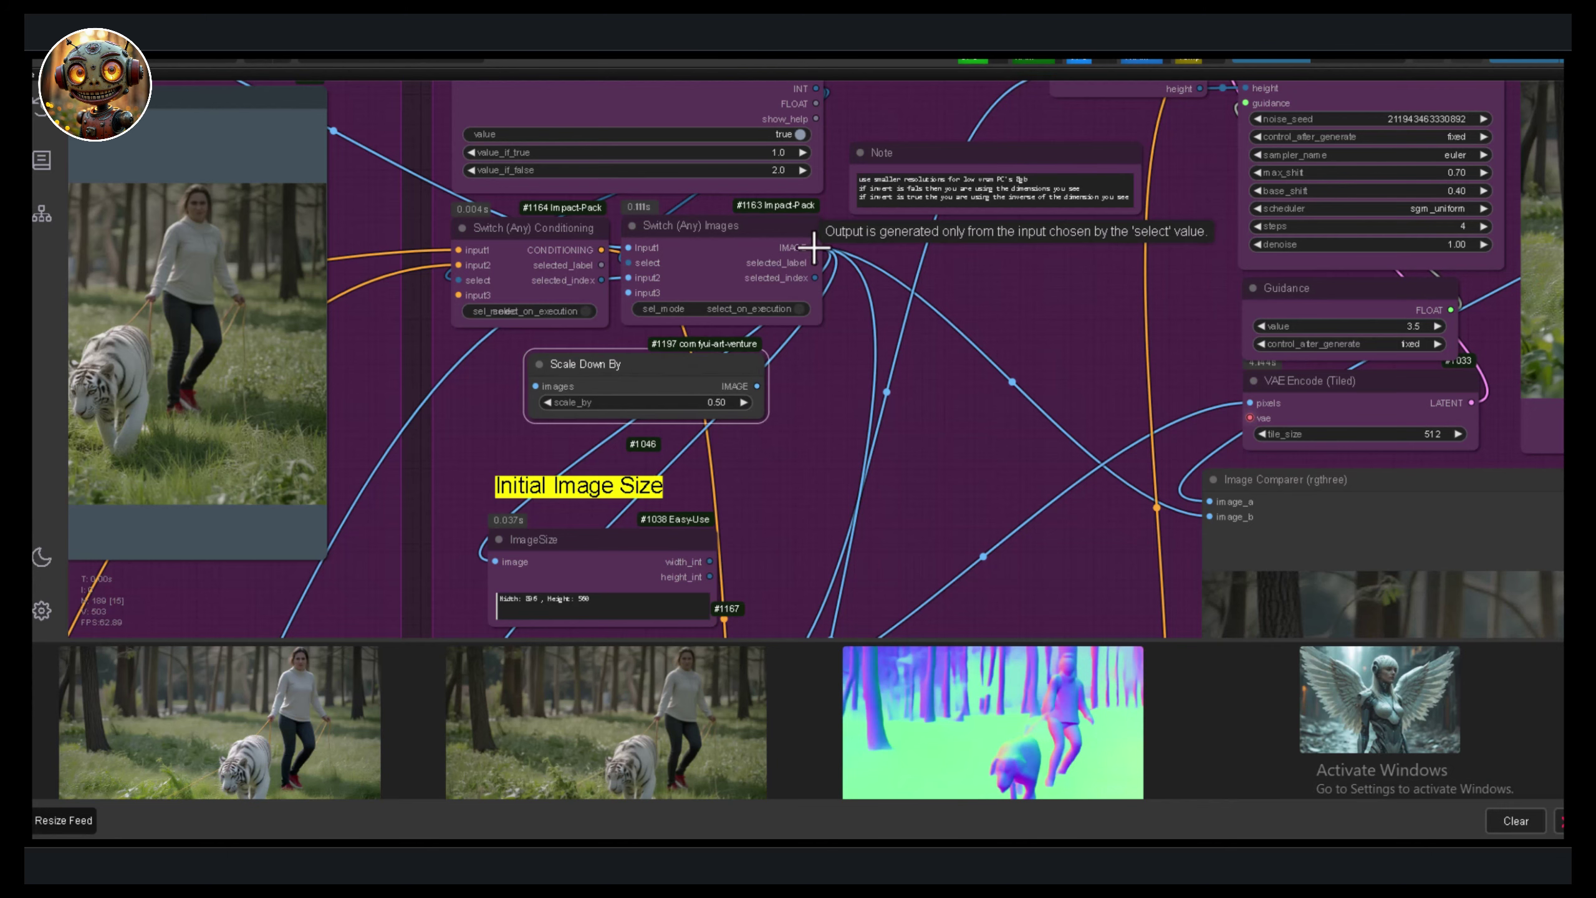
Route the Switch (Any) Images output through Scale Down By into the initial ImageSize and Upscale Image By nodes
{"action": "left_click_drag", "start_coordinate": [760, 388], "coordinate": [496, 552]}
{"action": "scroll", "coordinate": [457, 510], "scroll_direction": "down", "scroll_amount": 5}
{"action": "scroll", "coordinate": [484, 556], "scroll_direction": "up", "scroll_amount": 4}
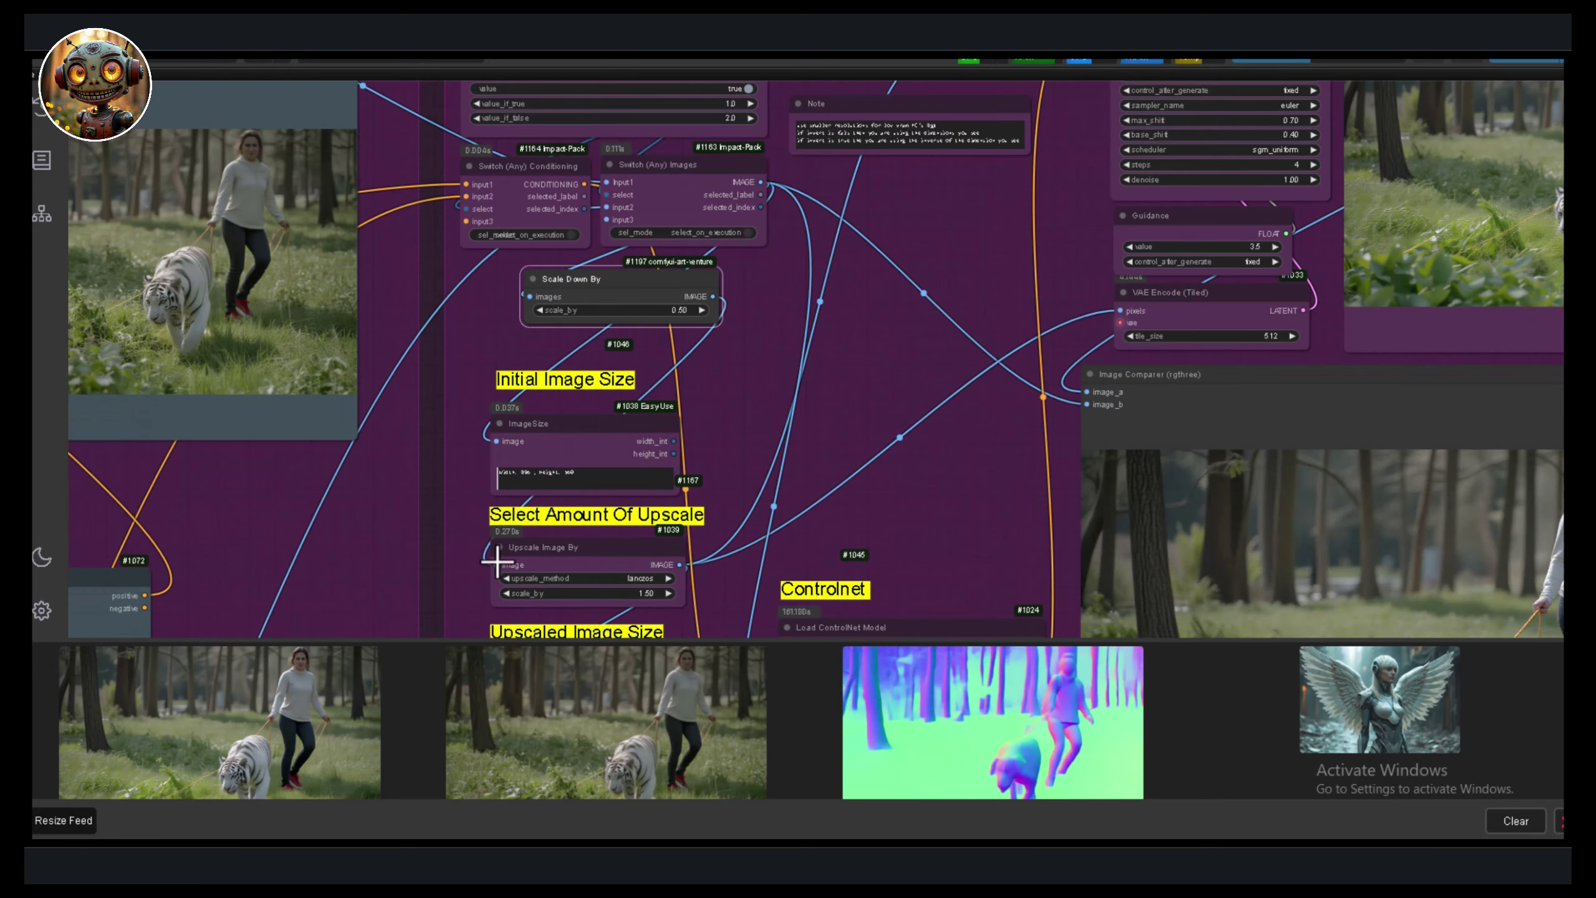
Try scale_by values of 1 and 0.5 in the Scale Down By node
{"action": "scroll", "coordinate": [552, 419], "scroll_direction": "up", "scroll_amount": 5}
{"action": "left_click", "coordinate": [715, 299]}
{"action": "type", "text": "1"}
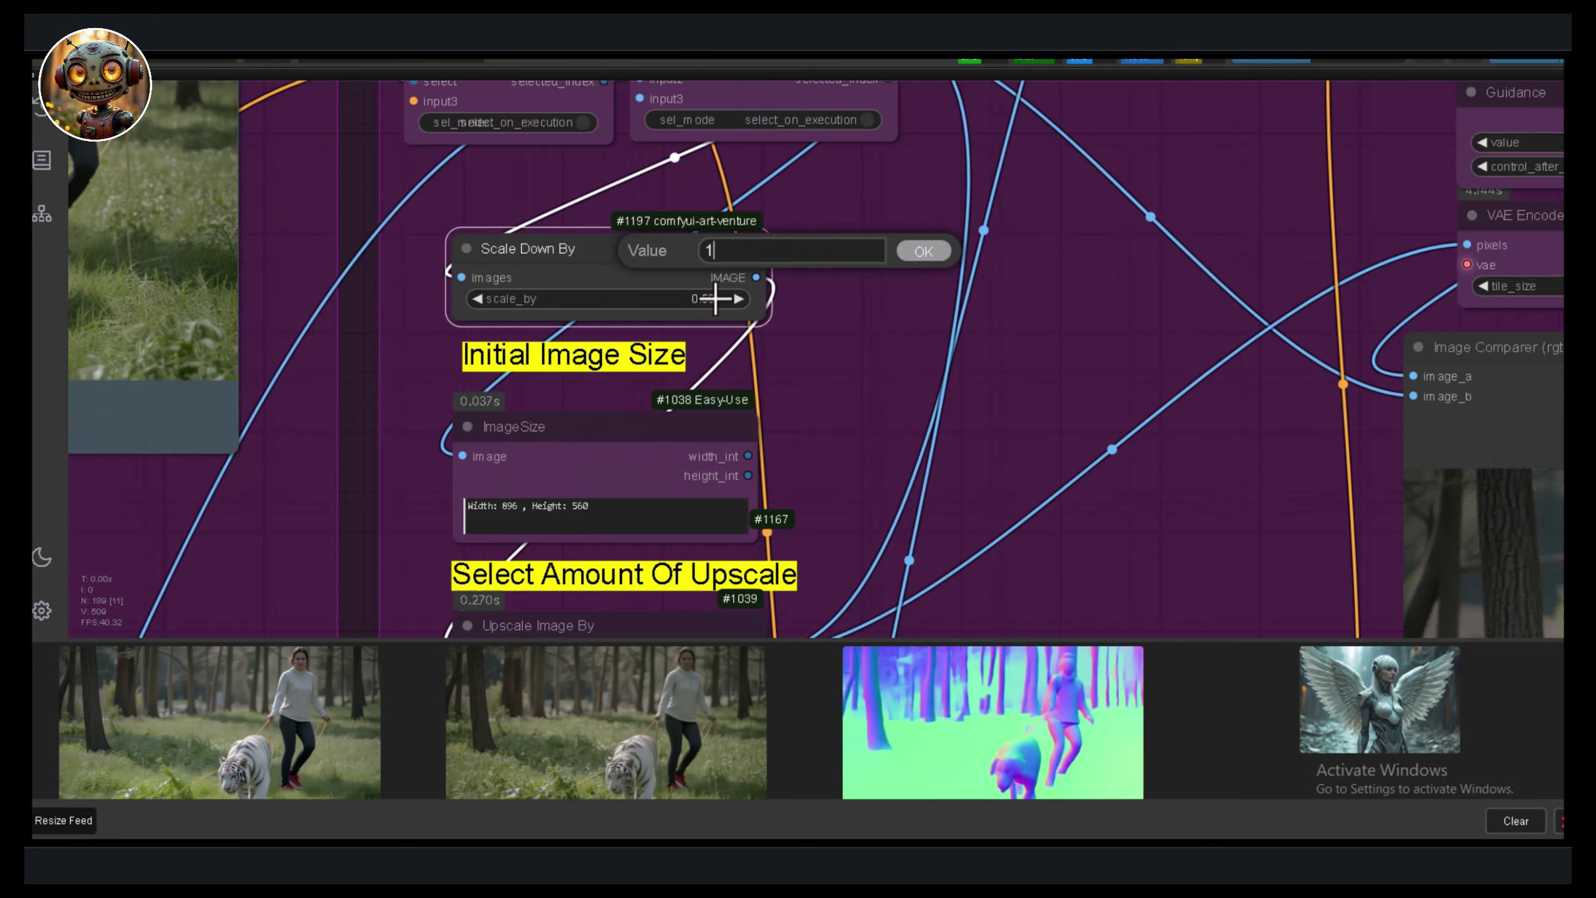
{"action": "key", "text": "Return"}
{"action": "left_click", "coordinate": [696, 298]}
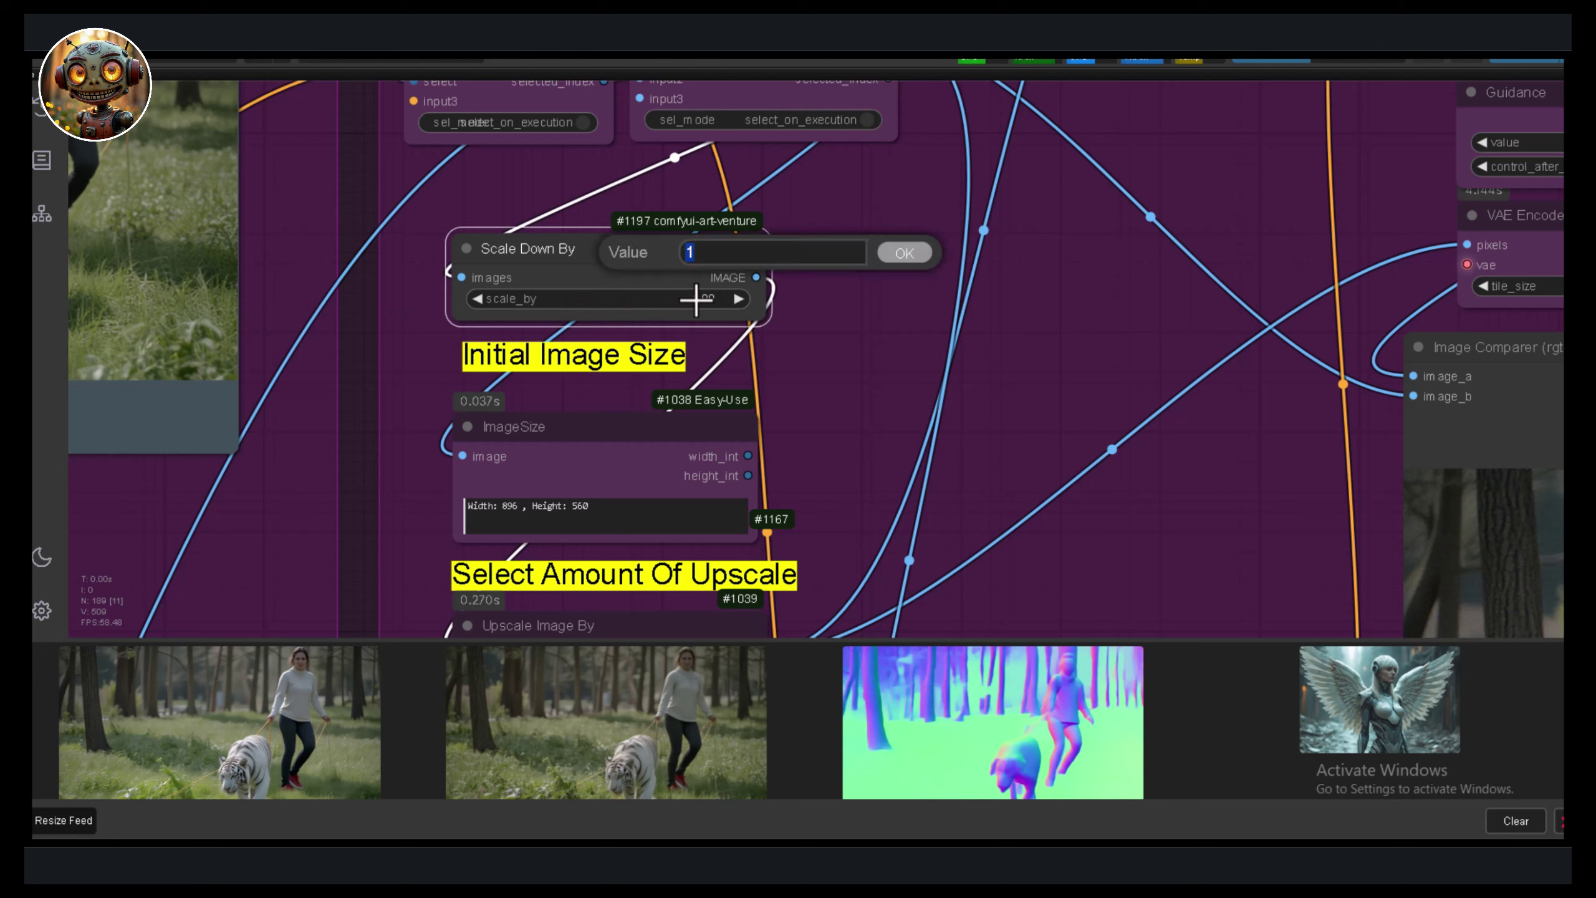
{"action": "type", "text": "0.5"}
{"action": "key", "text": "Return"}
Set scale_by to 0.25 in the Scale Down By node
{"action": "left_click", "coordinate": [704, 298]}
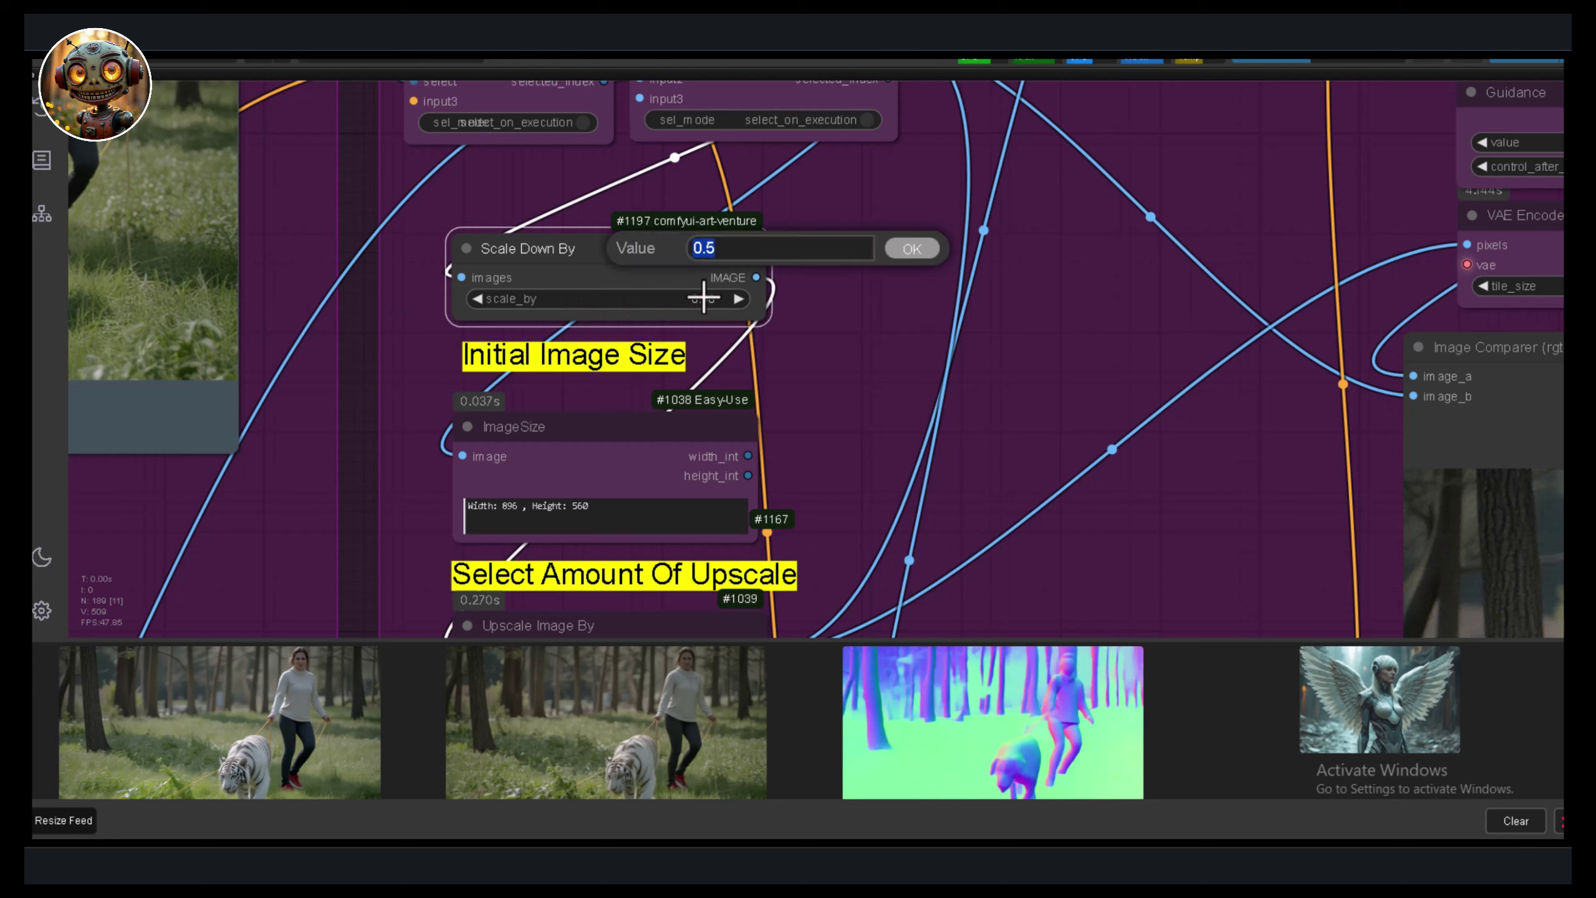
{"action": "type", "text": "0.25"}
{"action": "key", "text": "Return"}
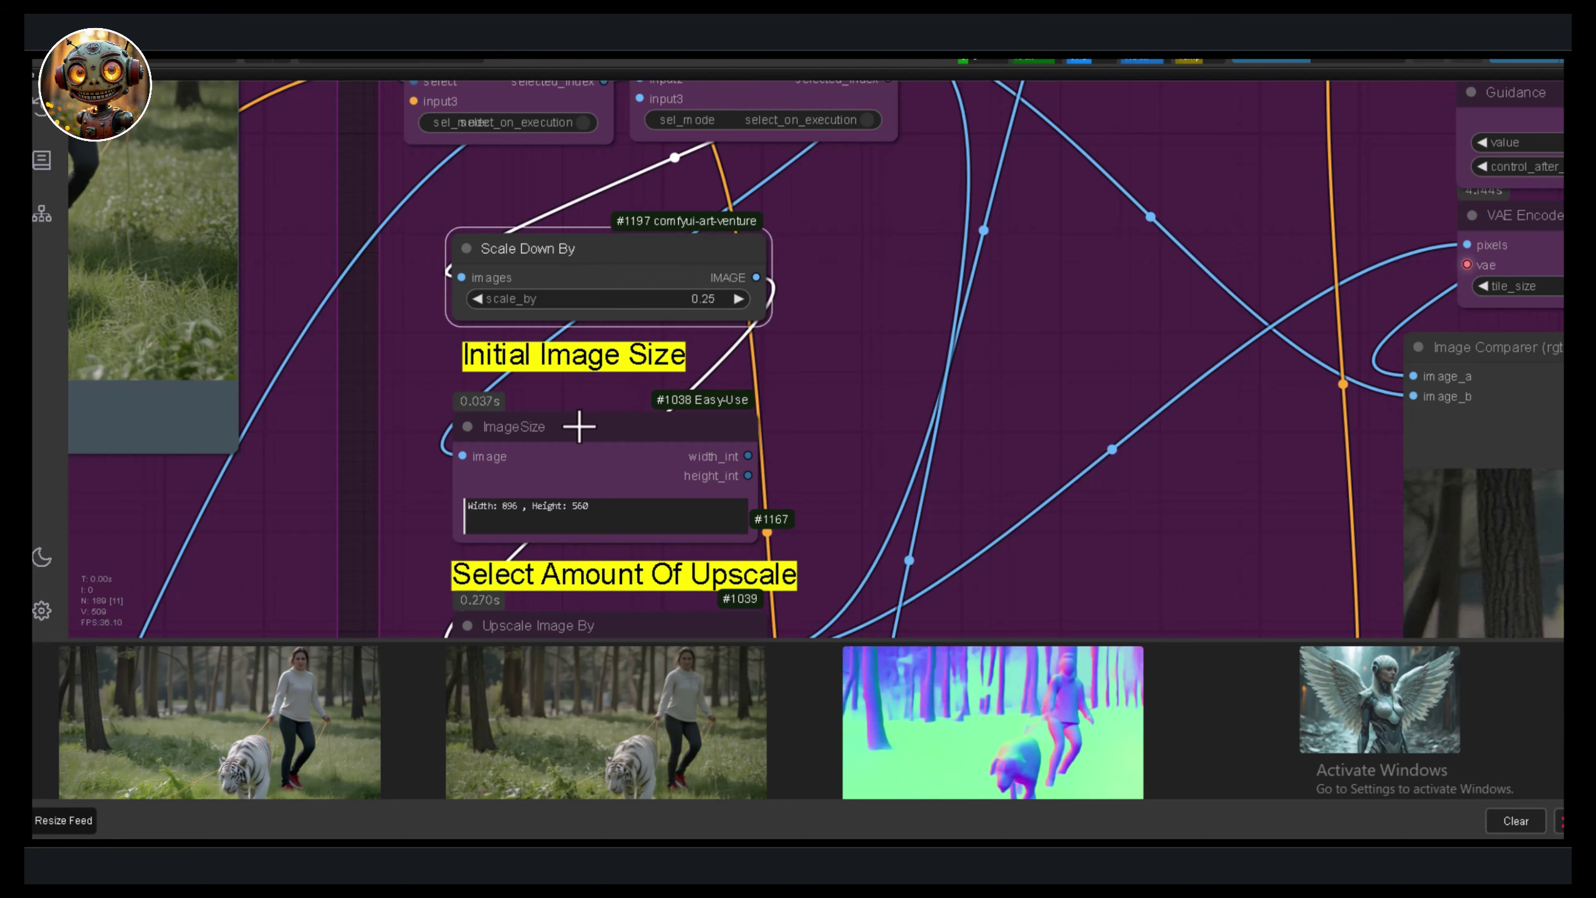
Set scale_by to 5 in the Upscale Image By node under Select Amount Of Upscale
{"action": "scroll", "coordinate": [578, 425], "scroll_direction": "down", "scroll_amount": 3}
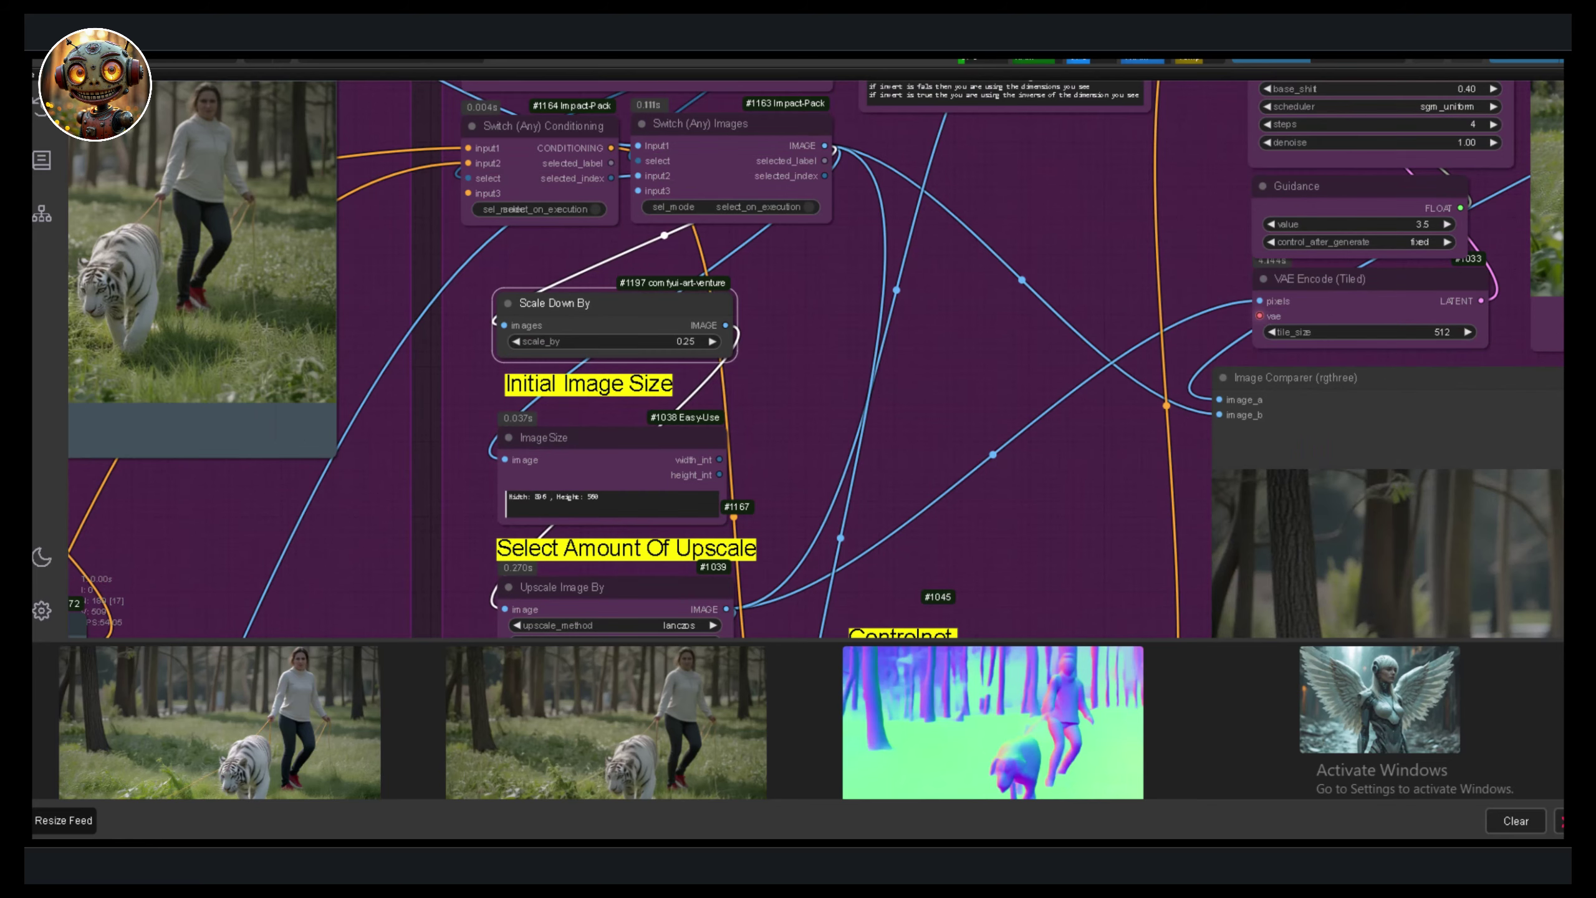
{"action": "scroll", "coordinate": [629, 603], "scroll_direction": "up", "scroll_amount": 8}
{"action": "left_click", "coordinate": [653, 388]}
{"action": "type", "text": "5"}
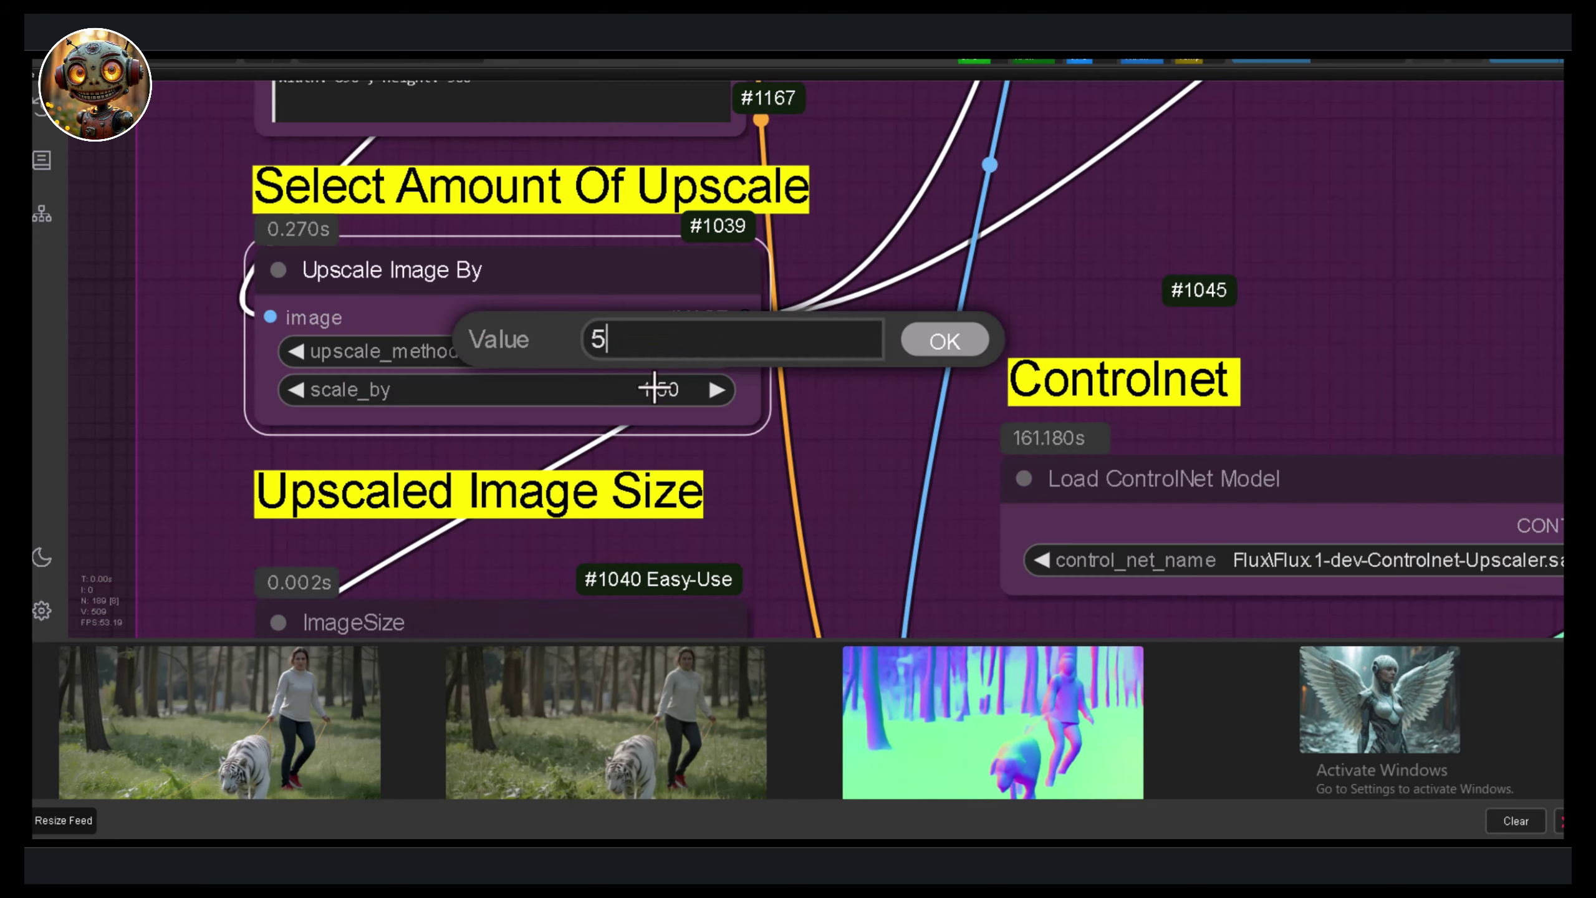
{"action": "key", "text": "Return"}
{"action": "scroll", "coordinate": [584, 478], "scroll_direction": "down", "scroll_amount": 3}
{"action": "scroll", "coordinate": [561, 482], "scroll_direction": "down", "scroll_amount": 5}
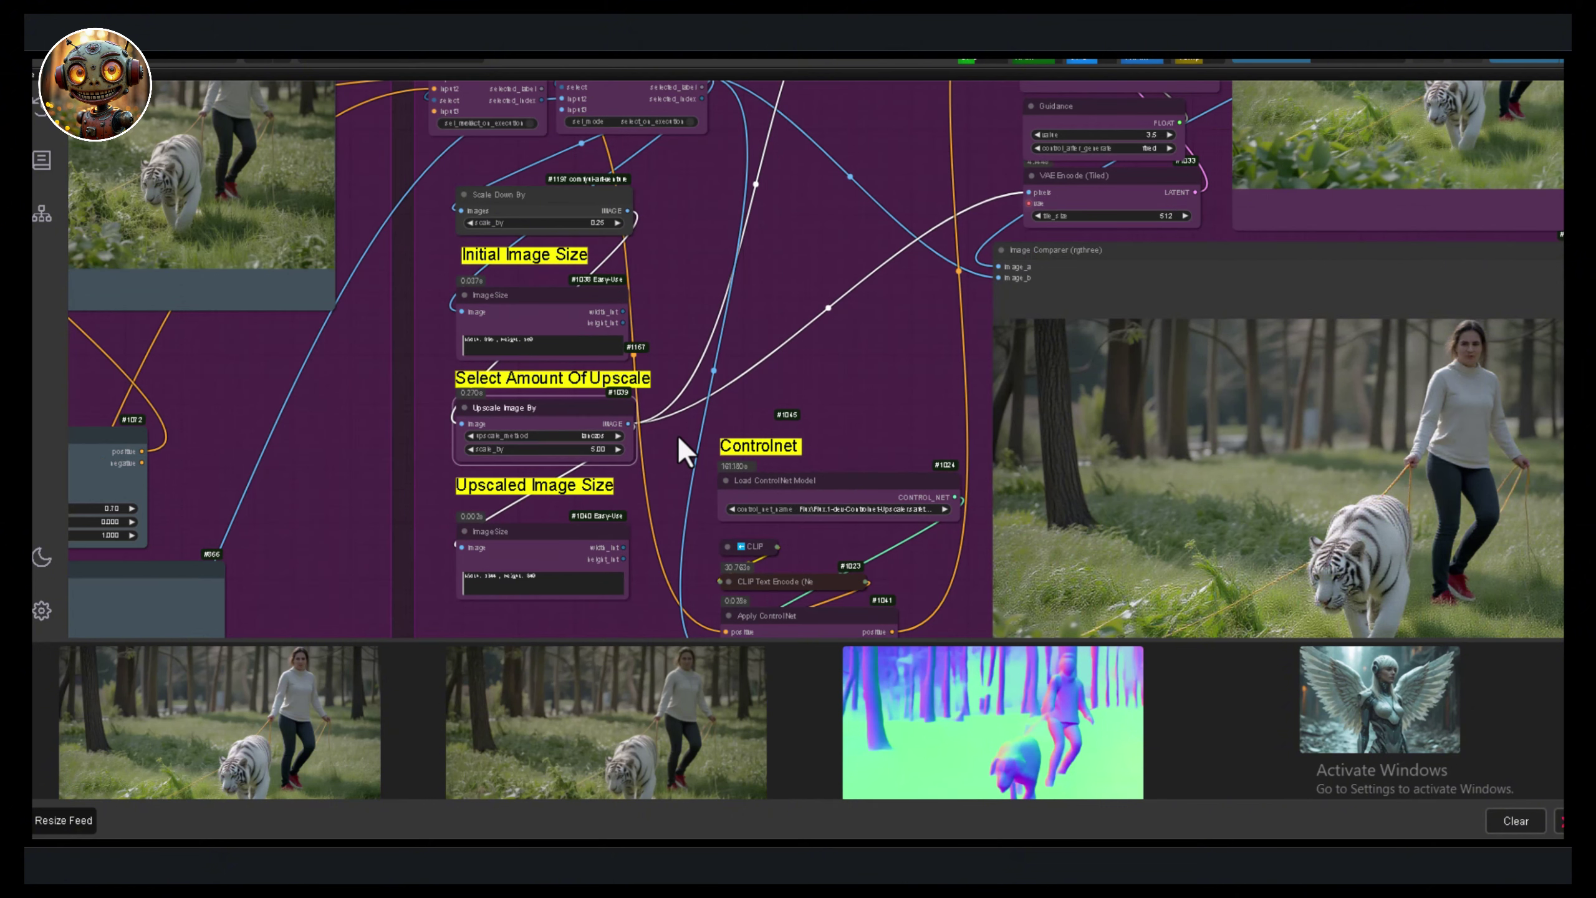
Check the upscaled result in the Image Comparer and raise scale_by to 6 in the Upscale Image By node
{"action": "scroll", "coordinate": [562, 482], "scroll_direction": "down", "scroll_amount": 2}
{"action": "left_click_drag", "start_coordinate": [817, 377], "coordinate": [464, 315]}
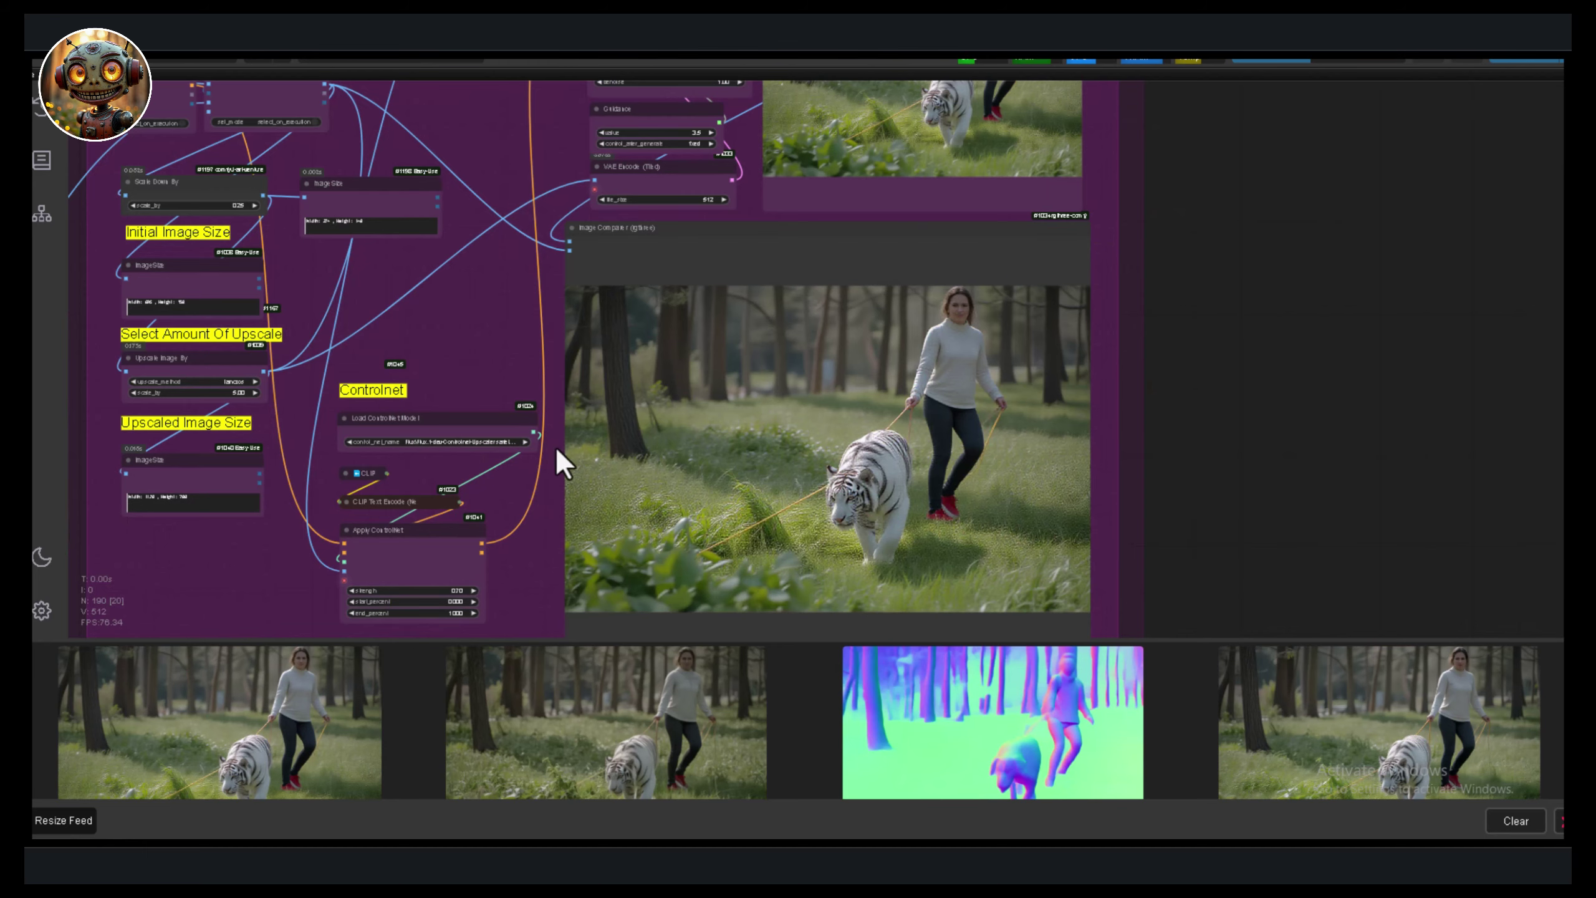
{"action": "left_click_drag", "start_coordinate": [561, 459], "coordinate": [551, 437]}
{"action": "scroll", "coordinate": [1052, 428], "scroll_direction": "up", "scroll_amount": 3}
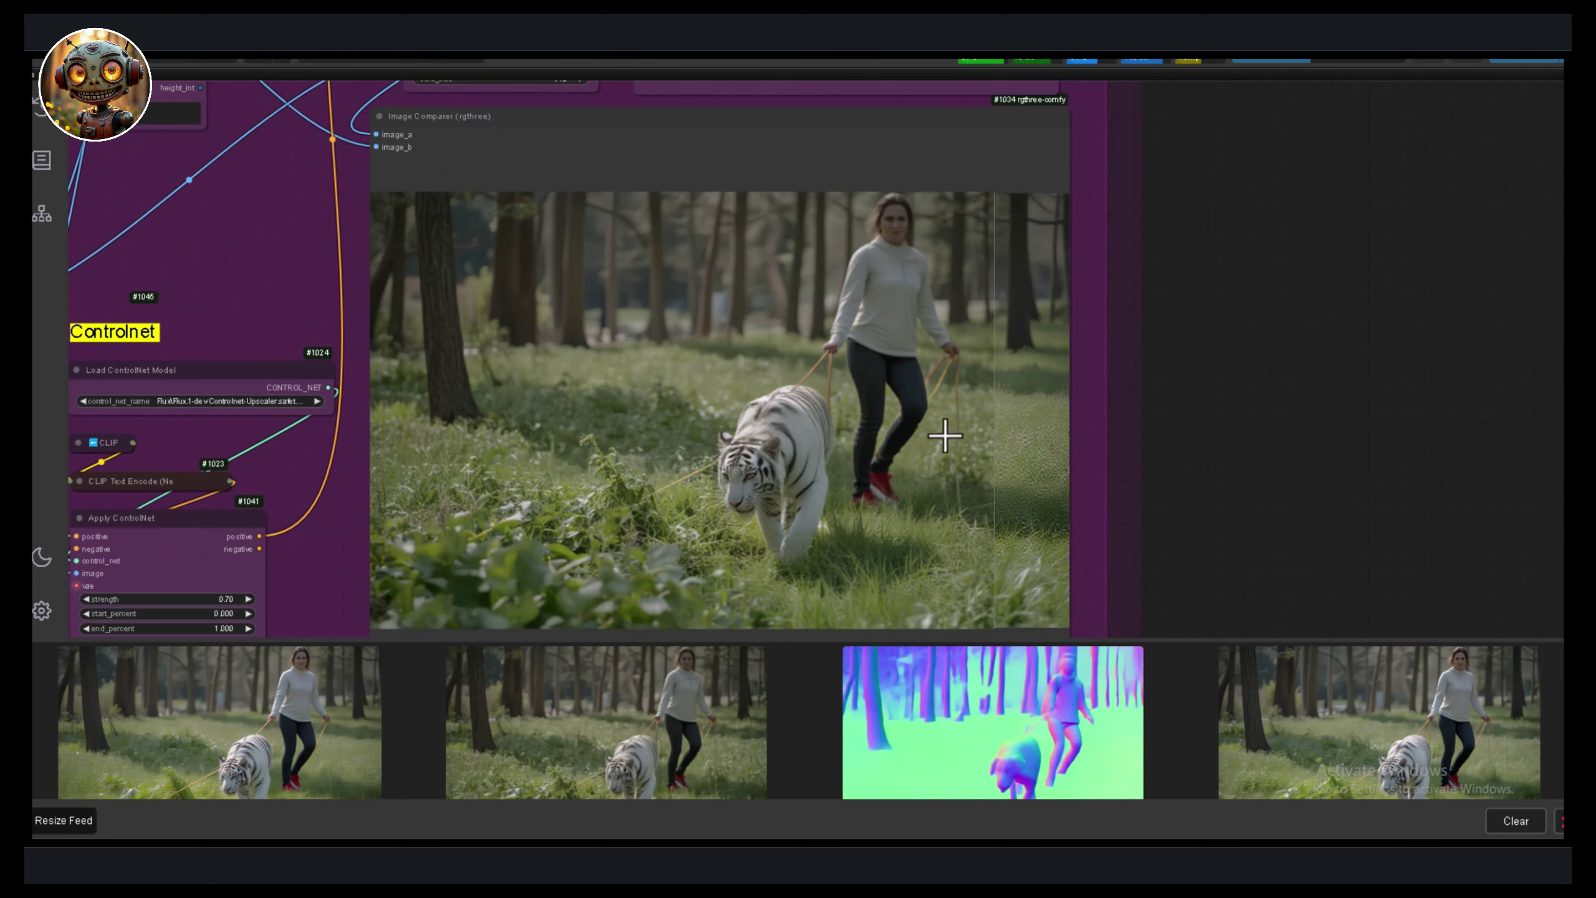
{"action": "left_click", "coordinate": [372, 363]}
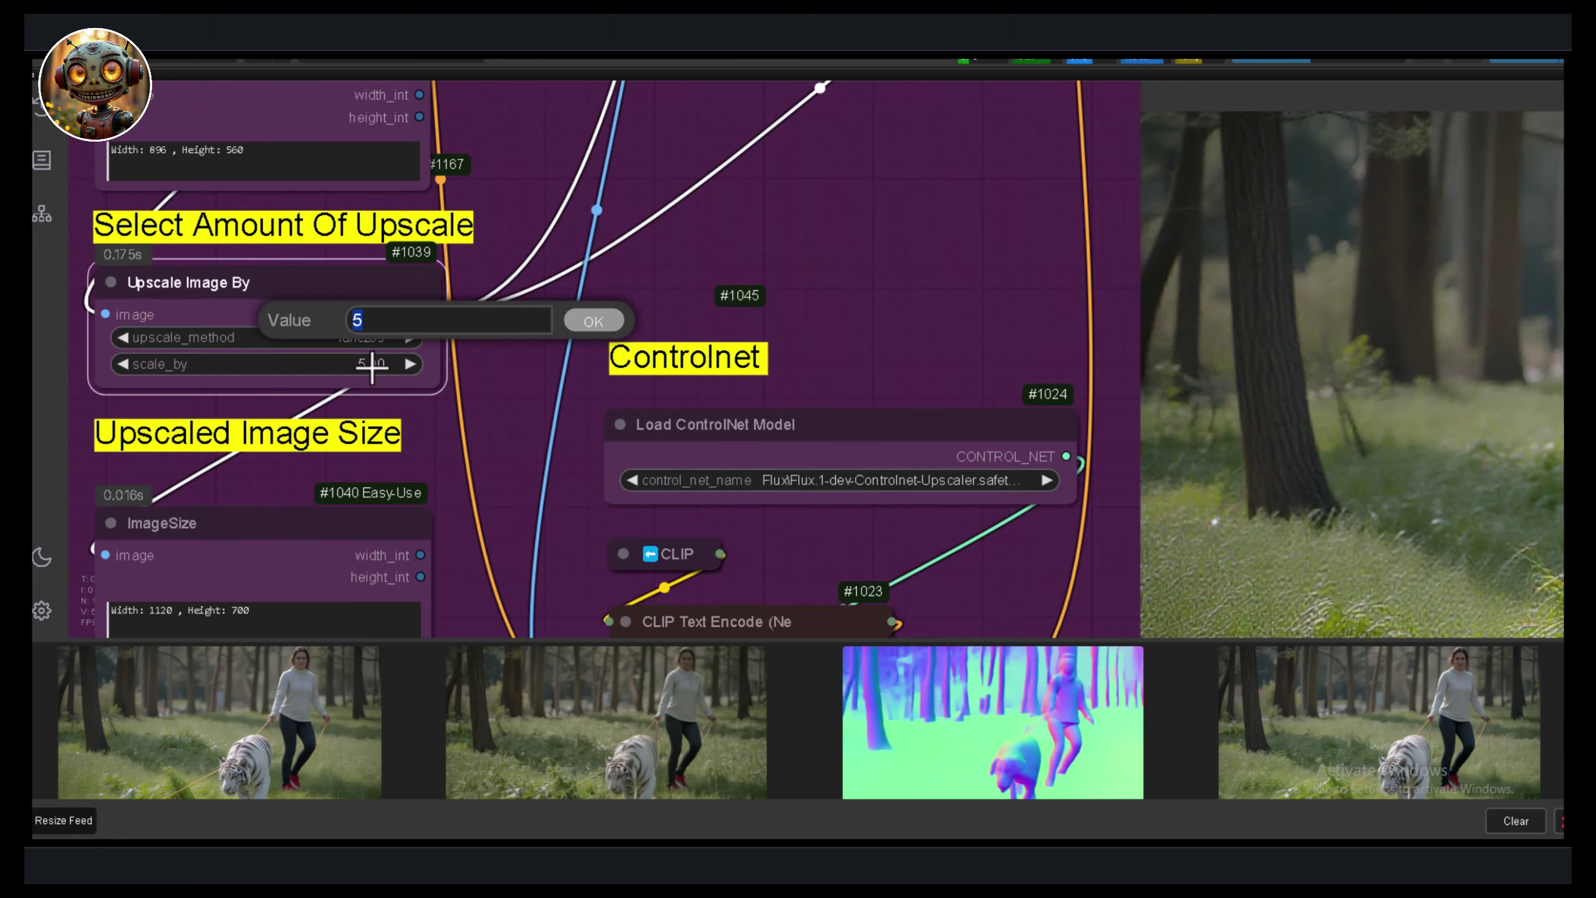
{"action": "type", "text": "6"}
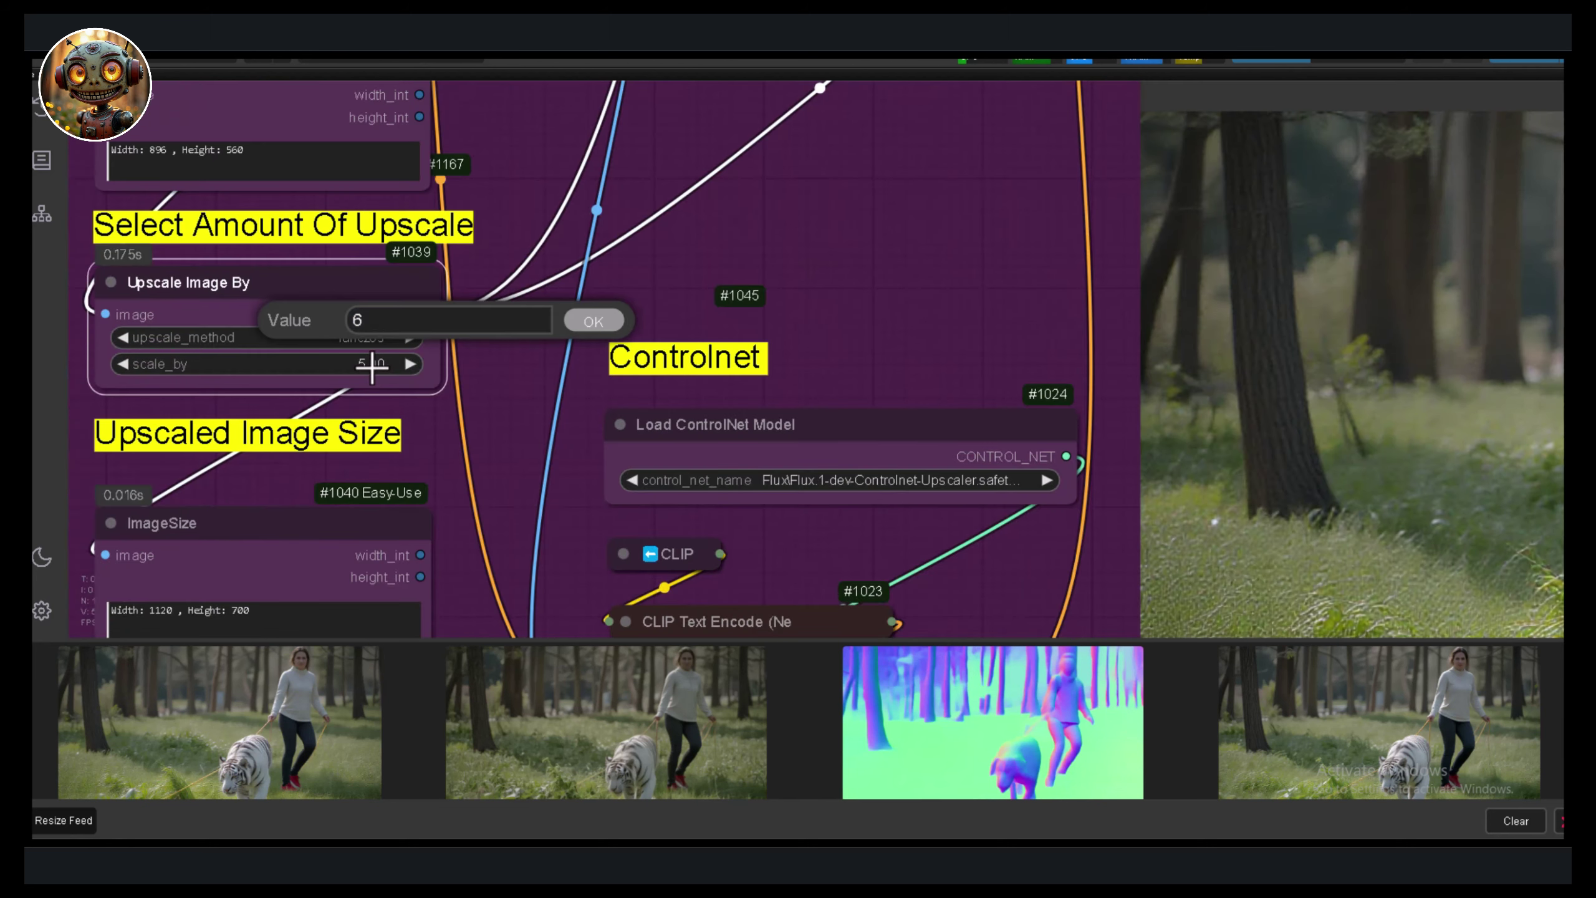
{"action": "left_click", "coordinate": [590, 321]}
Set the steps to 6 in the upscaler group's Custom Sampler Flux node
{"action": "scroll", "coordinate": [695, 272], "scroll_direction": "down", "scroll_amount": 4}
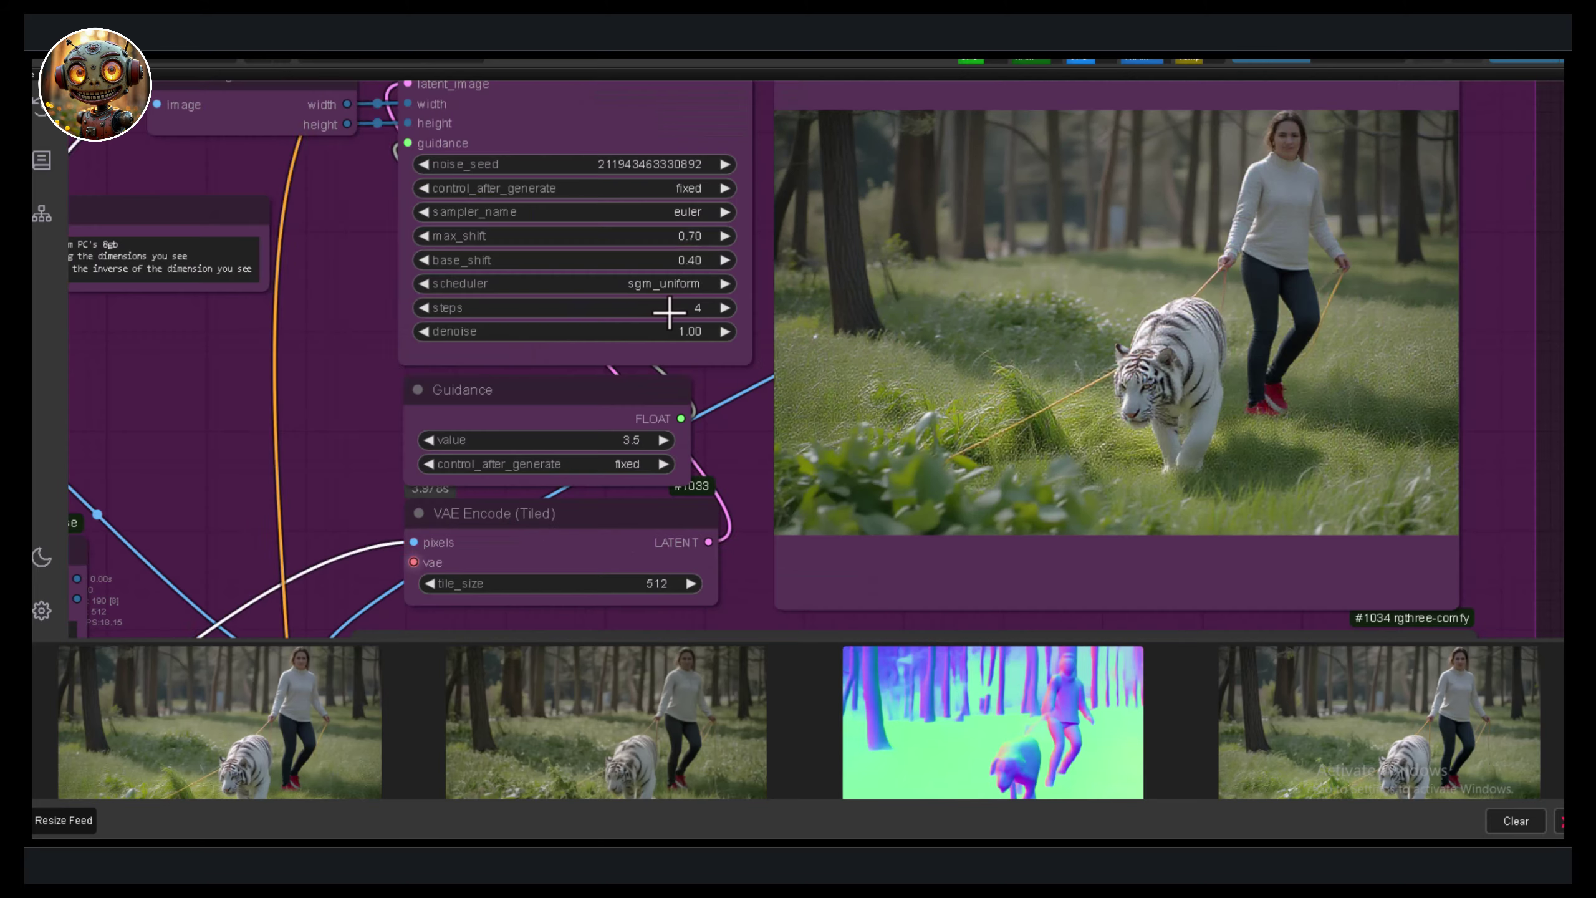
{"action": "left_click", "coordinate": [669, 313]}
{"action": "type", "text": "6"}
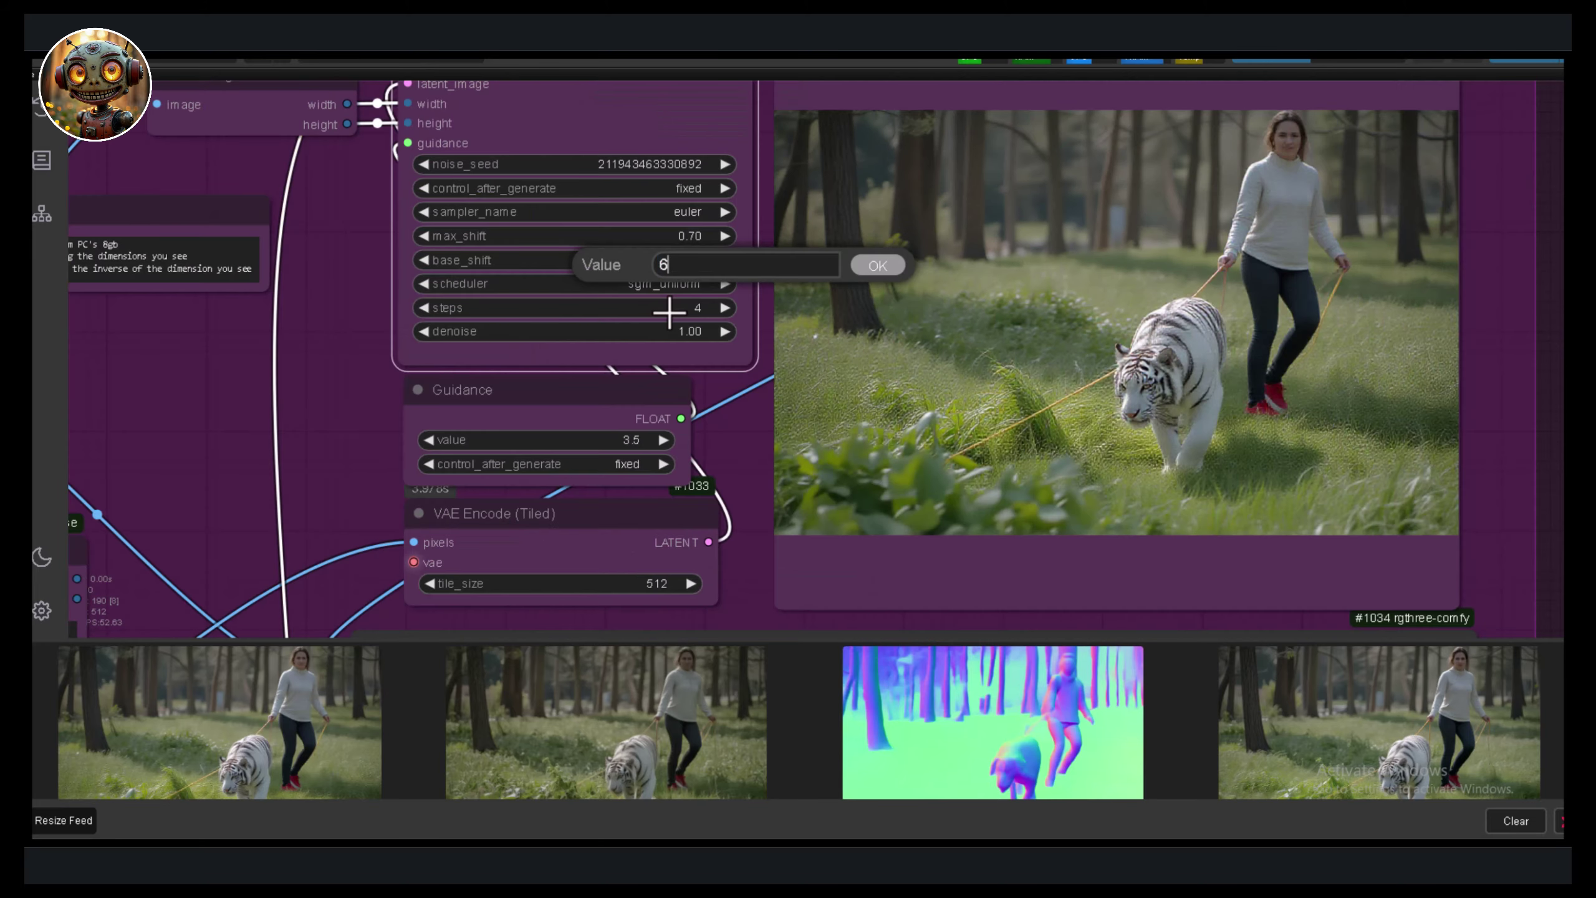
{"action": "key", "text": "Return"}
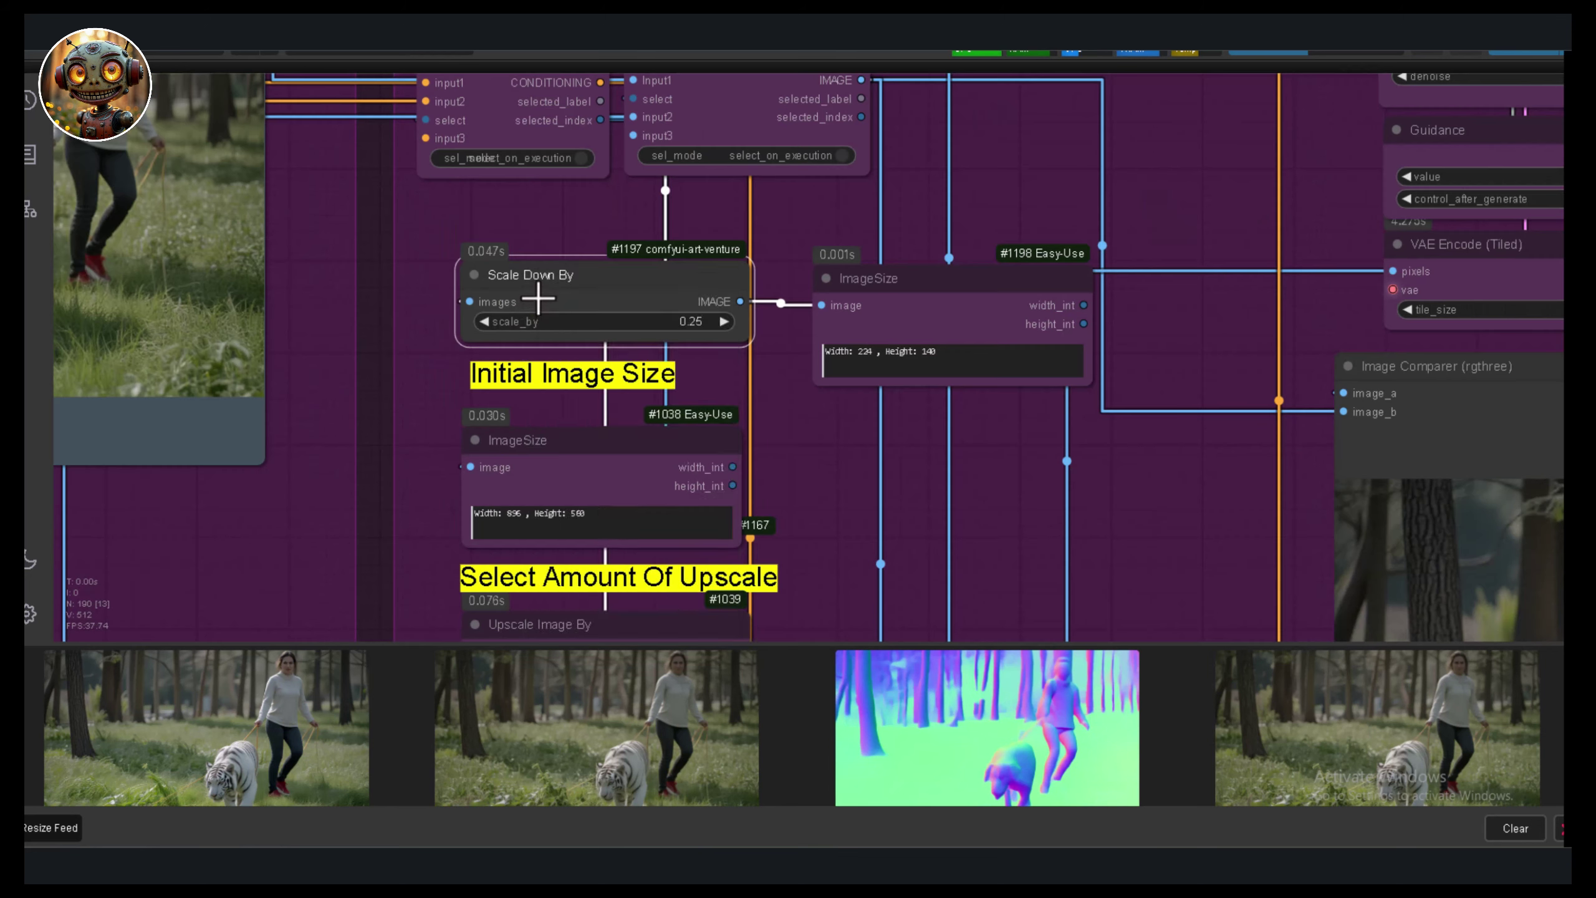
Bypass the Scale Down By node and re-enable it
{"action": "right_click", "coordinate": [537, 280]}
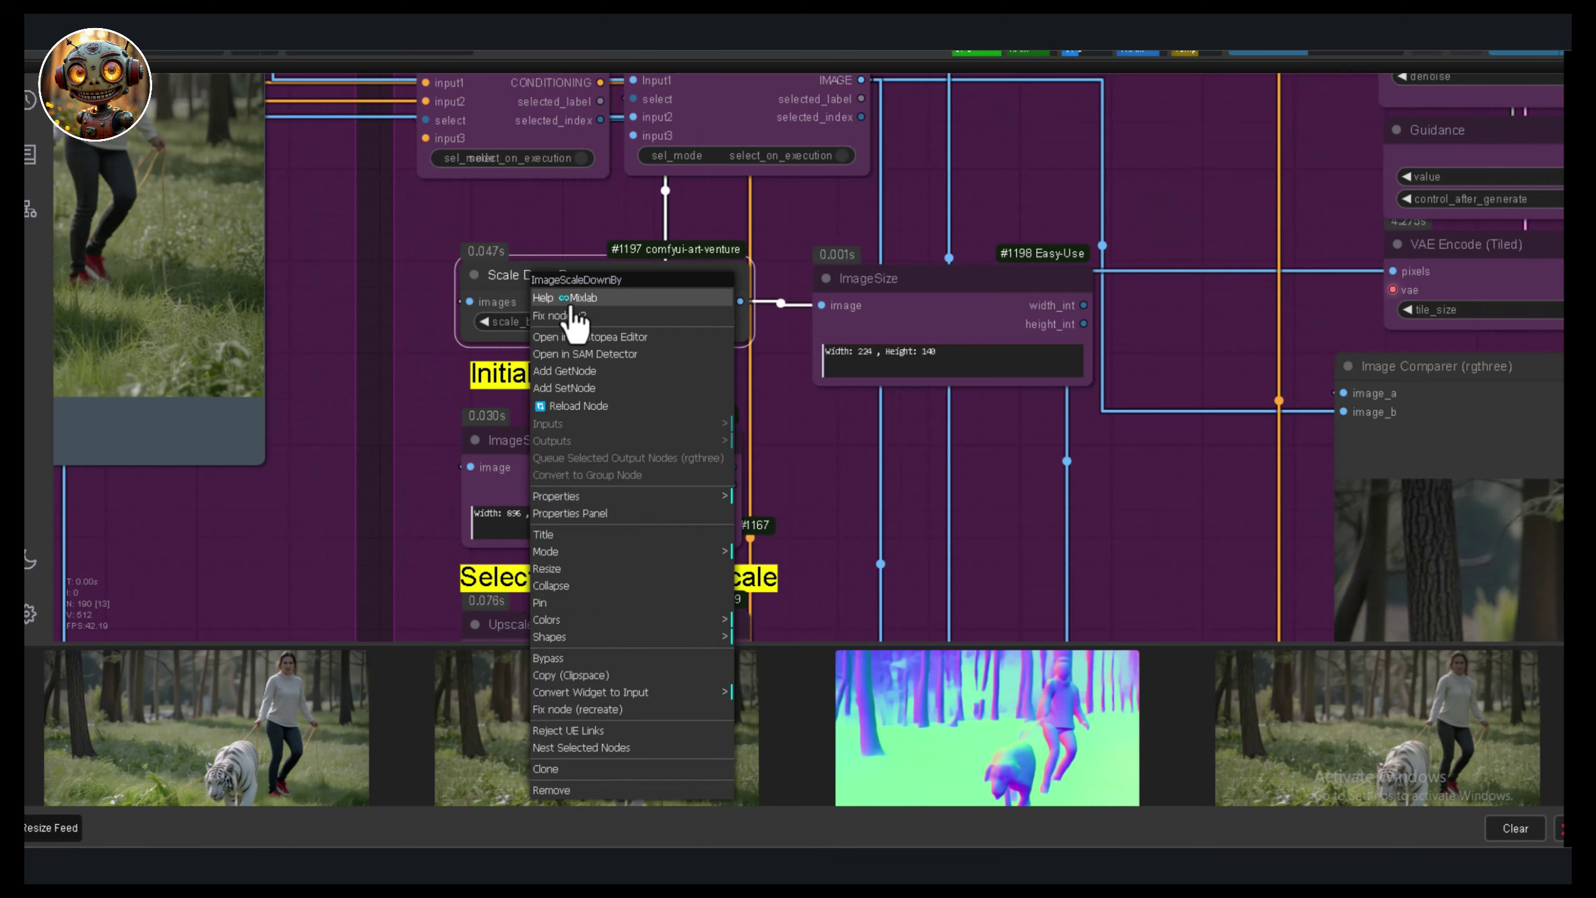
{"action": "left_click", "coordinate": [569, 658]}
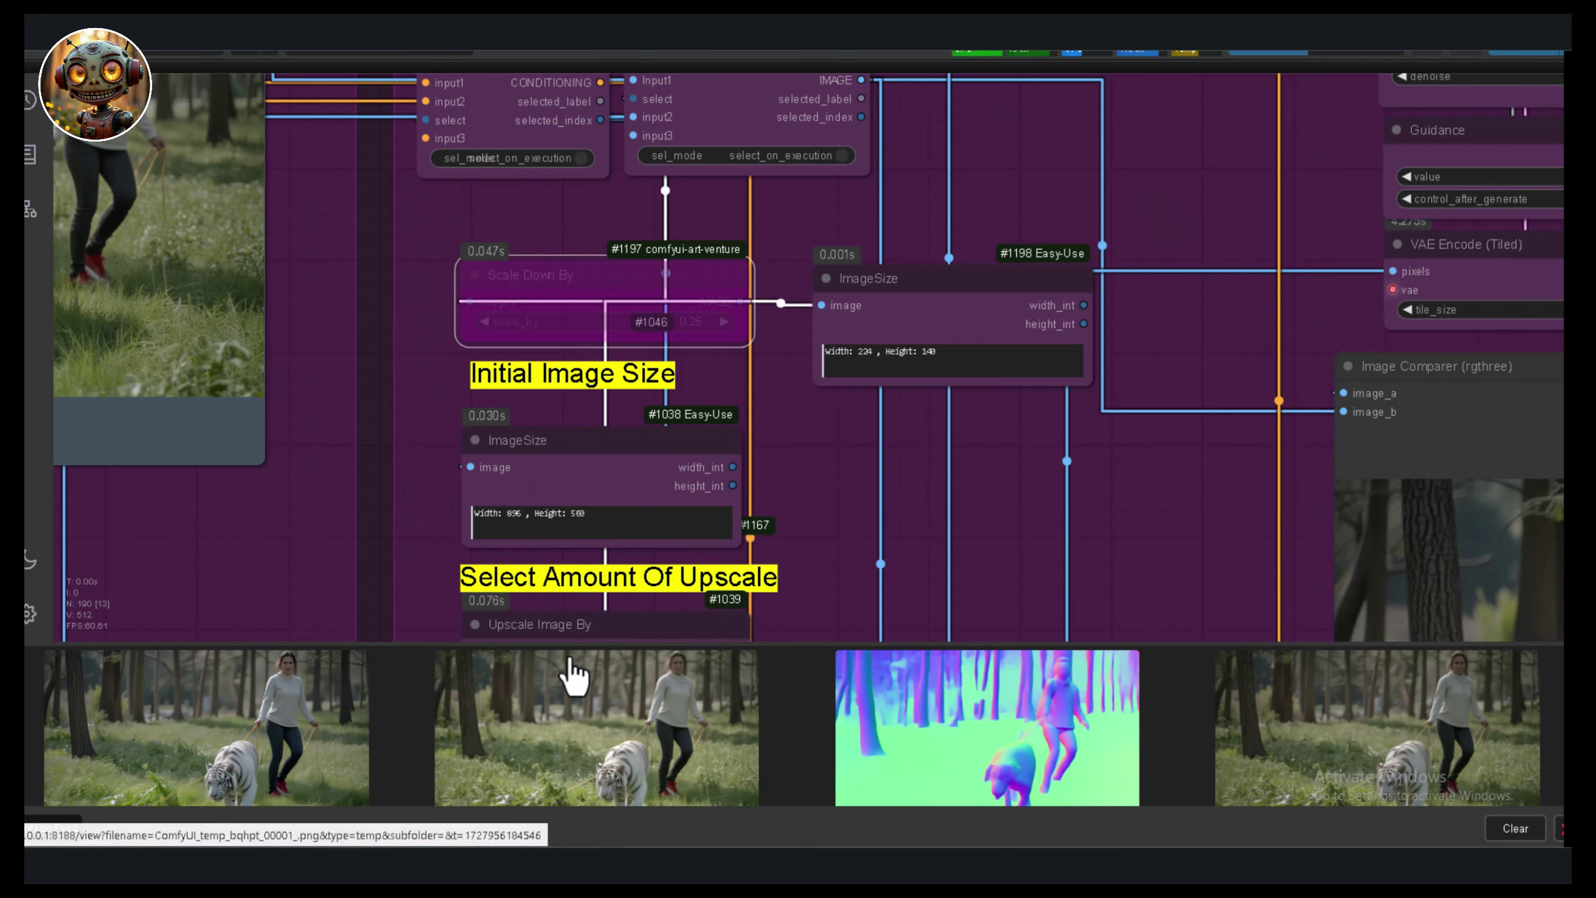
{"action": "right_click", "coordinate": [535, 291]}
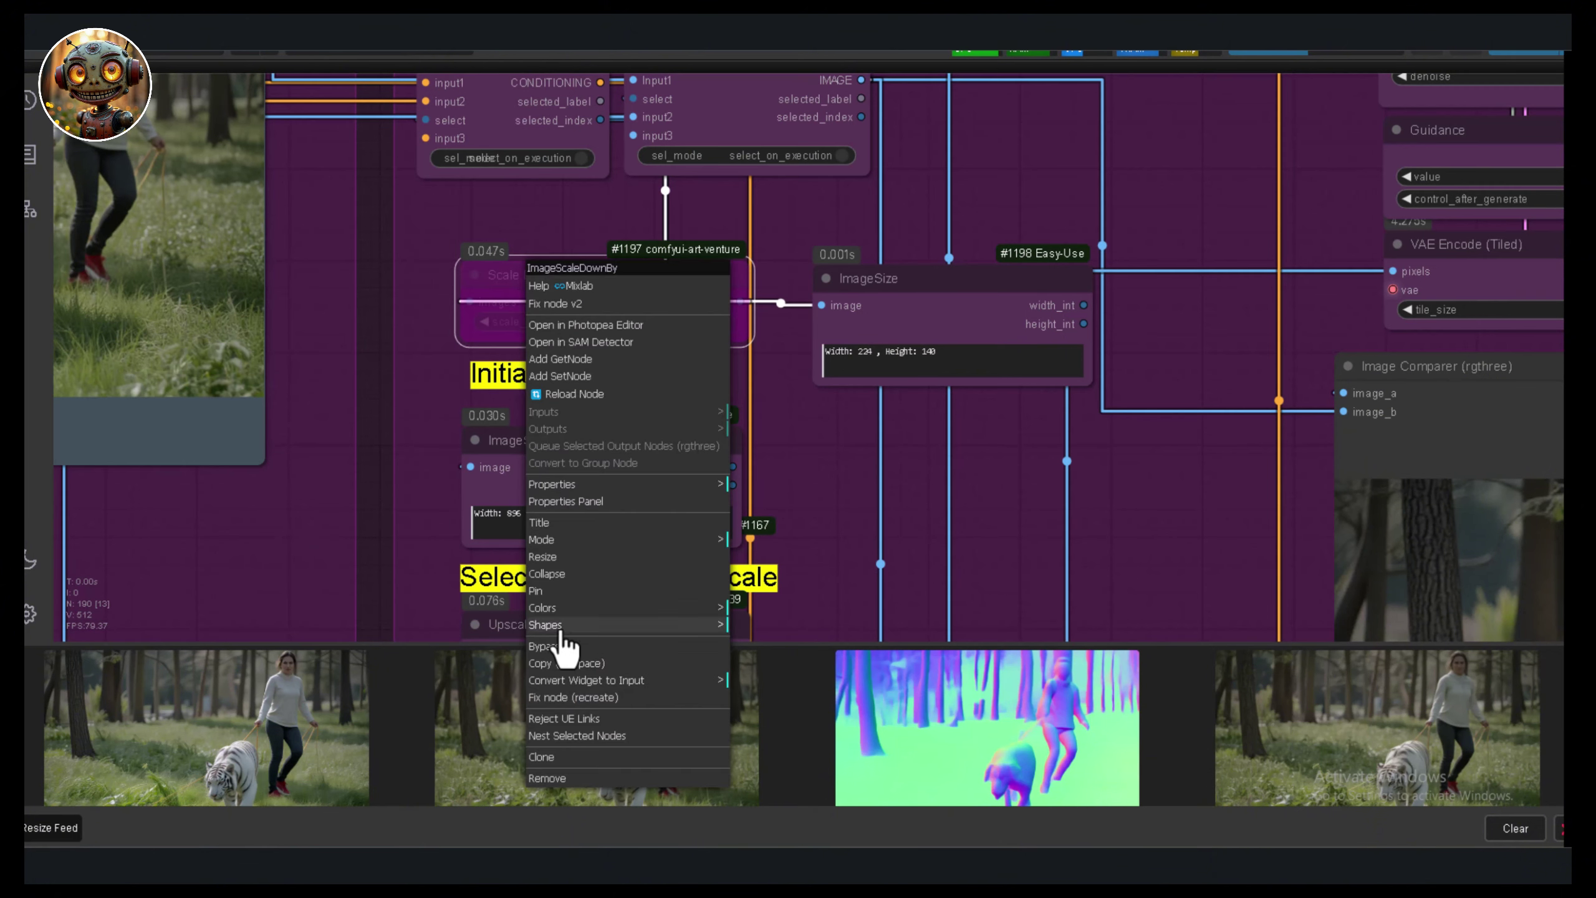
{"action": "left_click", "coordinate": [591, 658]}
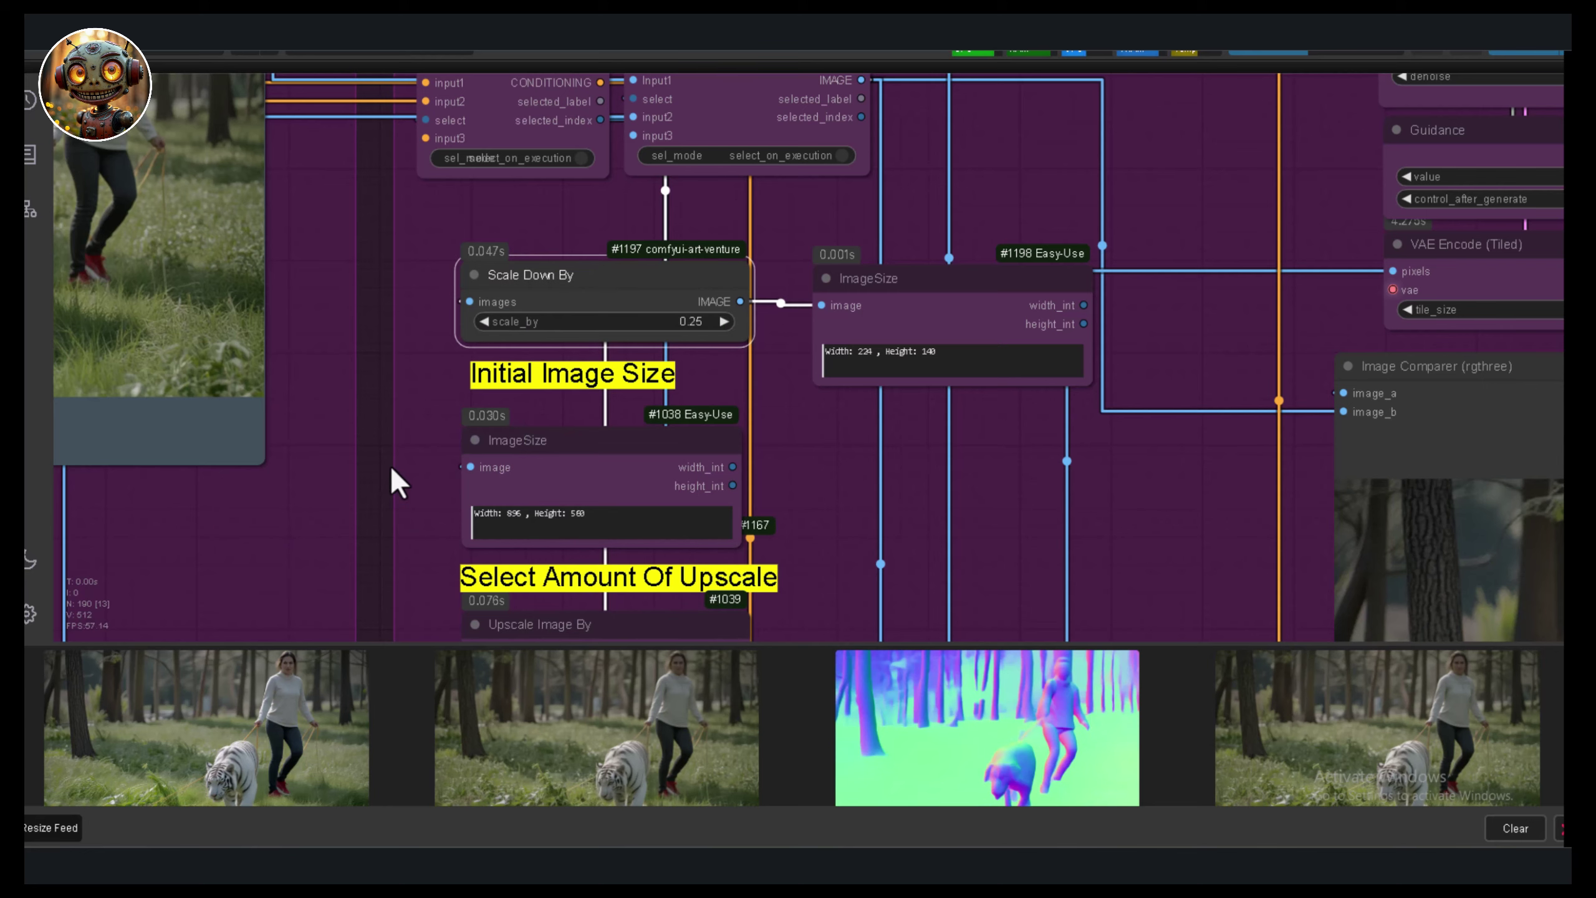
Examine the Flux ControlNet and Flux ControlNet Upscale groups and the layout of the workflow's other groups
{"action": "scroll", "coordinate": [409, 466], "scroll_direction": "down", "scroll_amount": 7}
{"action": "left_click_drag", "start_coordinate": [358, 478], "coordinate": [656, 469]}
{"action": "scroll", "coordinate": [553, 479], "scroll_direction": "down", "scroll_amount": 4}
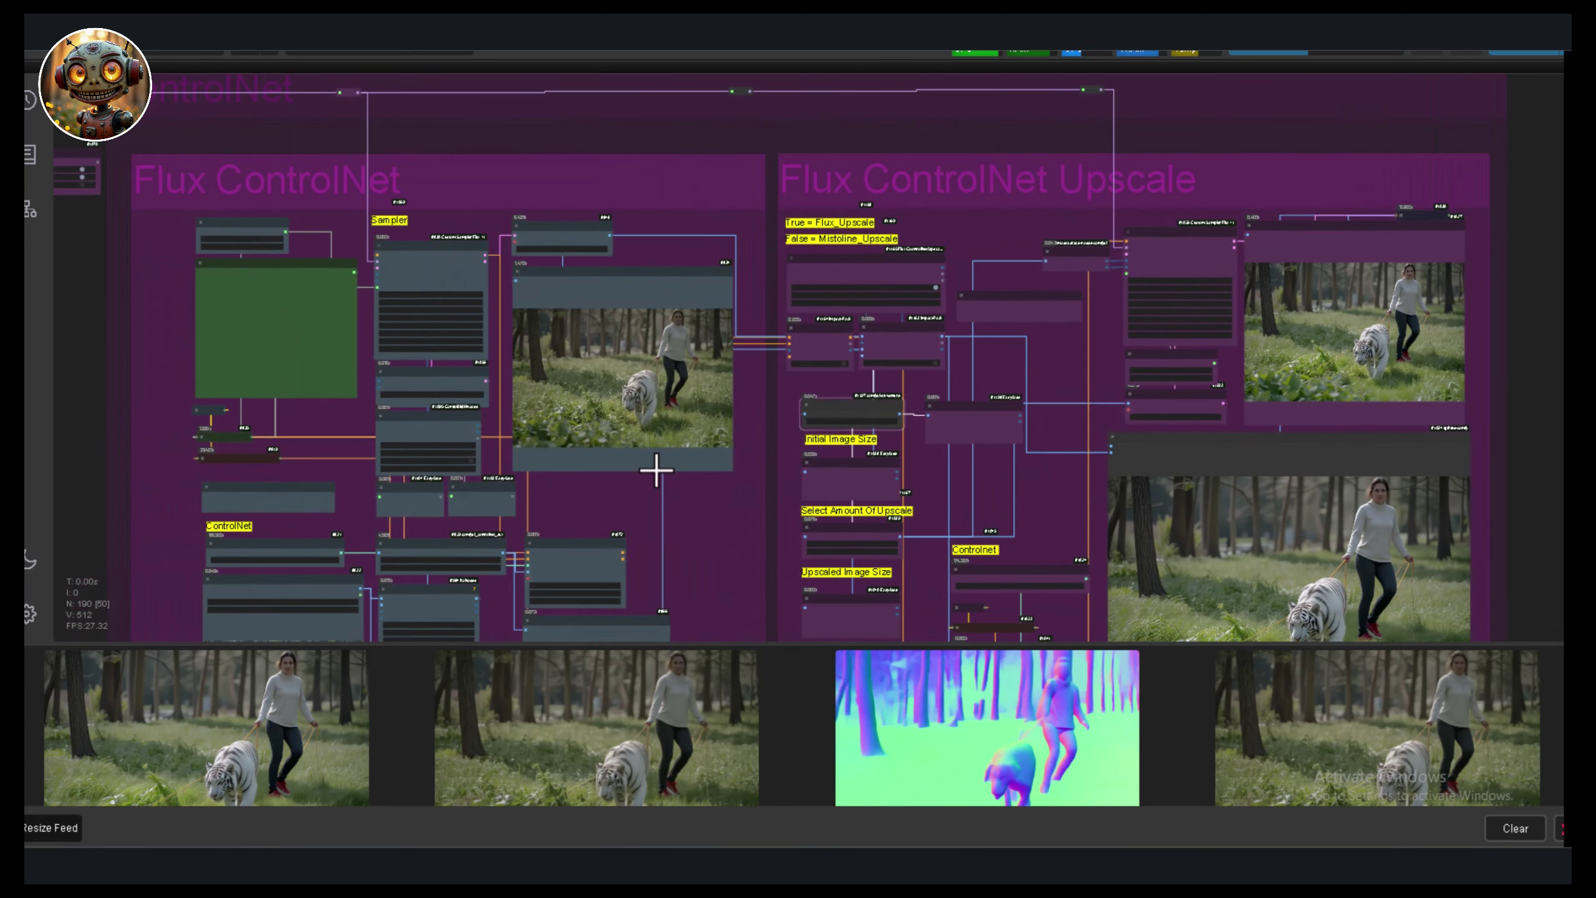
{"action": "scroll", "coordinate": [629, 562], "scroll_direction": "up", "scroll_amount": 2}
{"action": "left_click_drag", "start_coordinate": [628, 562], "coordinate": [597, 494]}
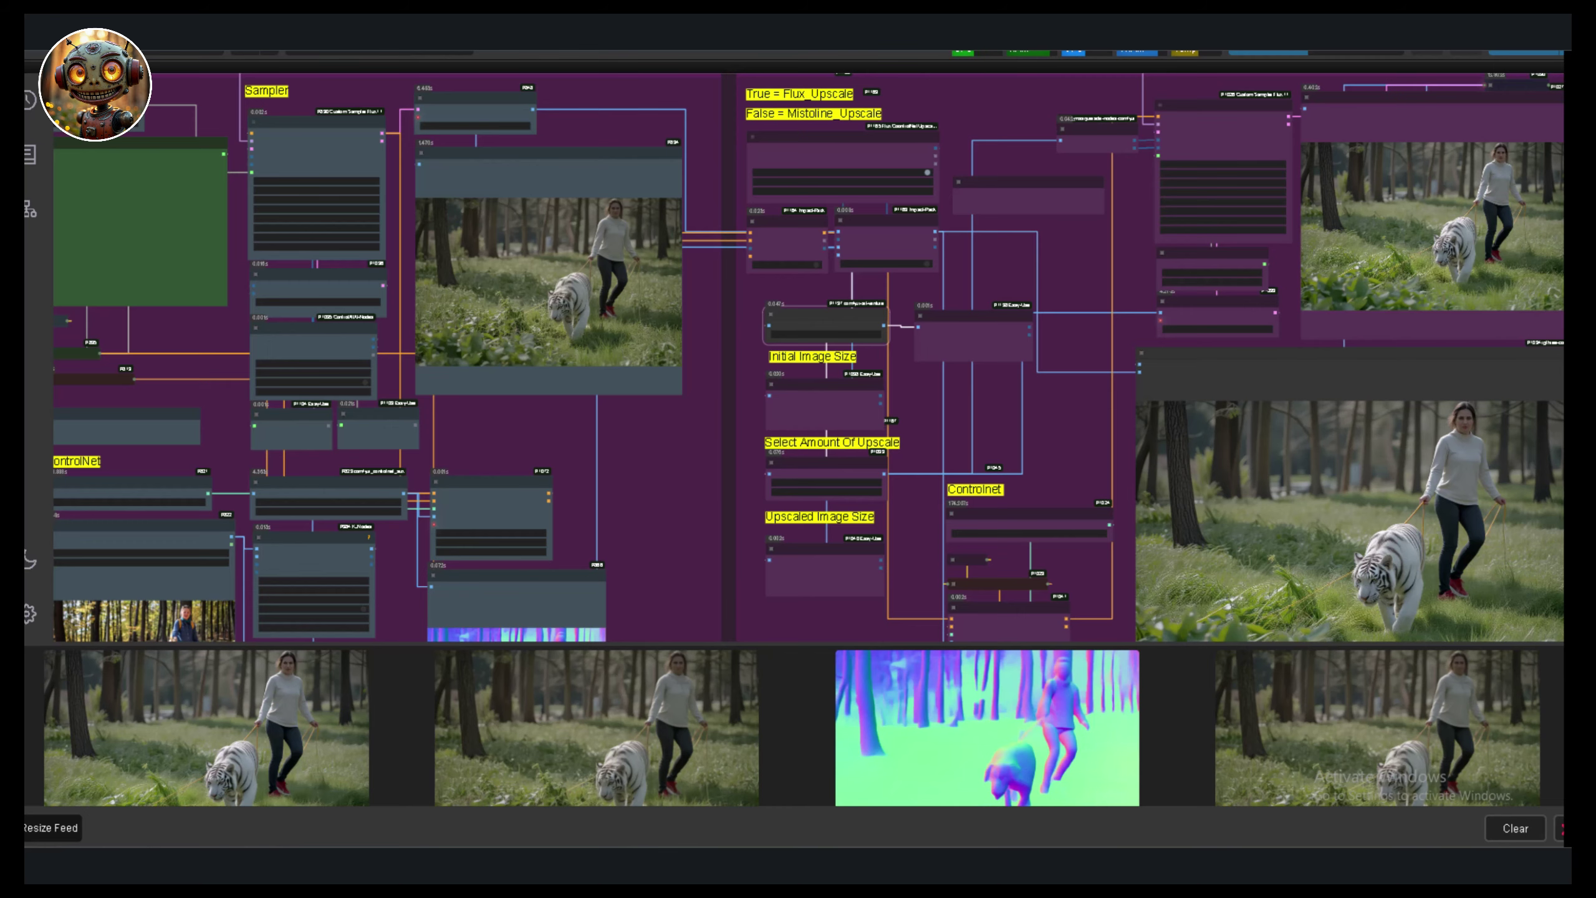
{"action": "scroll", "coordinate": [207, 456], "scroll_direction": "down", "scroll_amount": 3}
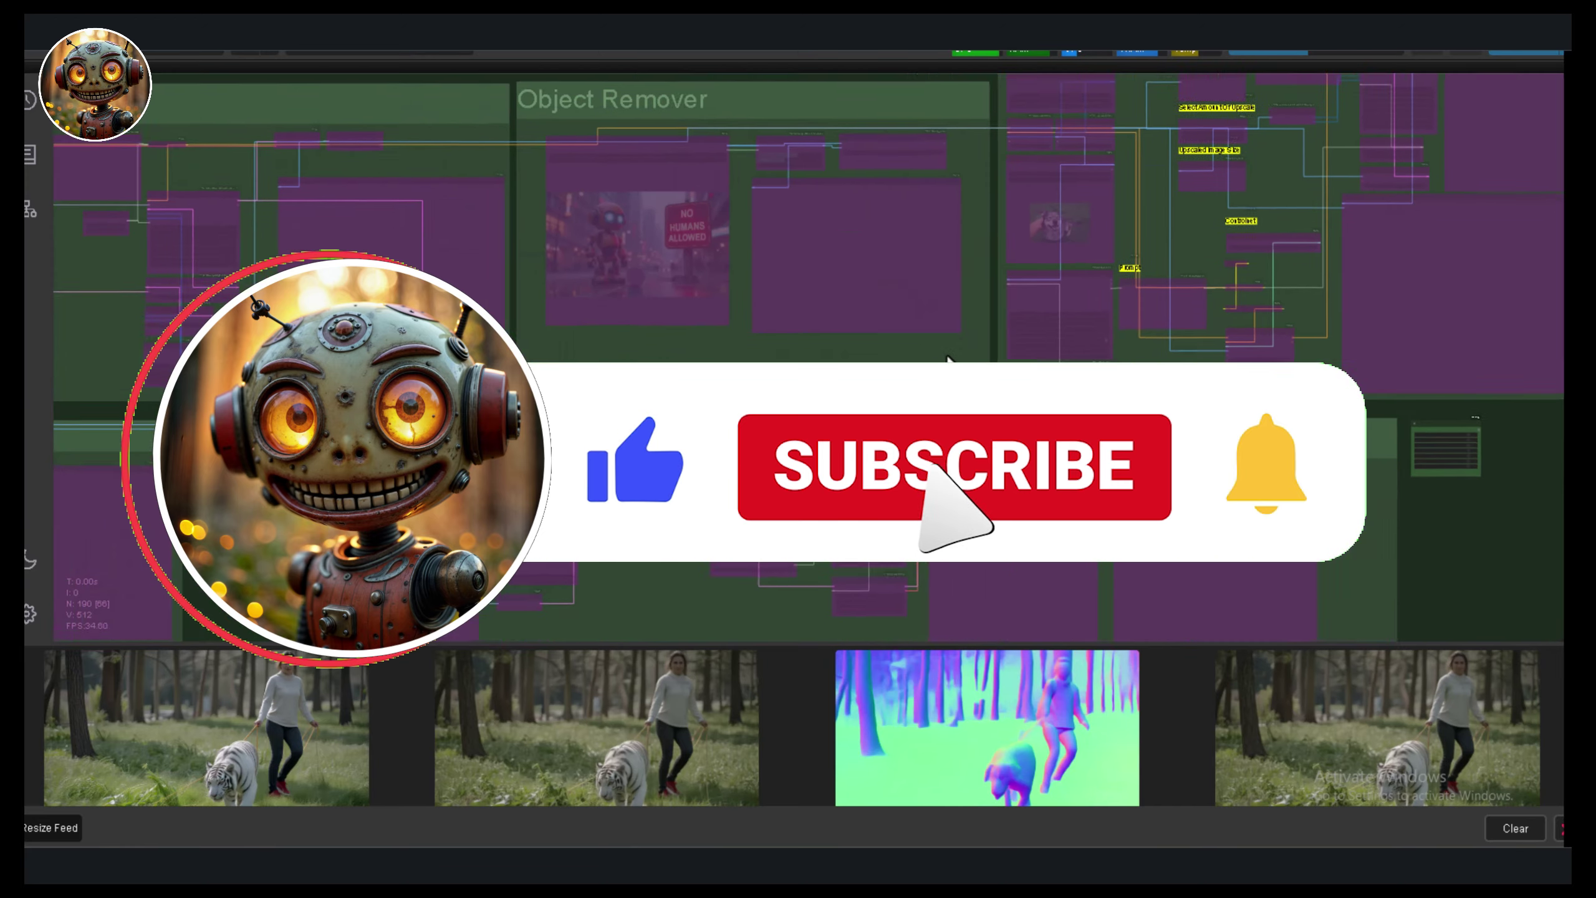
{"action": "scroll", "coordinate": [949, 362], "scroll_direction": "down", "scroll_amount": 4}
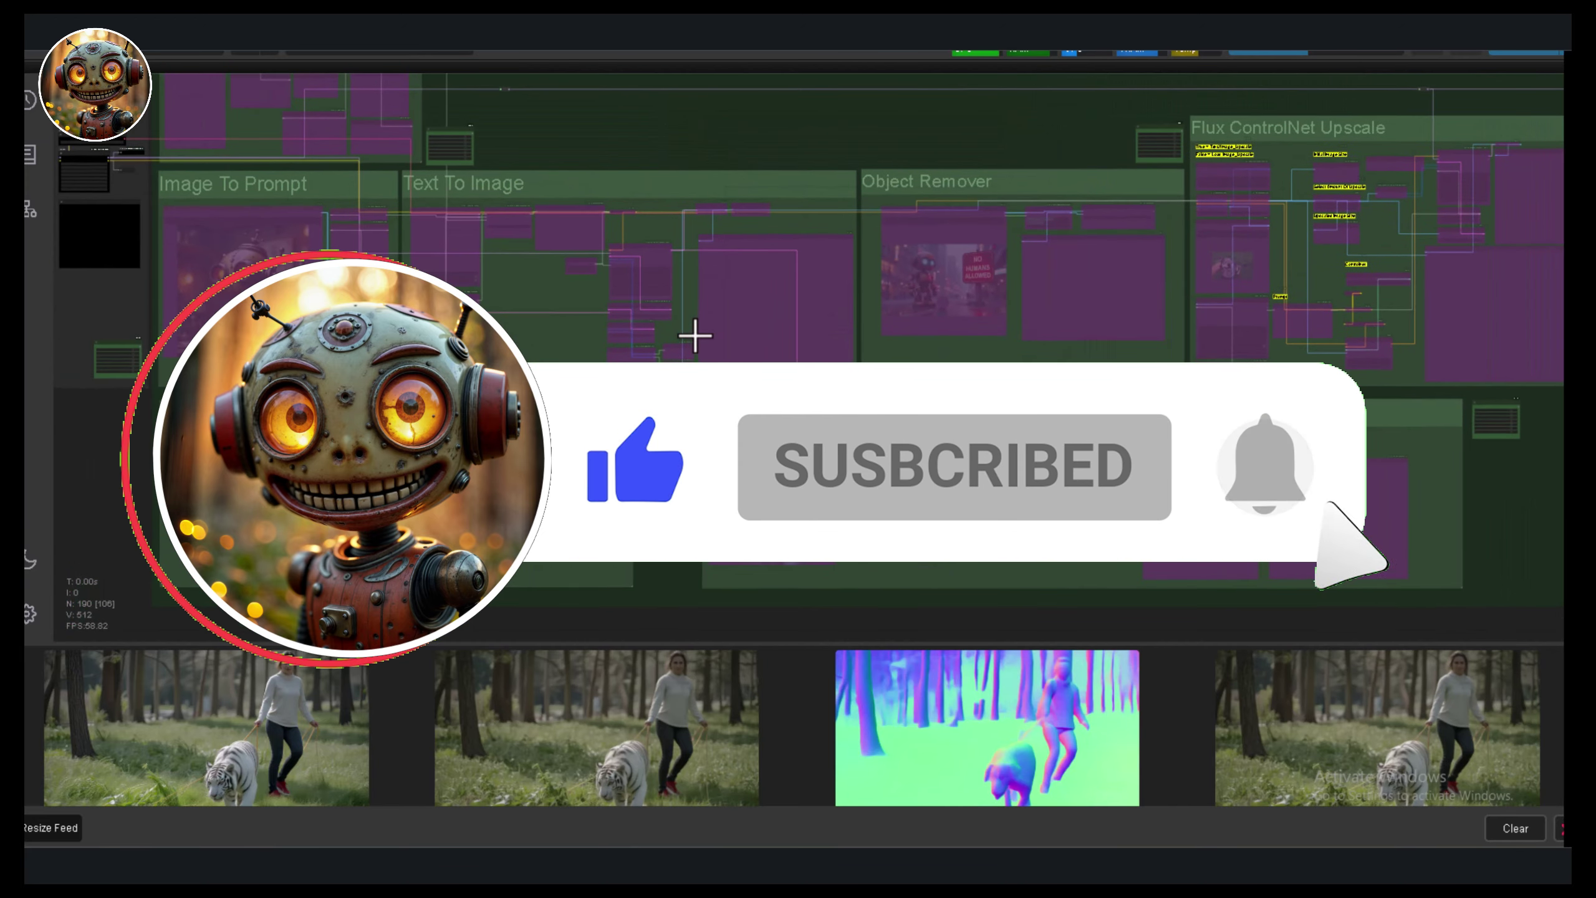
{"action": "left_click_drag", "start_coordinate": [695, 338], "coordinate": [695, 319]}
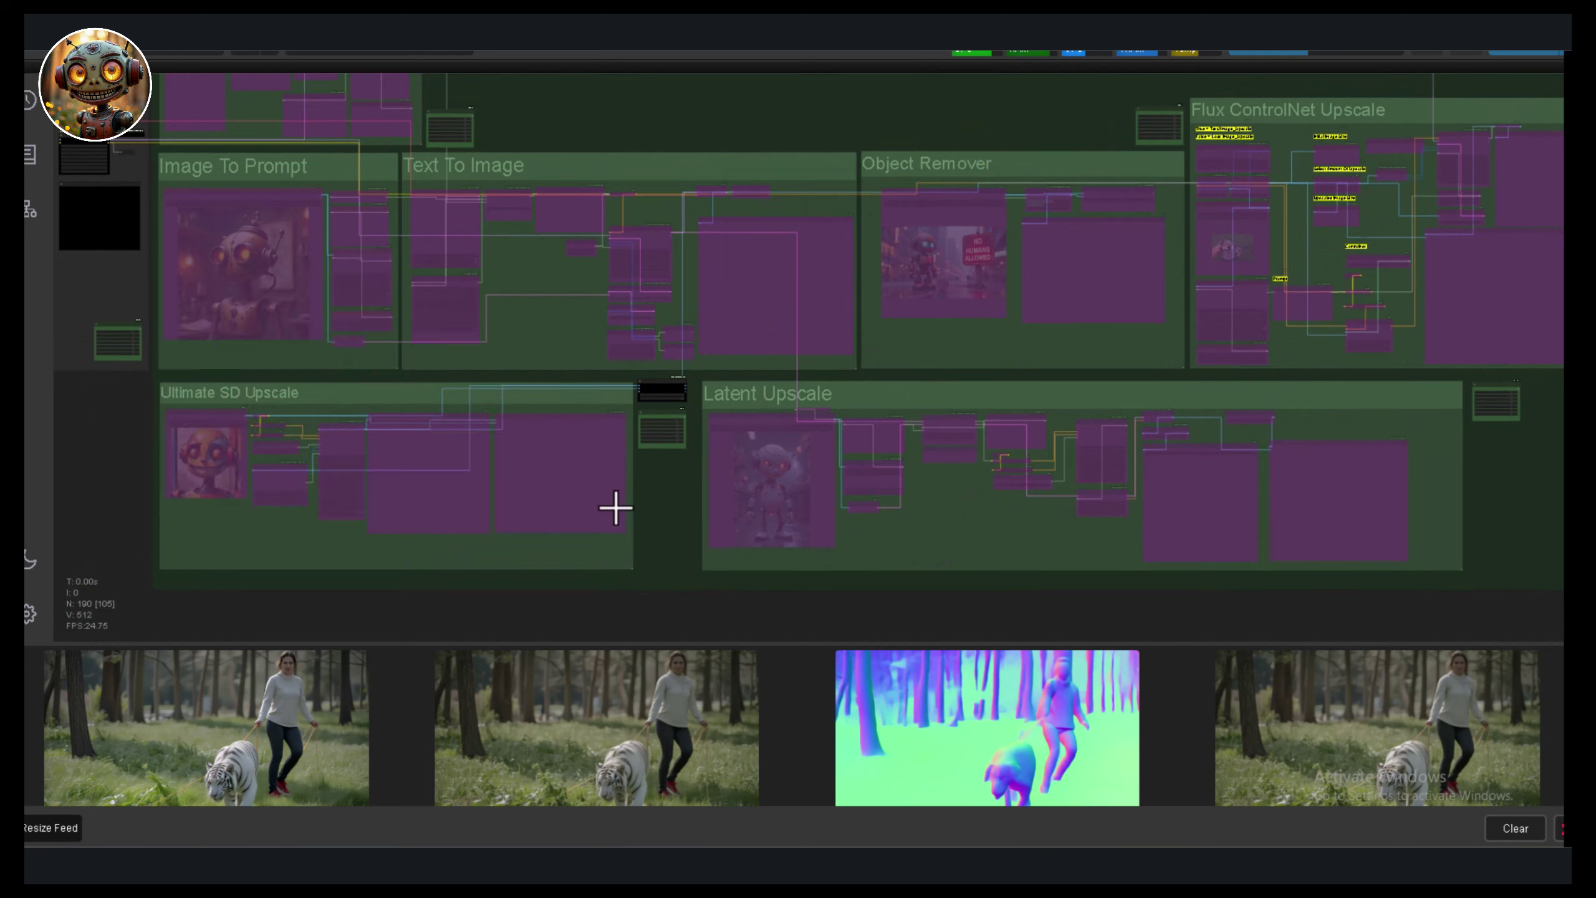